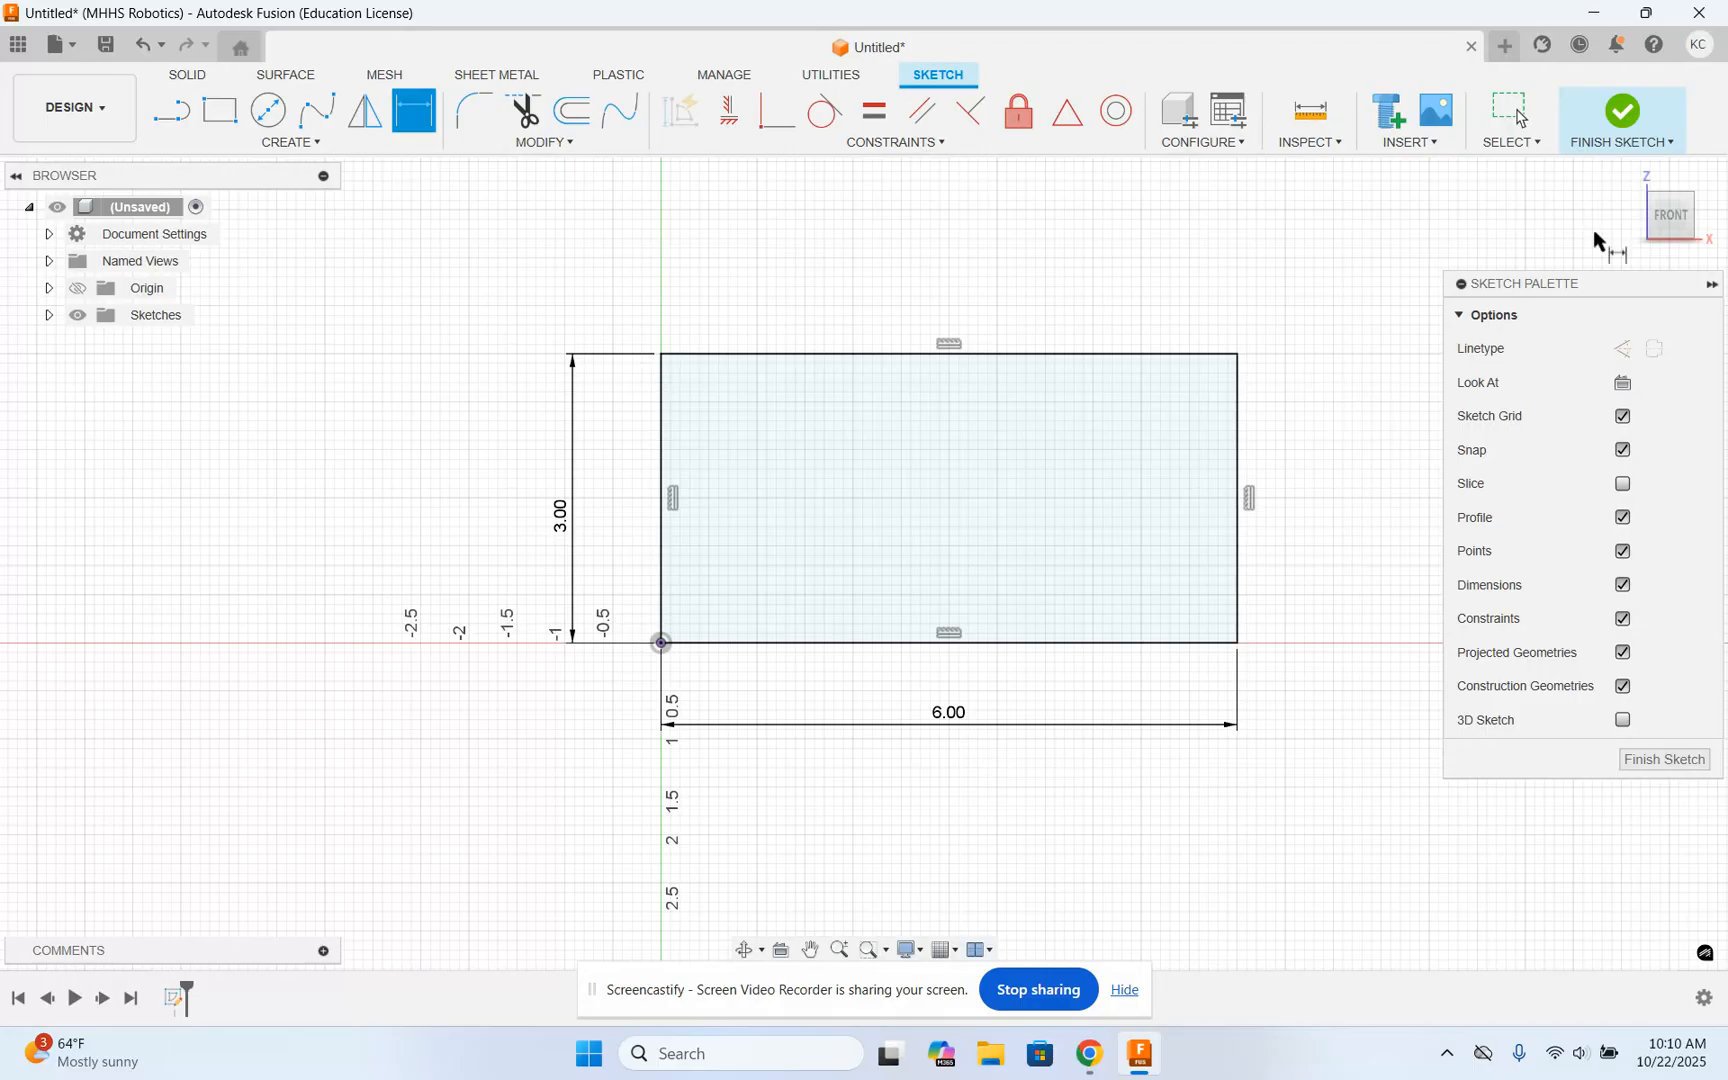
# Step: Finish the rectangle sketch and extrude its profile 2 in as a new body
pyautogui.click(1622, 112)
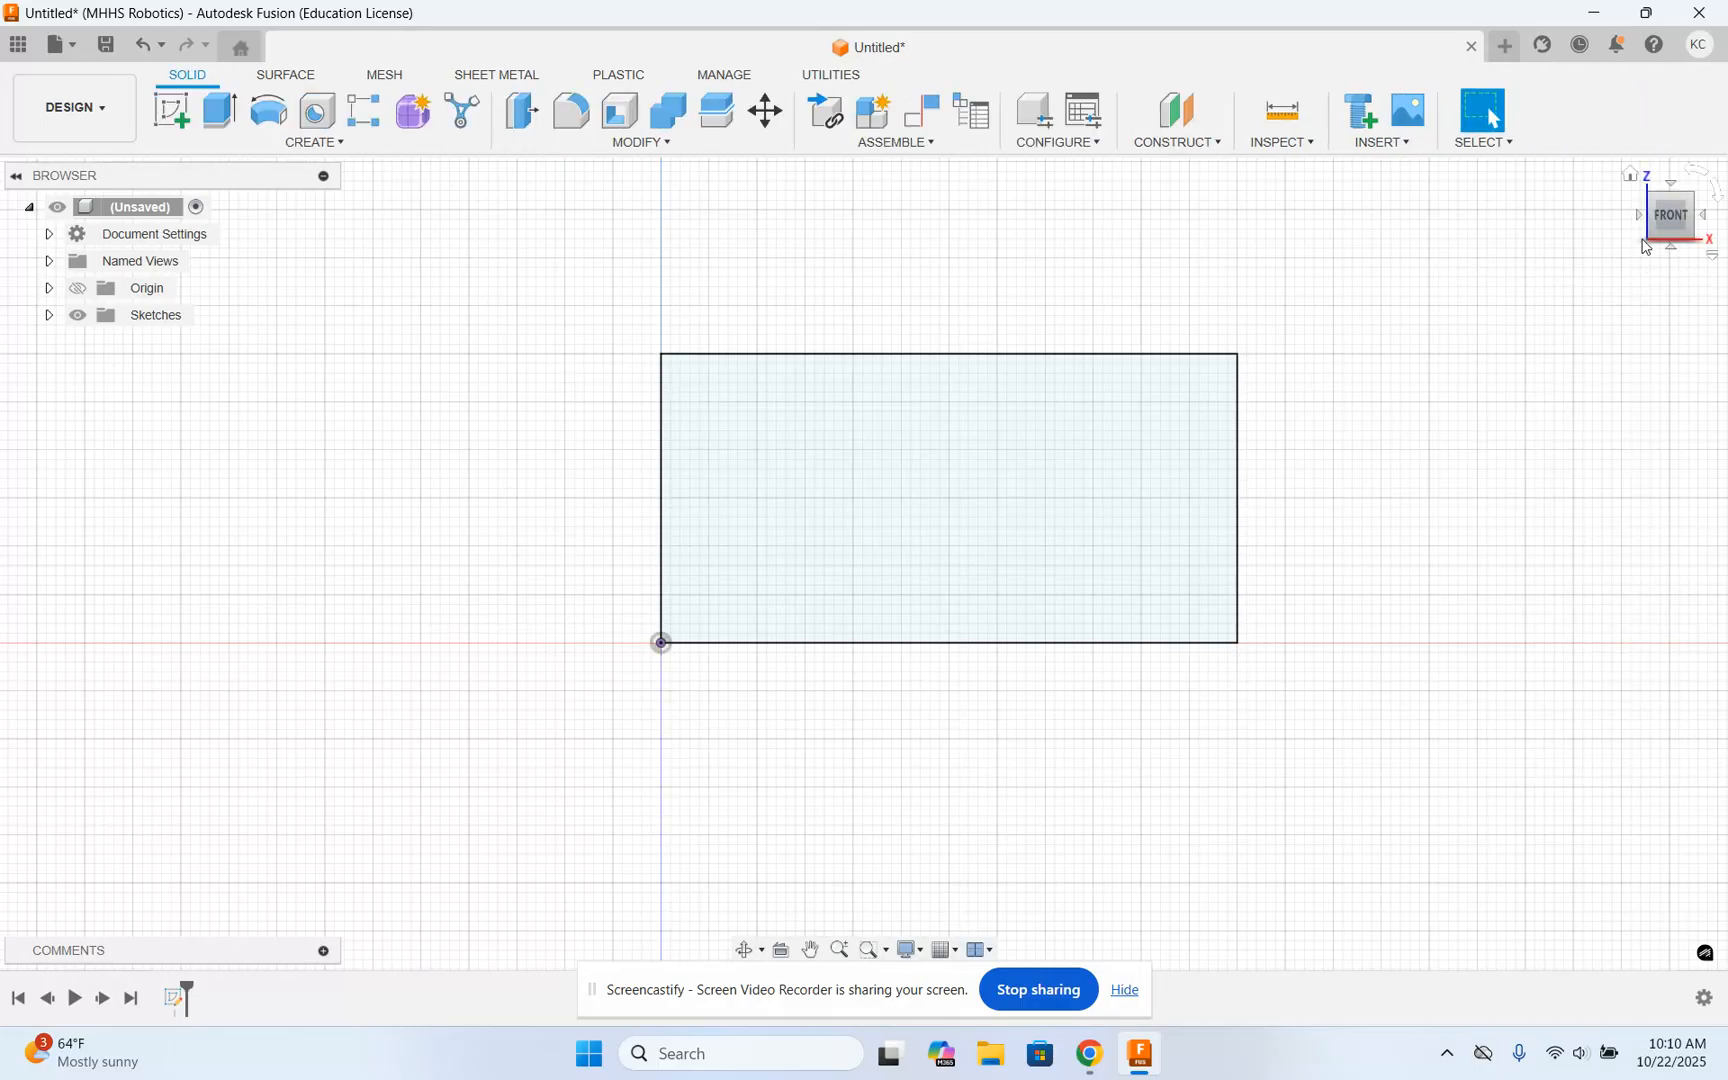
pyautogui.click(1631, 174)
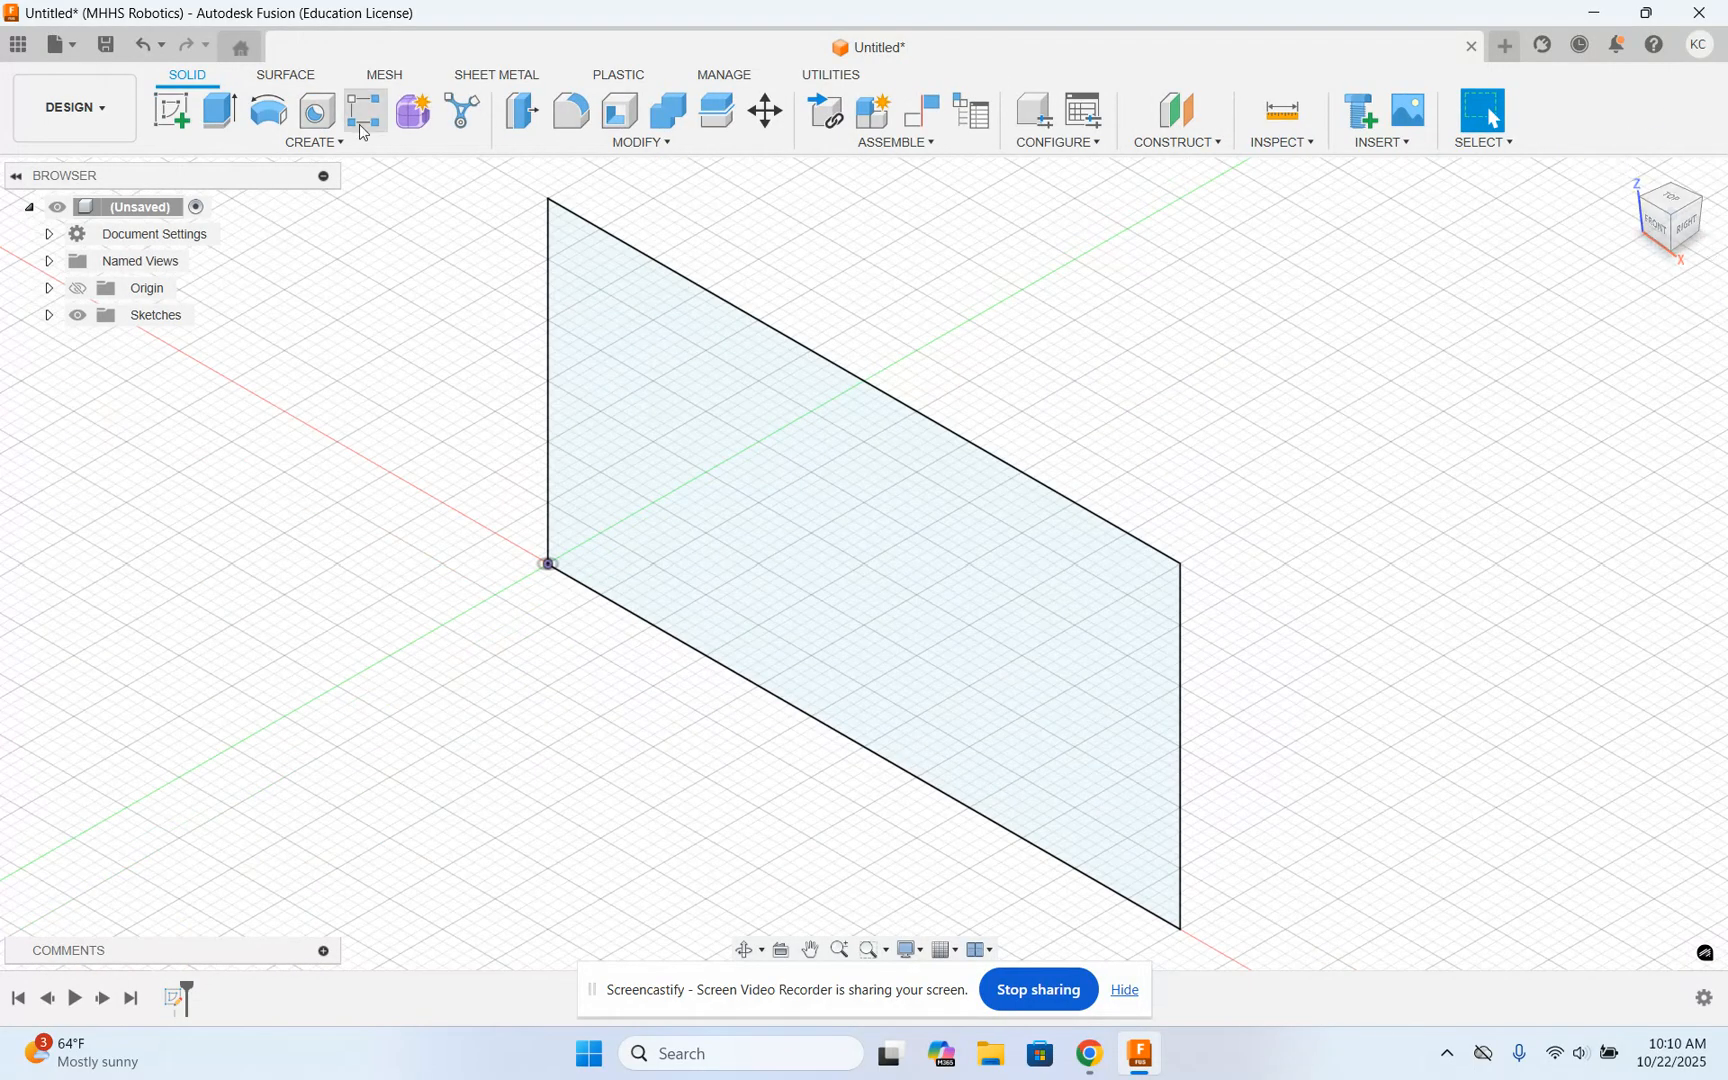
pyautogui.click(223, 131)
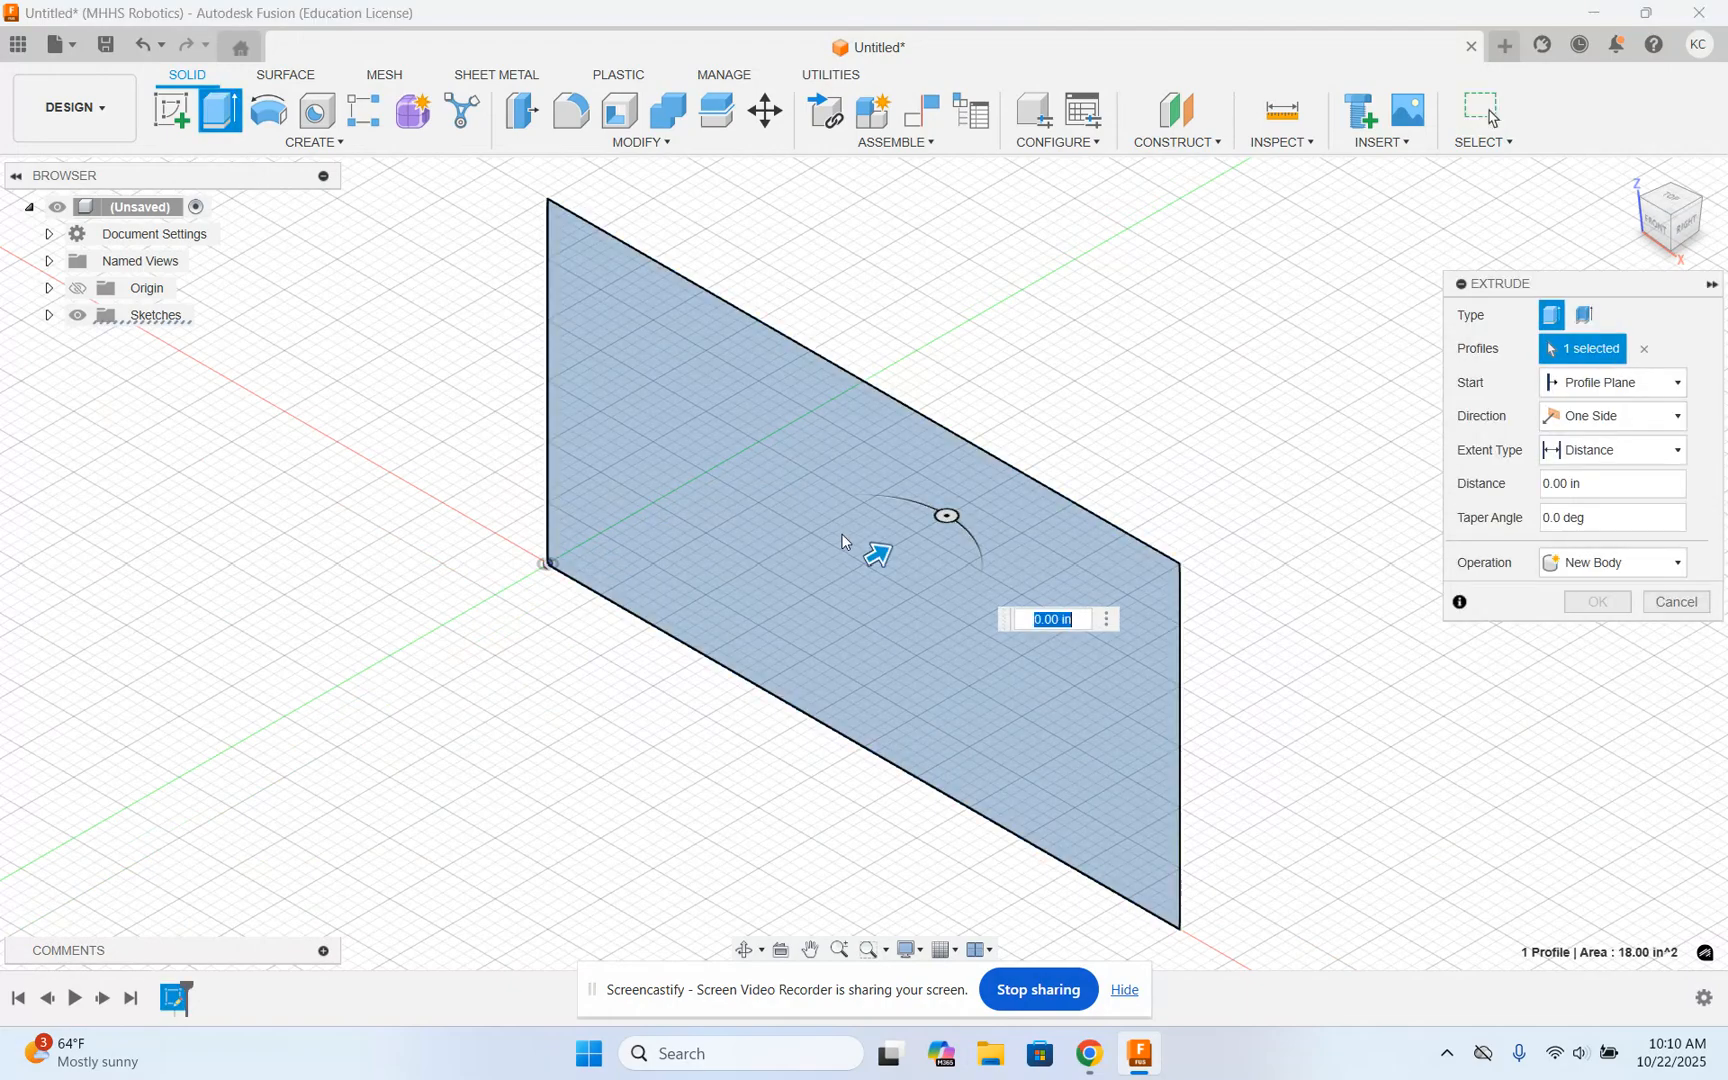
pyautogui.moveTo(880, 557); pyautogui.dragTo(981, 533)
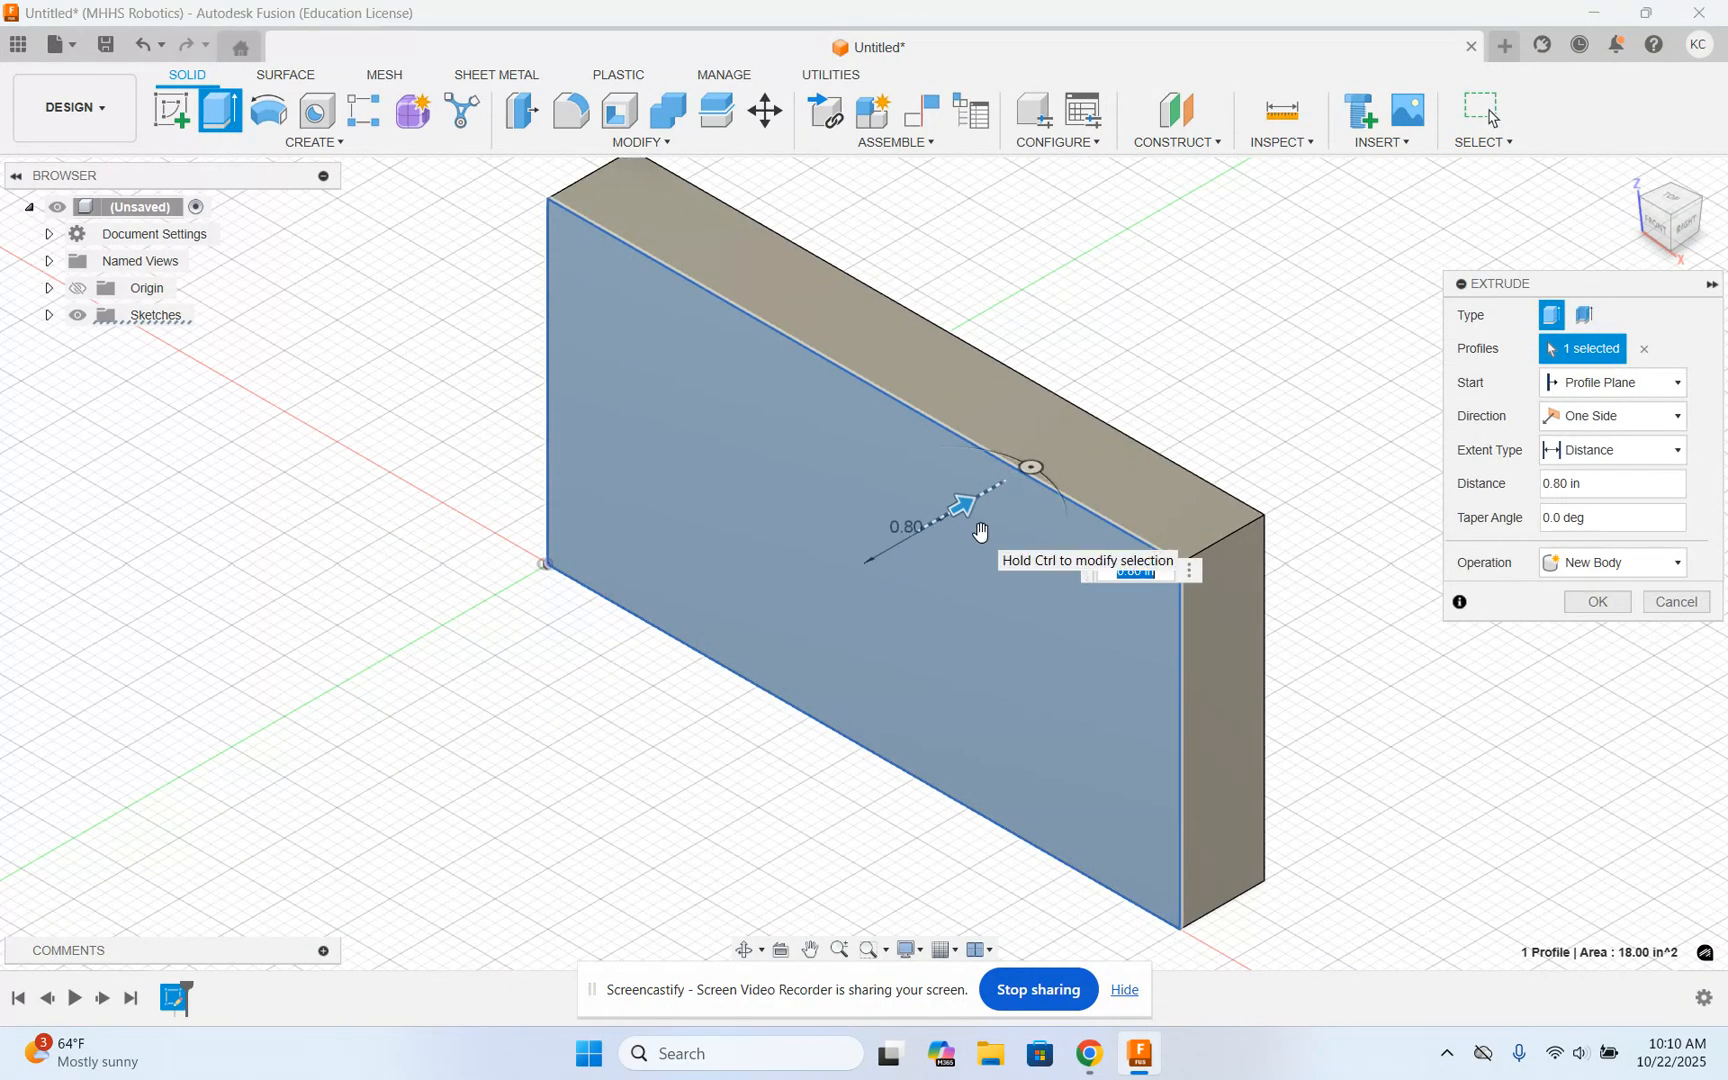
pyautogui.write('2')
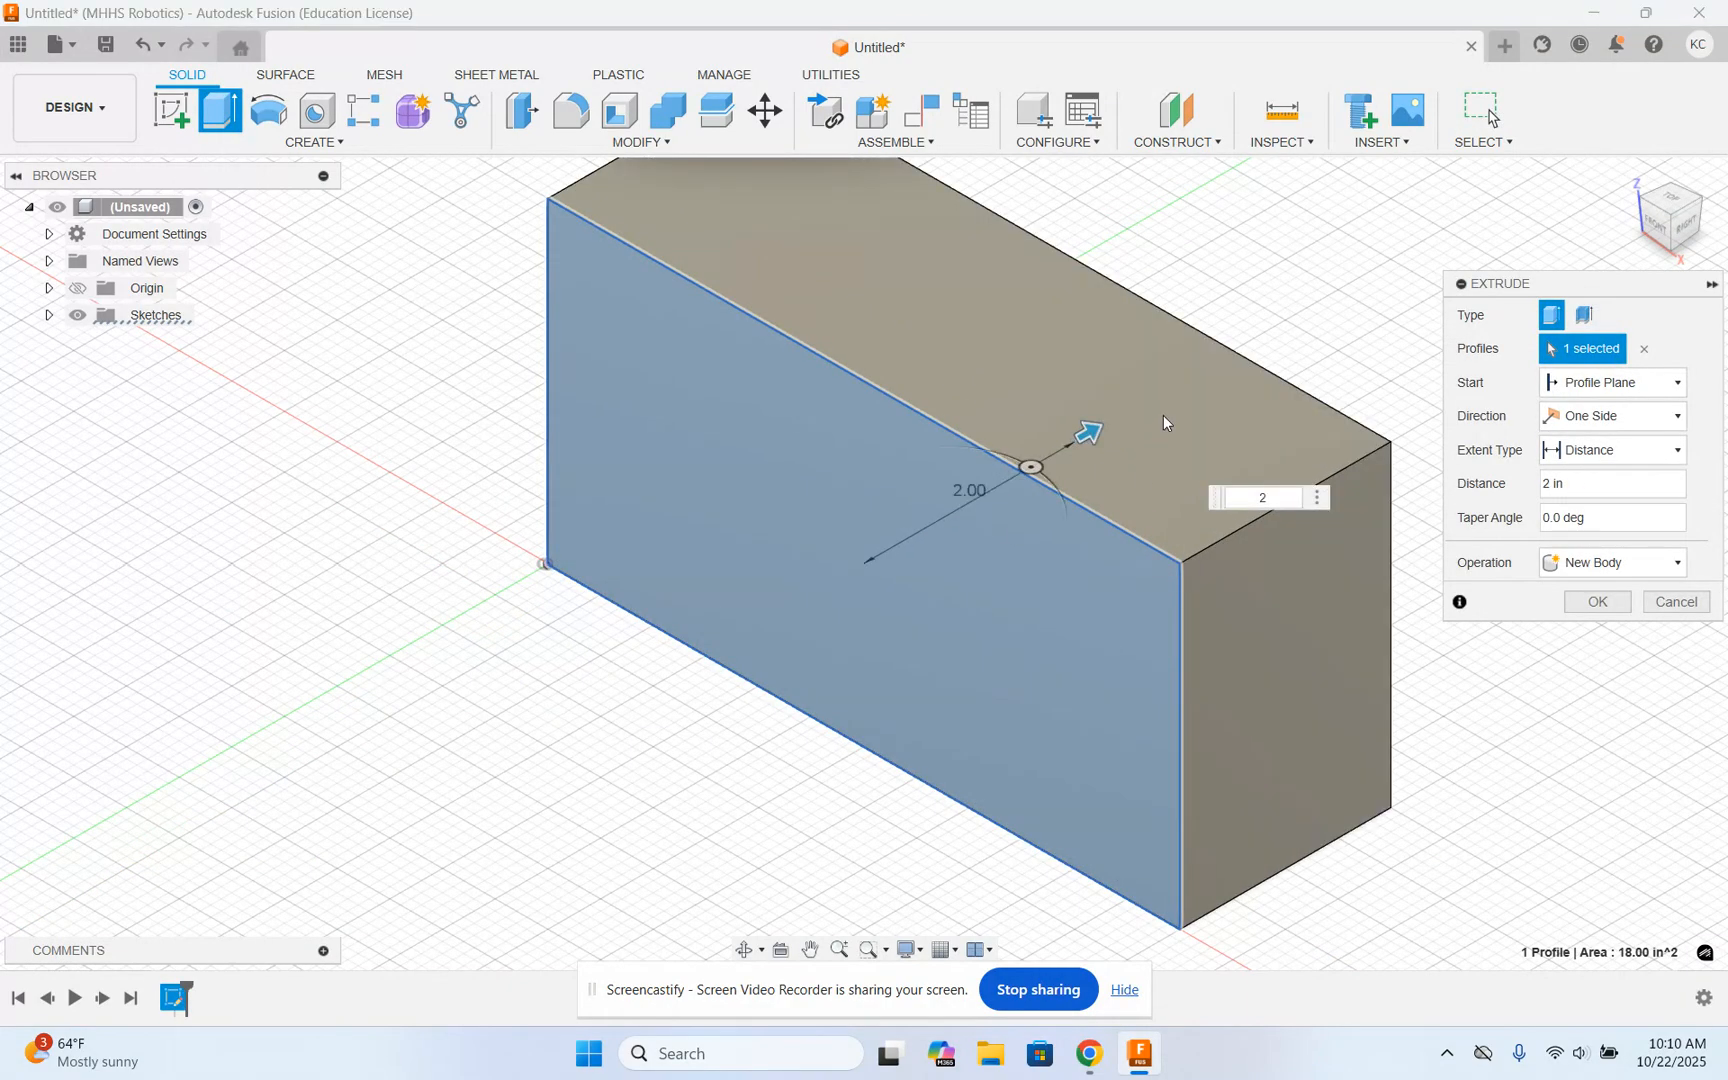
pyautogui.press('Return')
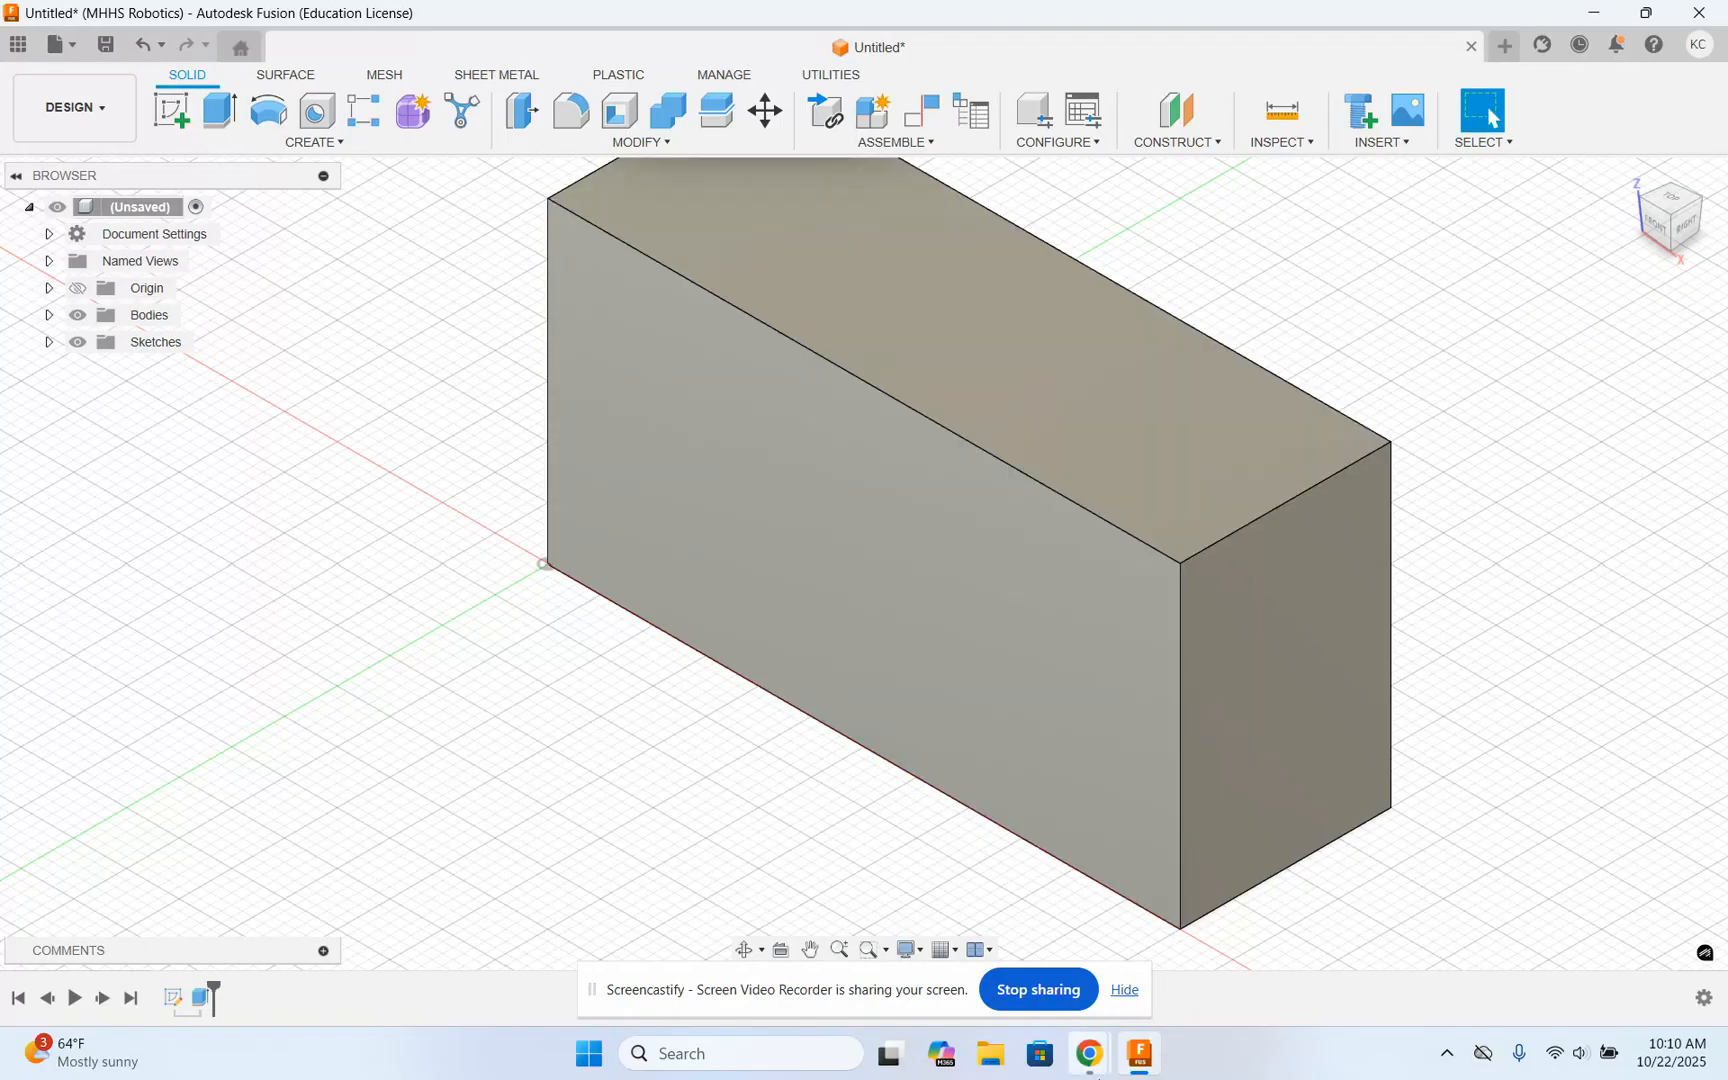
# Step: Check the hole block drawing in Google Slides and, back in Fusion, start a sketch on the block's top face
pyautogui.moveTo(1089, 1053)
pyautogui.click(1084, 955)
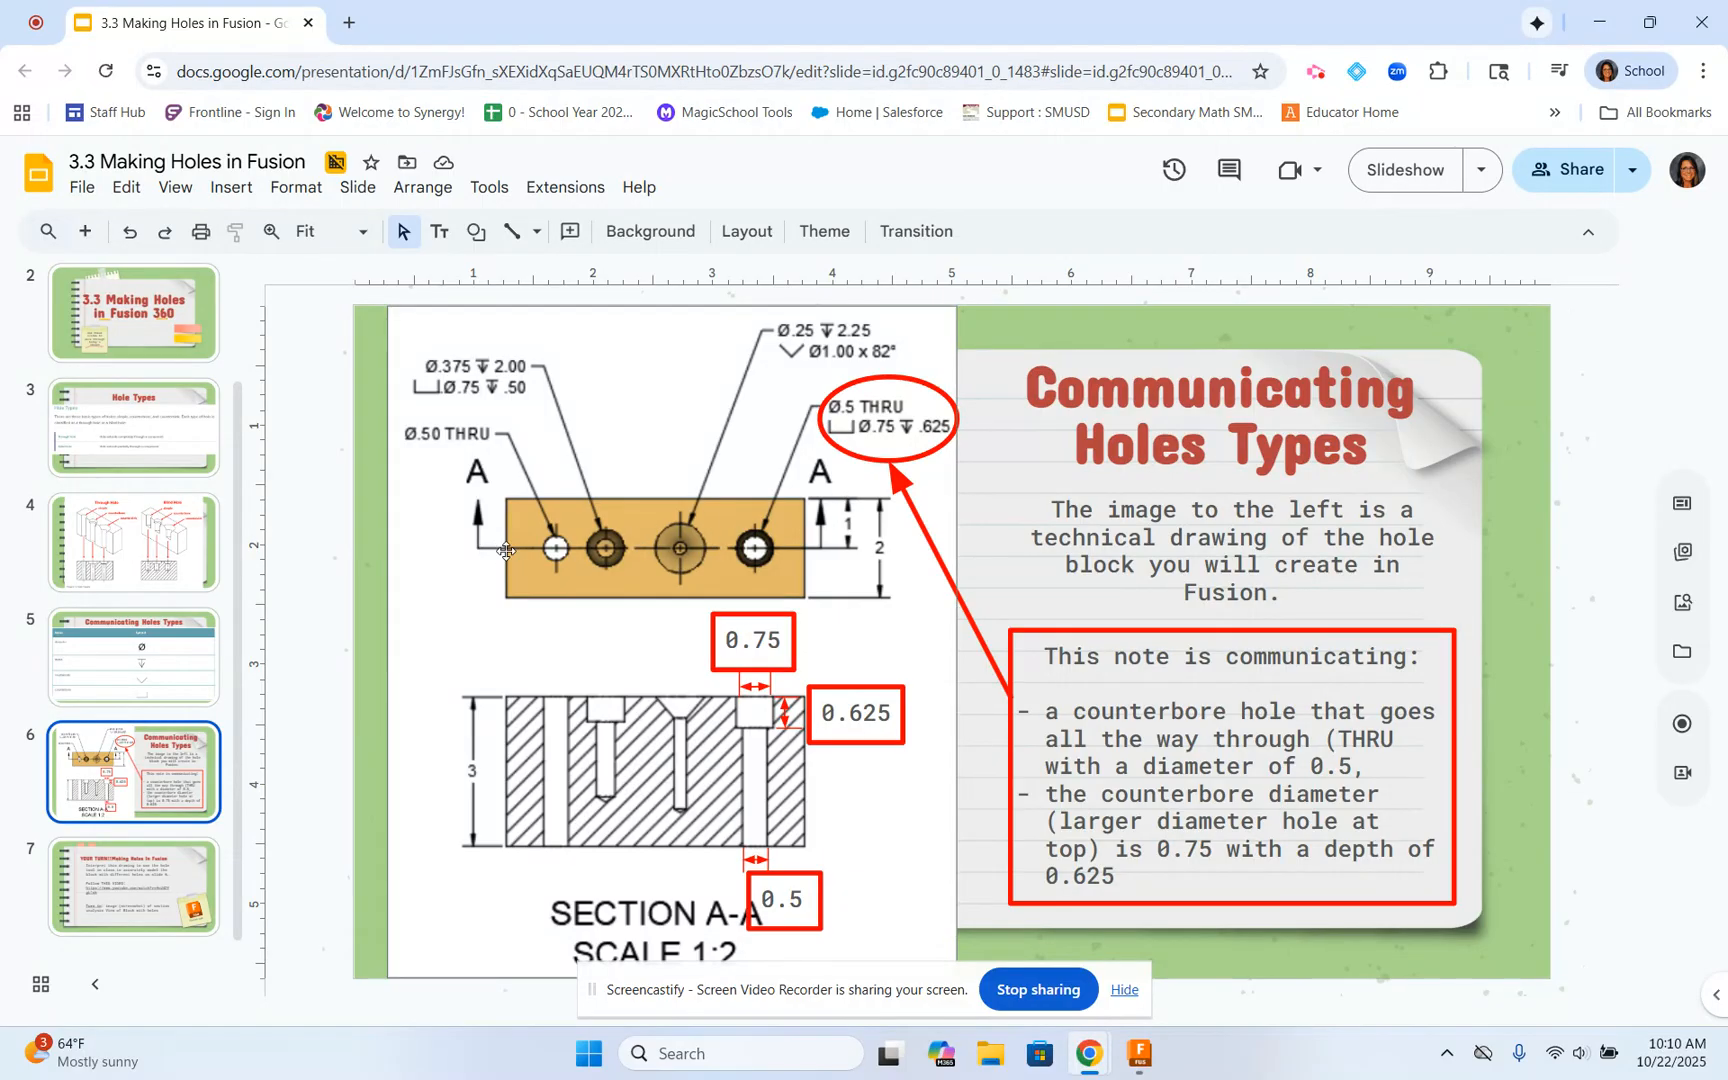
pyautogui.moveTo(1165, 1058)
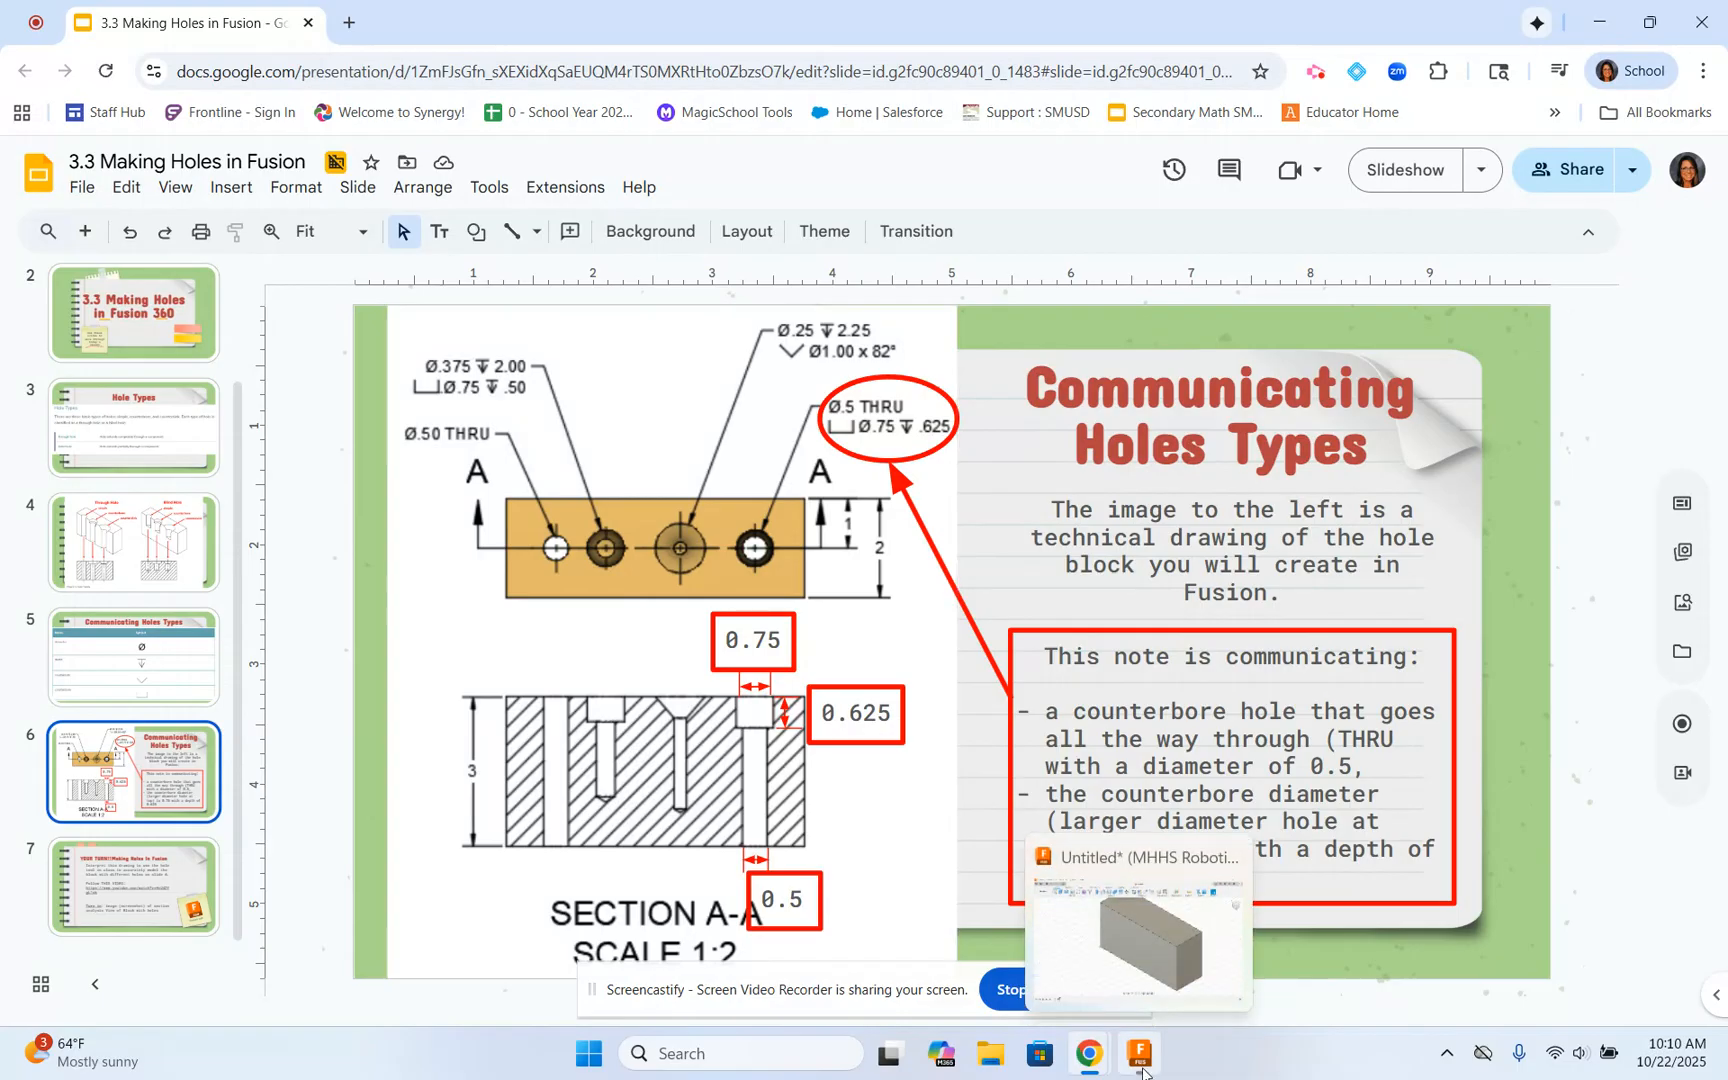
pyautogui.click(1188, 995)
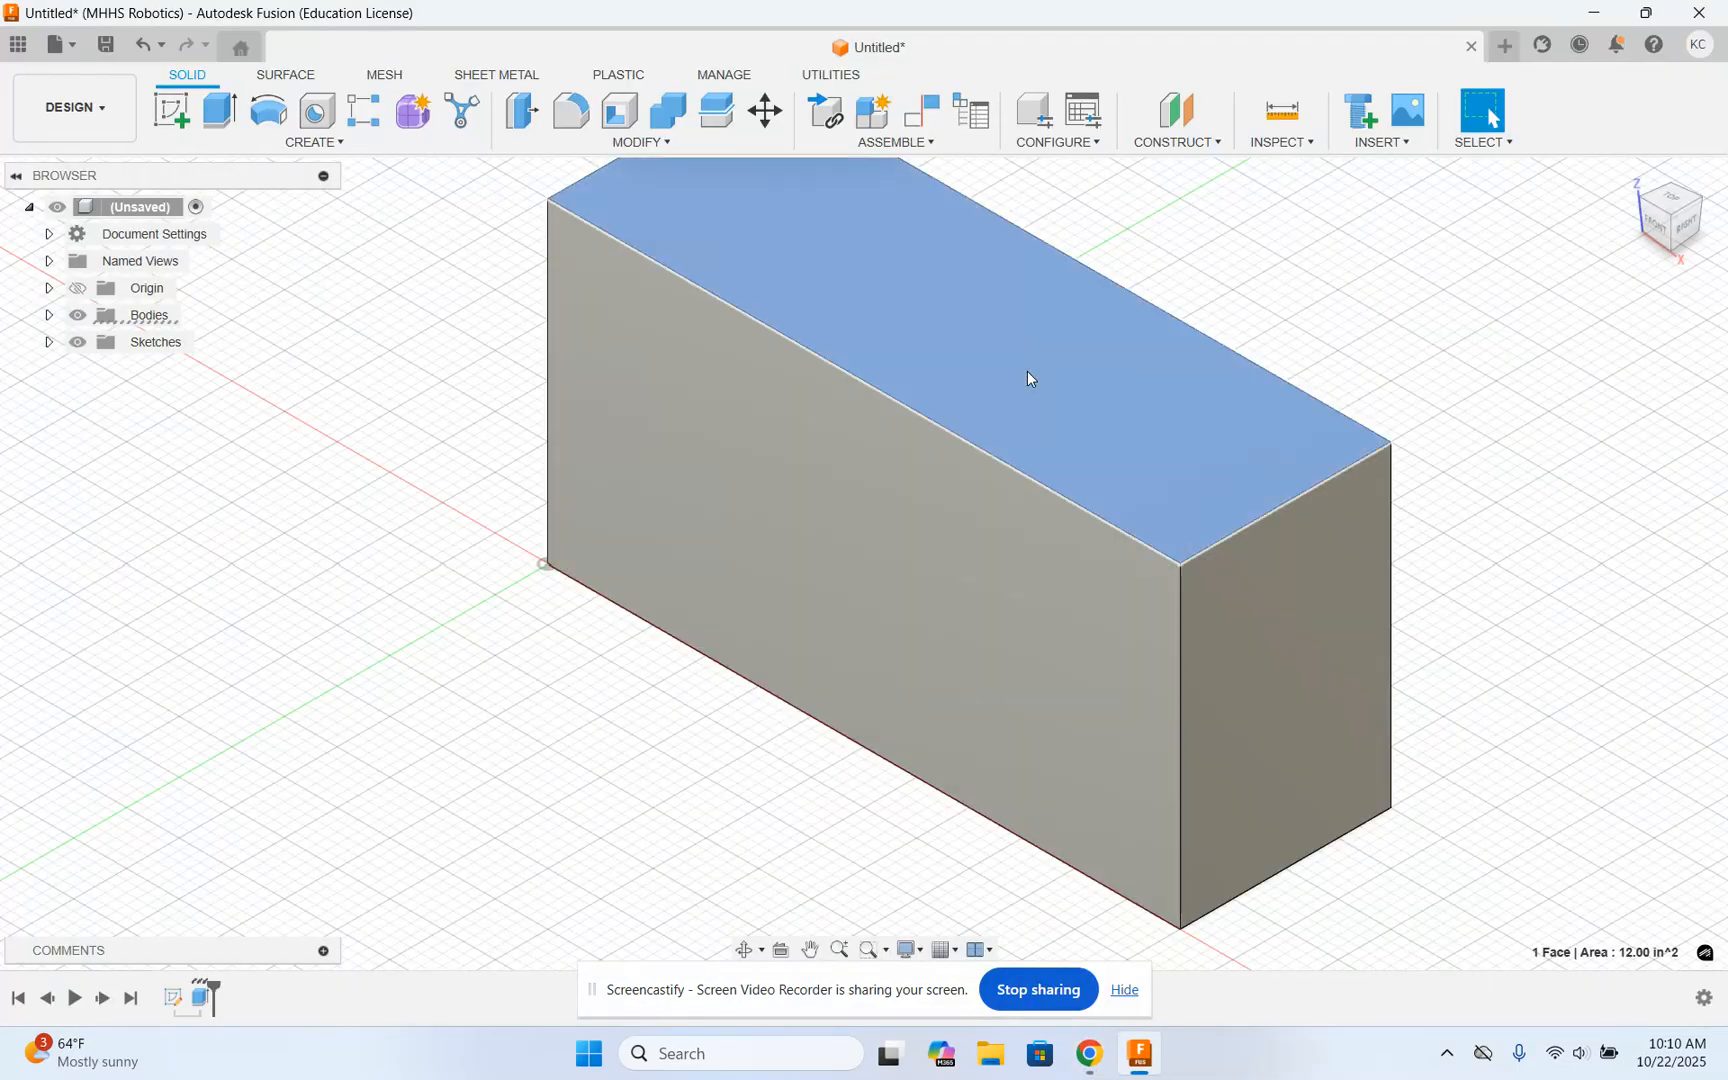
pyautogui.click(167, 110)
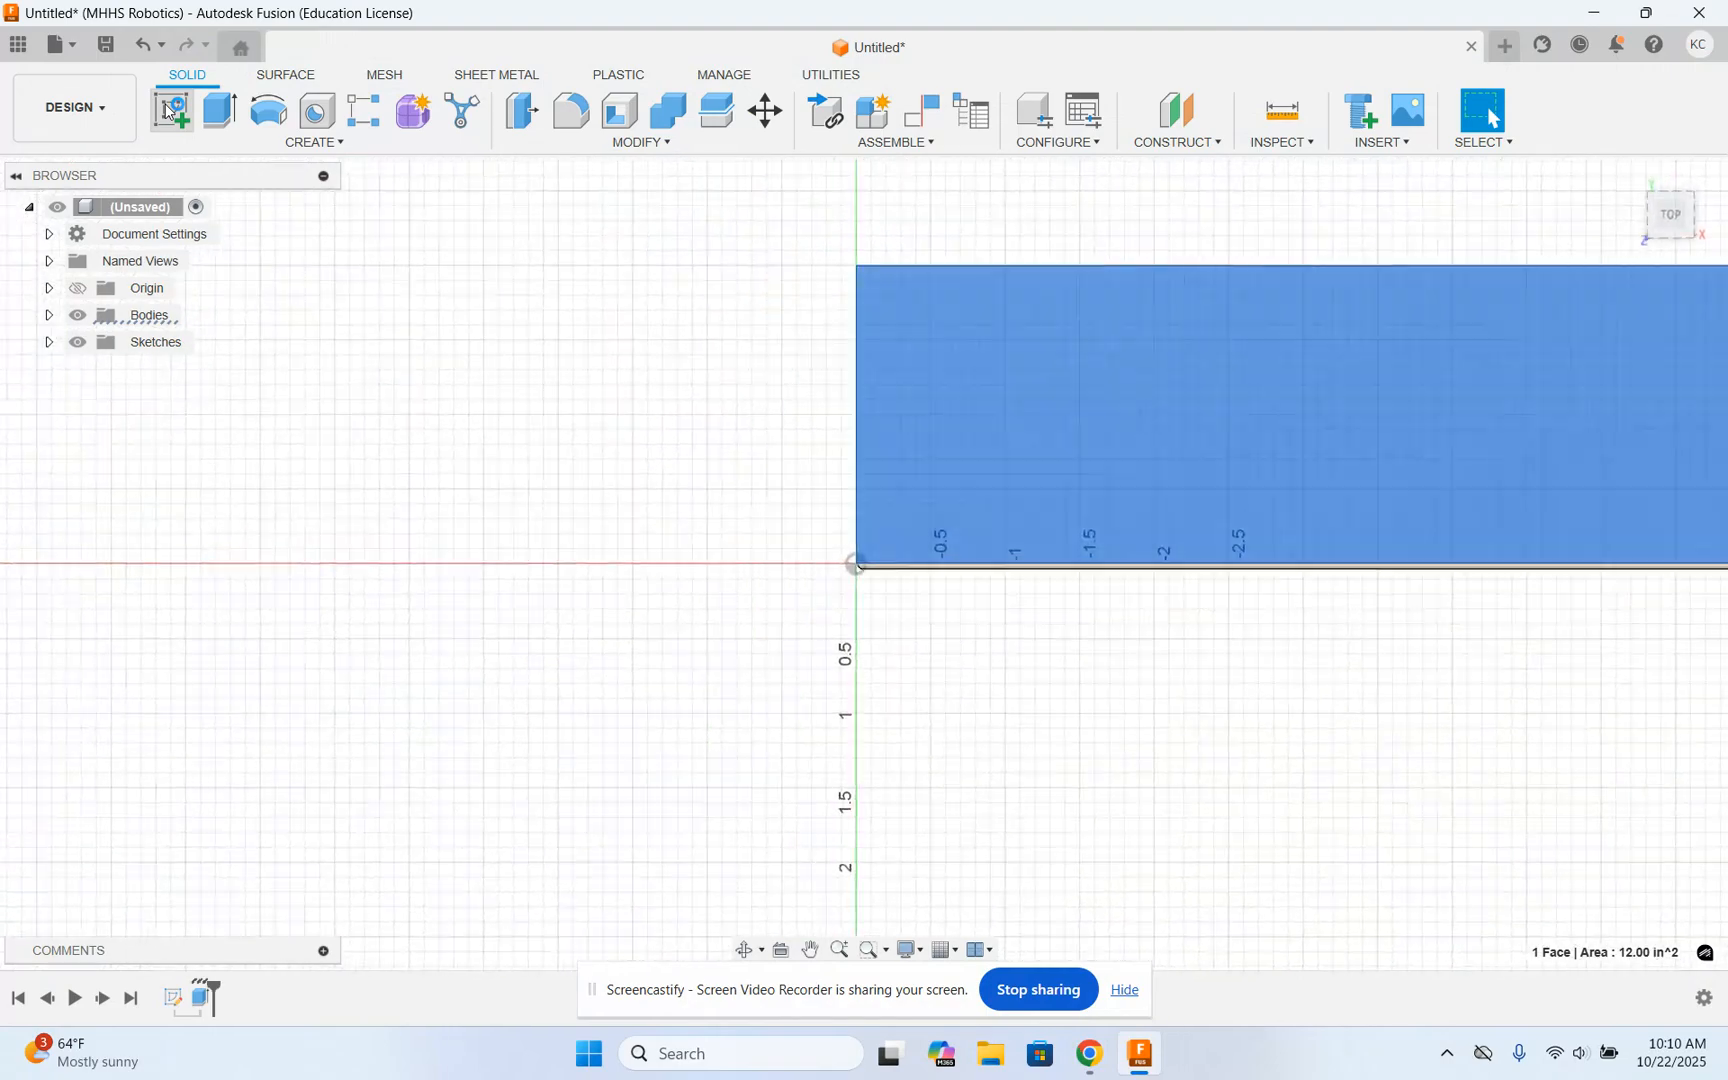
pyautogui.moveTo(945, 413); pyautogui.dragTo(459, 470, button='middle')
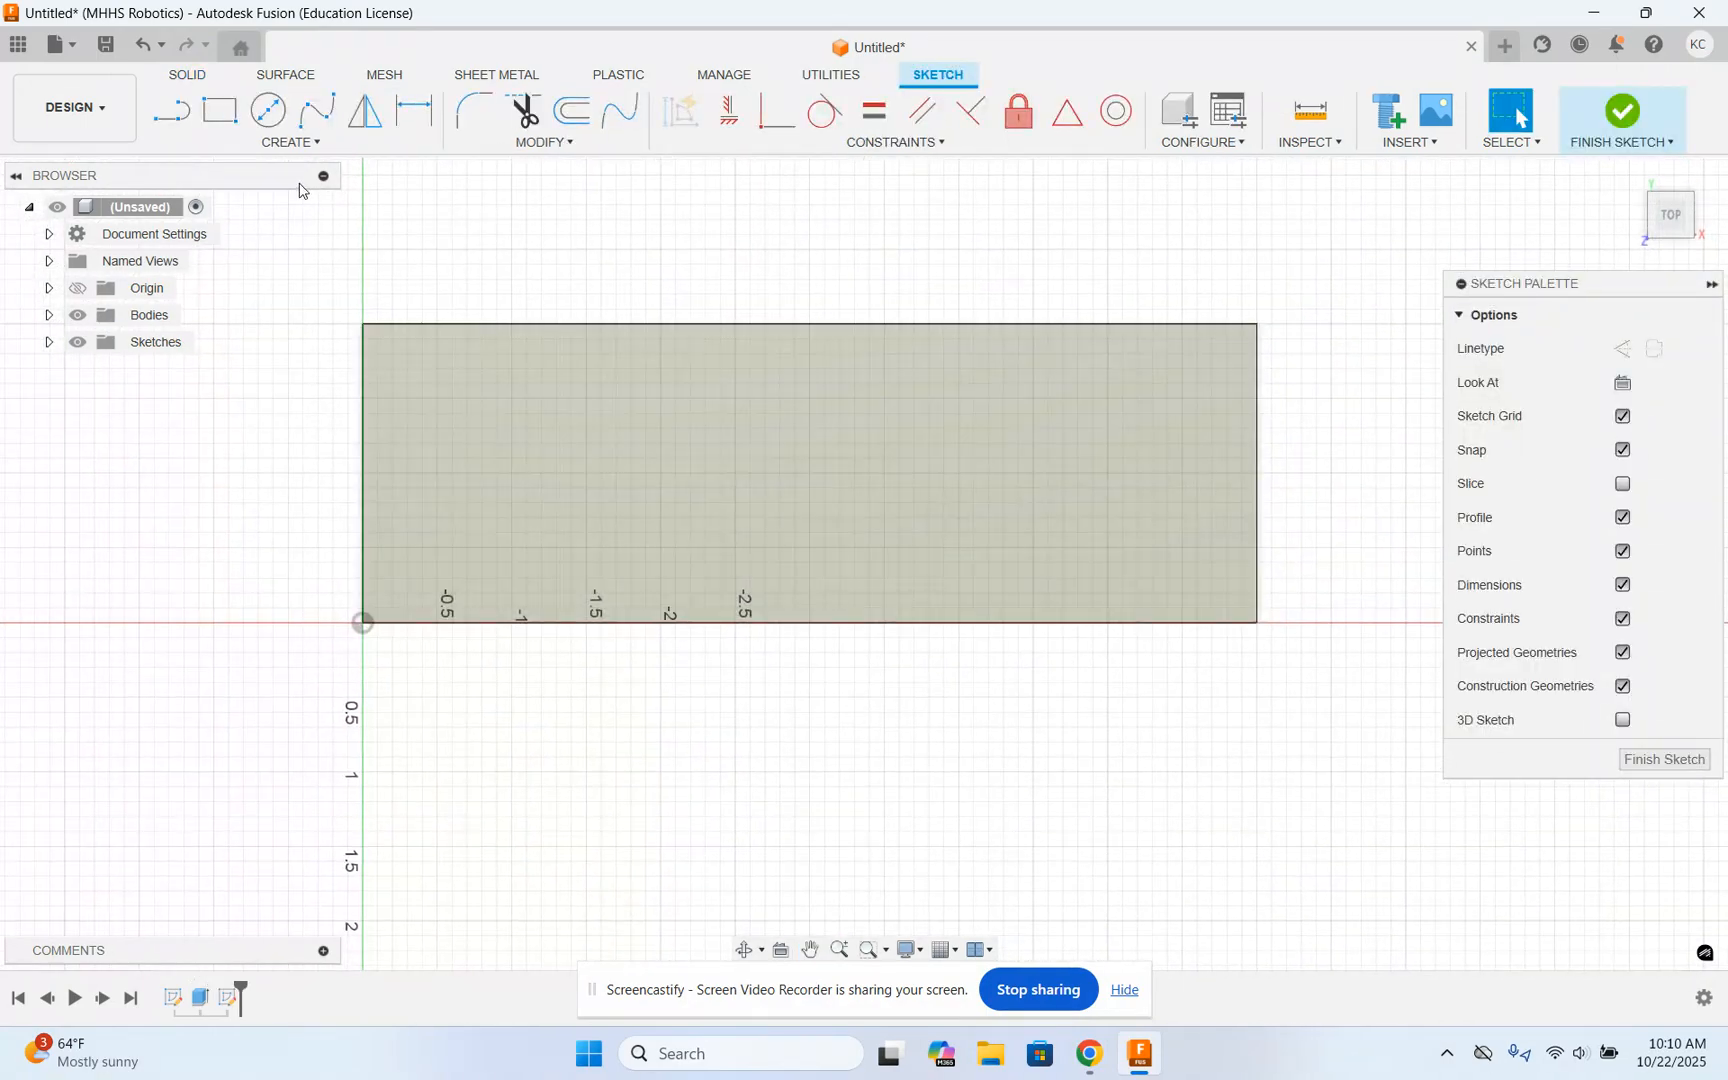
# Step: Draw a lengthwise construction line across the top face, joining the midpoints of its two short edges
pyautogui.click(178, 115)
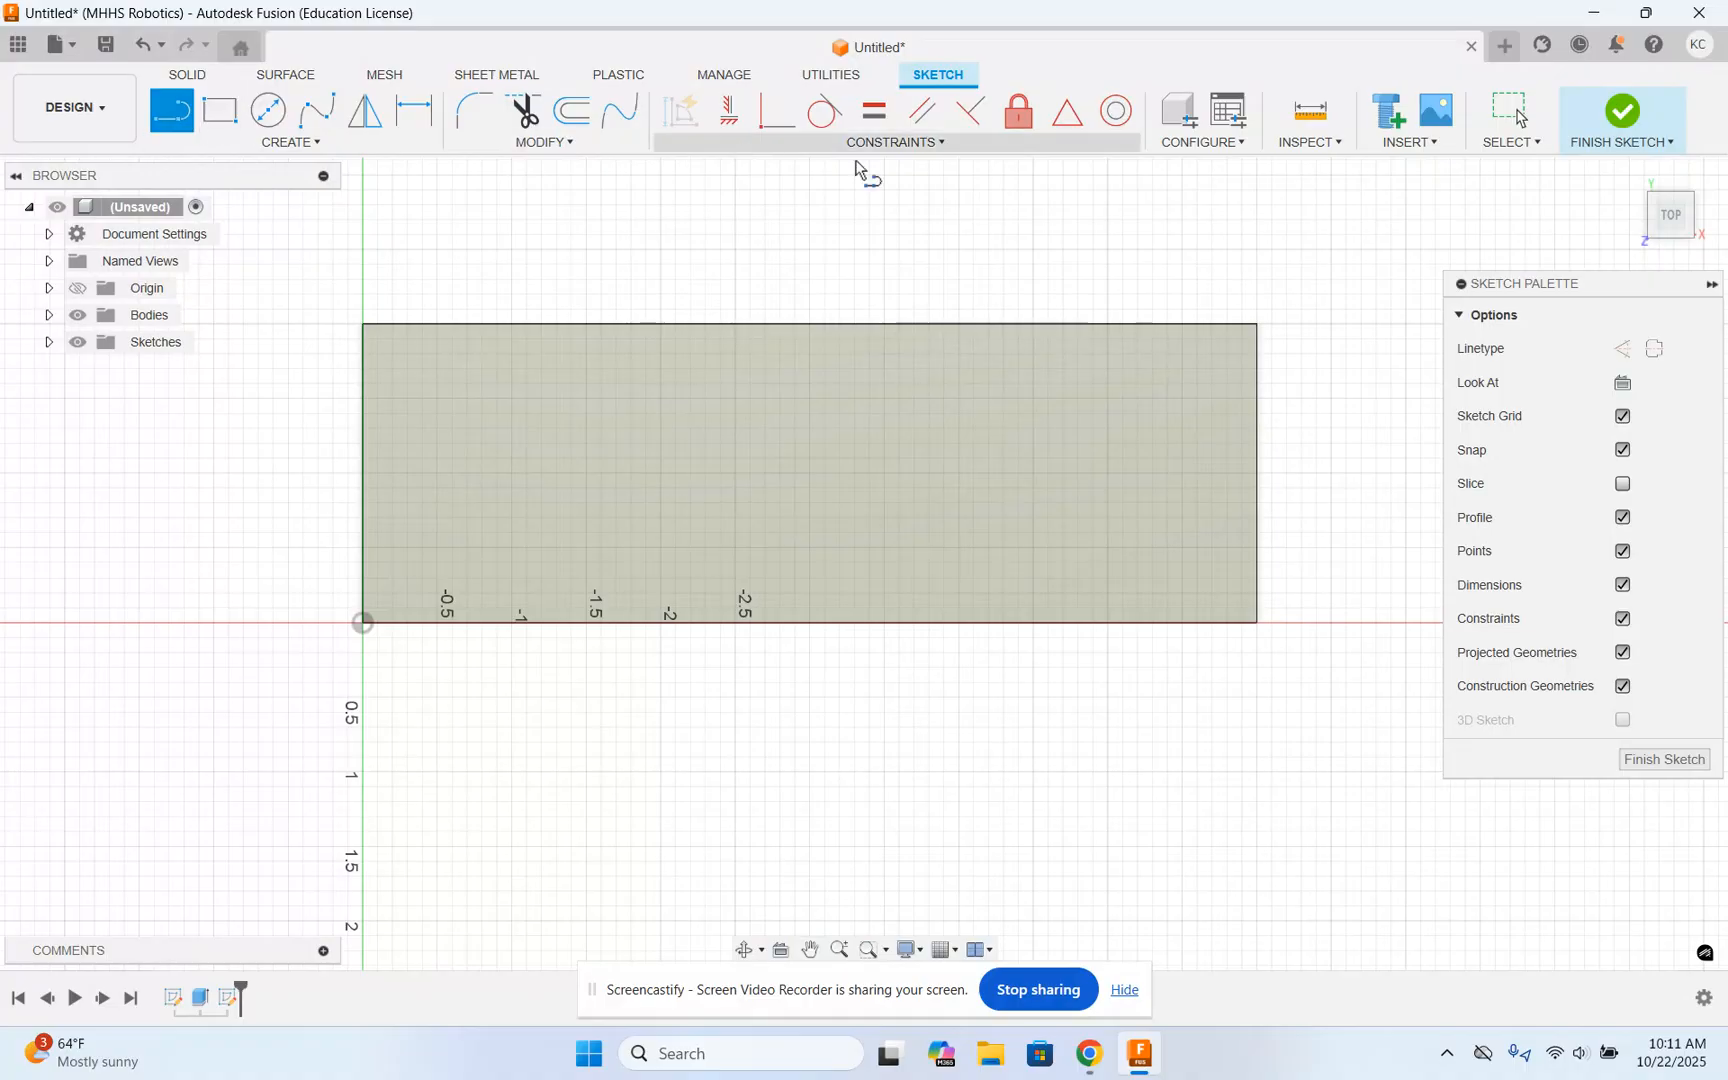
pyautogui.click(1621, 349)
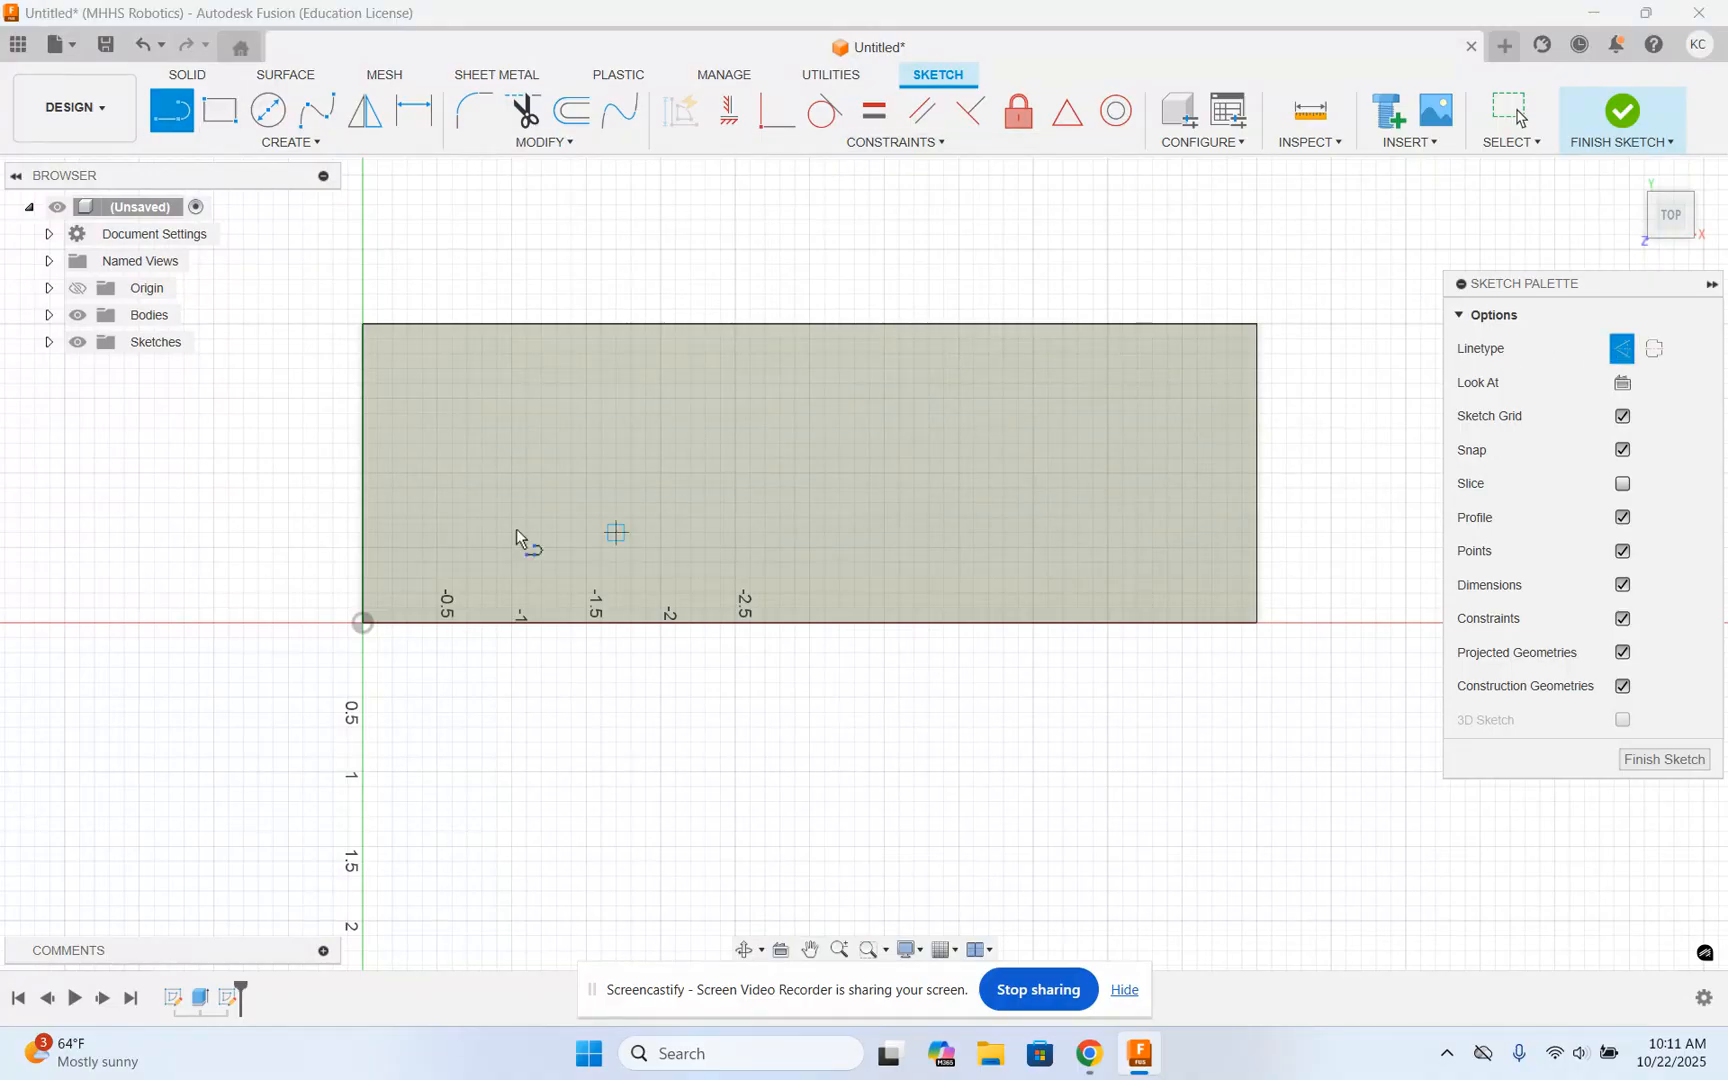
pyautogui.click(362, 473)
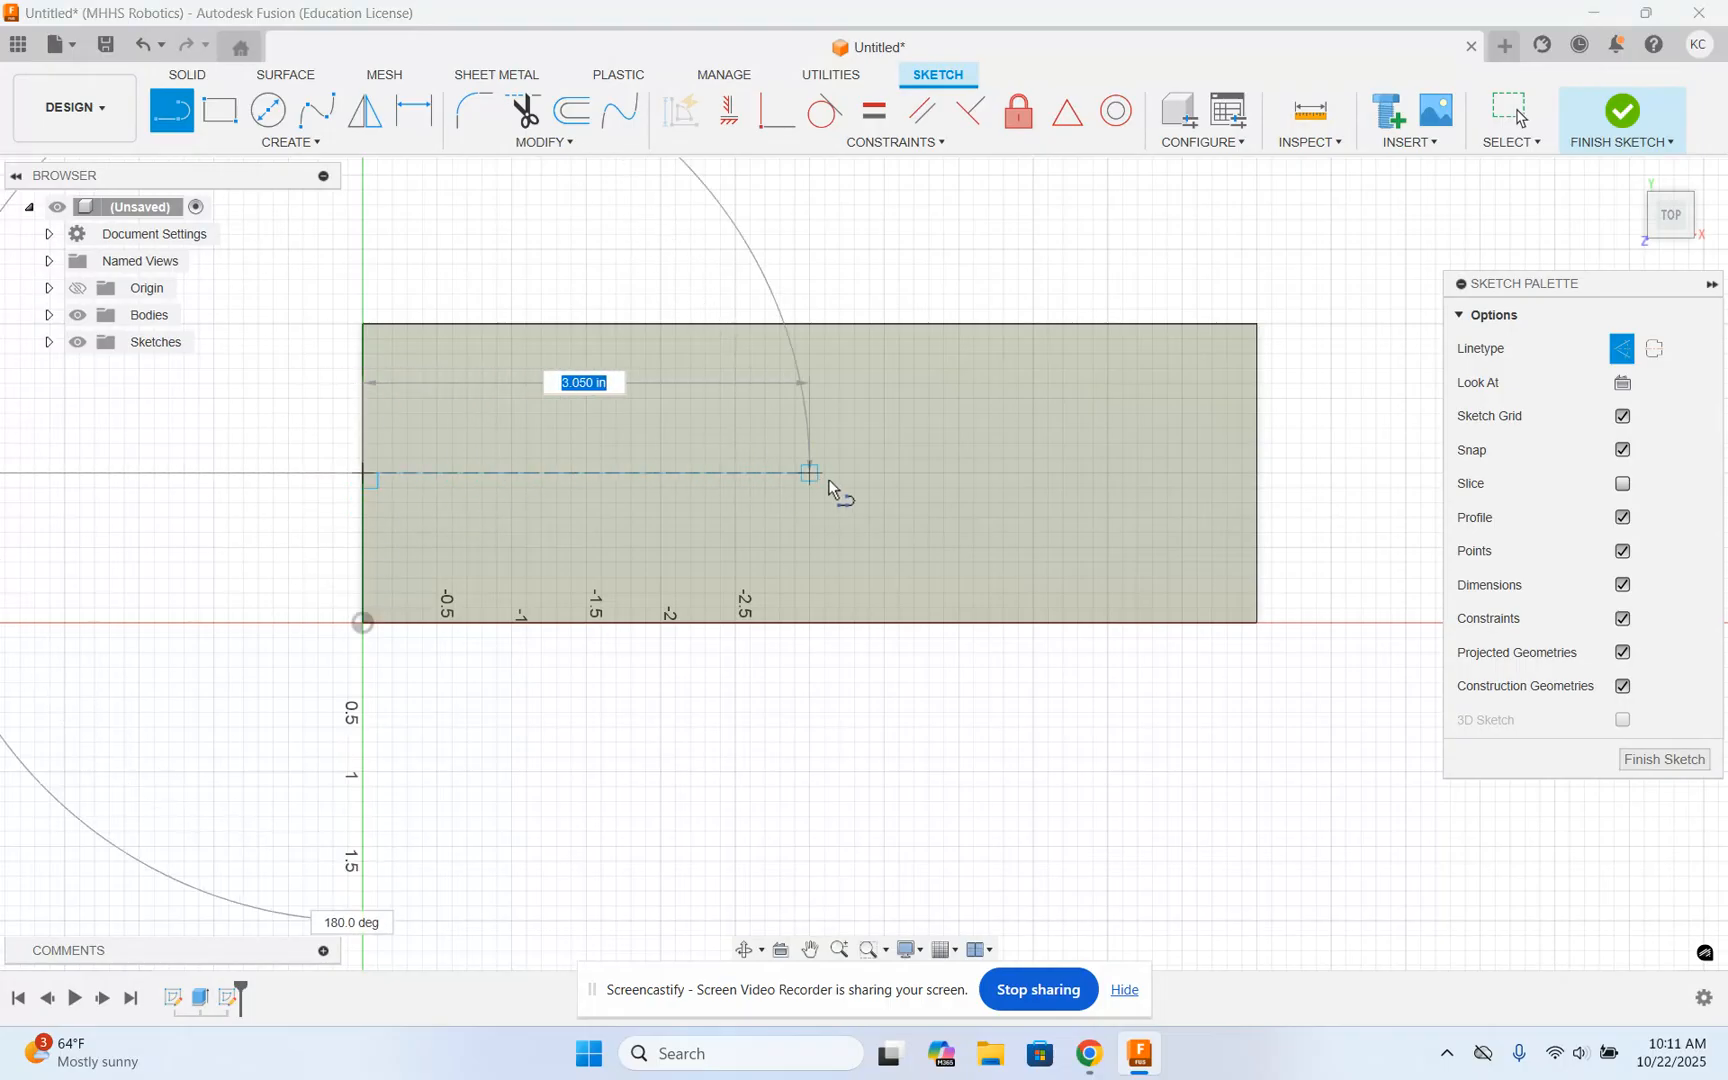
pyautogui.click(1258, 476)
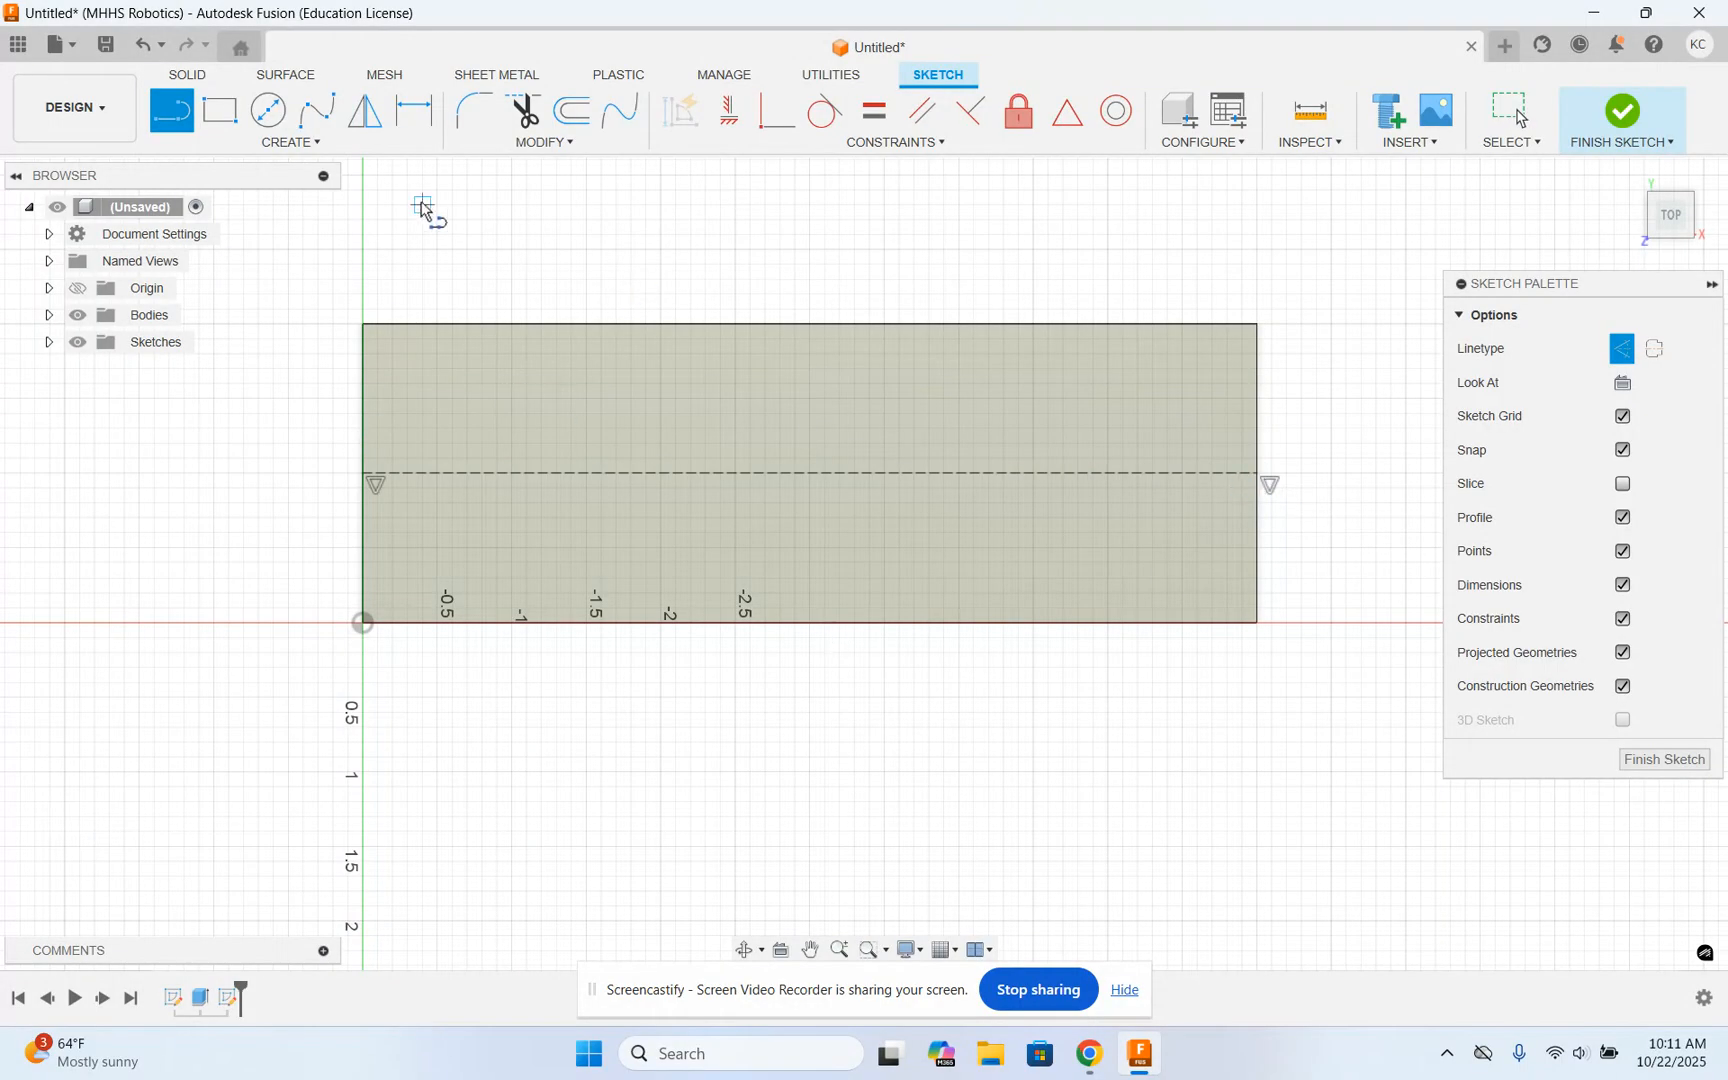
# Step: Add a driven dimension between the top face's front long edge and the construction line, placed outside the block
pyautogui.click(413, 110)
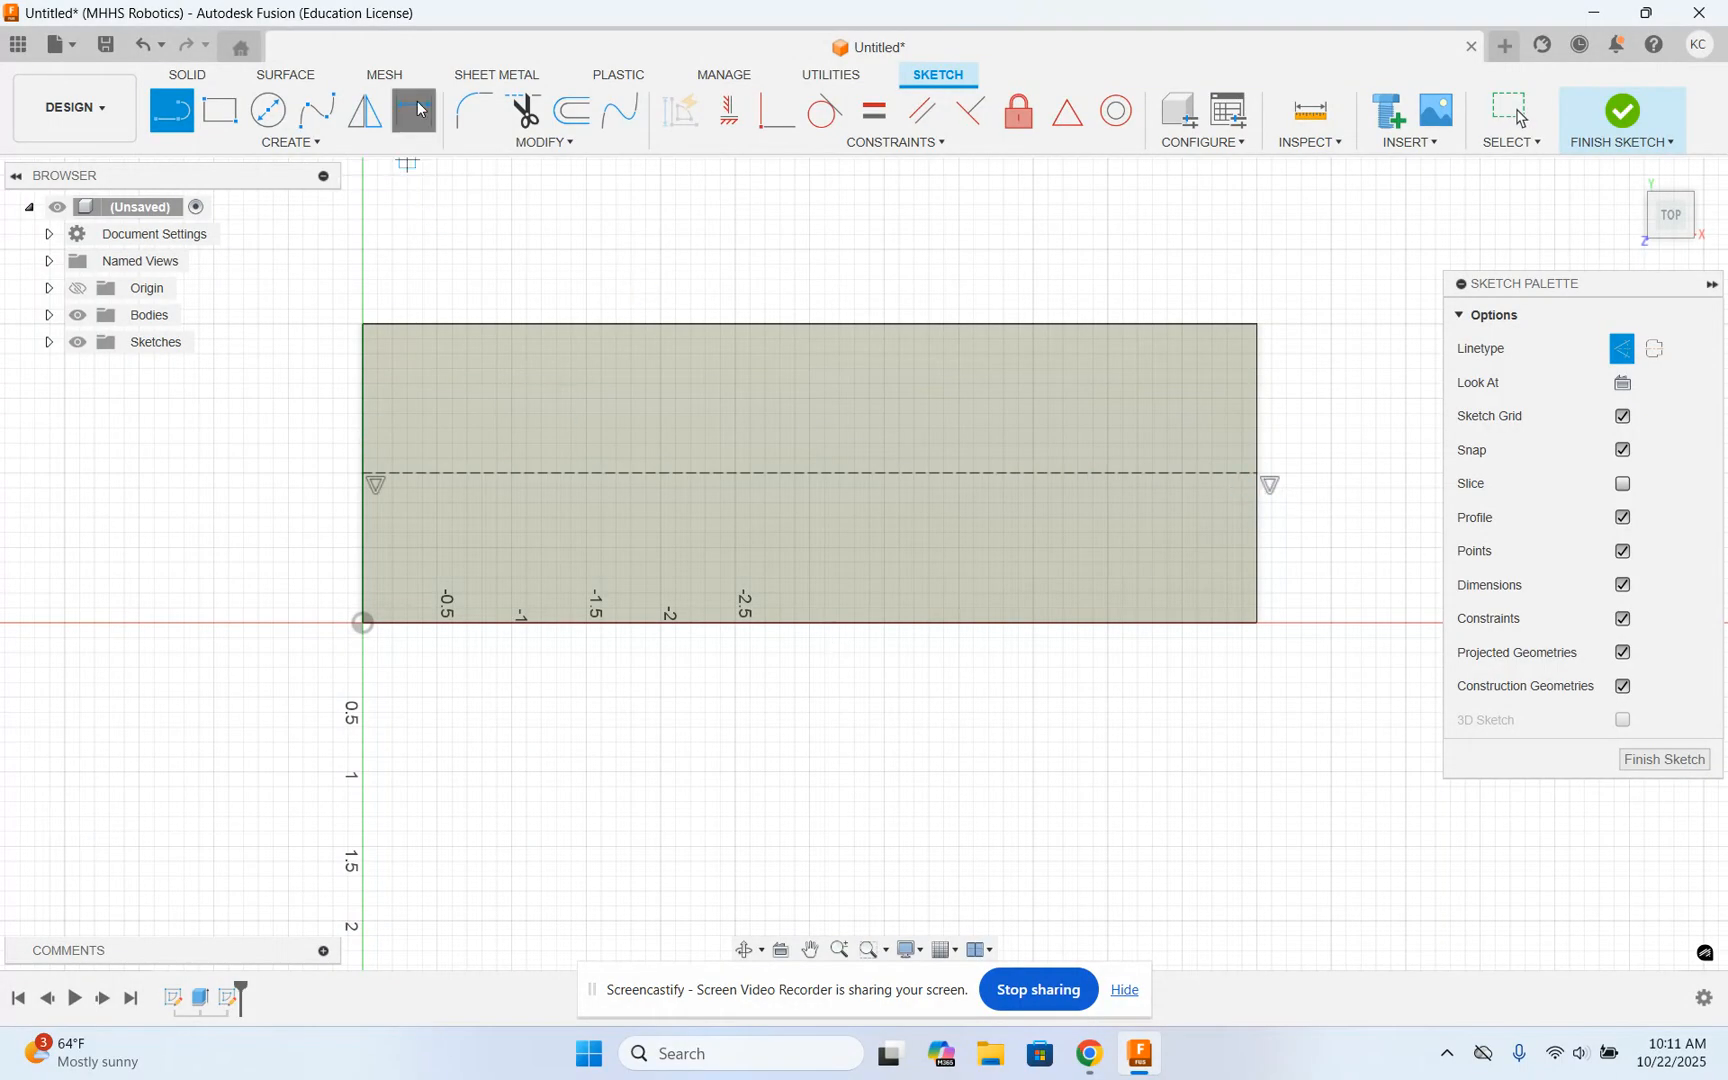
pyautogui.click(451, 622)
pyautogui.click(481, 476)
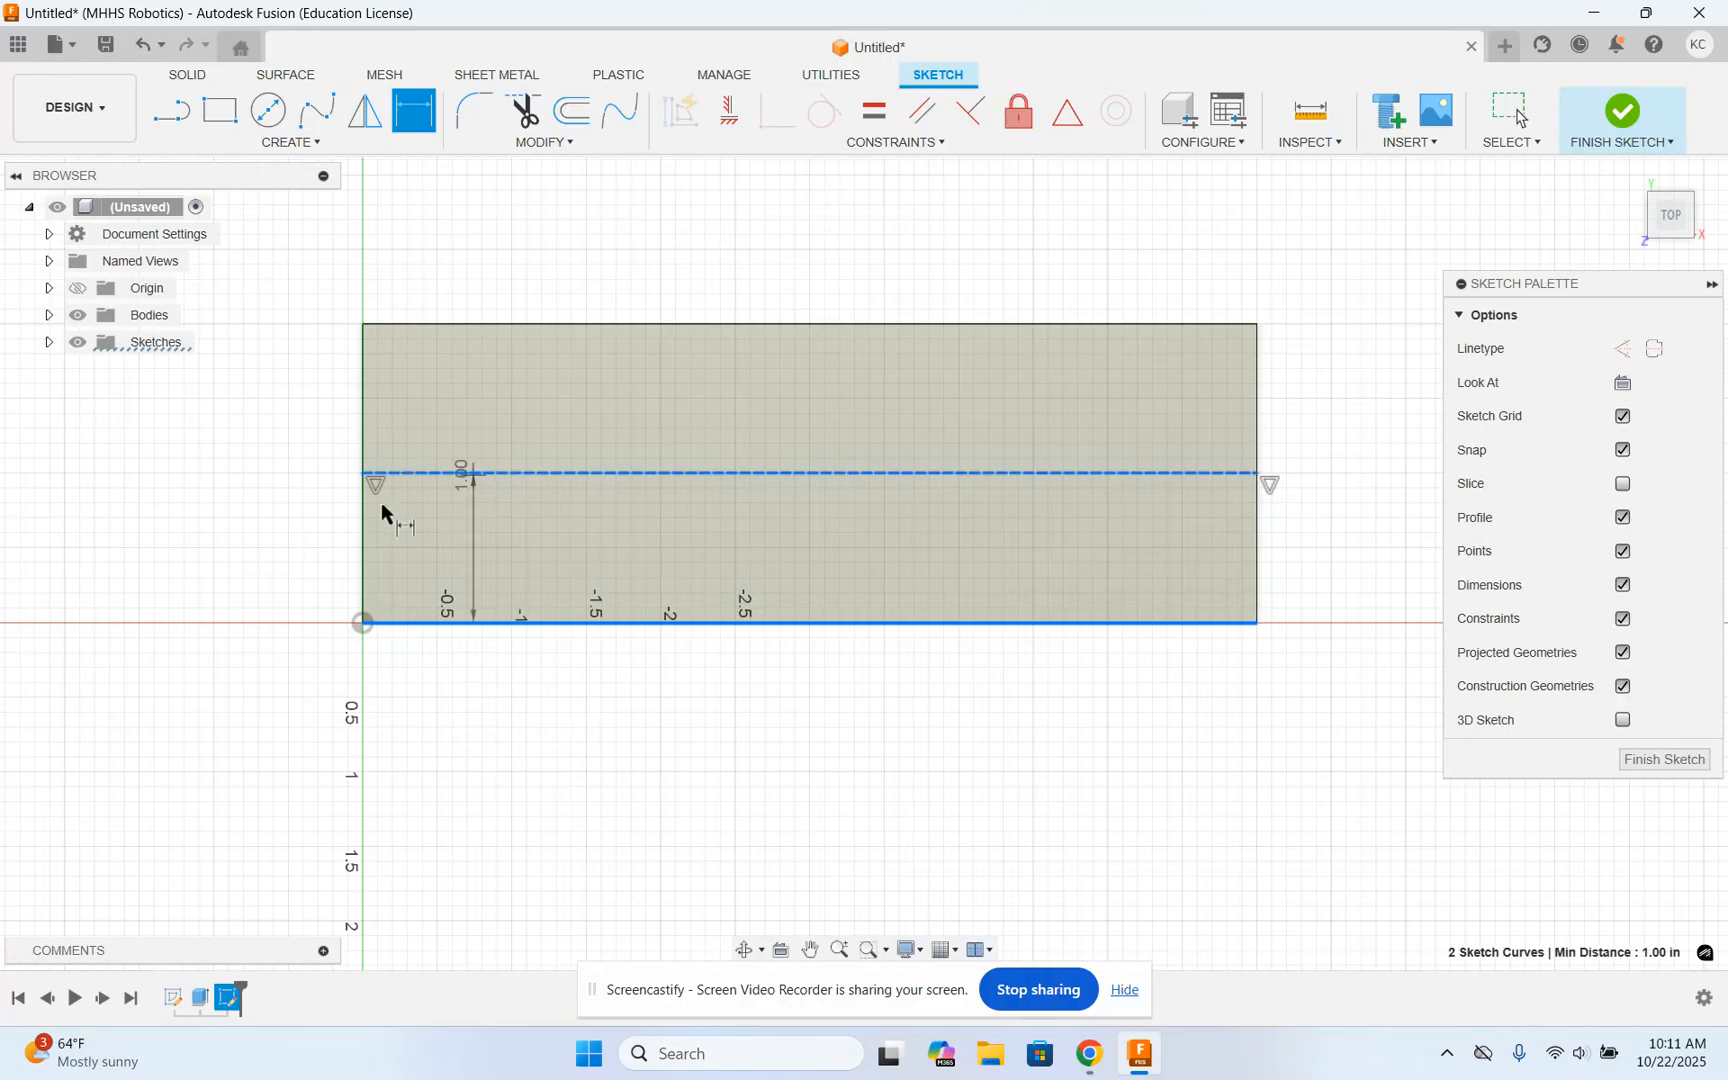
pyautogui.click(281, 558)
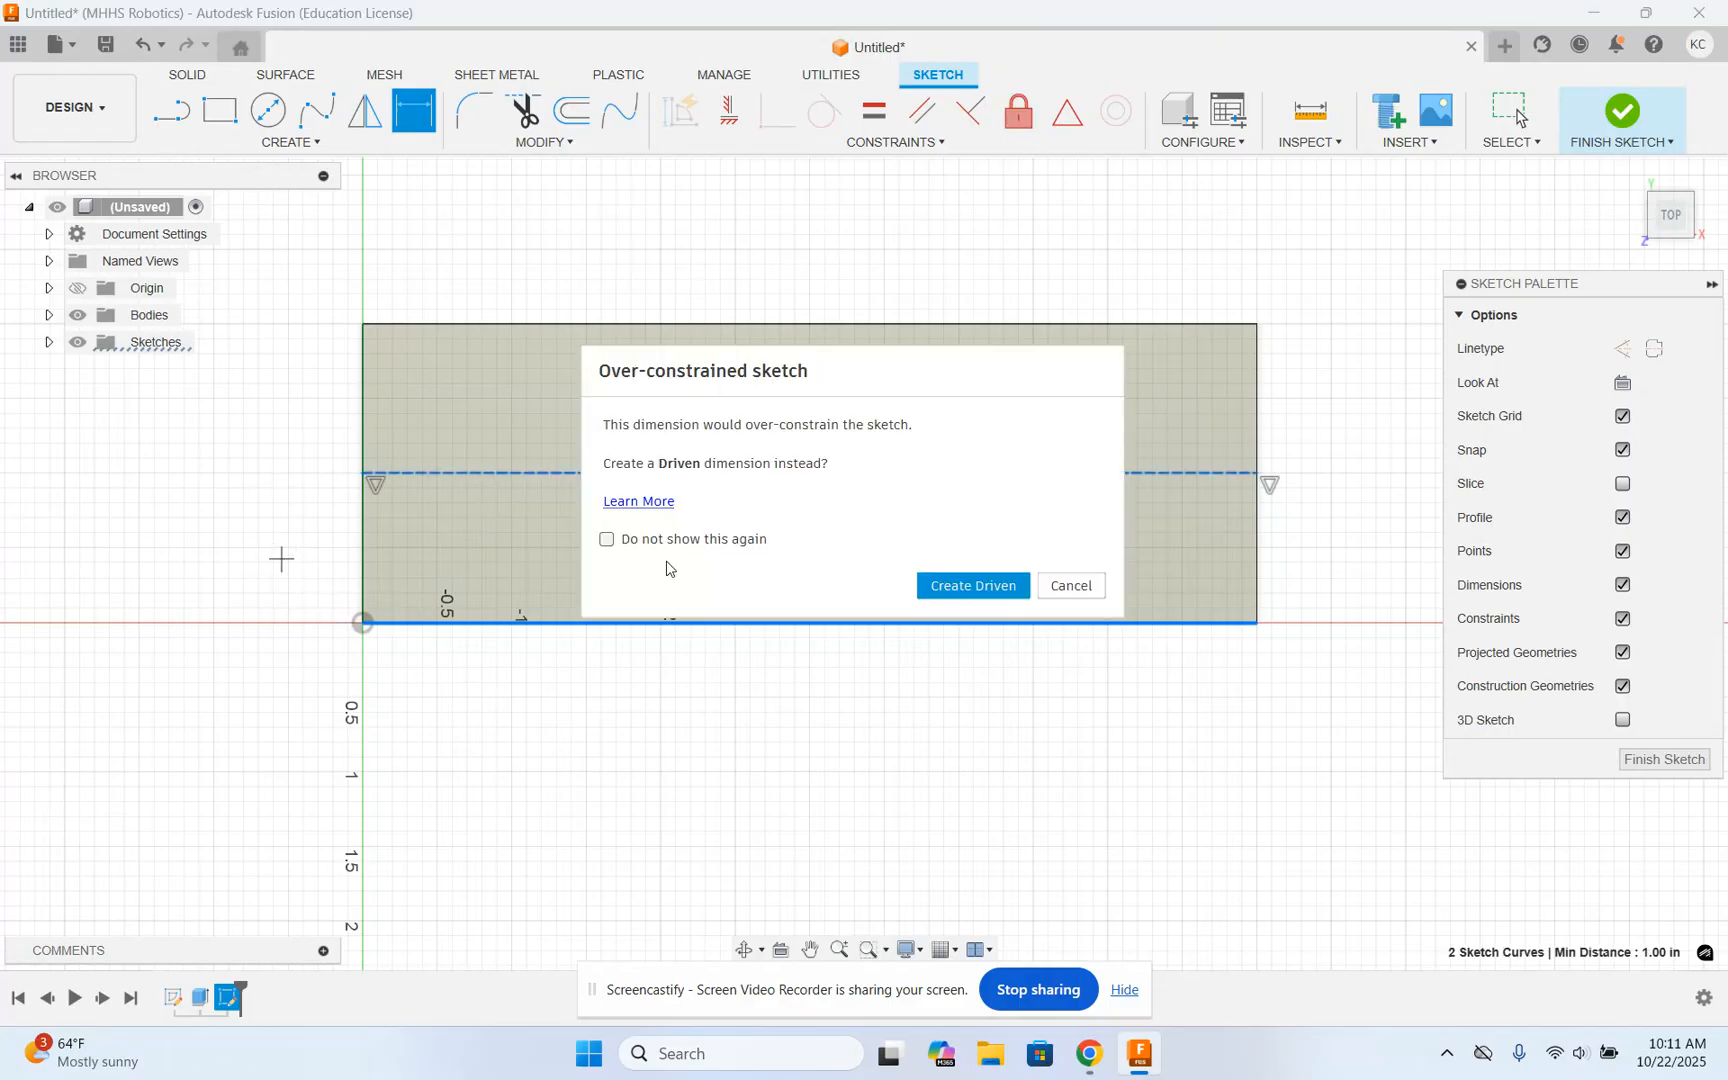
pyautogui.click(1005, 593)
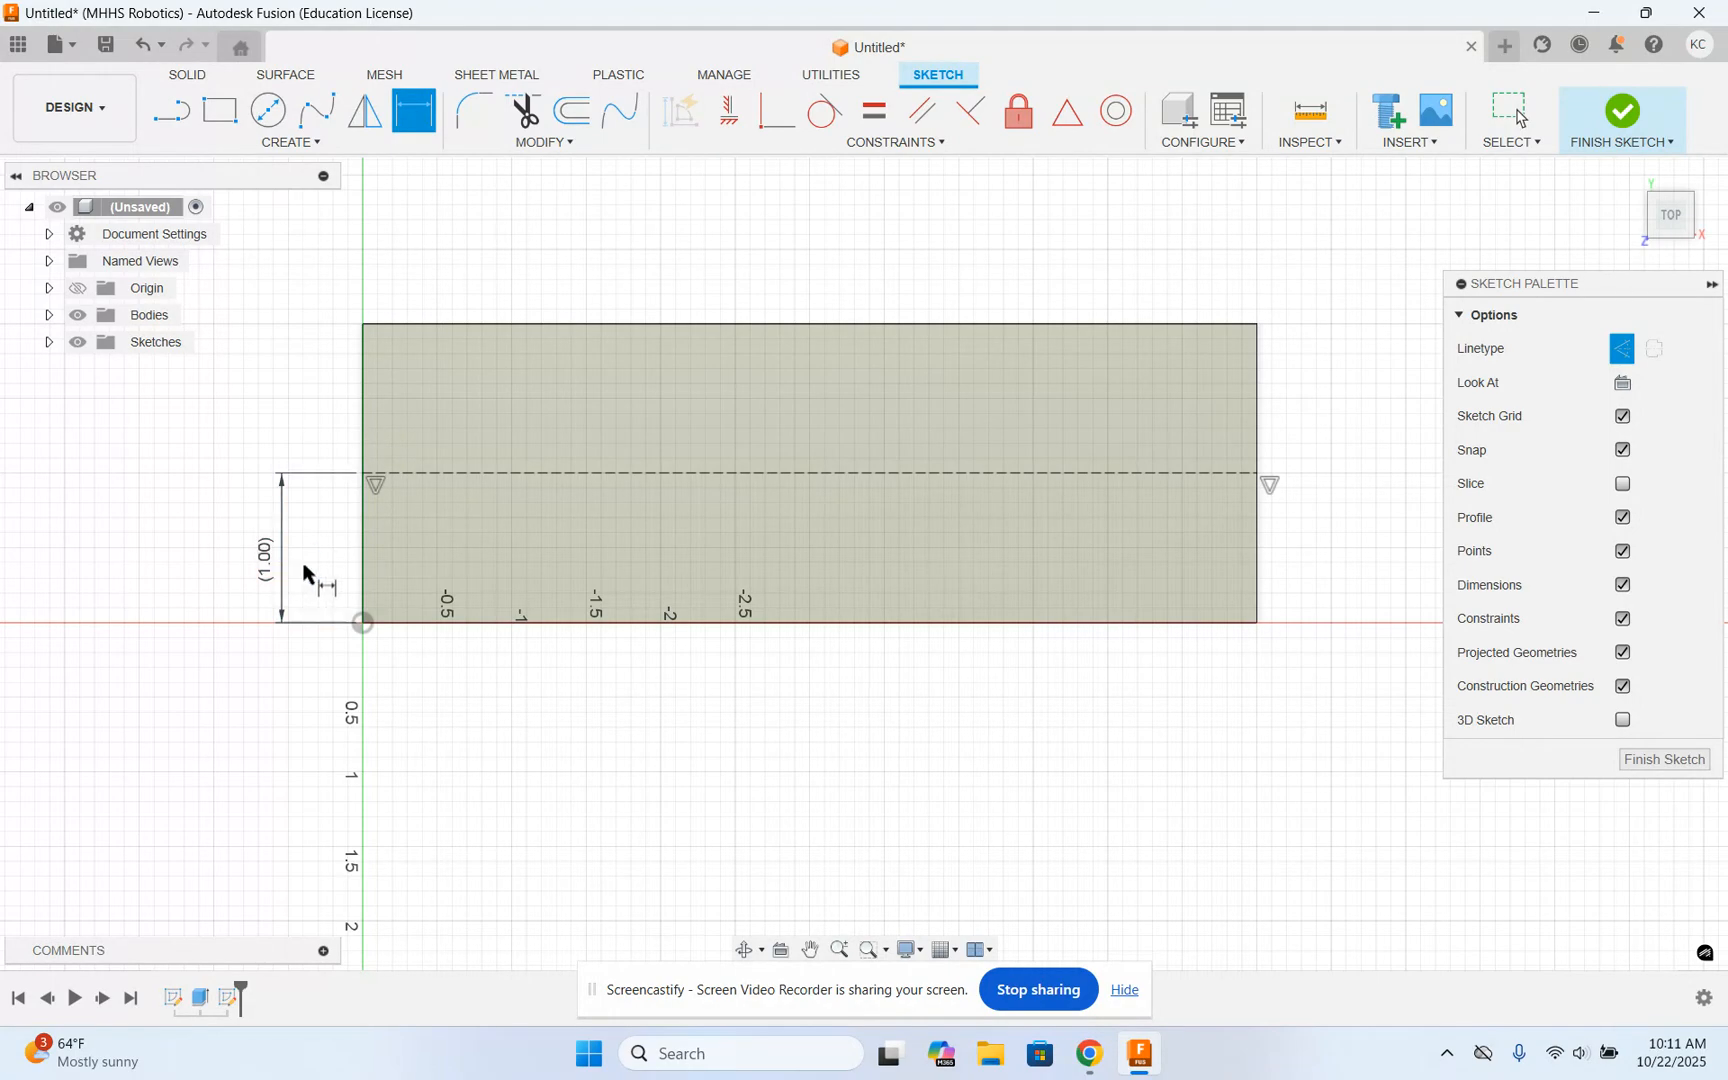
# Step: Review the hole callouts on the Google Slides drawing, and return to Fusion to finish the sketch
pyautogui.moveTo(1096, 1070)
pyautogui.click(1085, 985)
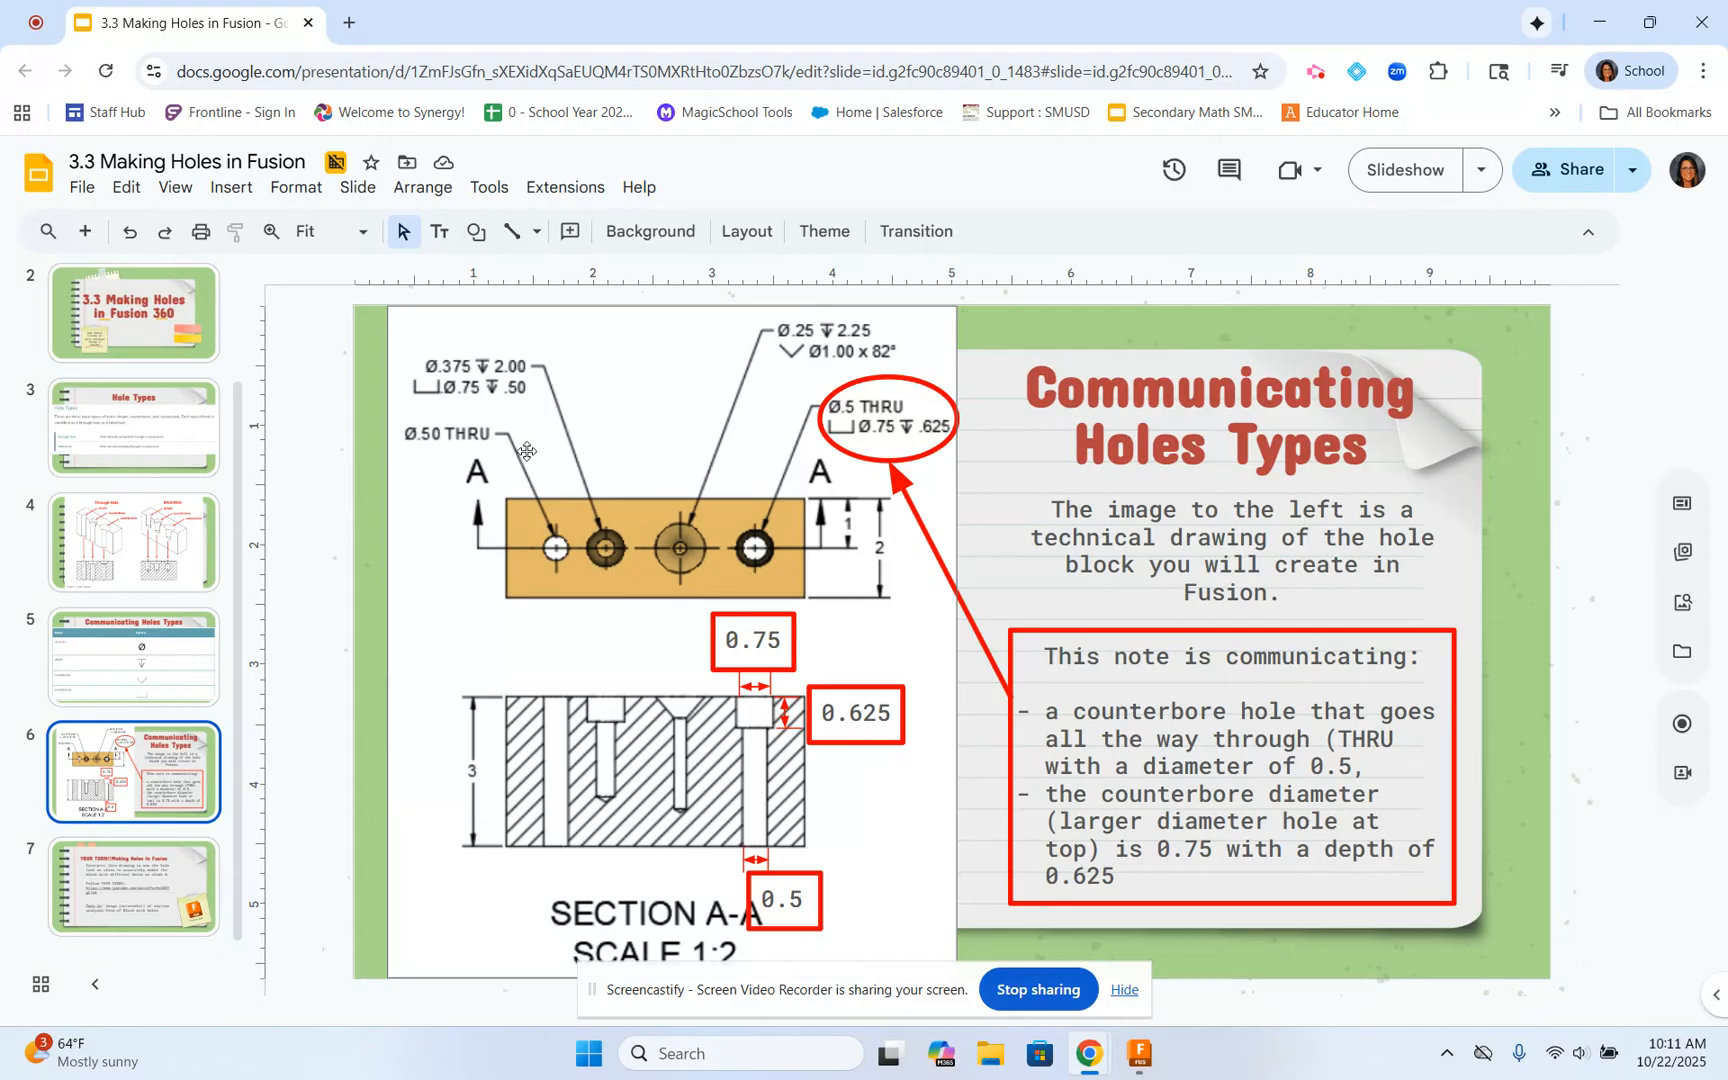
pyautogui.click(1125, 1057)
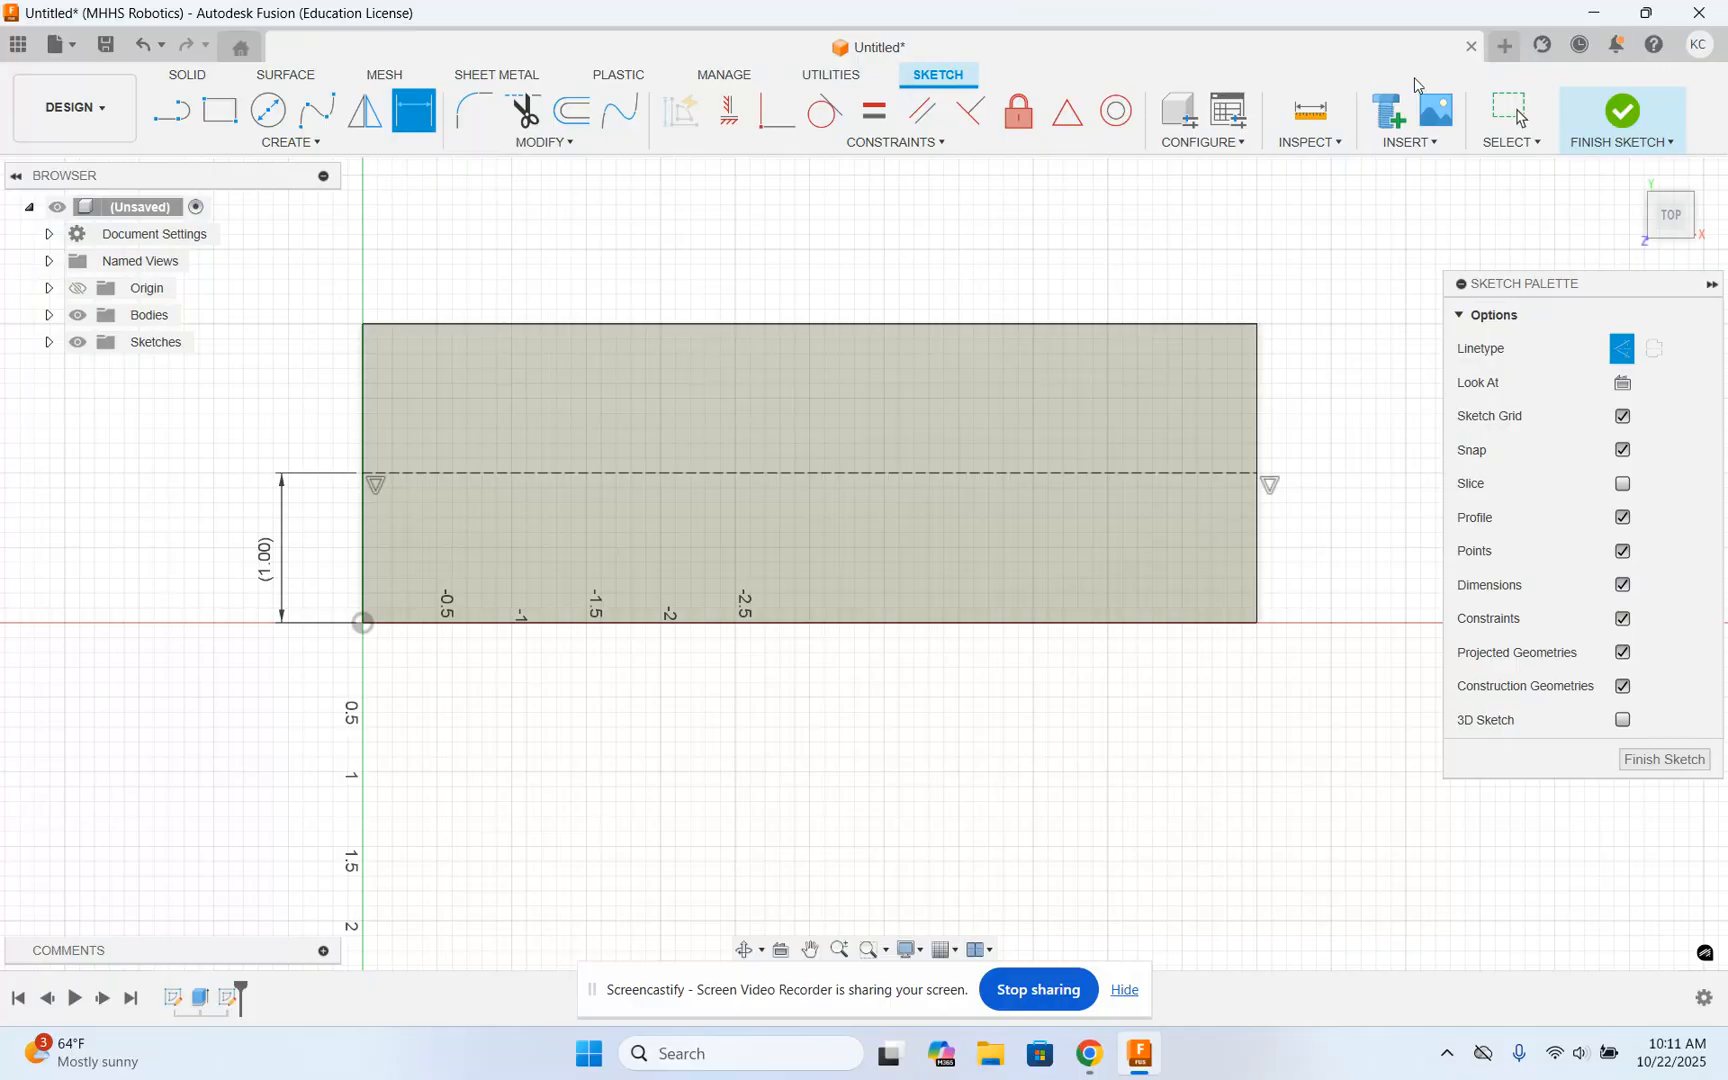
pyautogui.click(1651, 122)
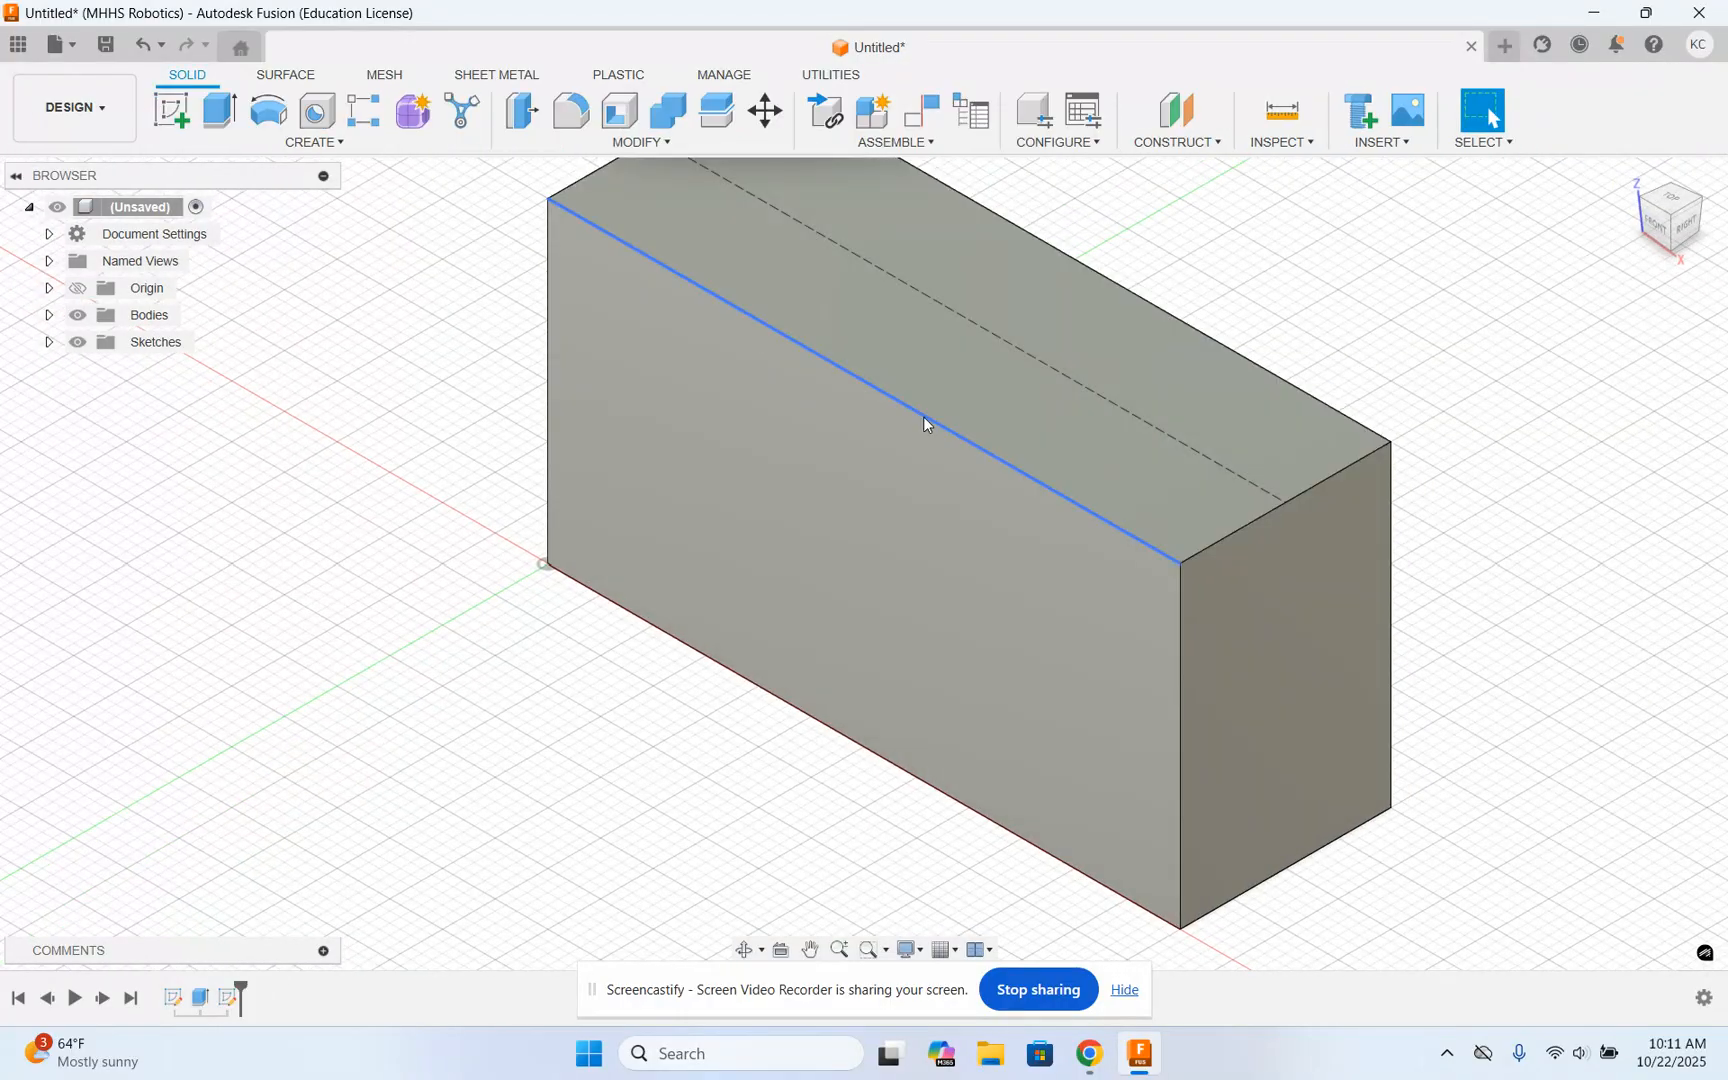
# Step: Start a Hole feature on the block's top face and place it near the far end of the construction line
pyautogui.moveTo(888, 476); pyautogui.dragTo(706, 498, button='middle')
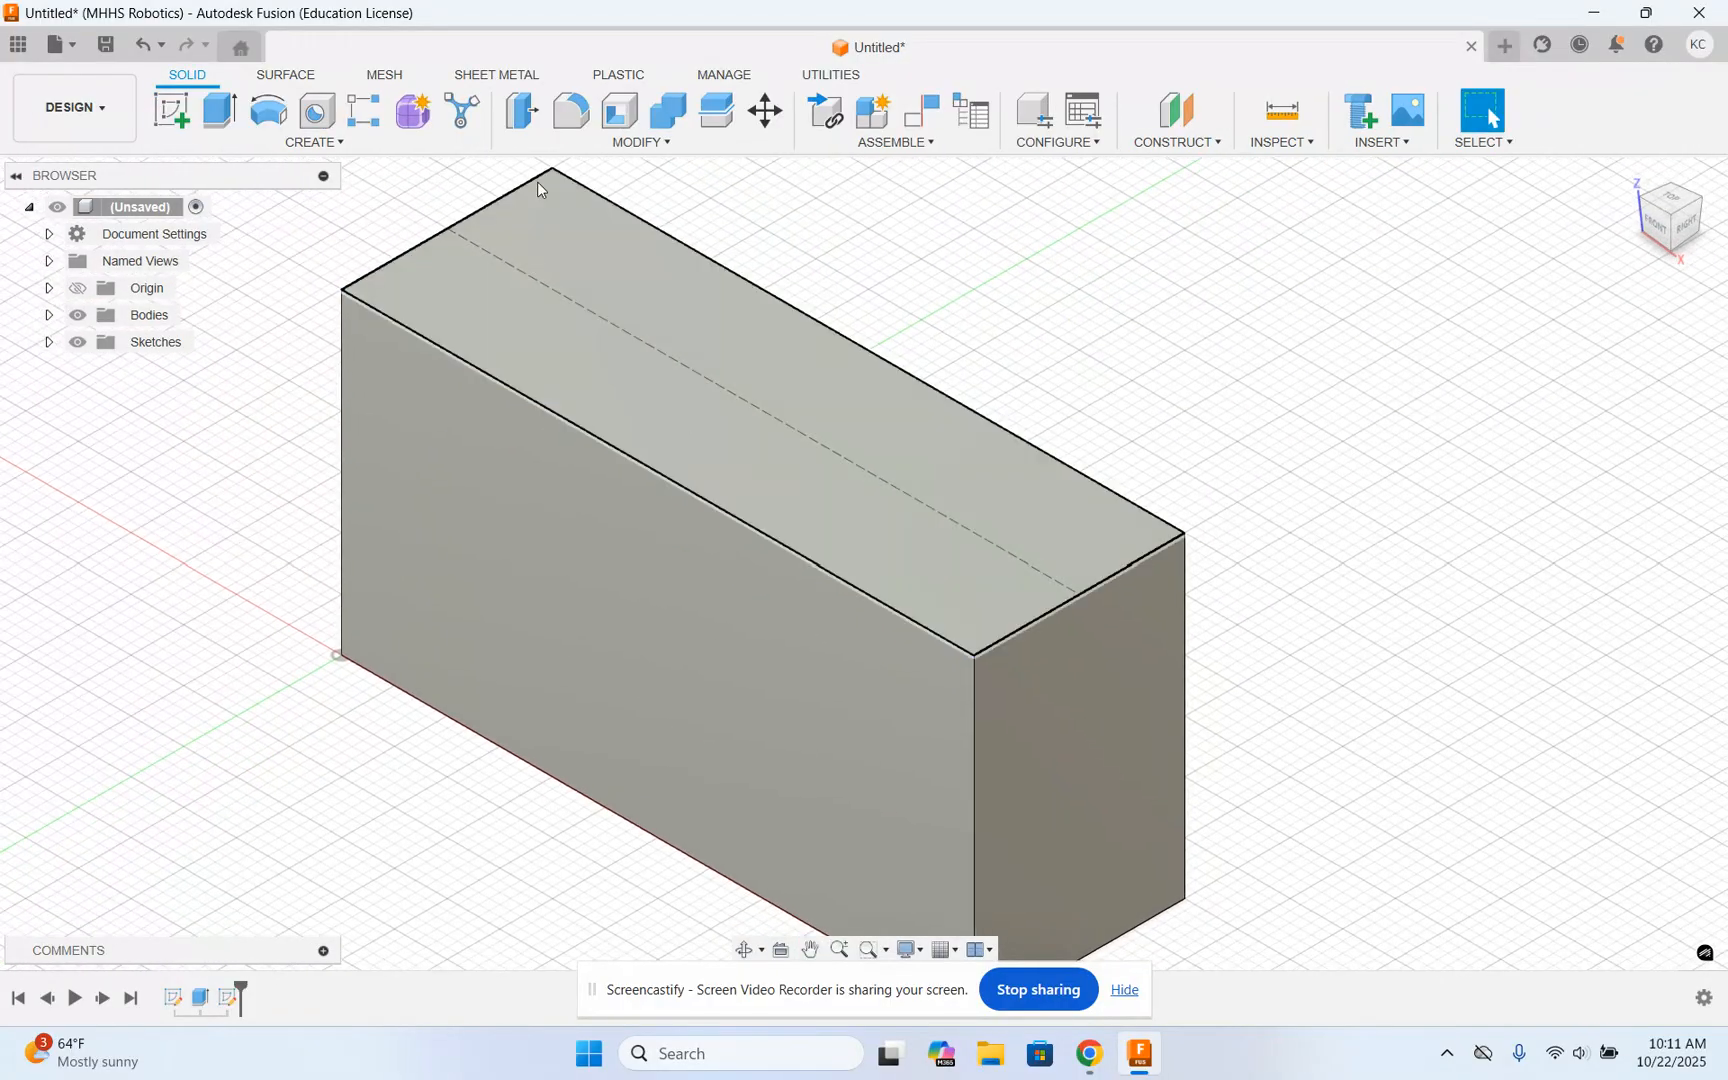
pyautogui.click(316, 124)
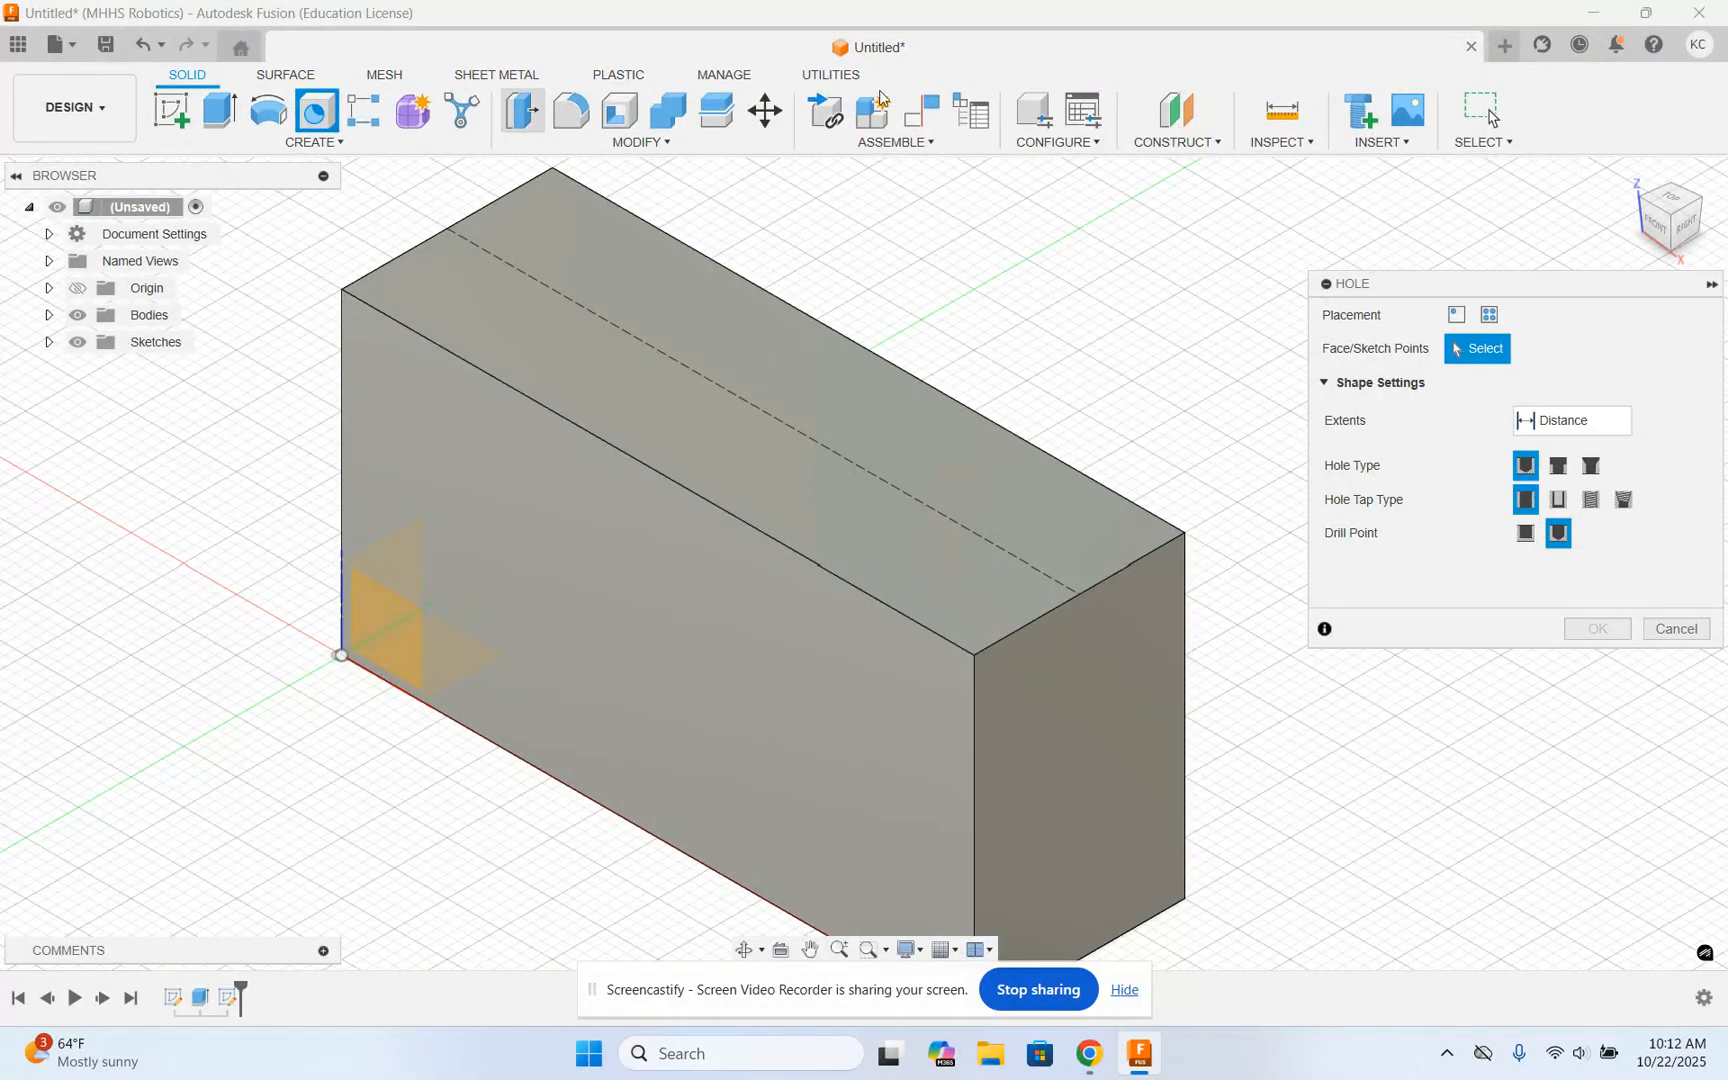
pyautogui.moveTo(1541, 288); pyautogui.dragTo(1426, 219)
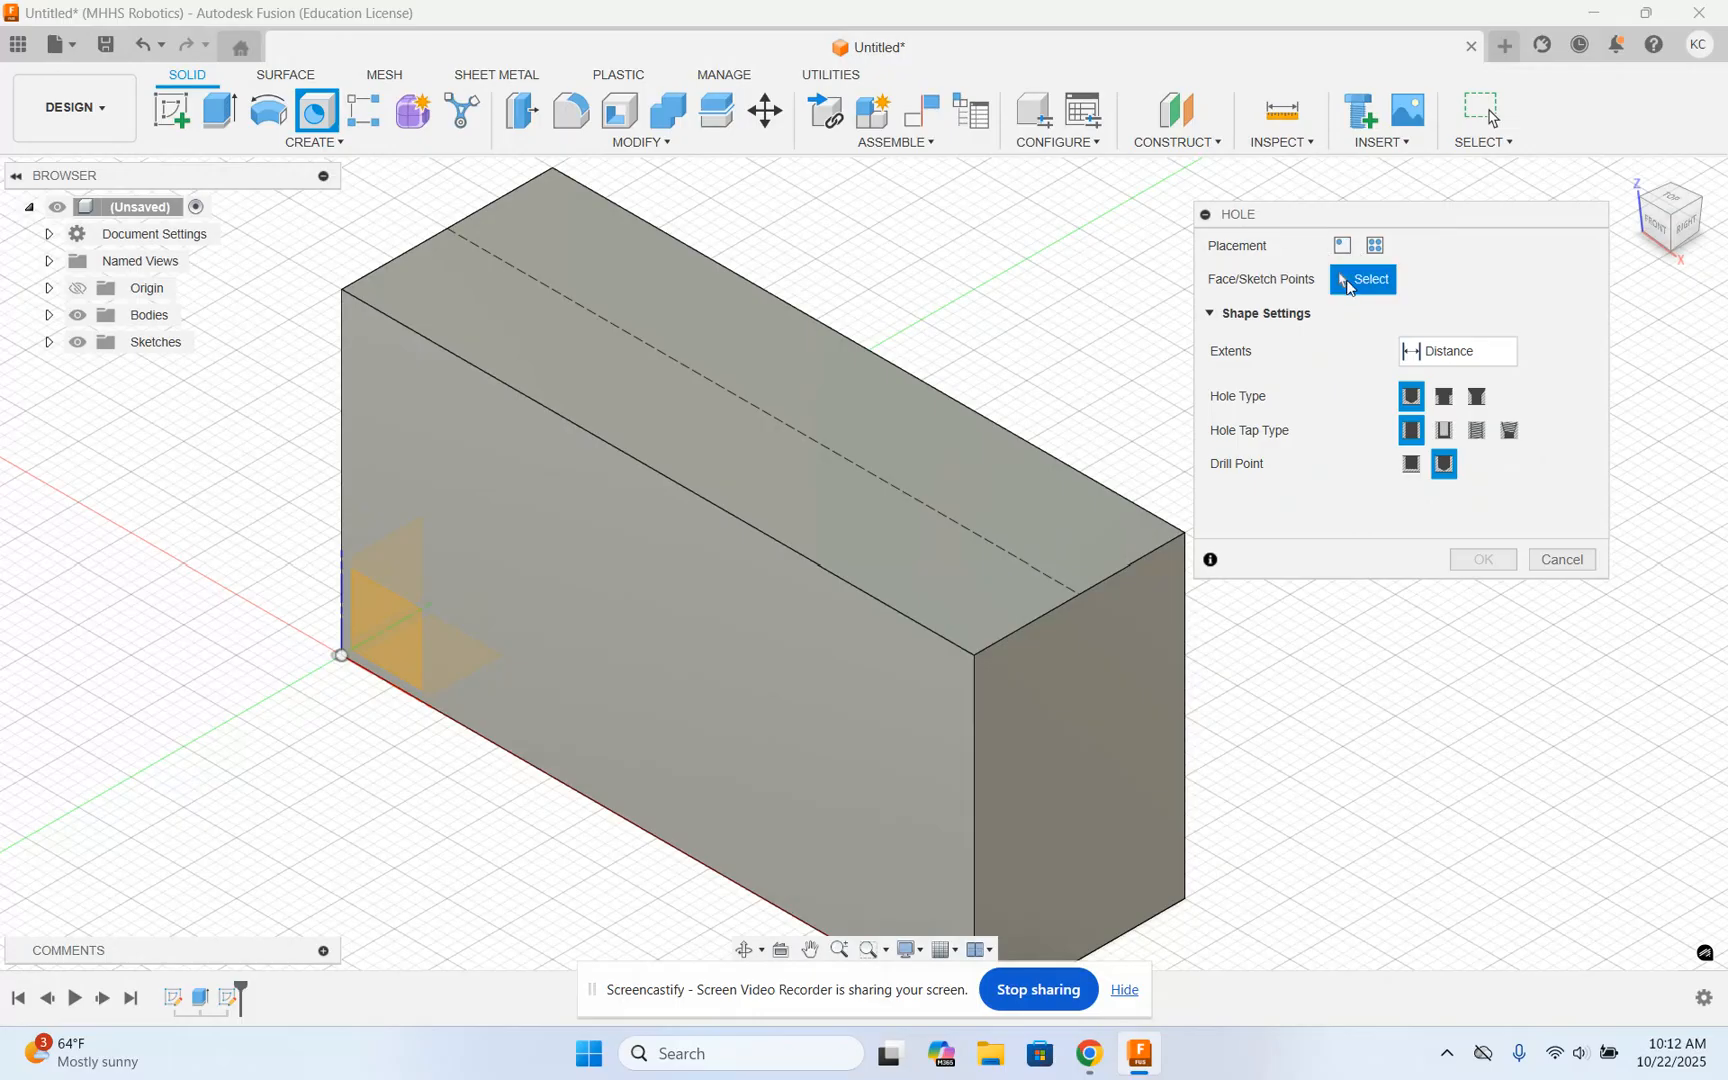
pyautogui.click(670, 394)
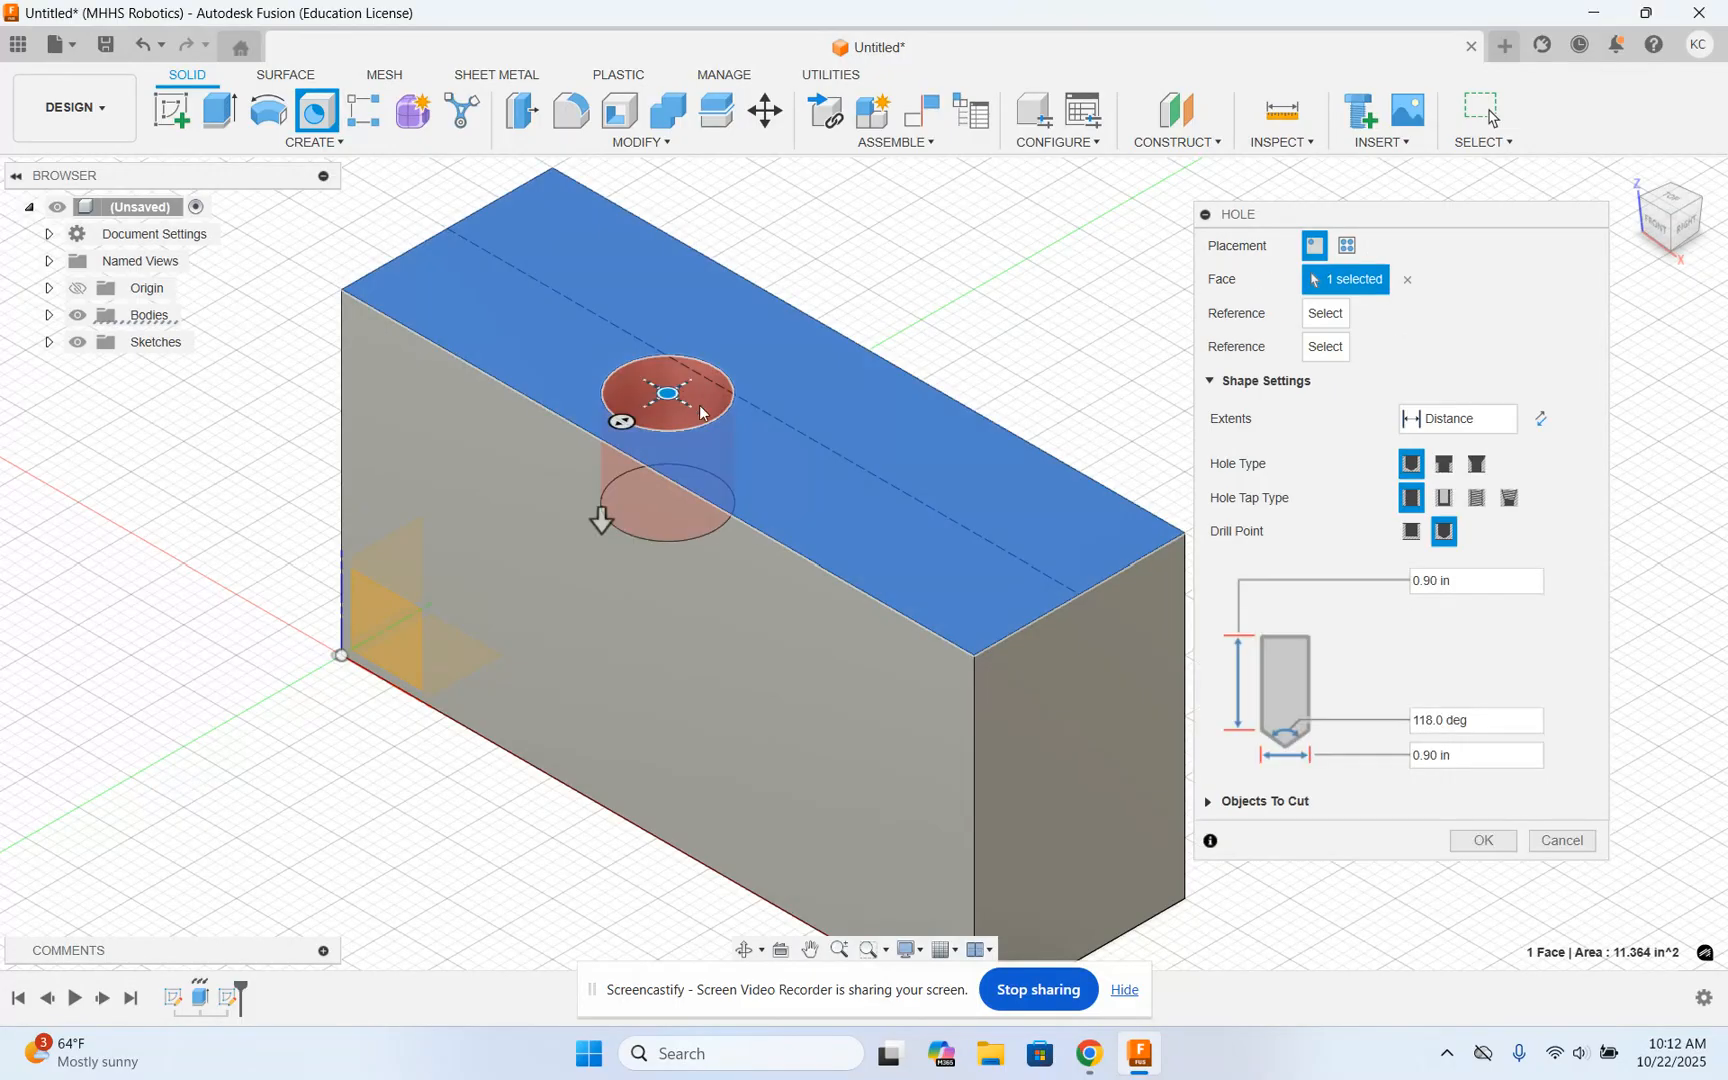
pyautogui.moveTo(666, 390); pyautogui.dragTo(561, 276)
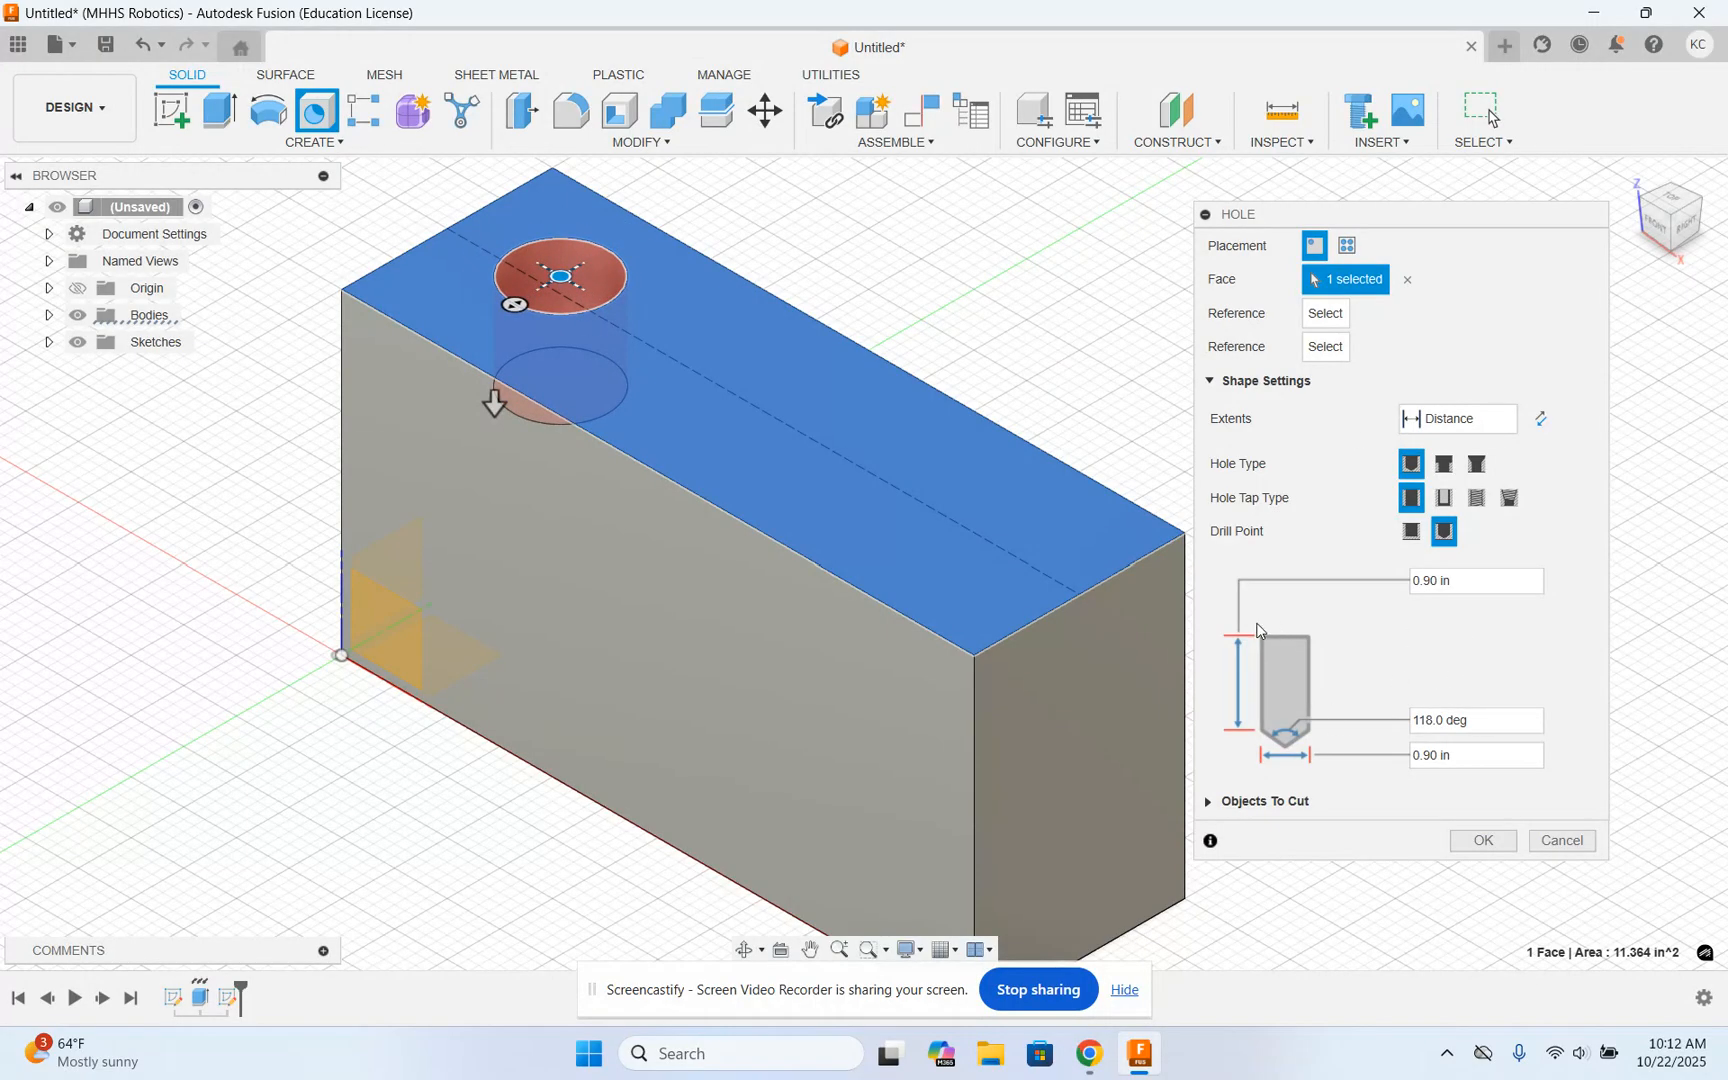
# Step: Set the hole's diameter to 0.50 in and its extents to All
pyautogui.click(1433, 756)
pyautogui.write('5')
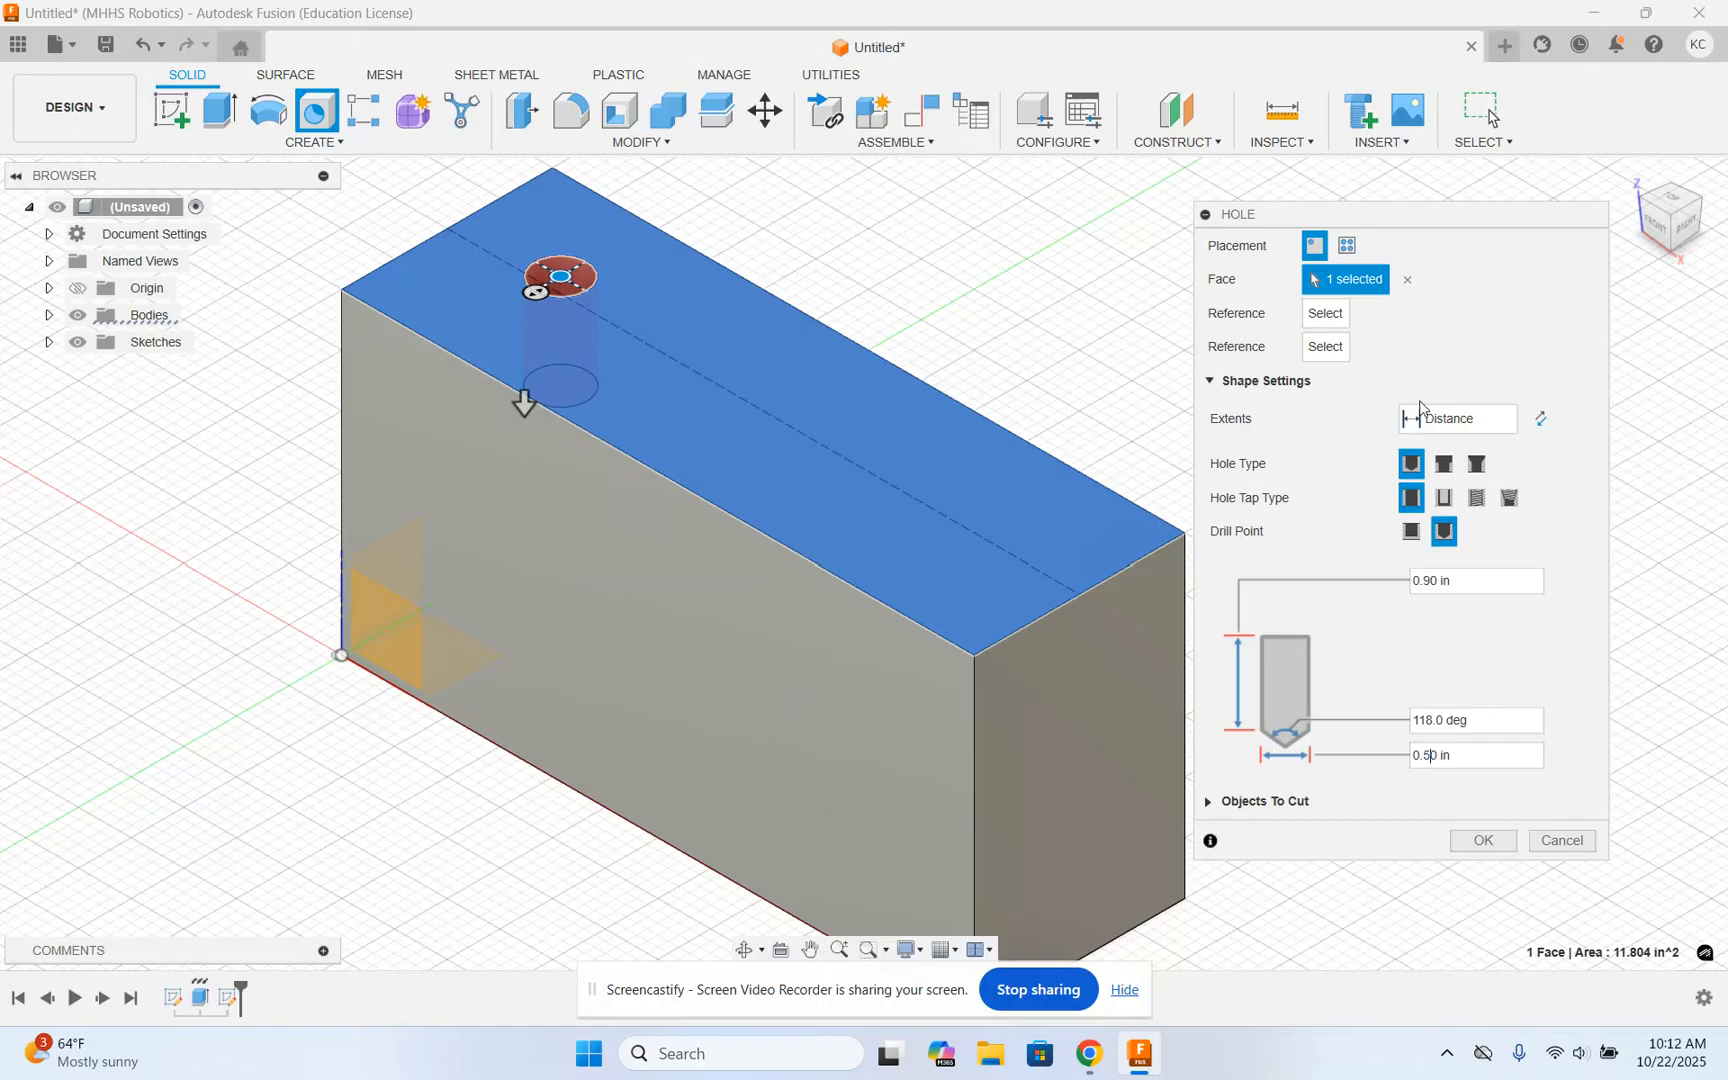
pyautogui.click(1503, 421)
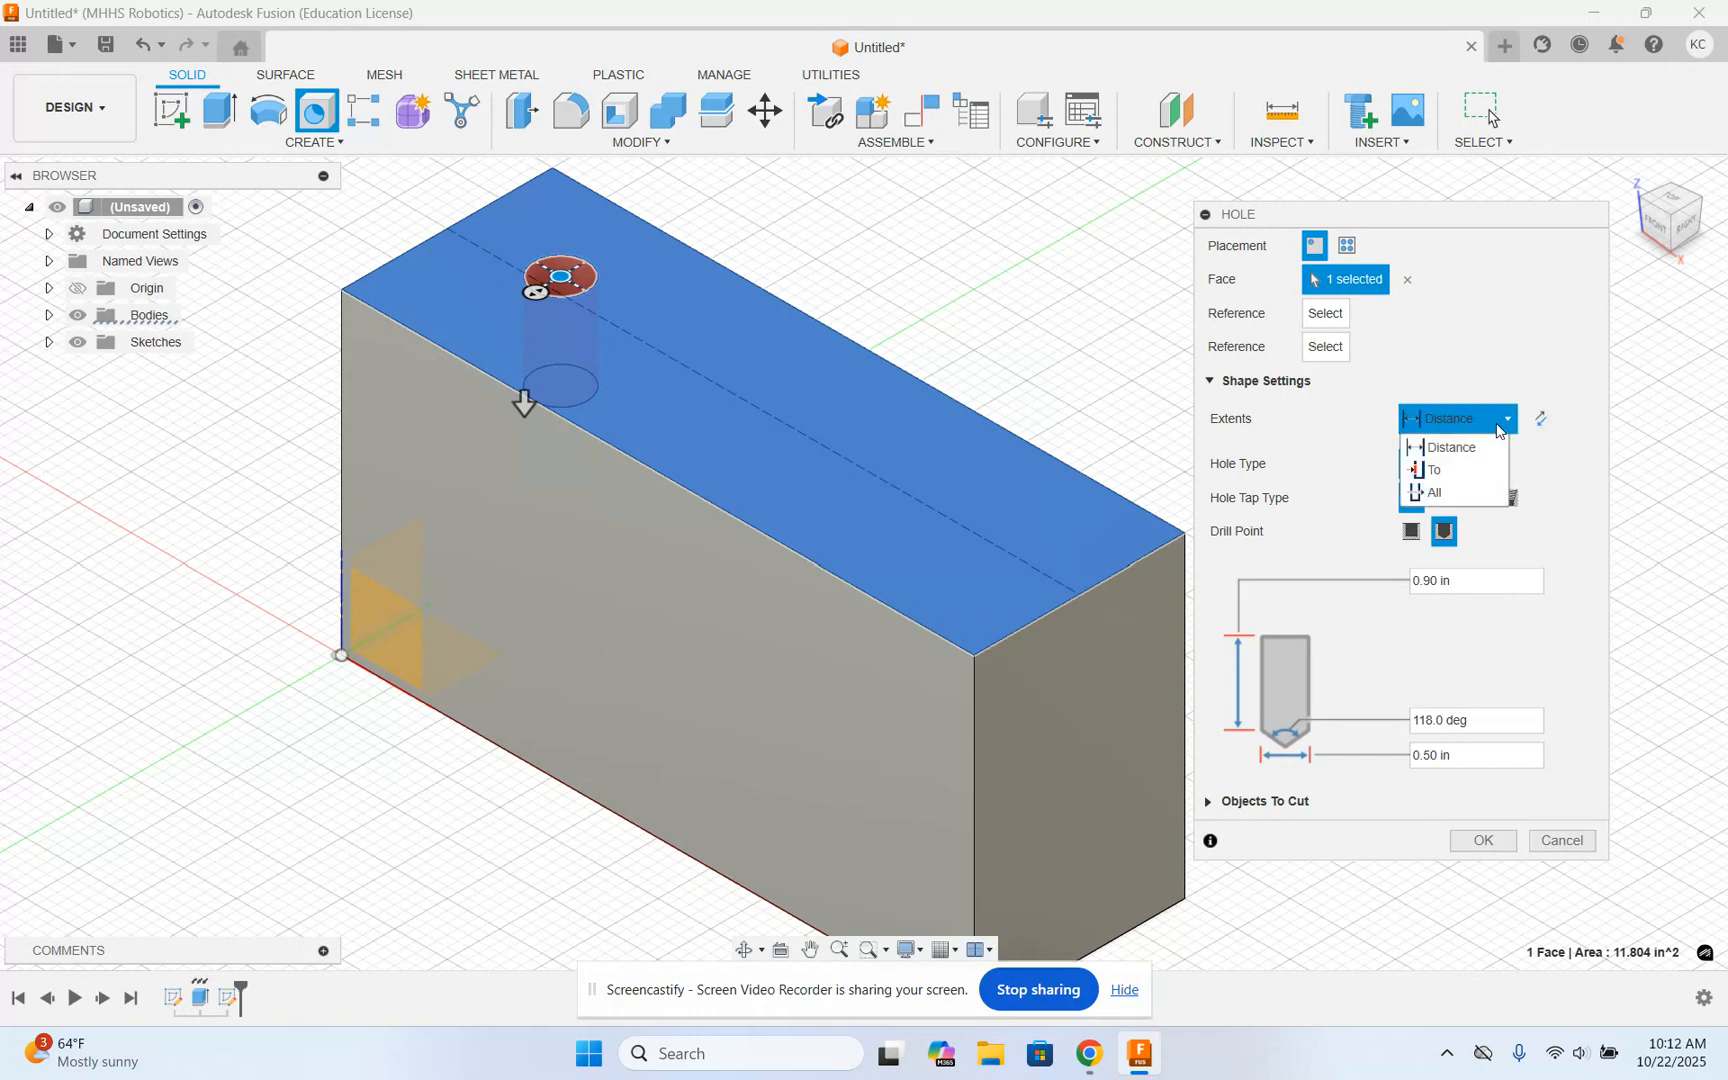
pyautogui.click(1453, 495)
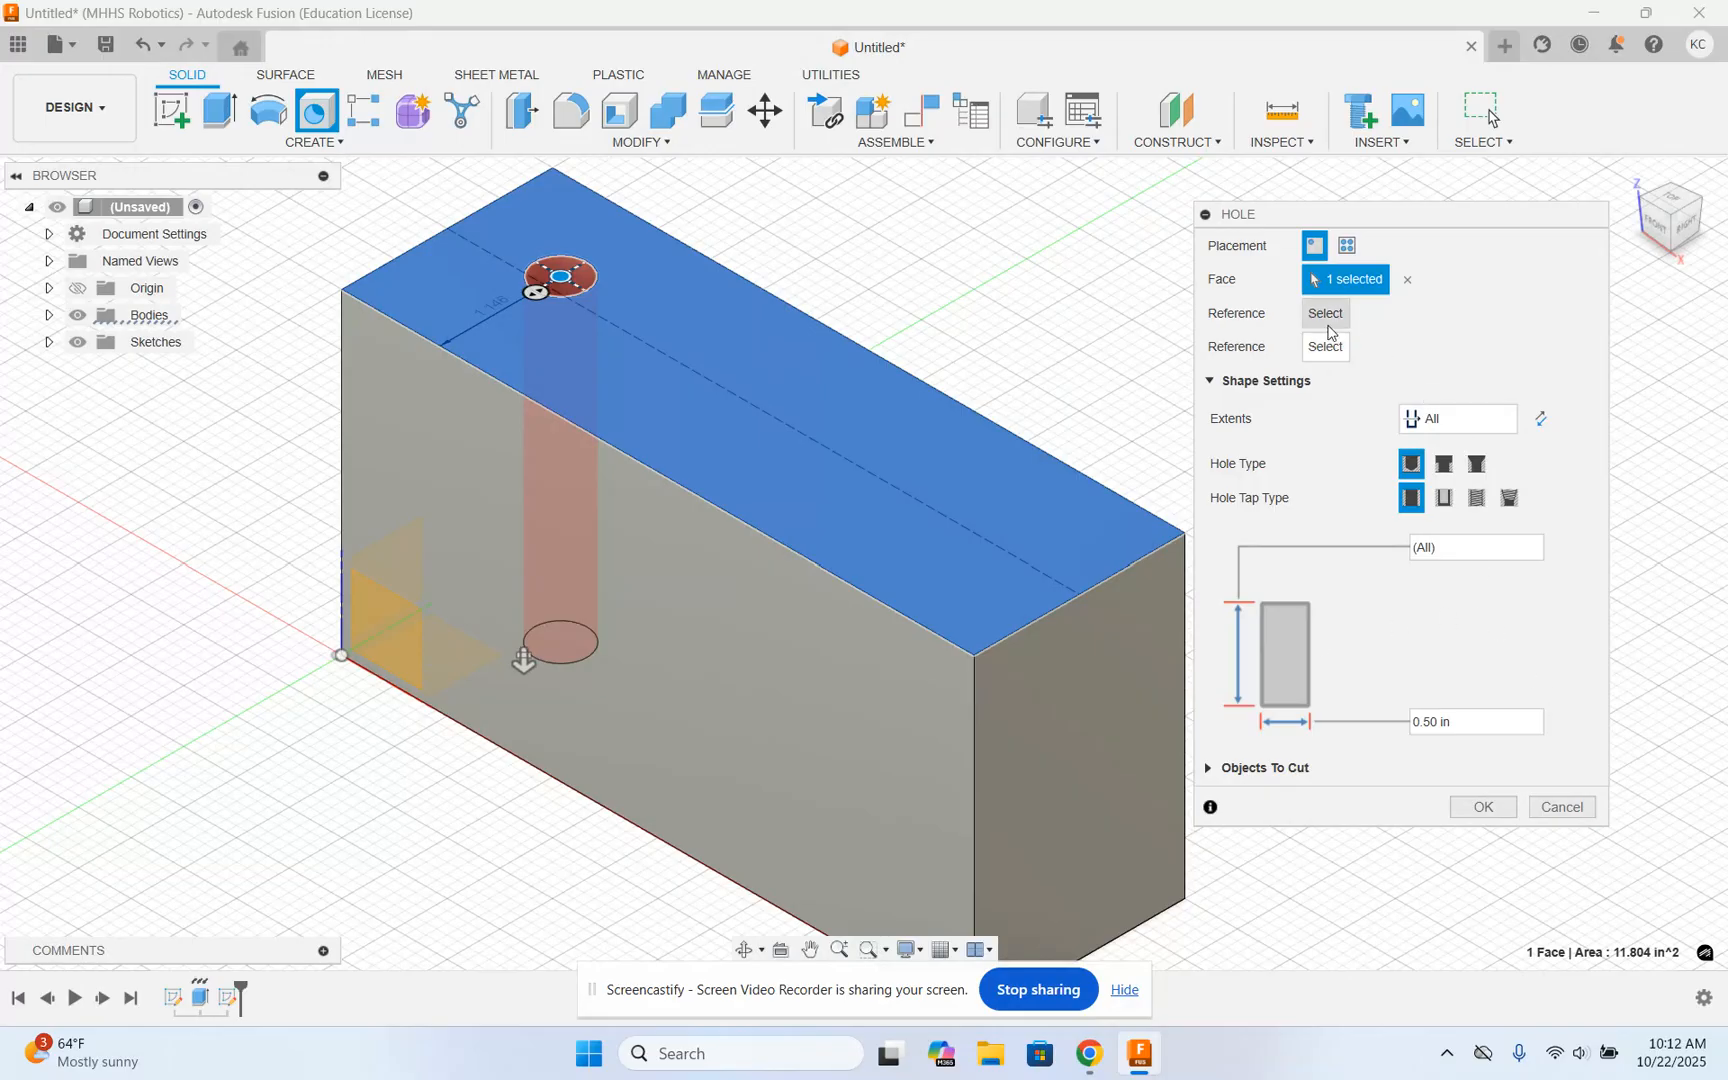
# Step: Reference the hole to the top face's rear long edge at a distance of 1.0 in
pyautogui.click(1305, 322)
pyautogui.click(645, 222)
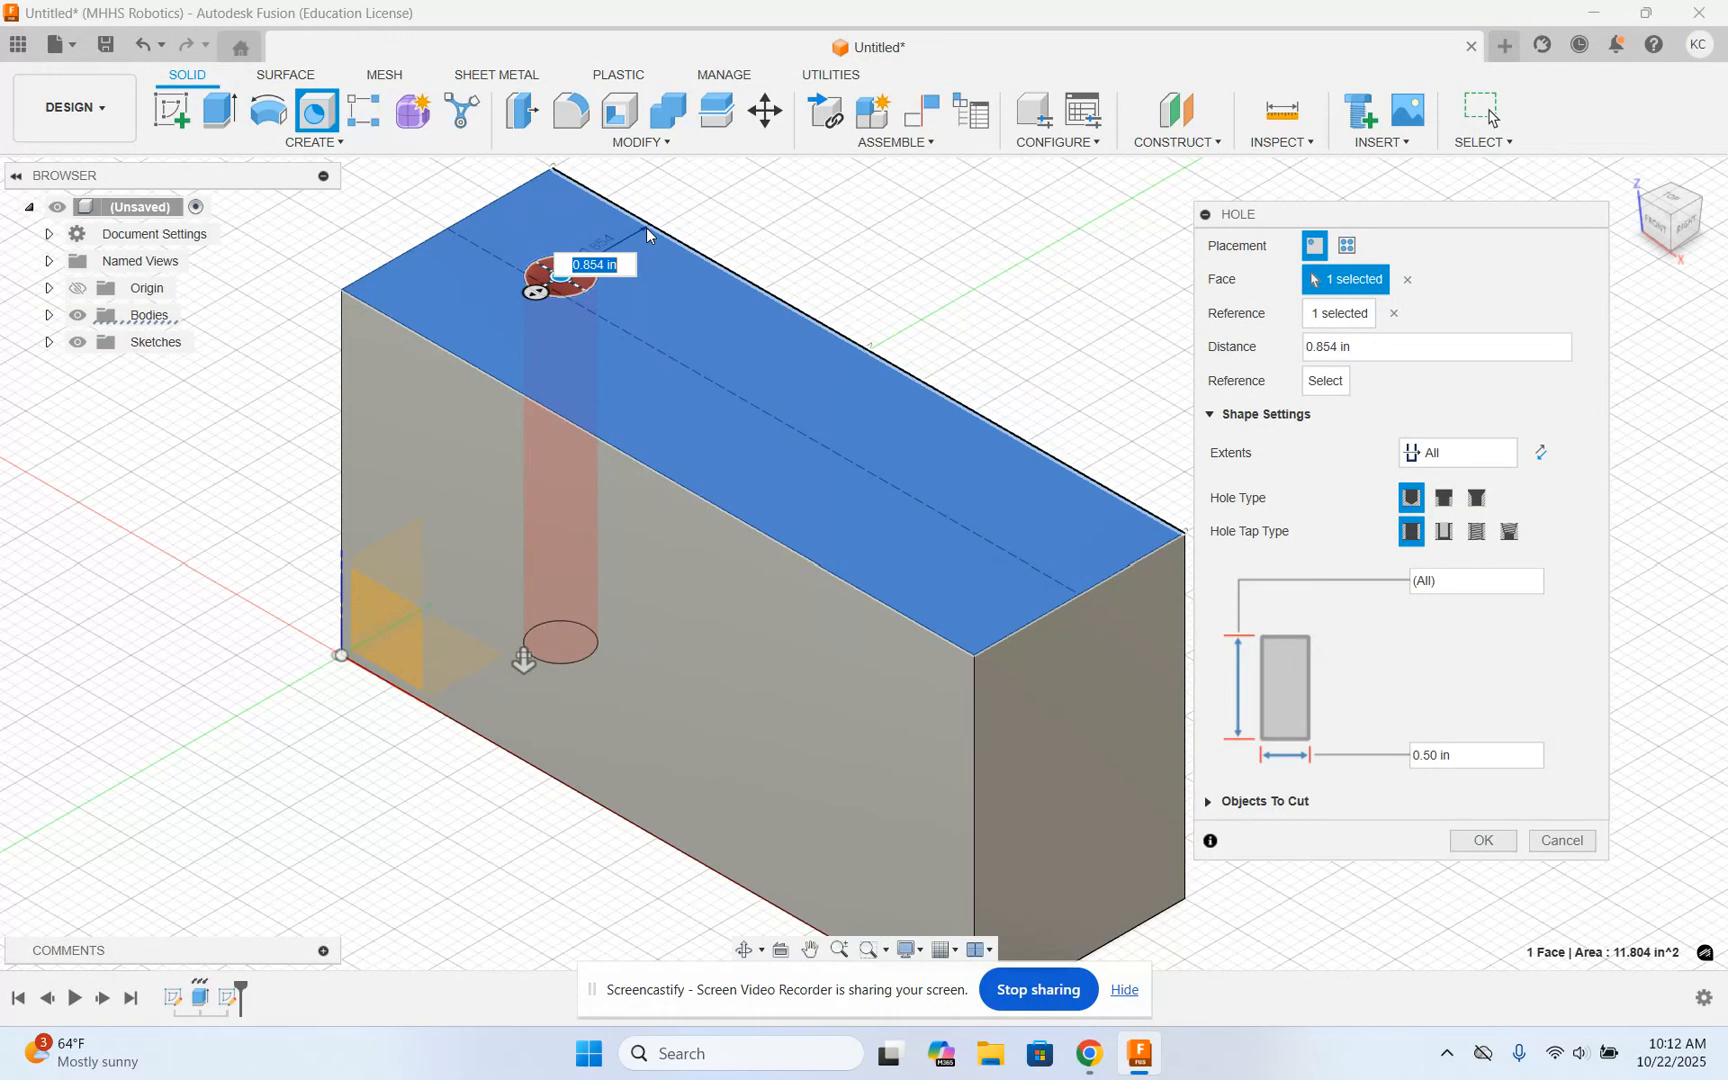
pyautogui.scroll(5, 645, 230)
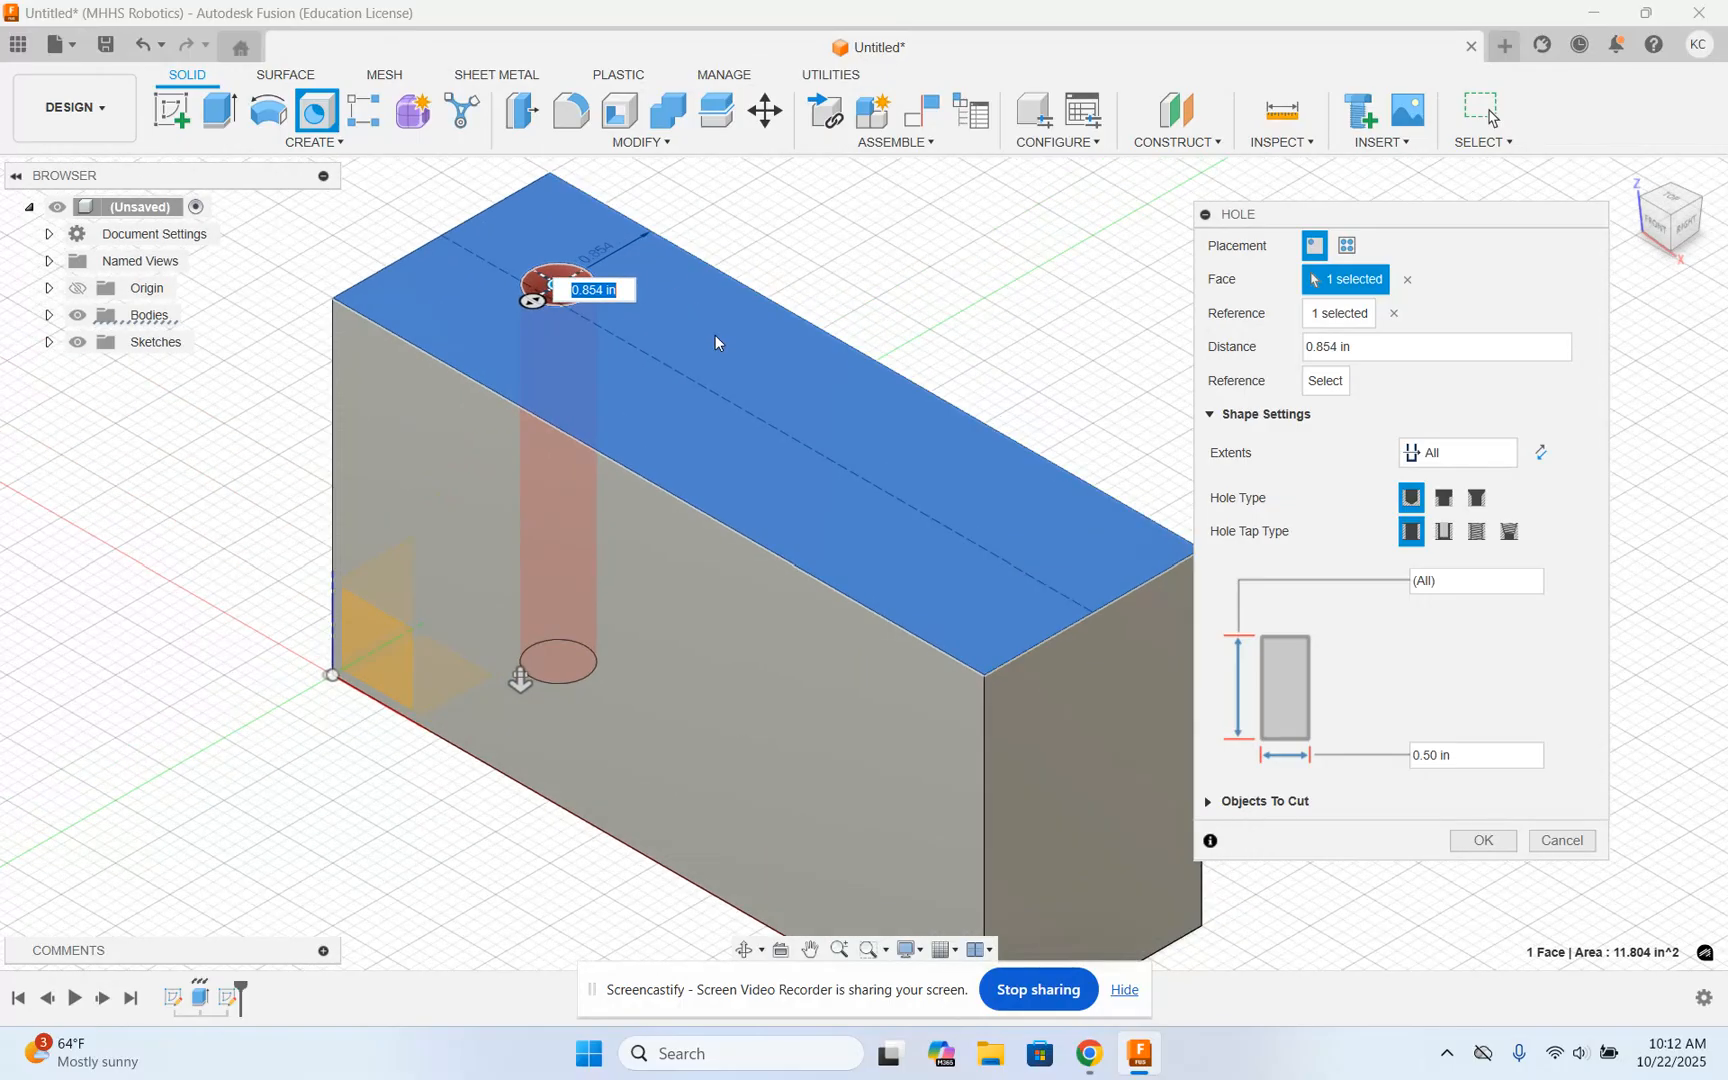
pyautogui.moveTo(537, 237); pyautogui.dragTo(622, 462, button='middle')
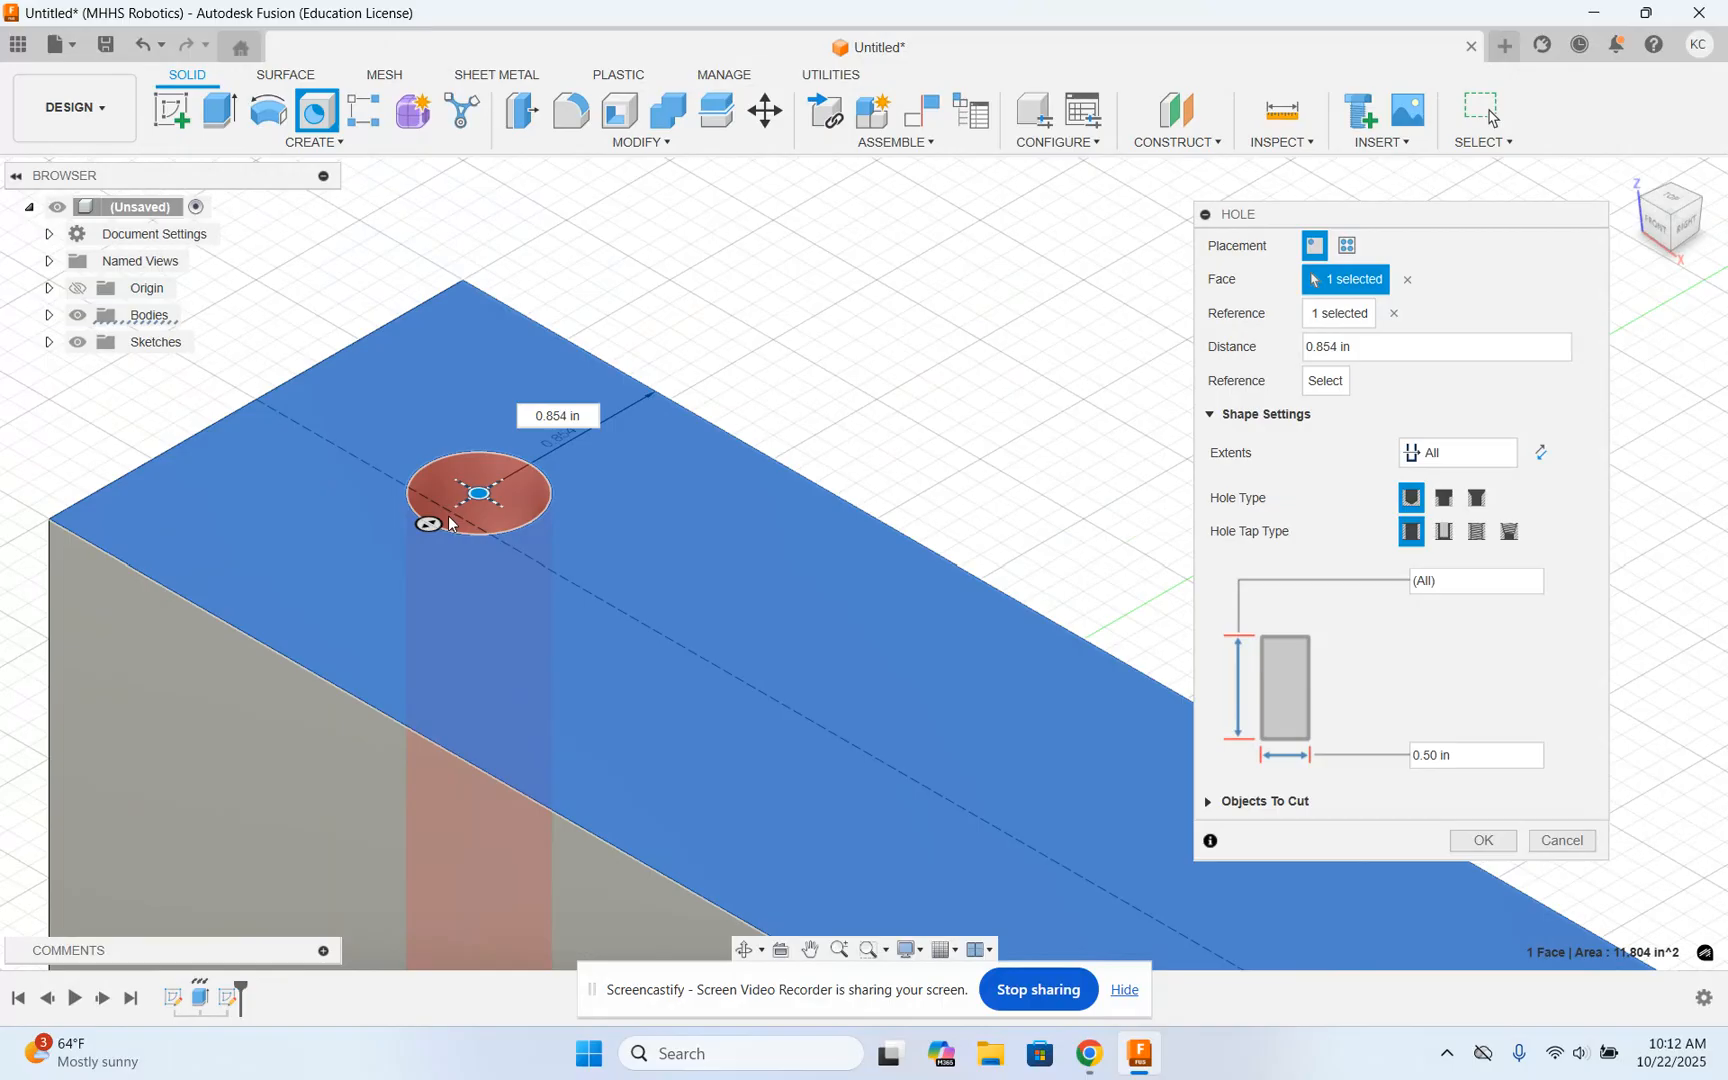
pyautogui.click(1327, 346)
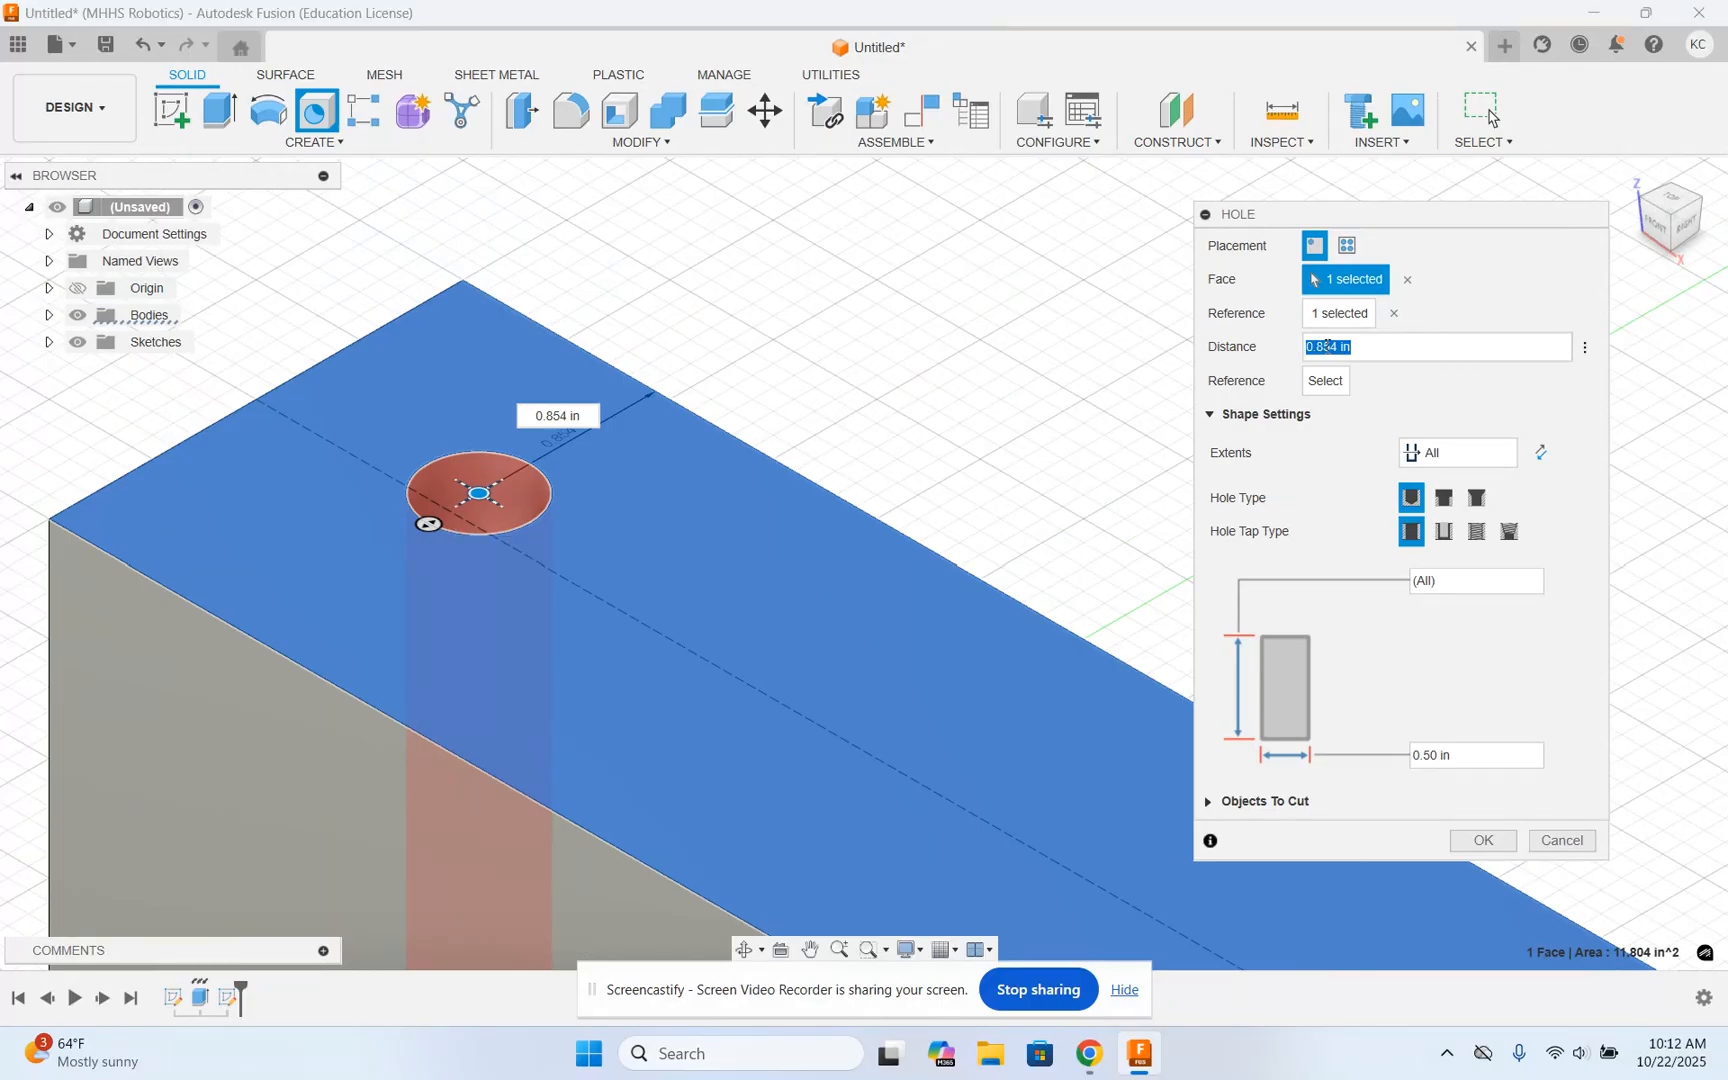
pyautogui.write('1')
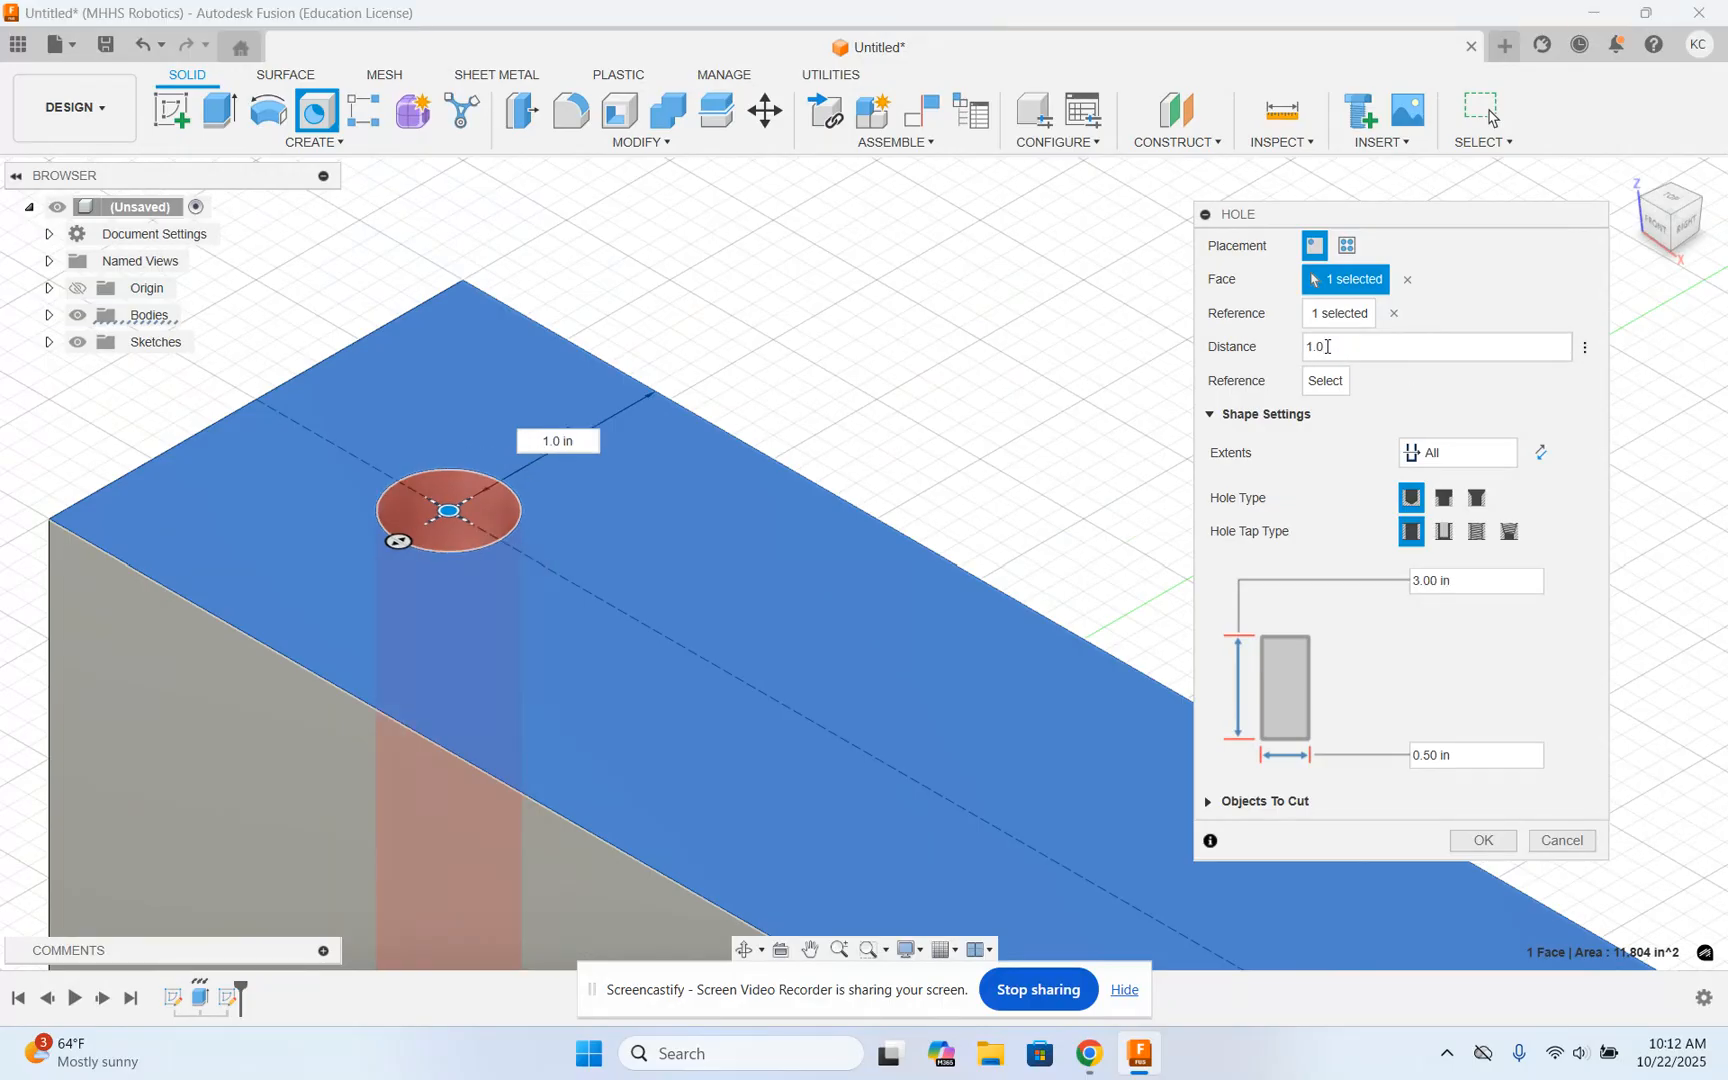
# Step: Check the drawing in Google Slides, reference the through hole to the nearest short top edge at 1.0 in, and create the hole in Fusion
pyautogui.scroll(-3, 987, 693)
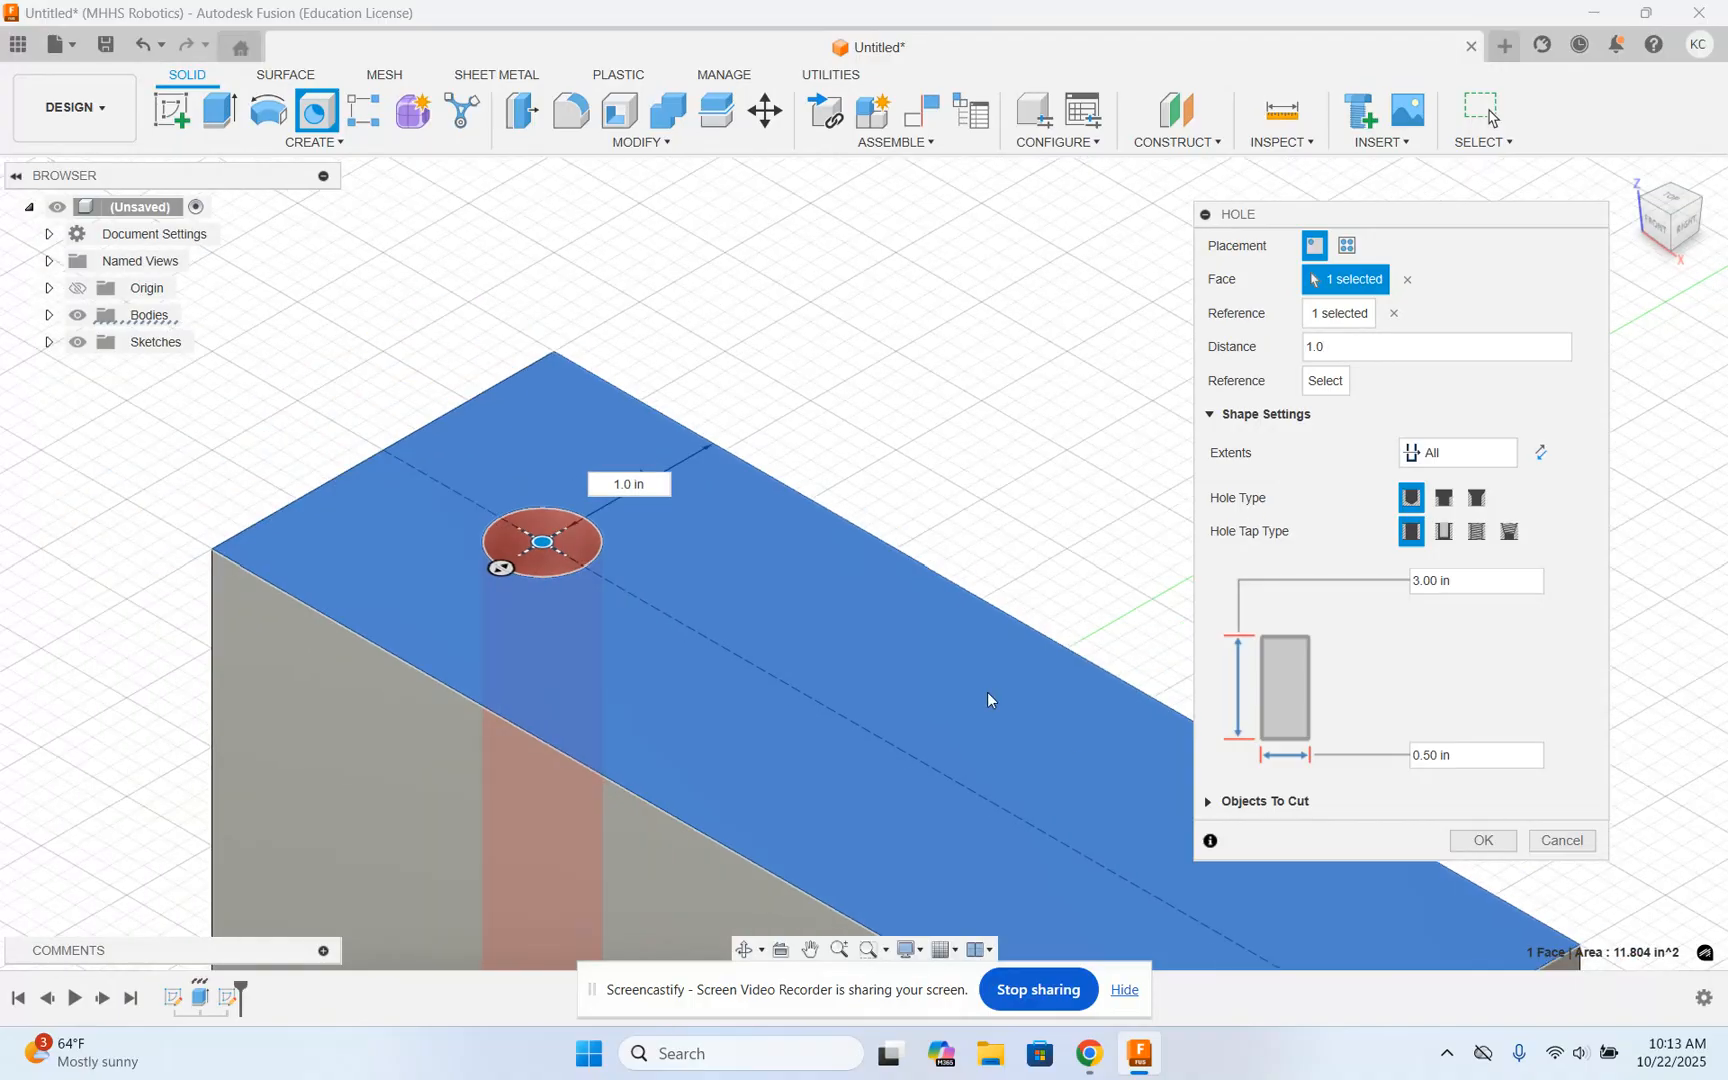
pyautogui.moveTo(1021, 699); pyautogui.dragTo(883, 424, button='middle')
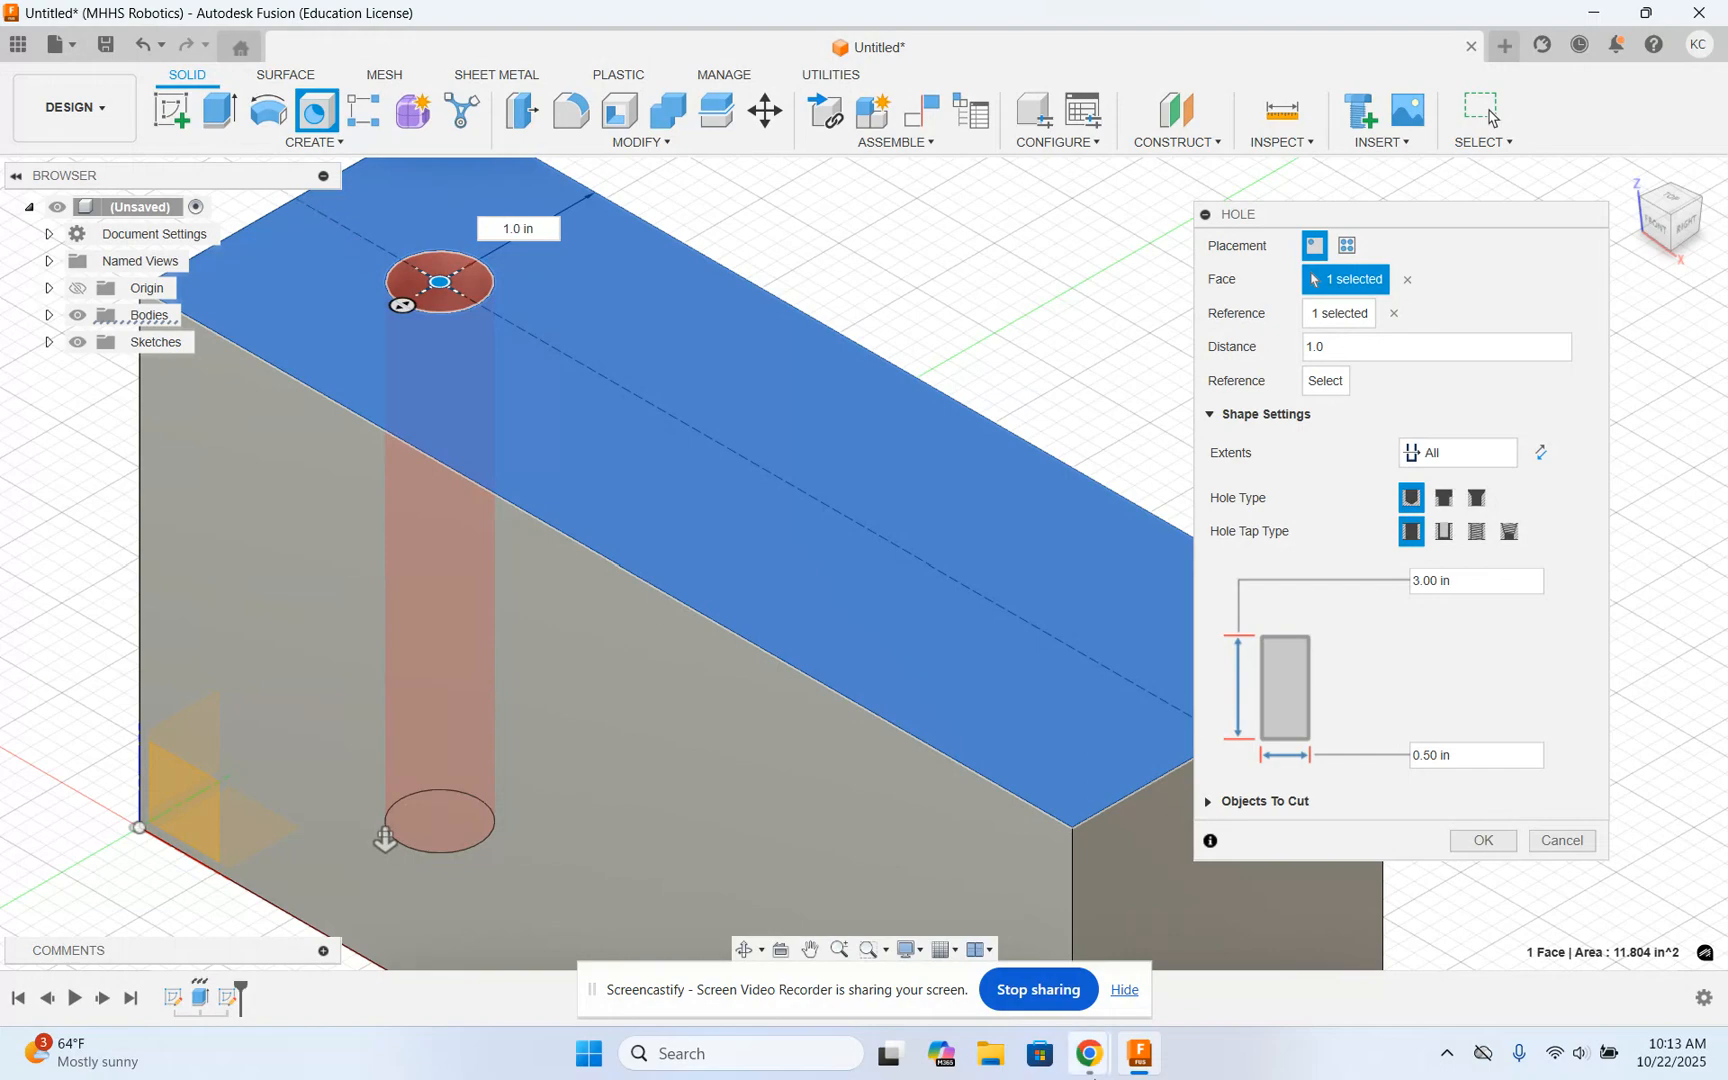
pyautogui.moveTo(1089, 1053)
pyautogui.click(1077, 972)
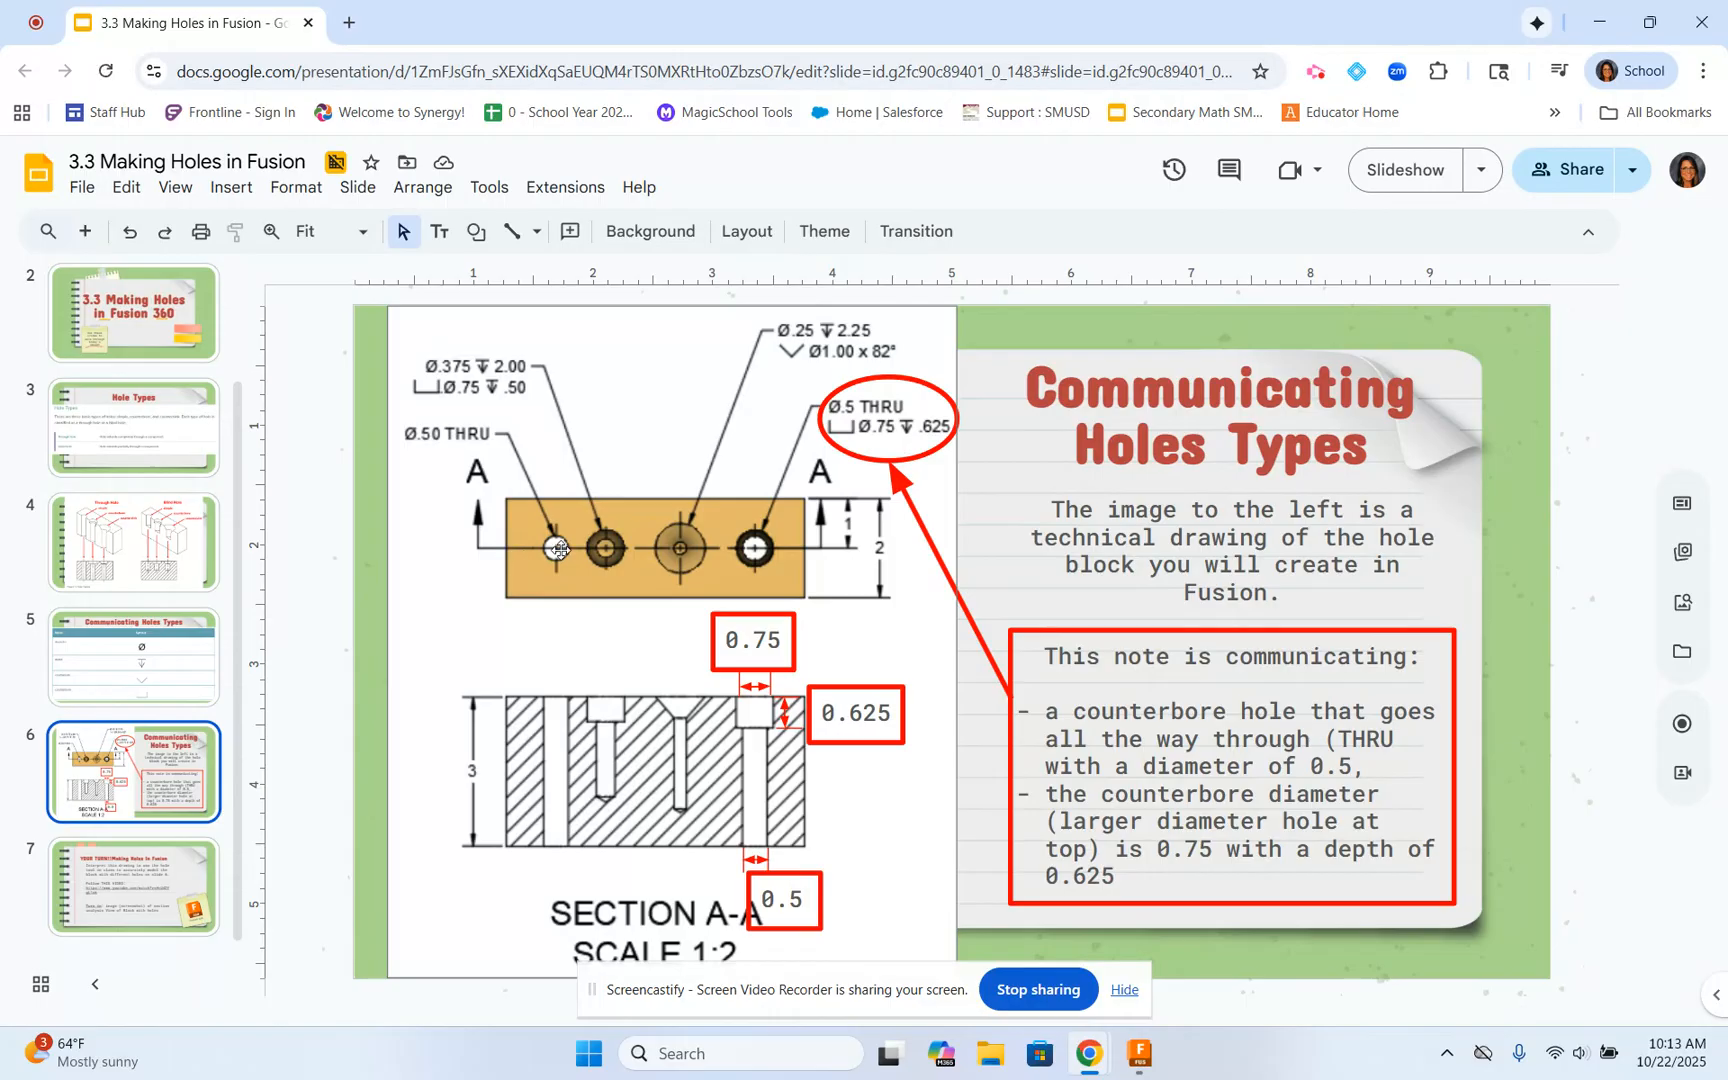
pyautogui.click(1145, 1068)
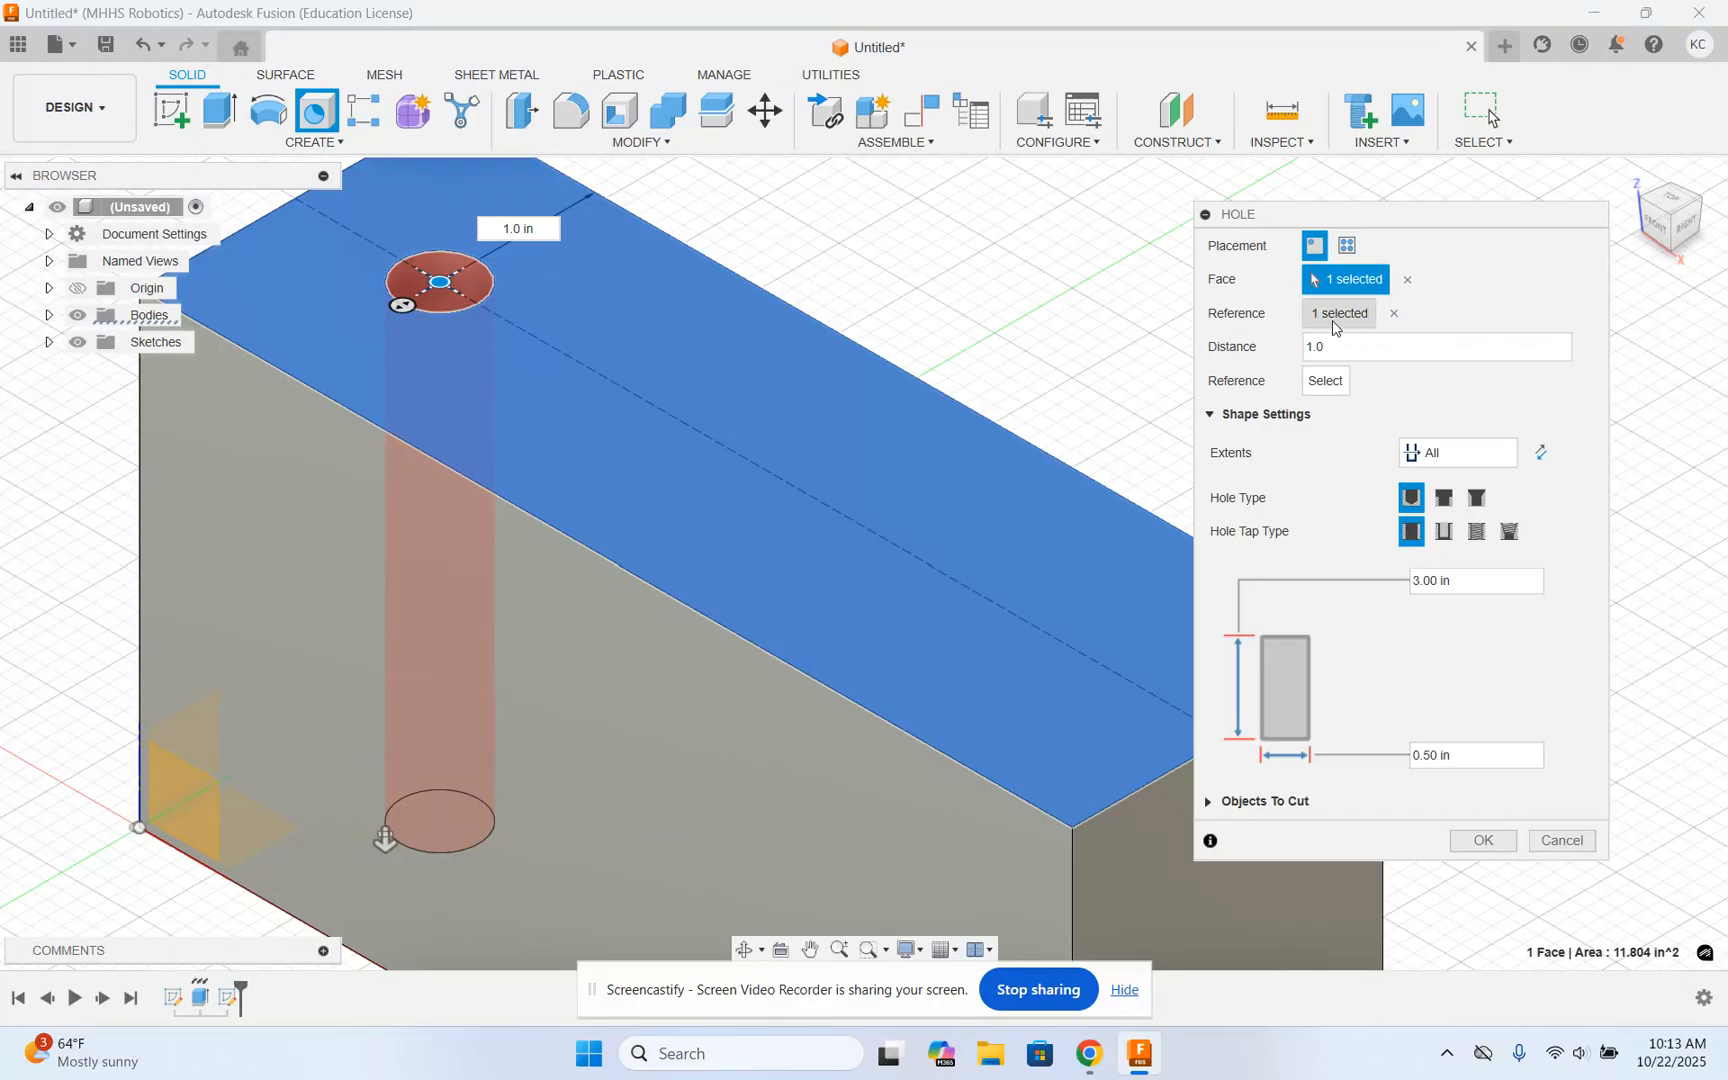
pyautogui.click(259, 212)
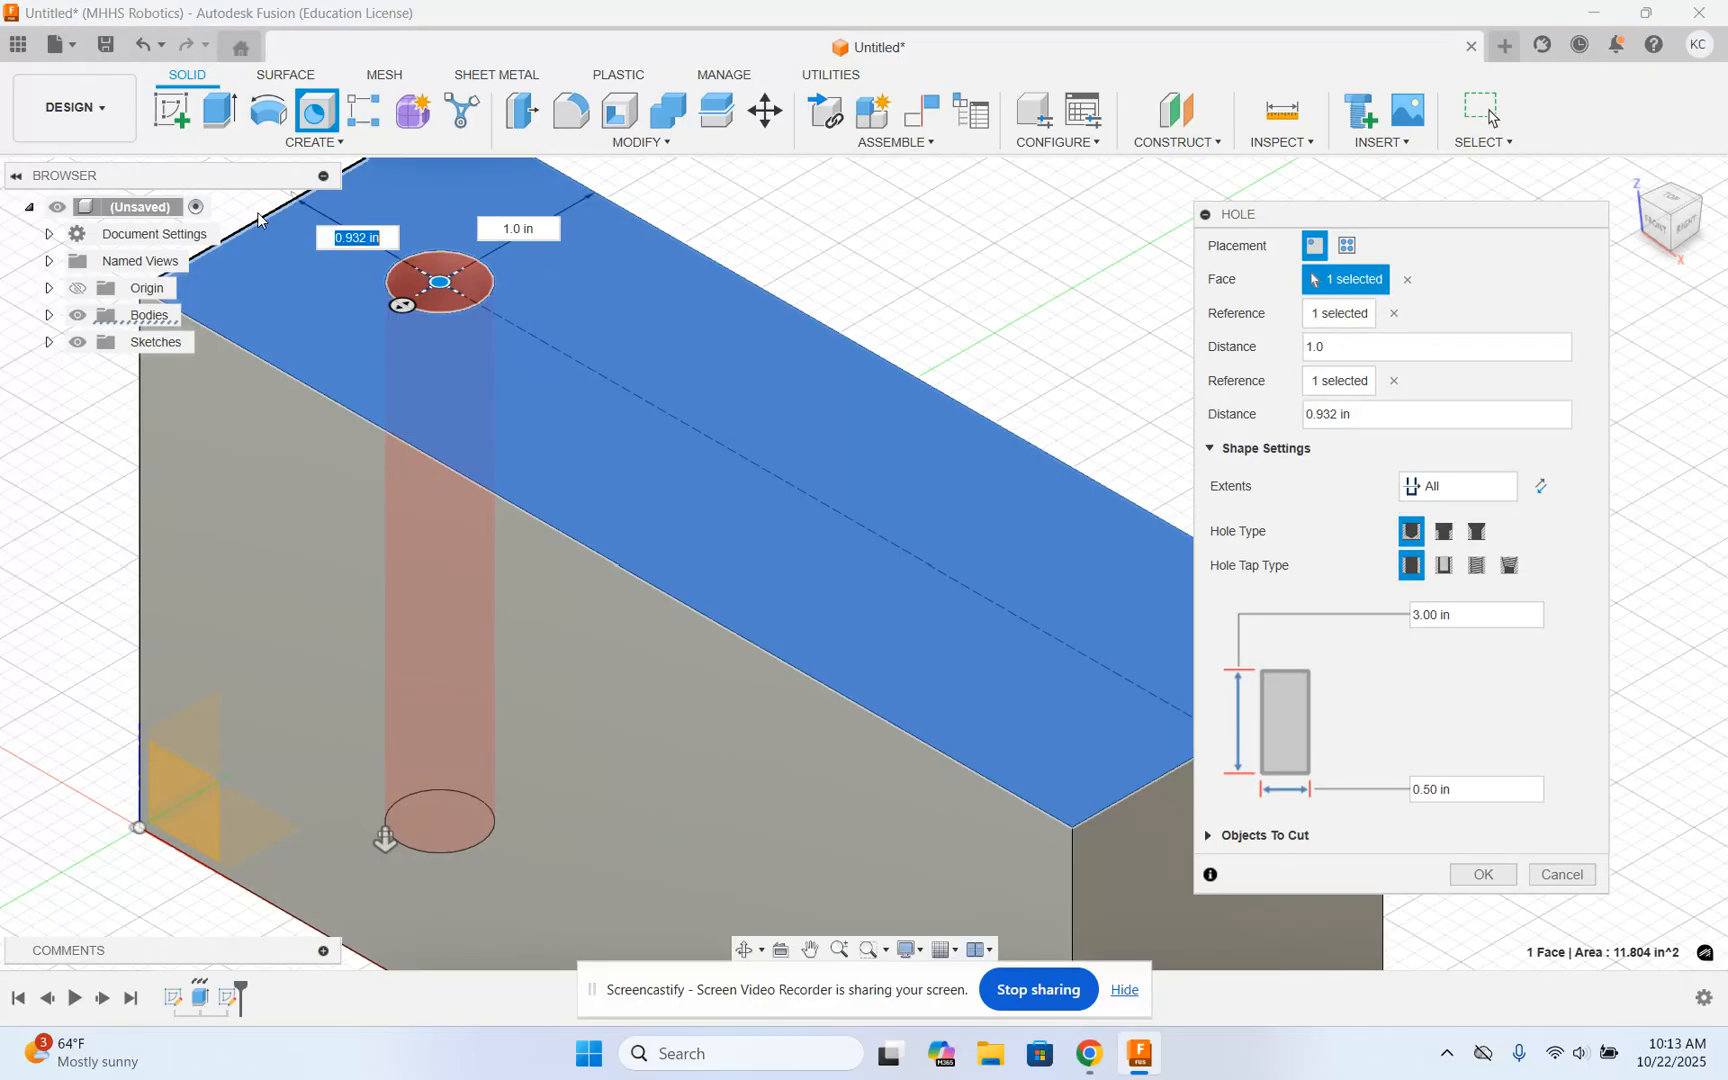
pyautogui.write('1.')
pyautogui.press('Return')
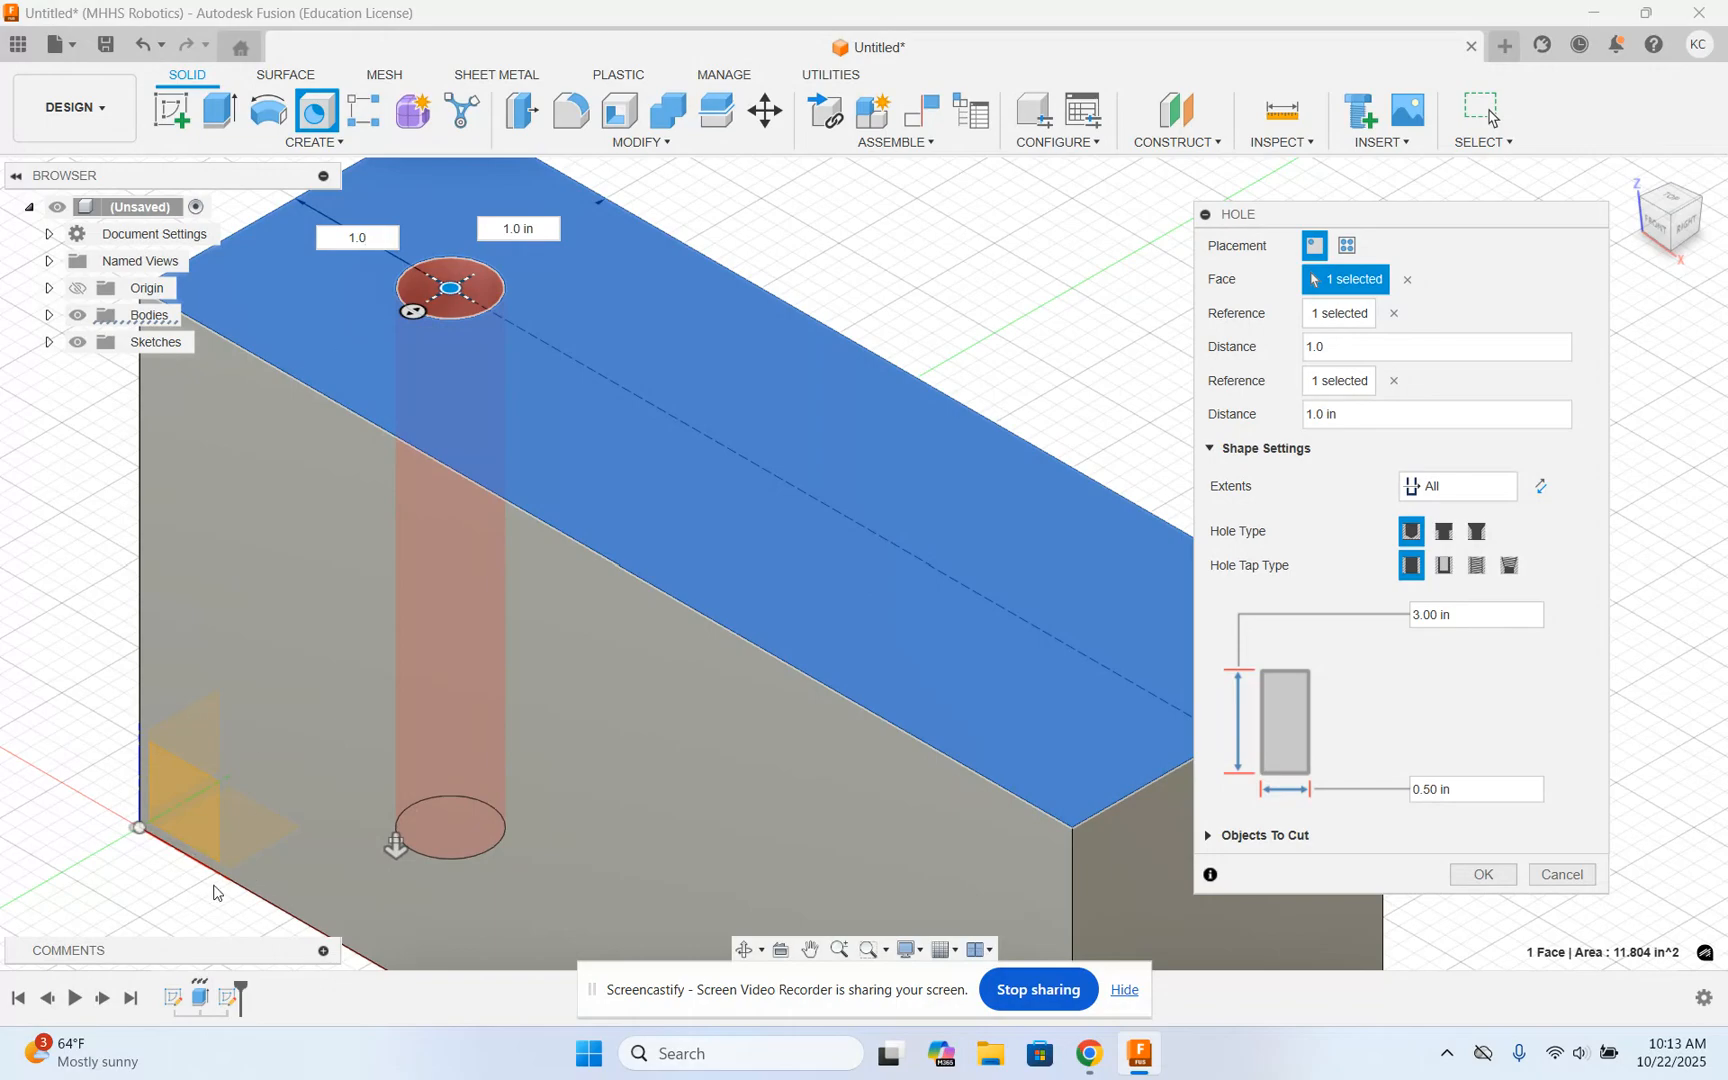
pyautogui.click(1483, 875)
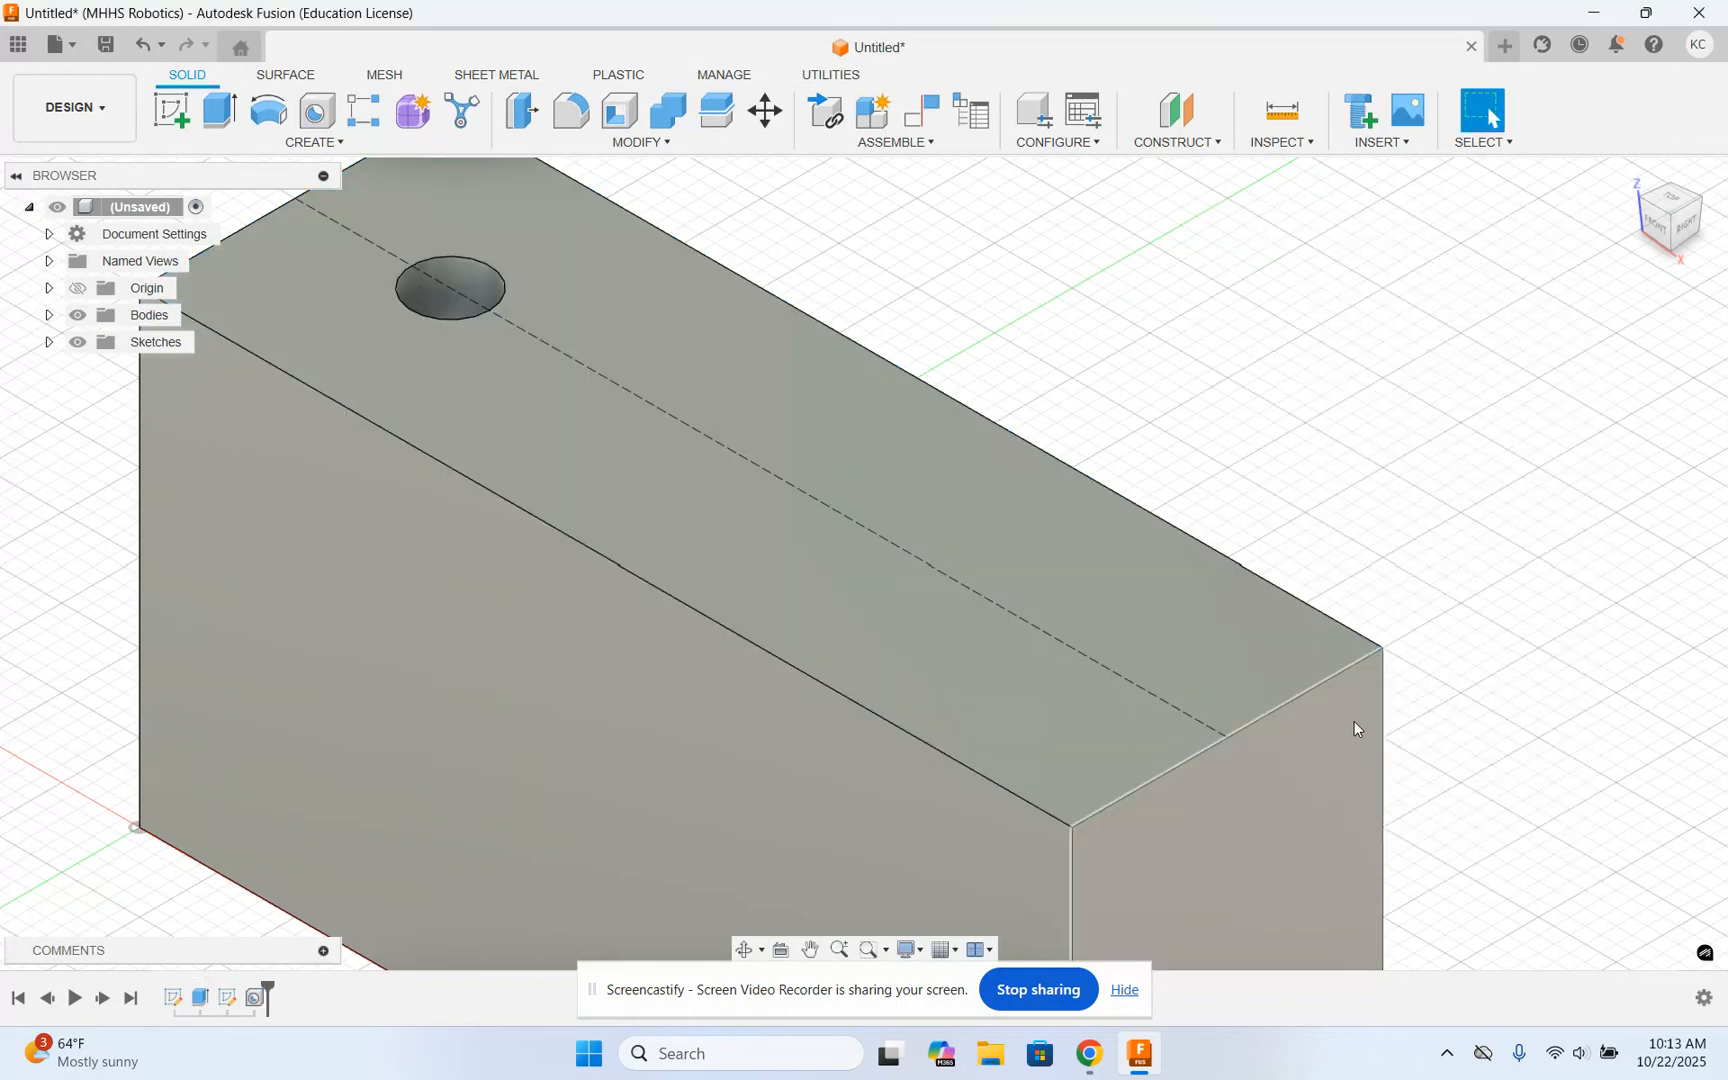
# Step: Check the second hole's callout in Google Slides, and place a counterbore hole on the top face's construction line beside the first hole in Fusion
pyautogui.click(1660, 224)
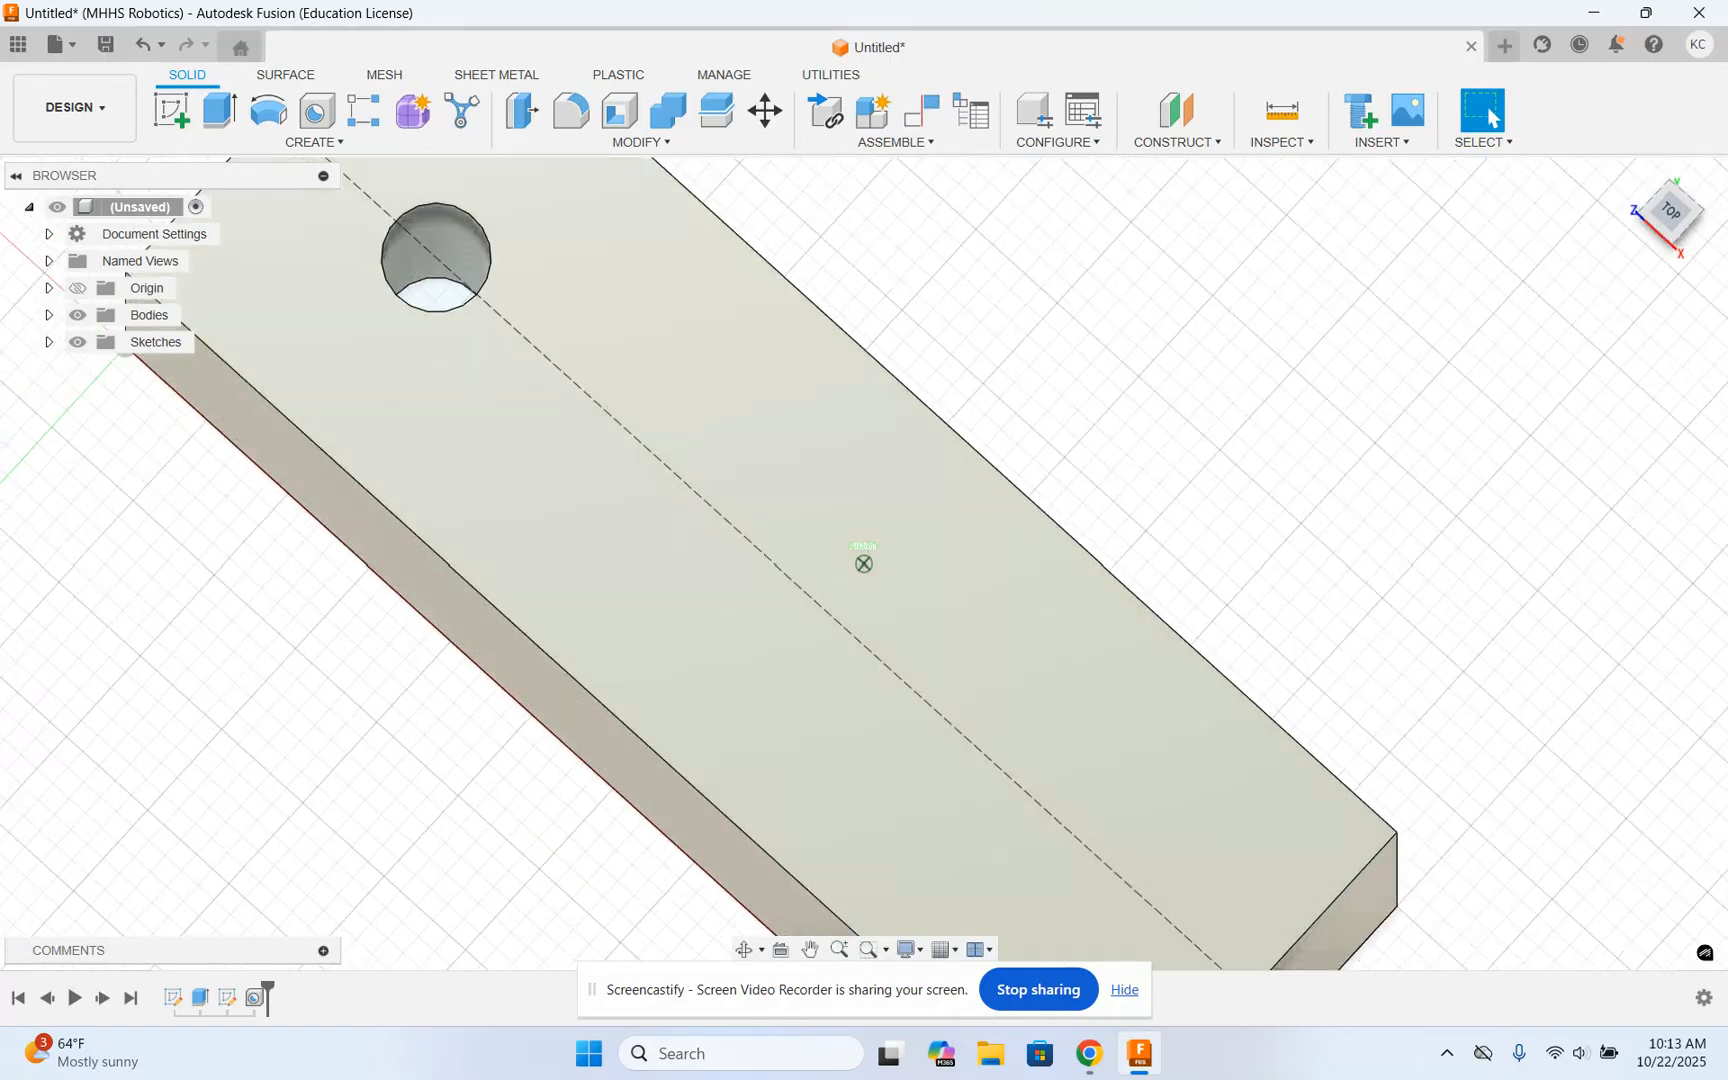
pyautogui.keyDown('shift'); pyautogui.moveTo(864, 563); pyautogui.dragTo(642, 383, button='middle'); pyautogui.keyUp('shift')
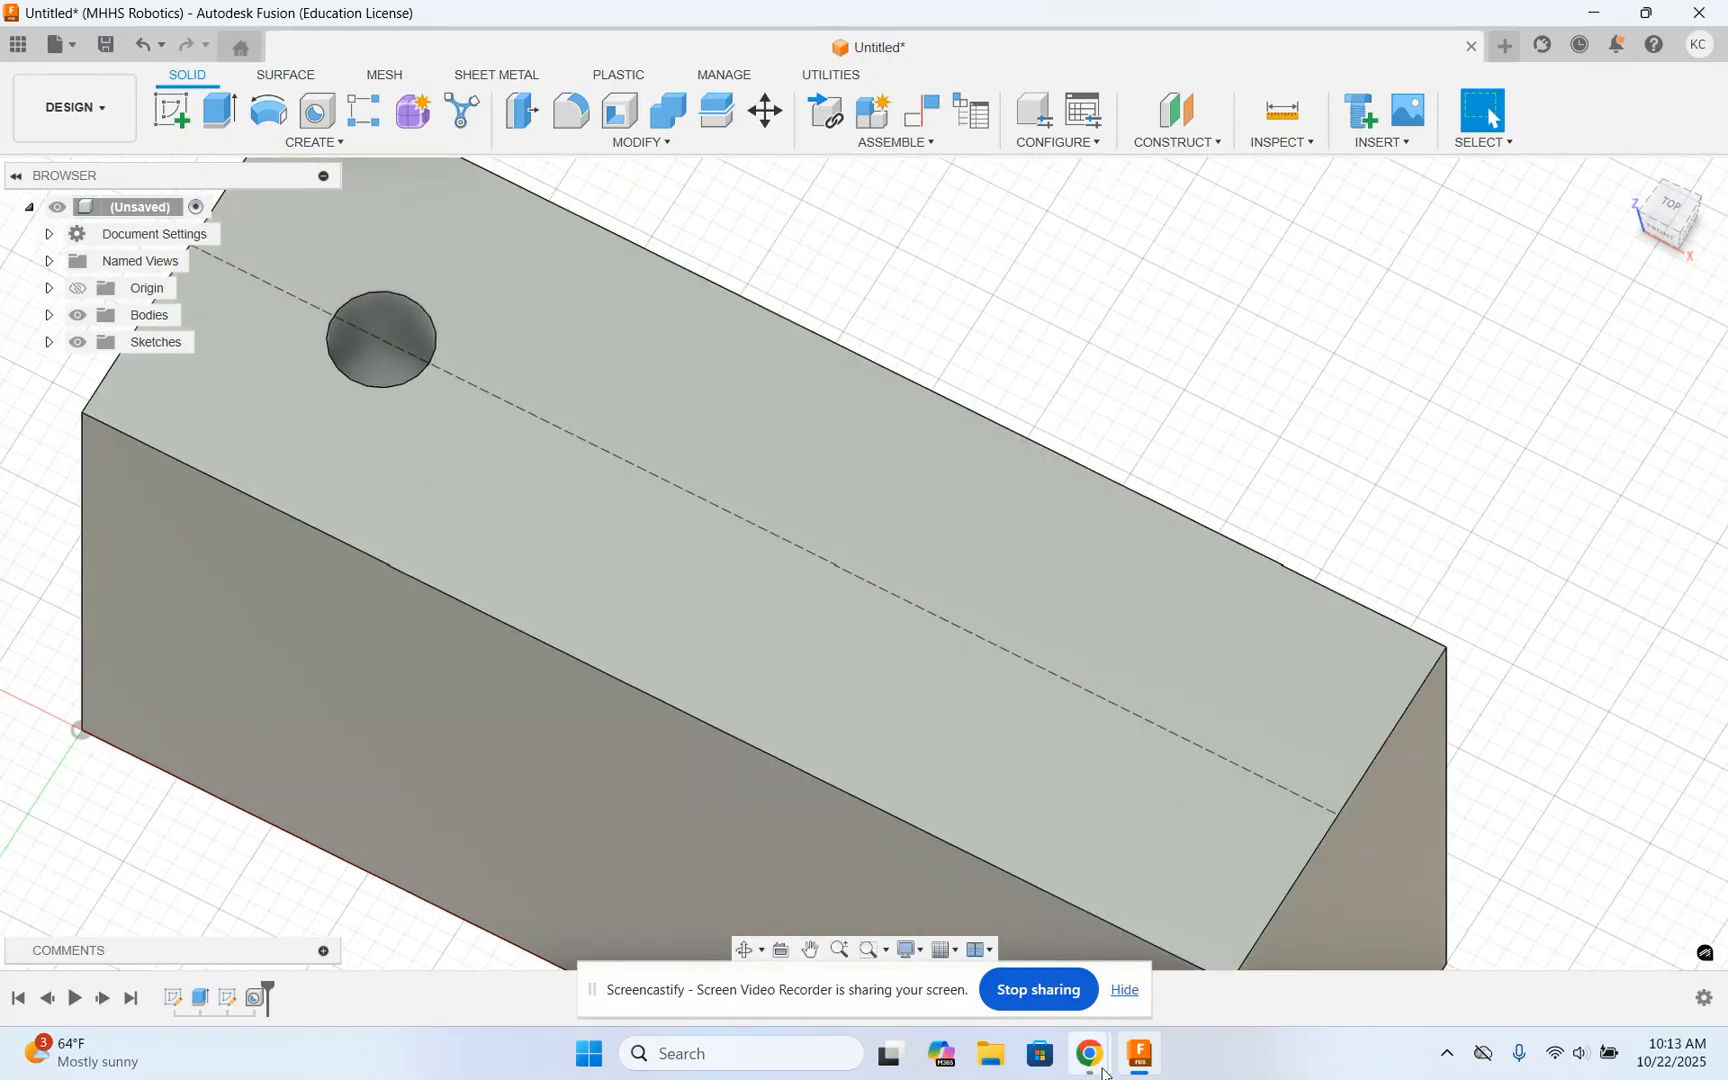
pyautogui.moveTo(1100, 1070)
pyautogui.click(1092, 950)
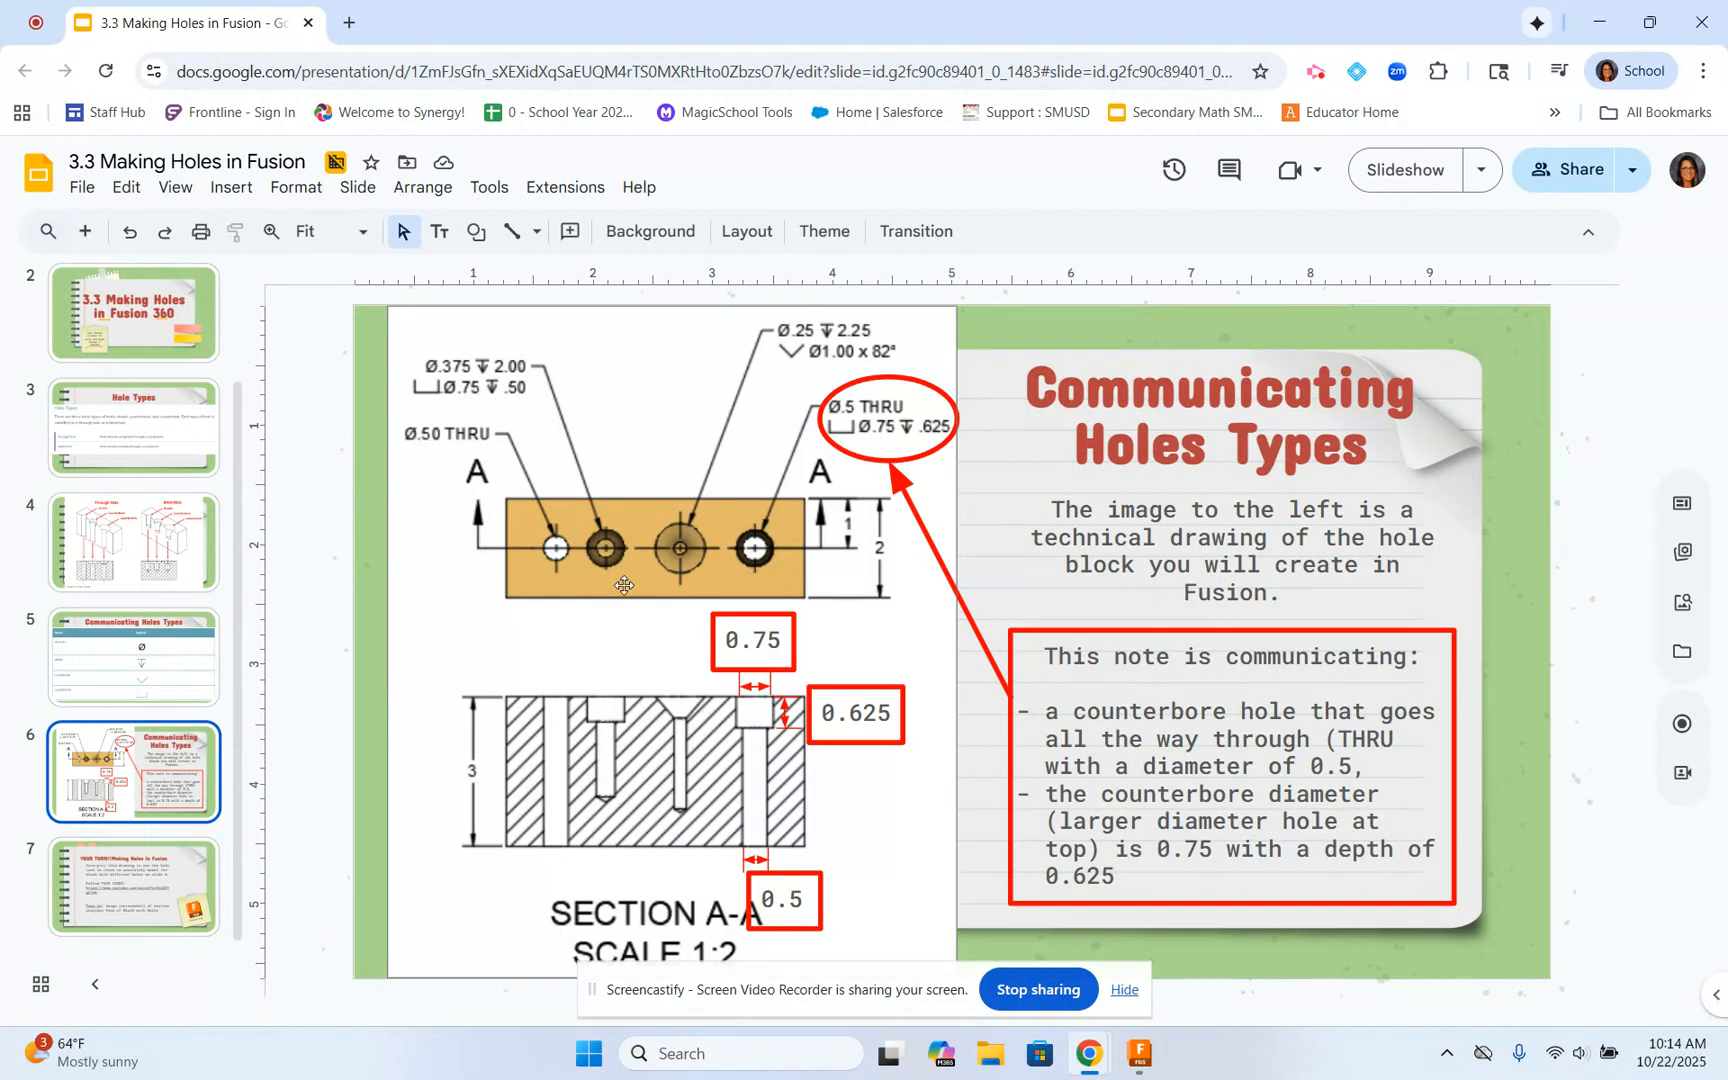
pyautogui.moveTo(1120, 1062)
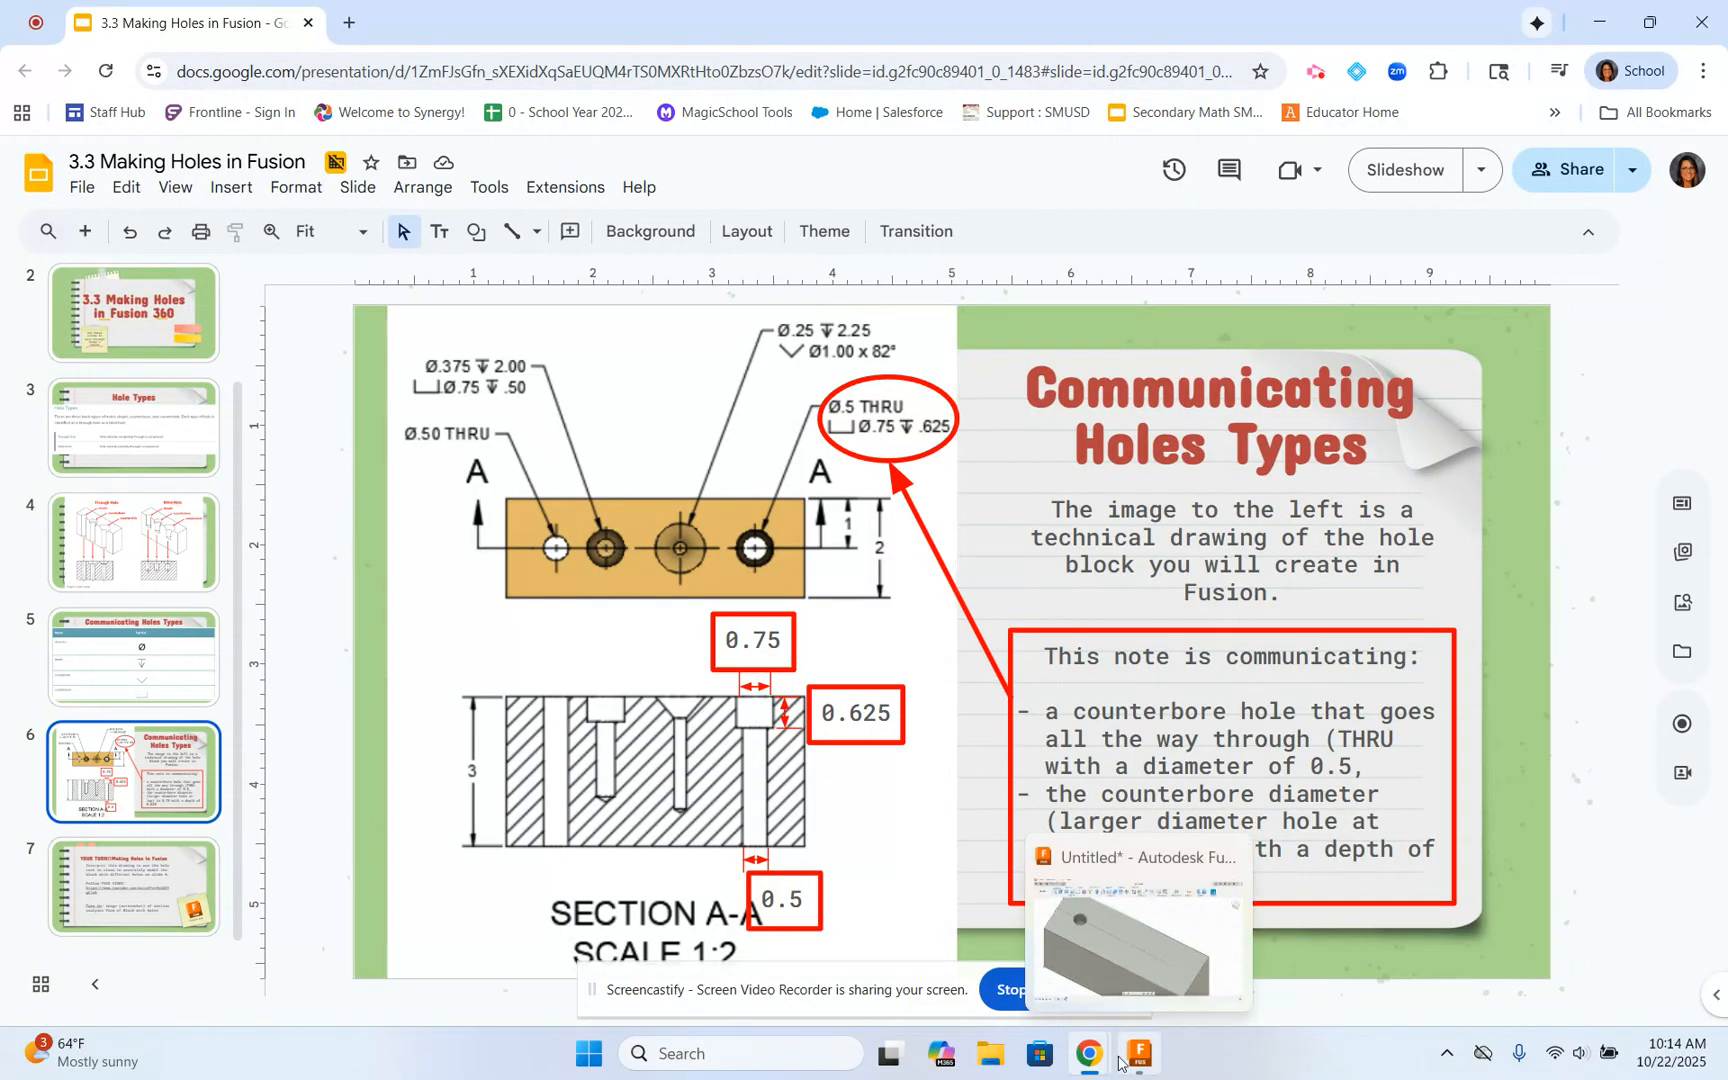
pyautogui.click(1143, 964)
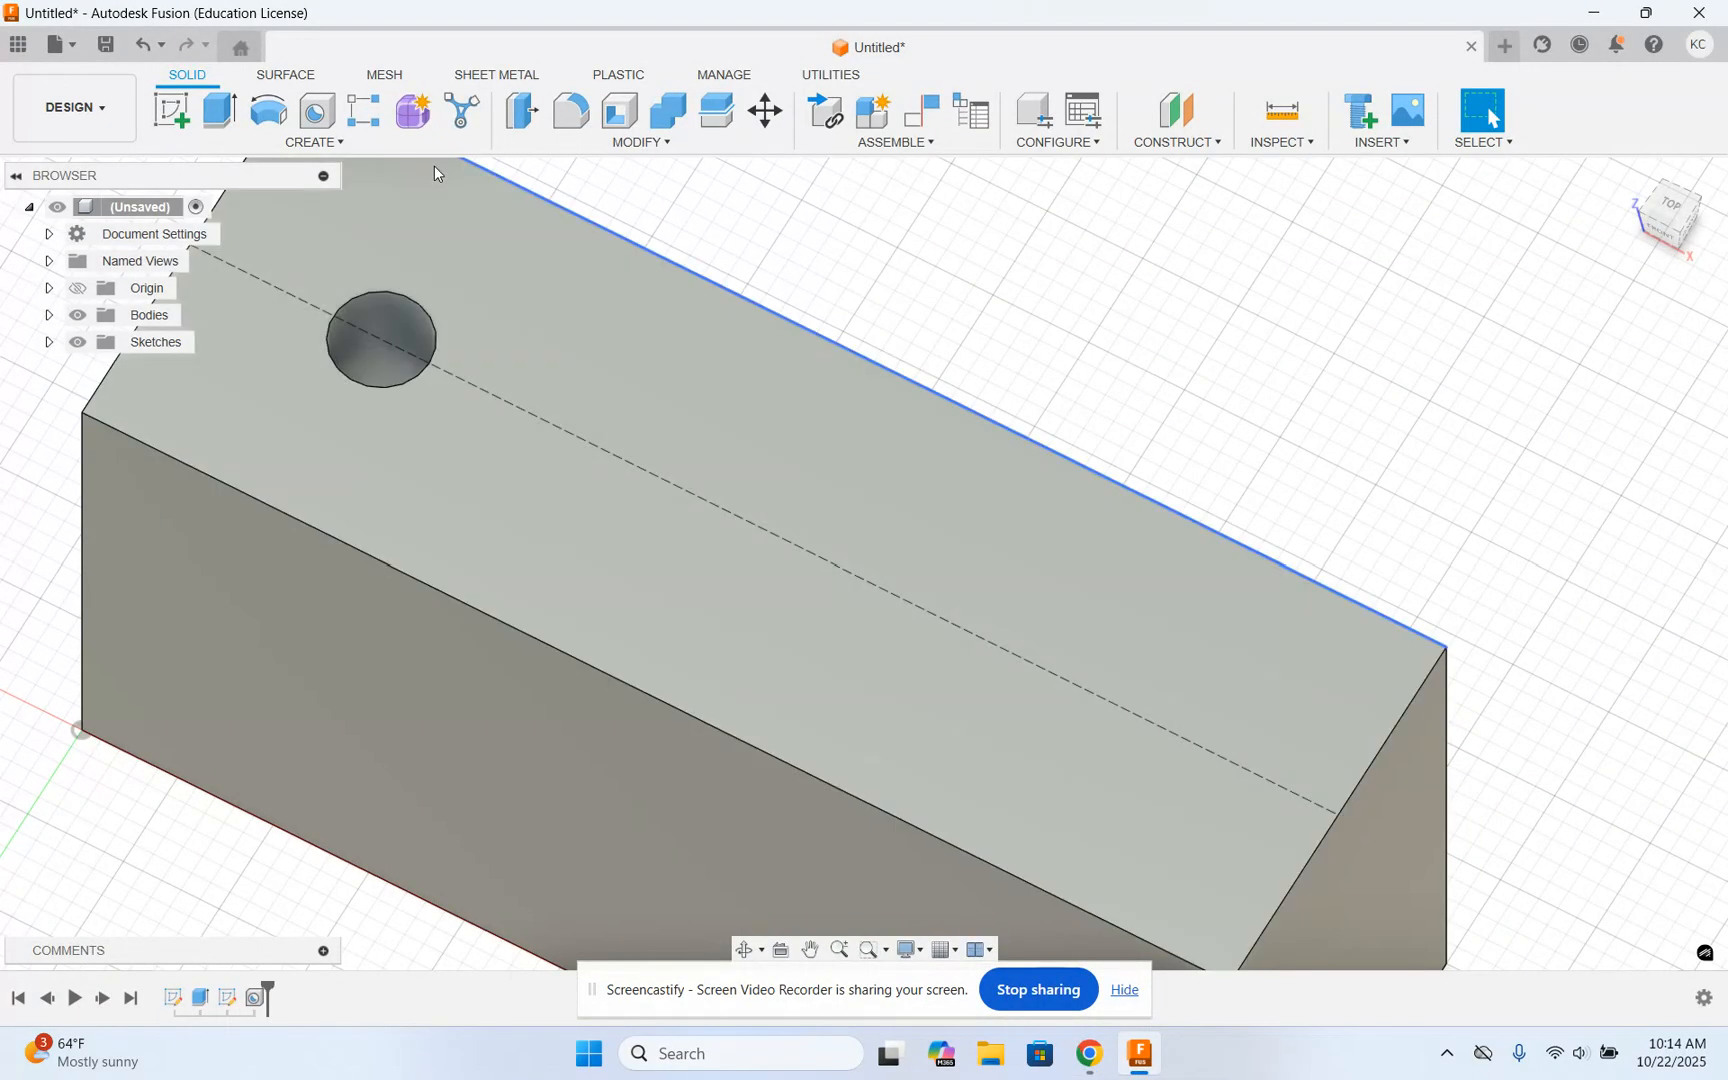
pyautogui.click(314, 112)
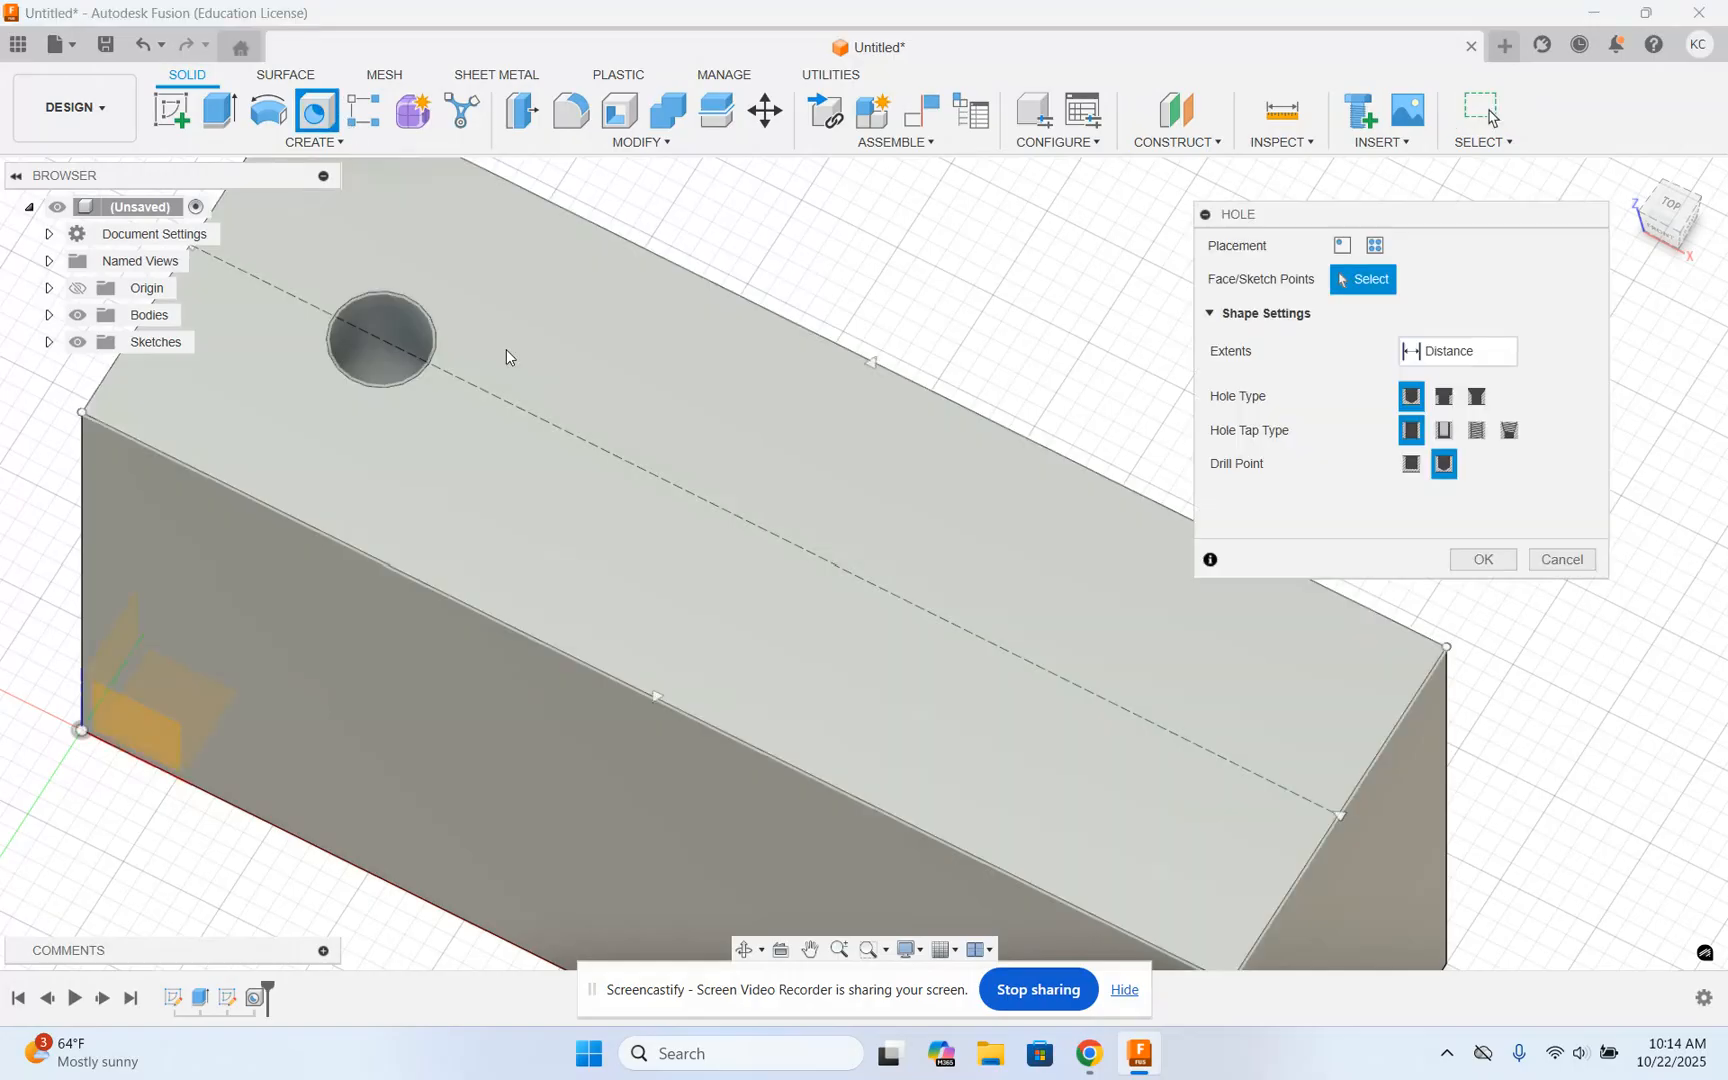
pyautogui.click(572, 430)
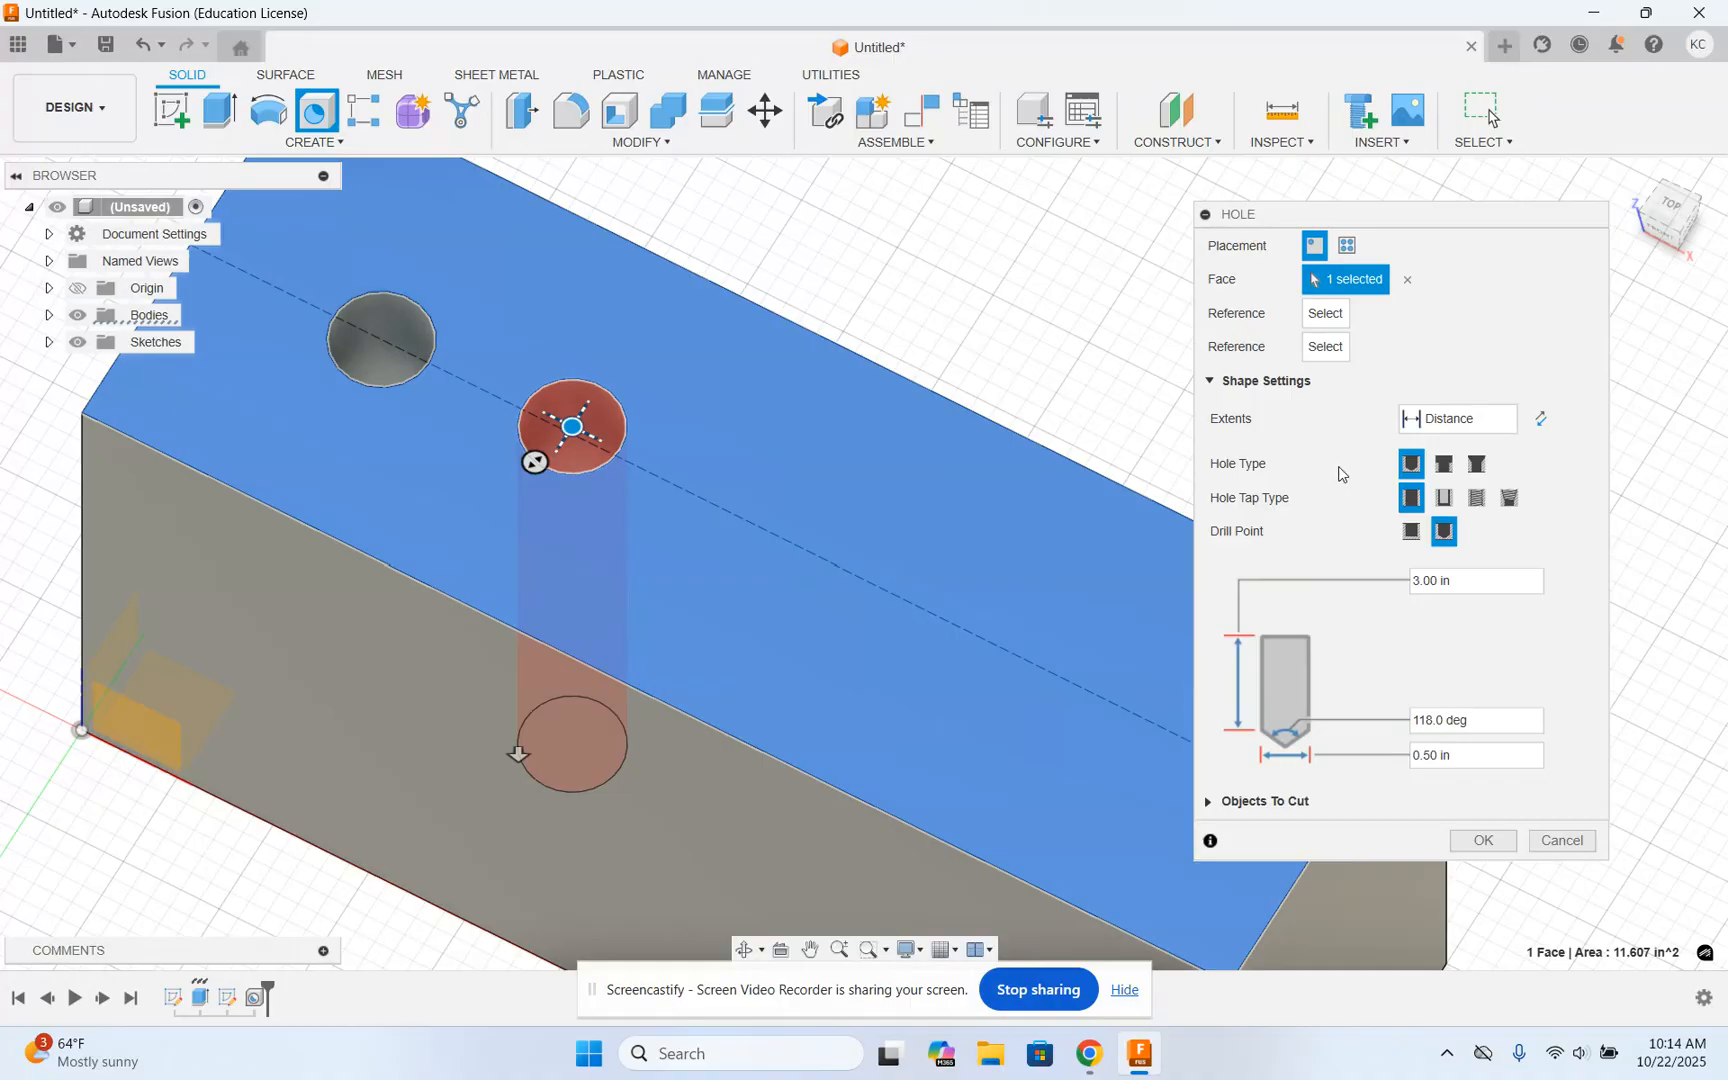
pyautogui.click(1449, 469)
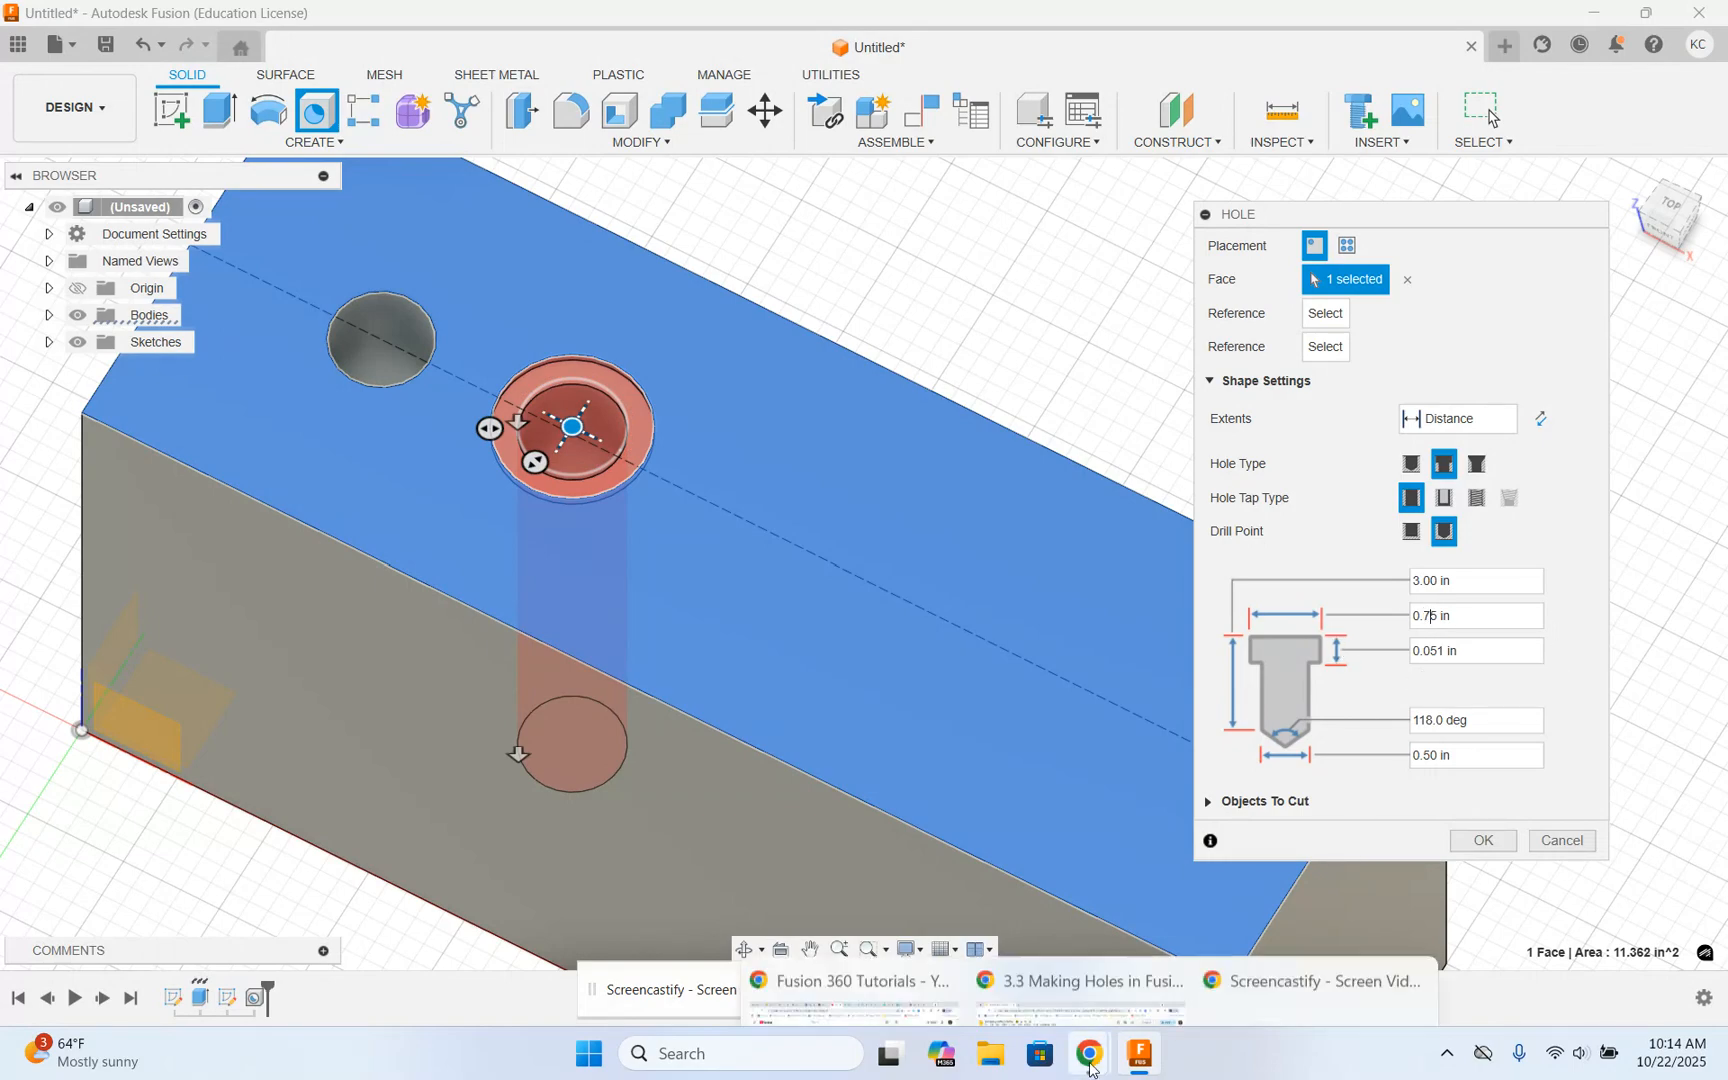
# Step: Check the counterbore callout in Google Slides, and set the counterbore depth to 0.5 in in Fusion
pyautogui.moveTo(1089, 1053)
pyautogui.click(1088, 930)
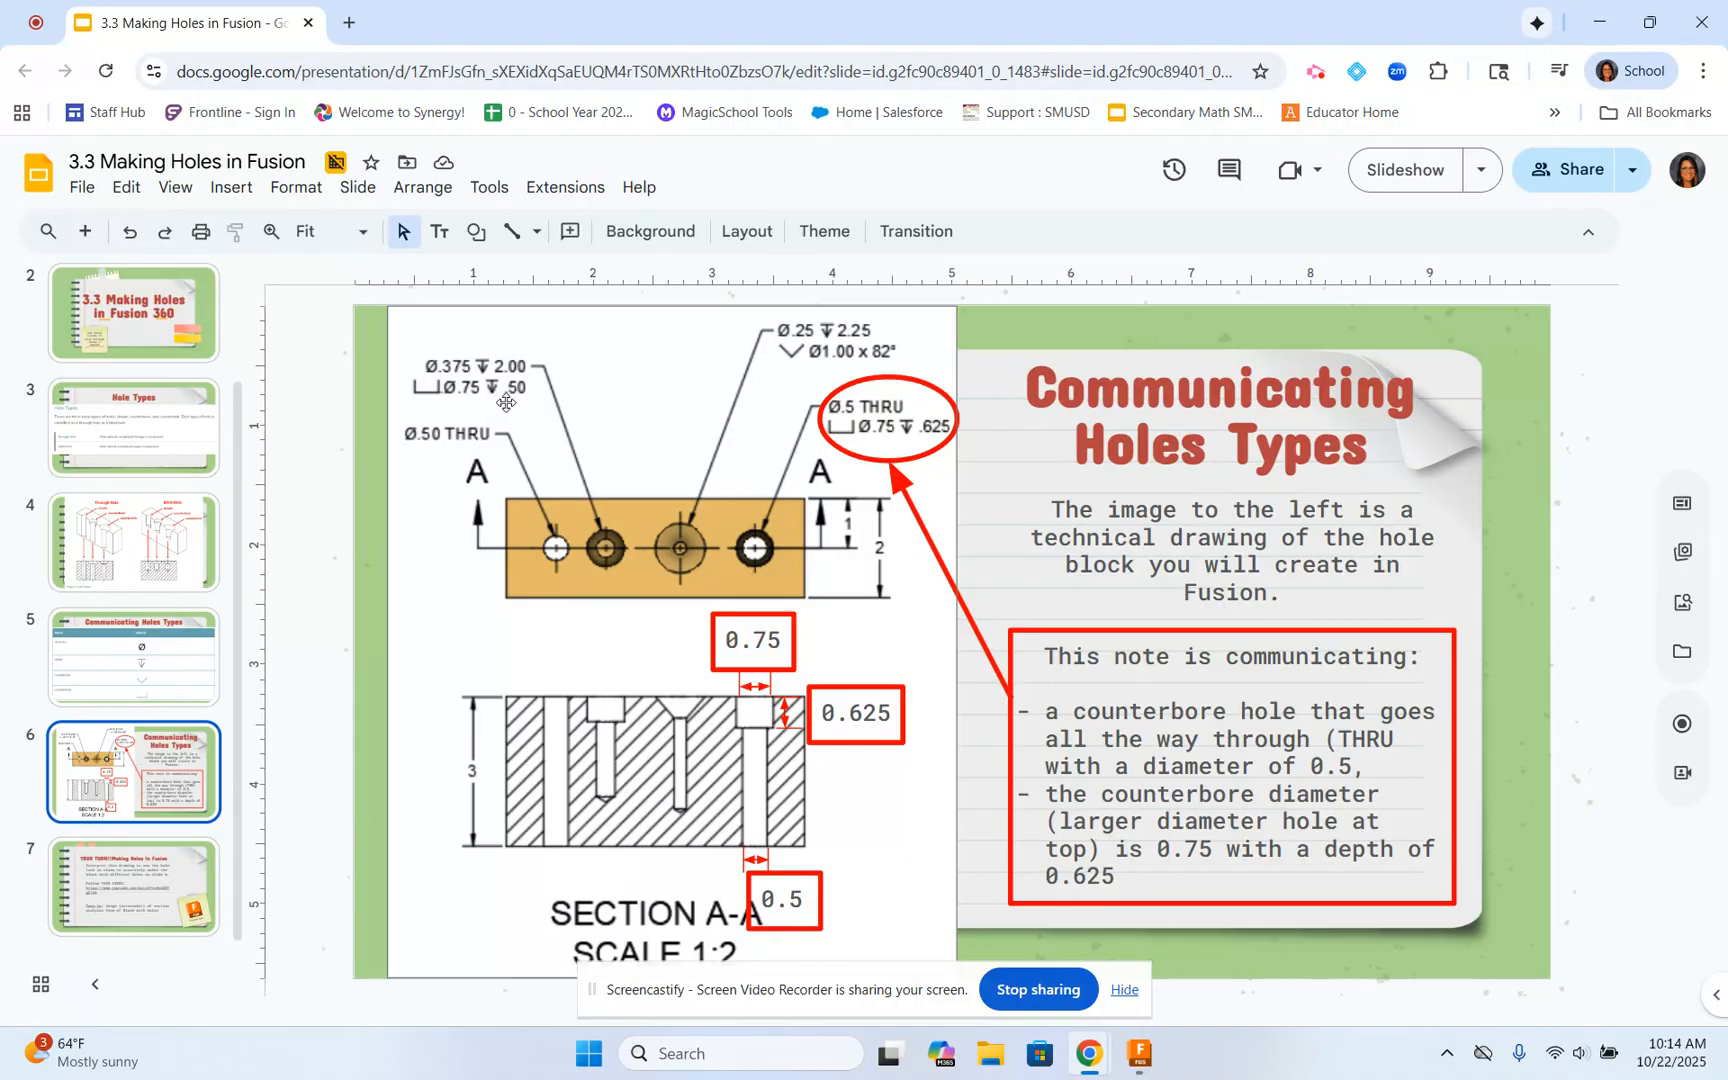
pyautogui.click(1140, 1053)
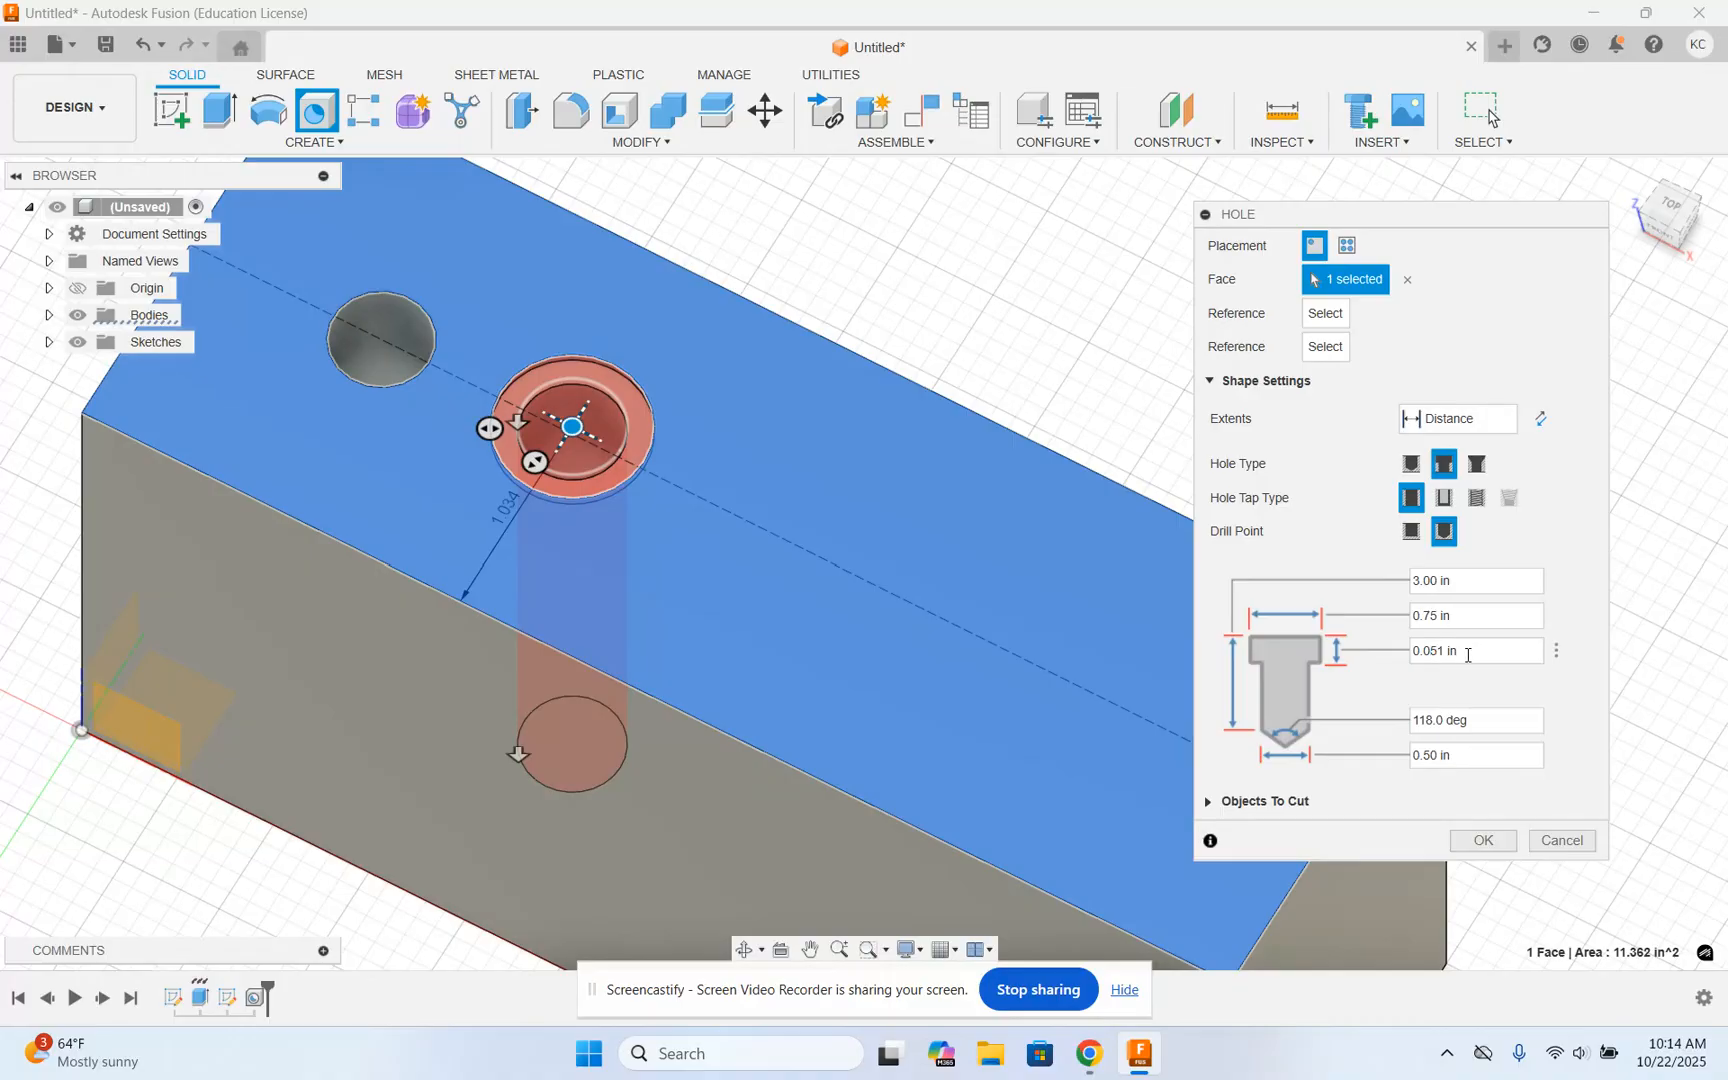
pyautogui.press('Delete')
pyautogui.write('5')
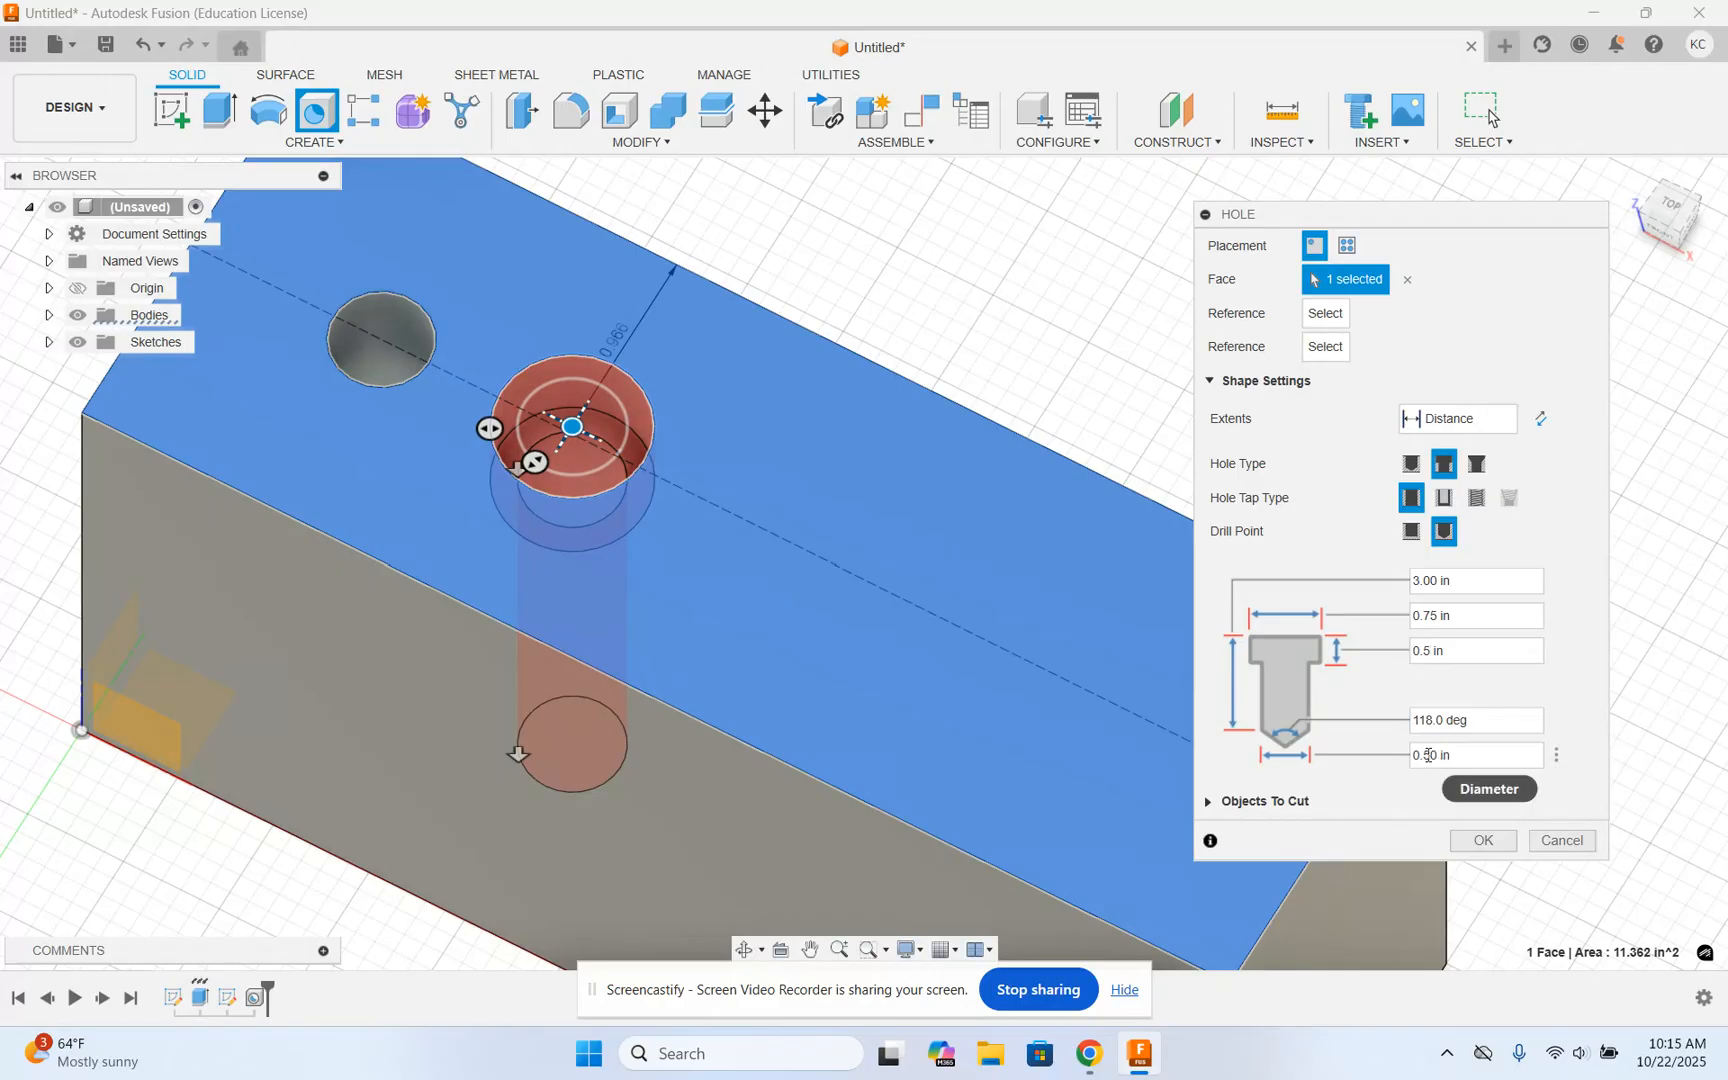
# Step: Set the counterbore hole's diameter to 0.3750 in and its depth to 2.00 in, consulting the callout in Google Slides
pyautogui.moveTo(1090, 1055)
pyautogui.click(1080, 987)
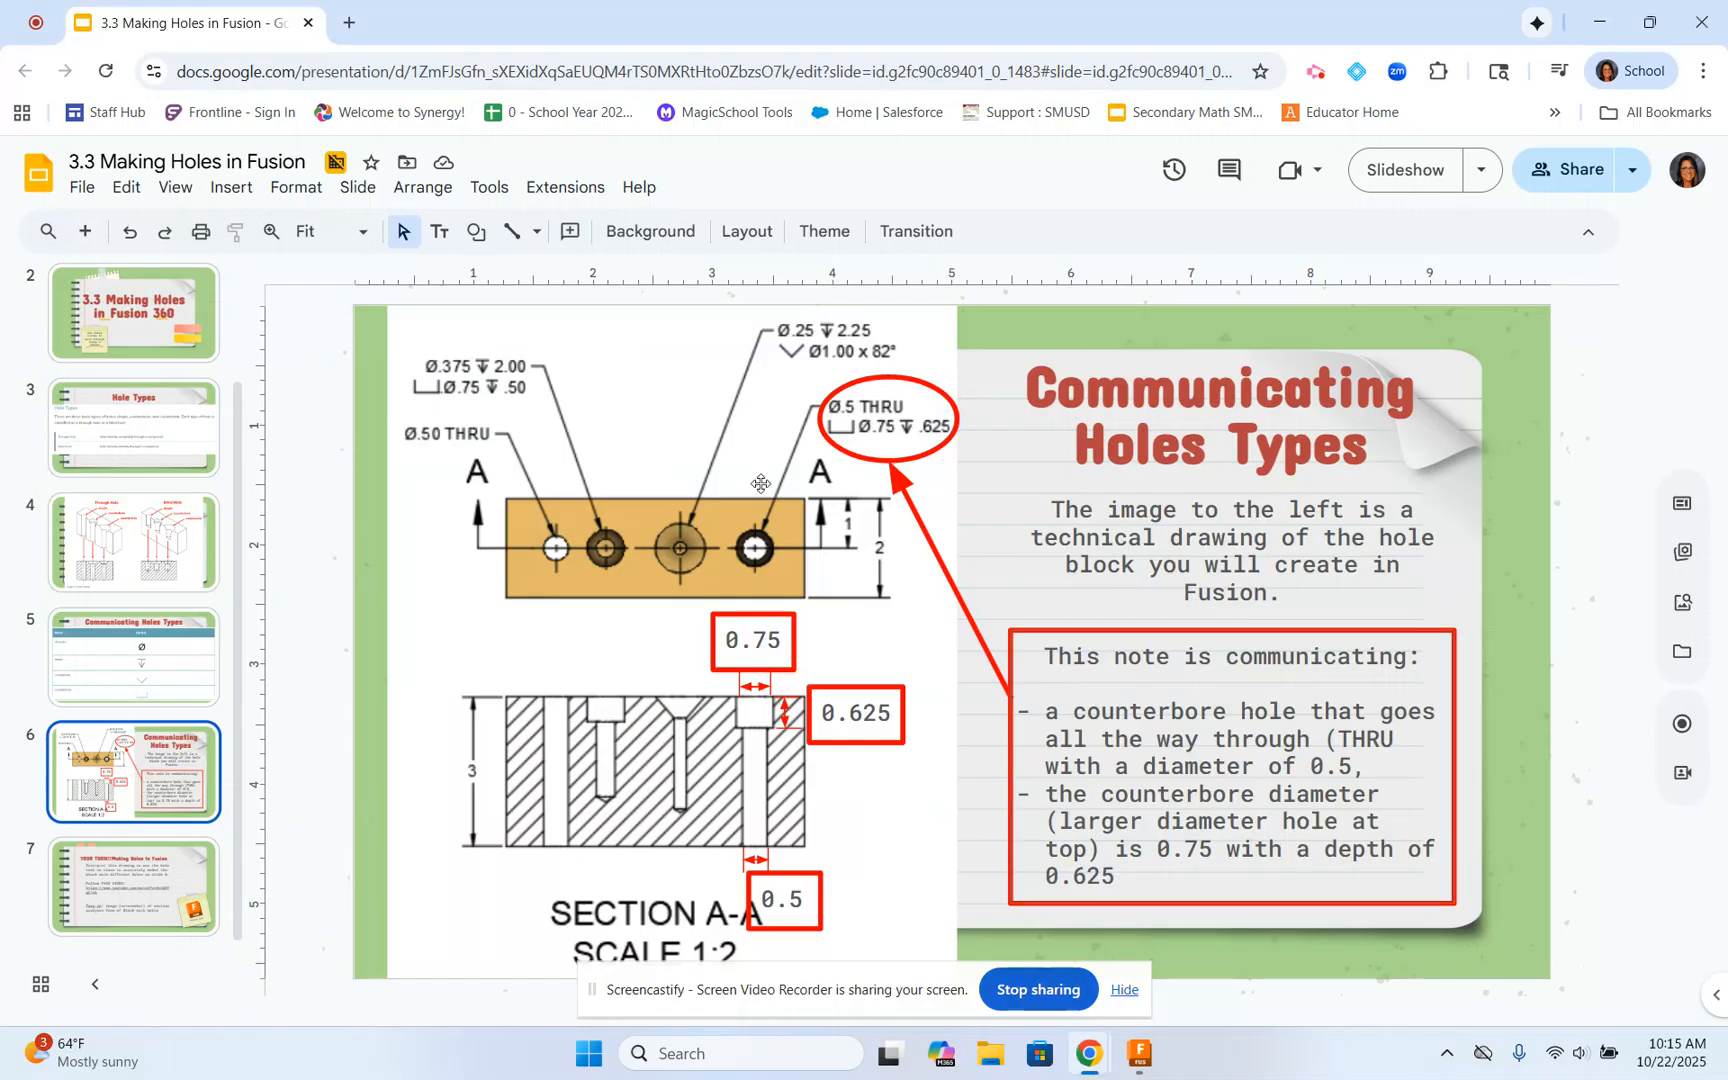
pyautogui.click(1141, 1055)
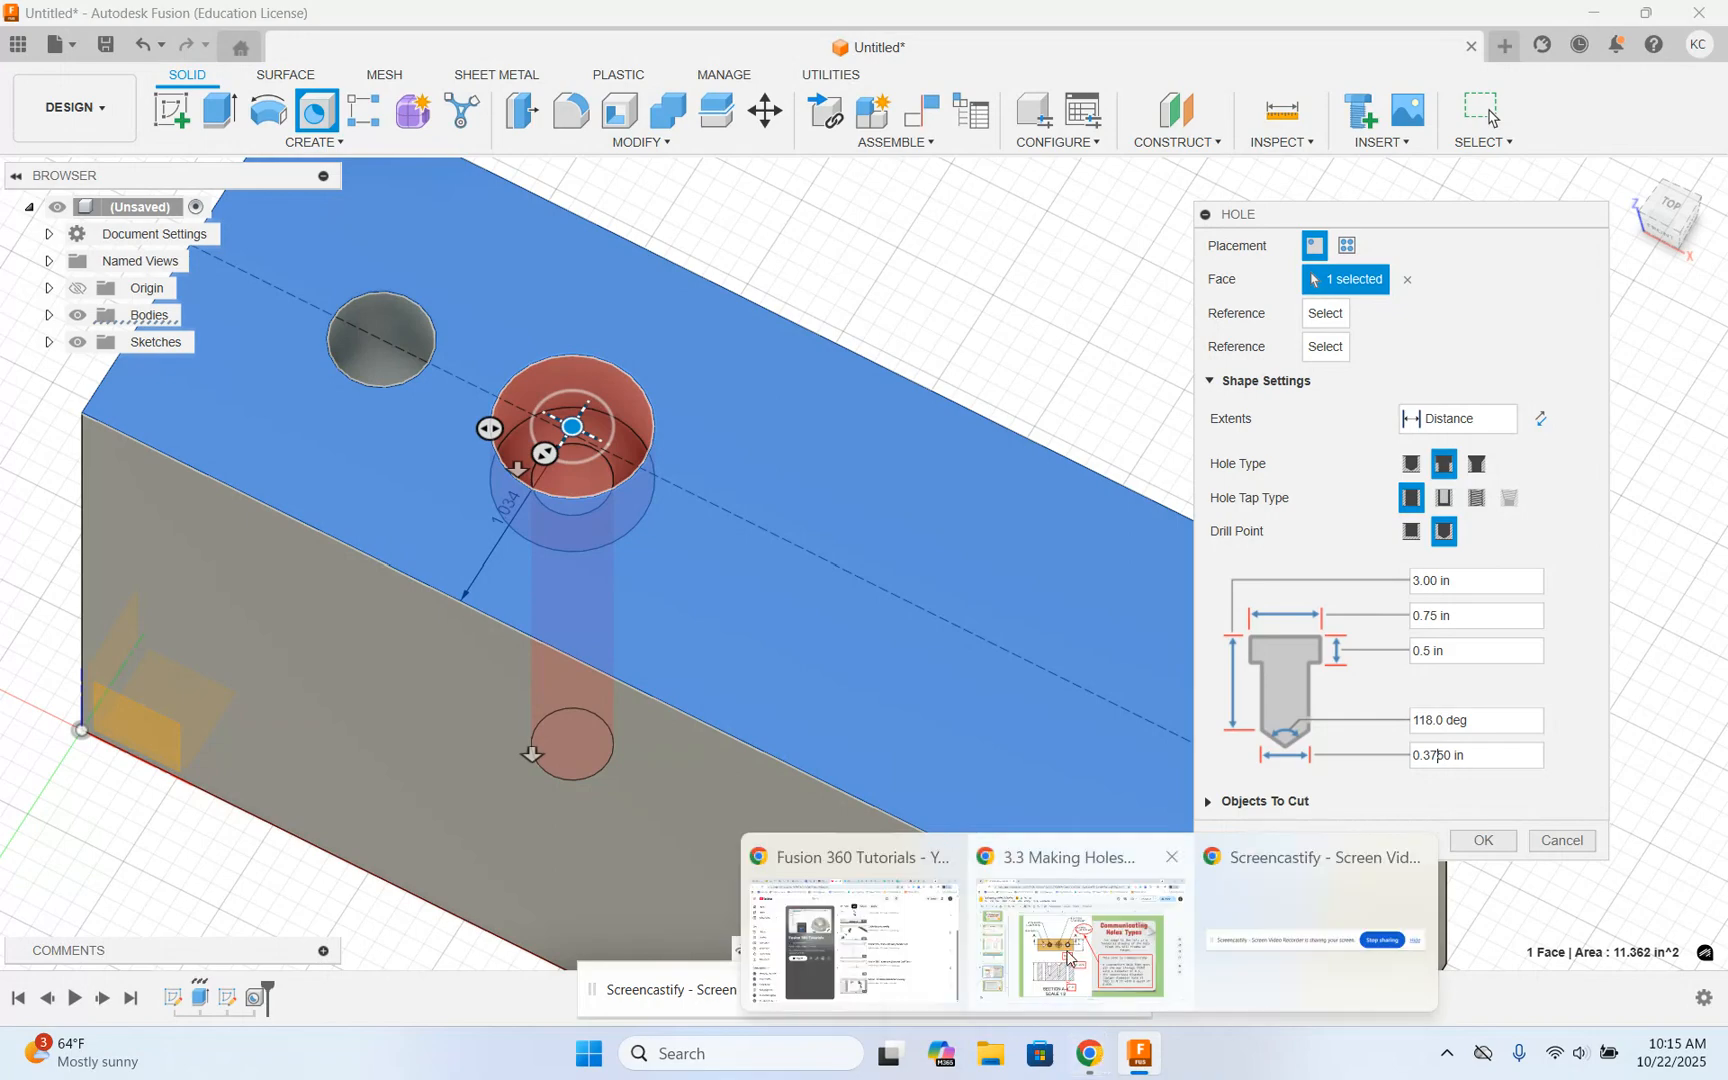
pyautogui.click(1080, 910)
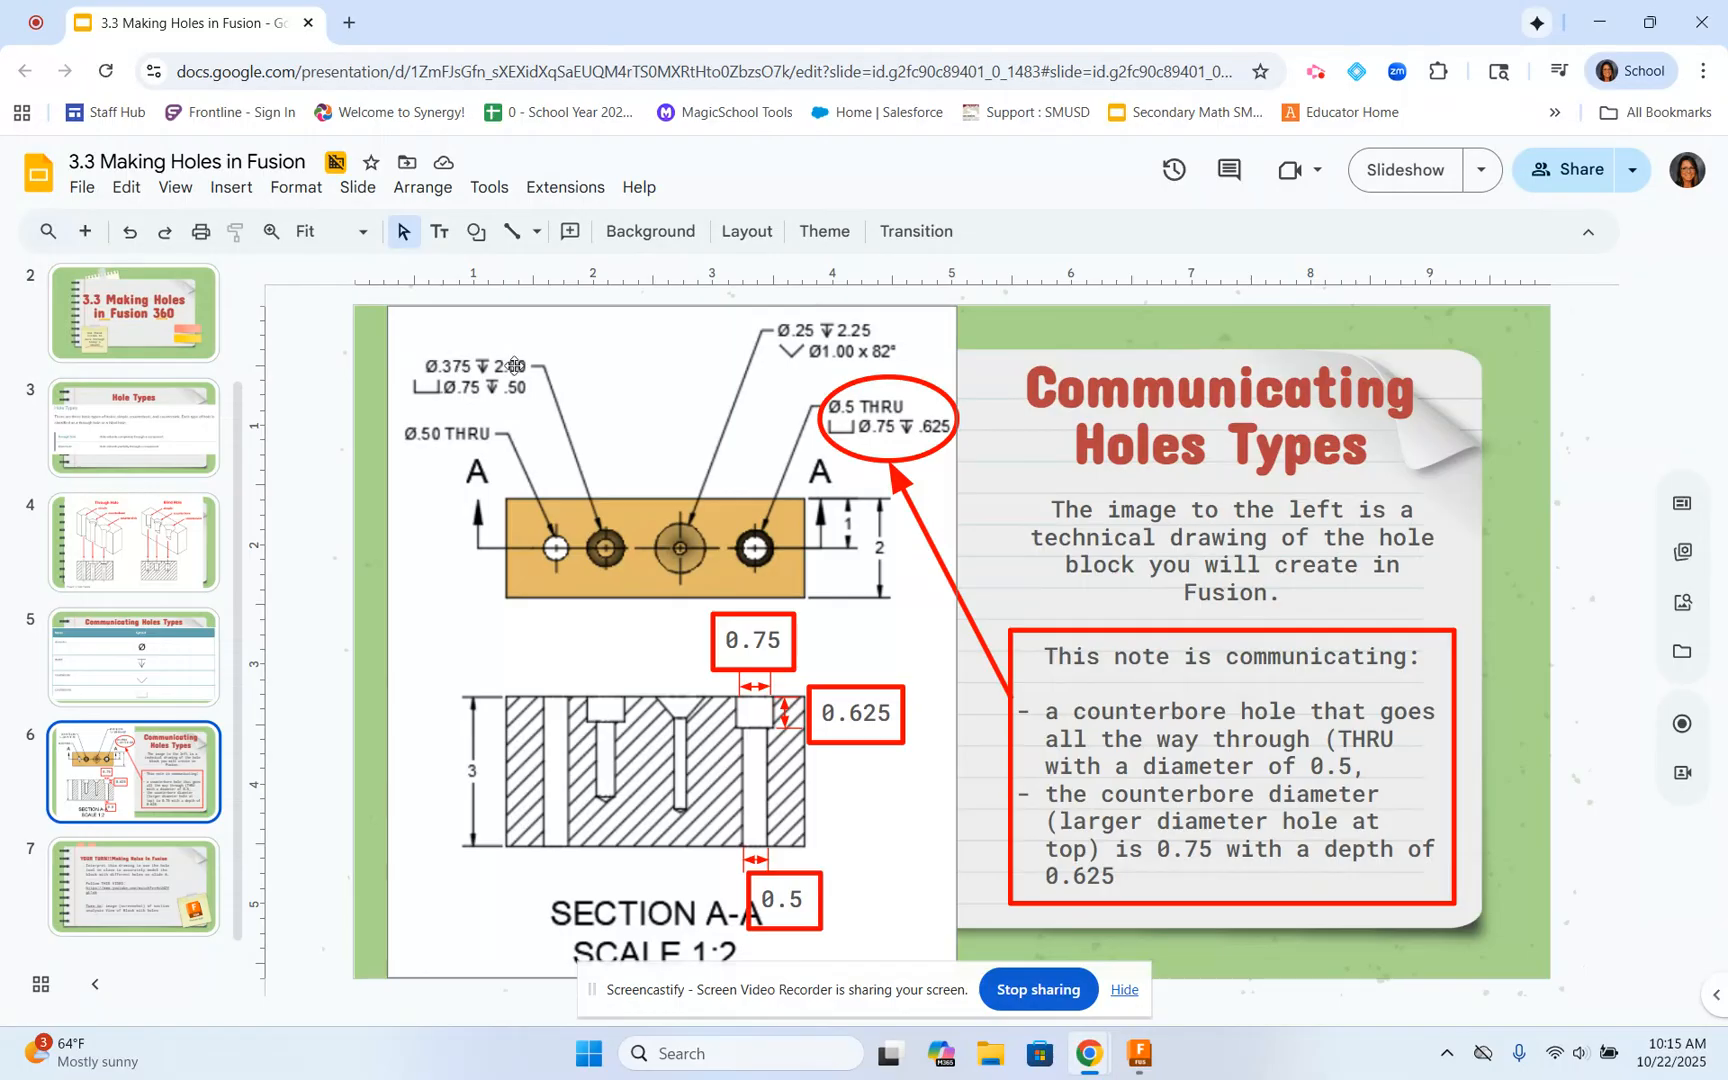
pyautogui.click(1140, 1053)
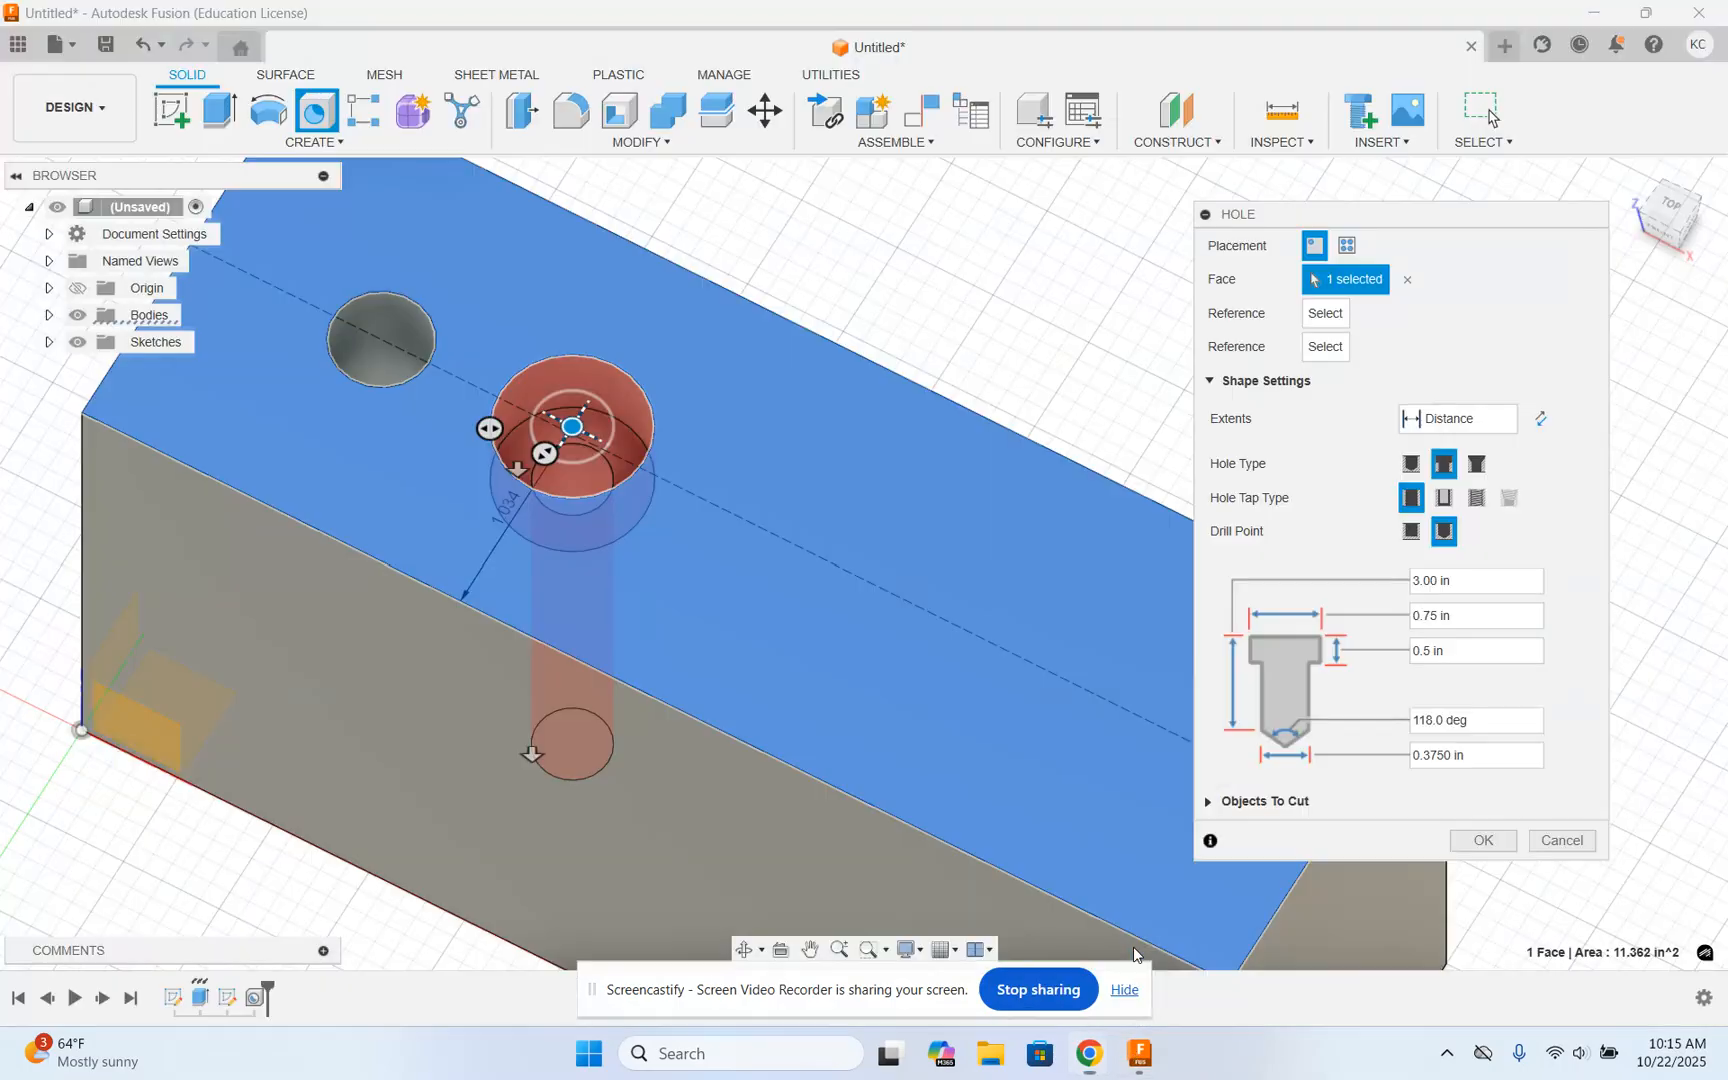
pyautogui.click(1437, 581)
pyautogui.write('2')
pyautogui.press('Delete')
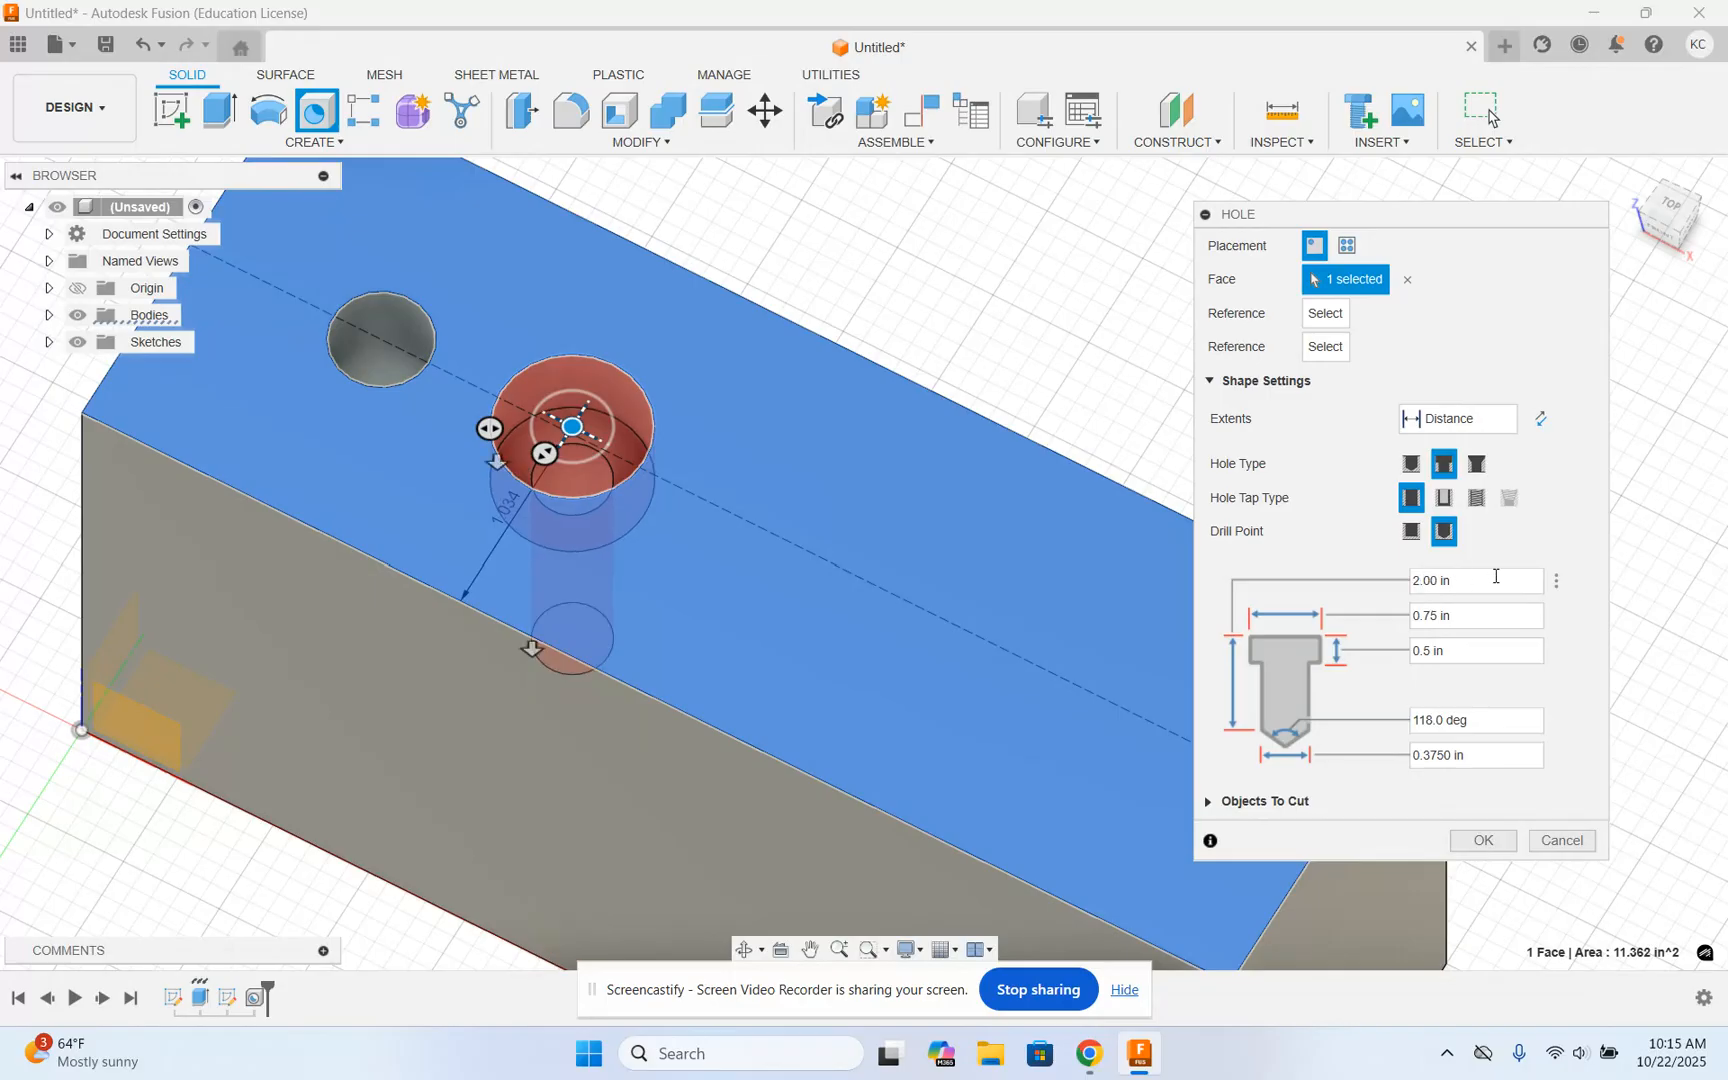
# Step: Position the counterbore hole 1.0 in from the rear long edge and 2 in from the short edge beside the through hole, and create it
pyautogui.click(1340, 326)
pyautogui.click(740, 297)
pyautogui.press('BackSpace')
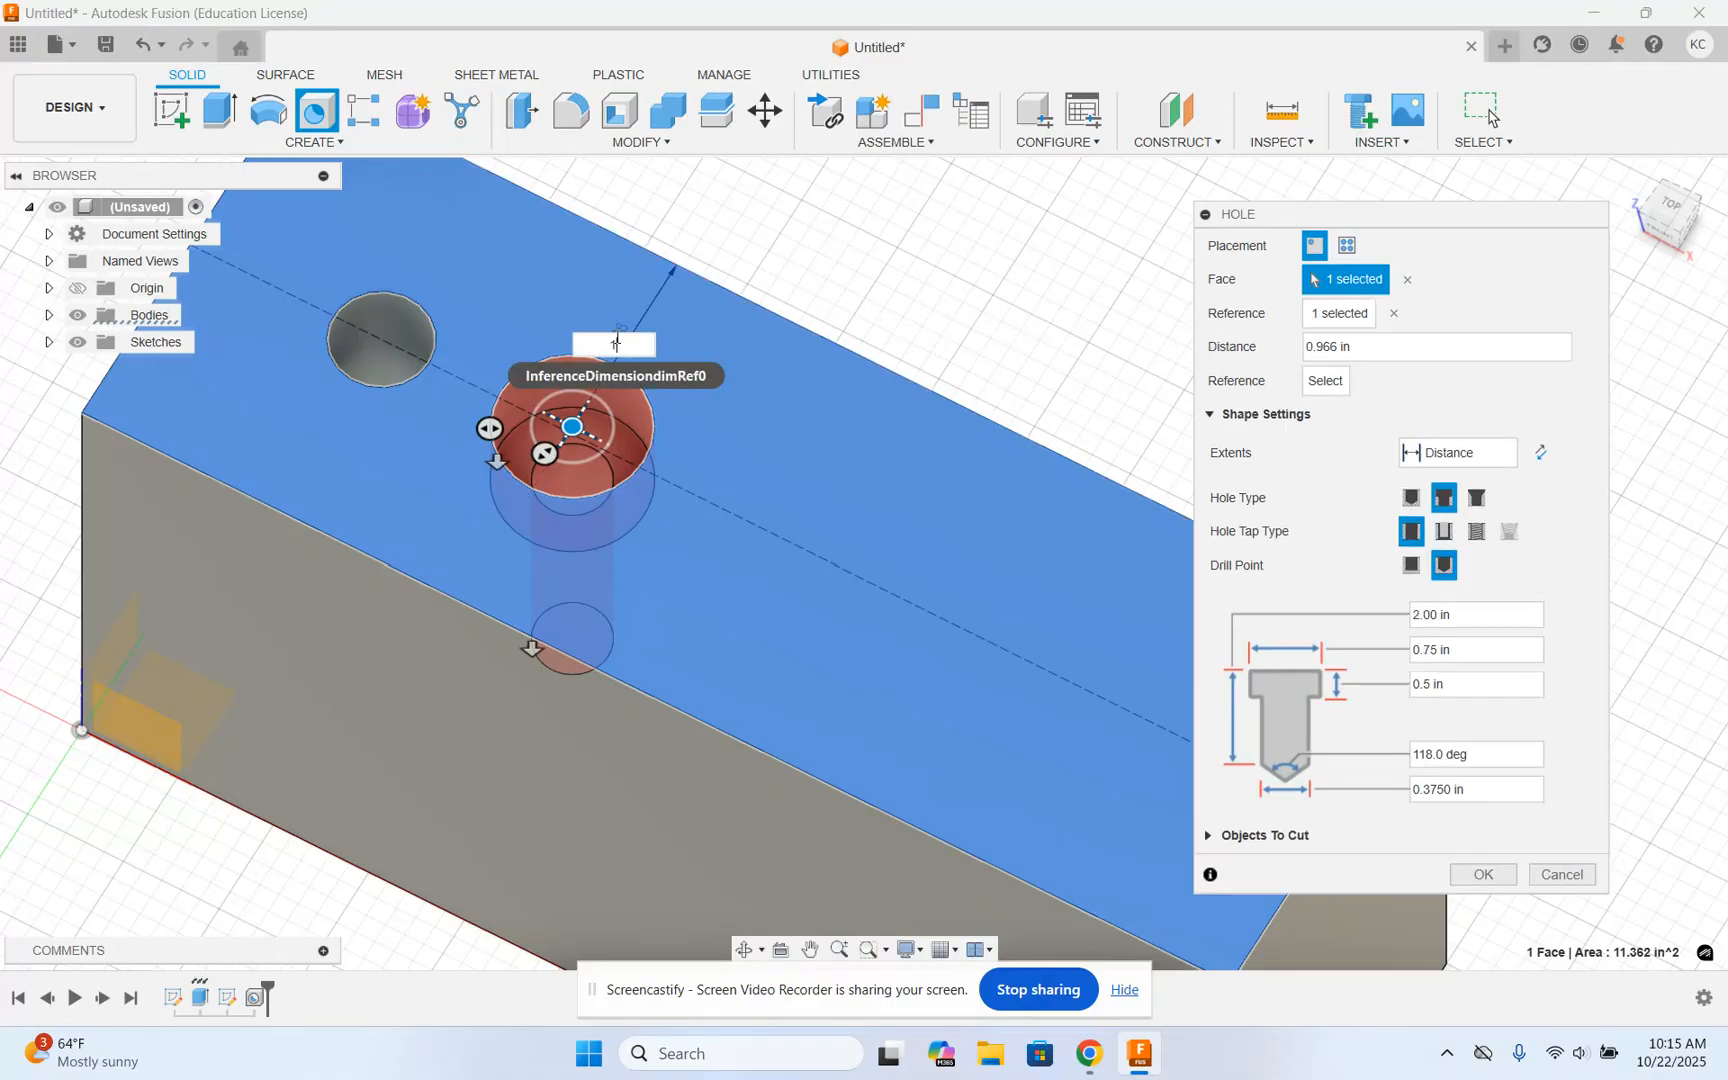
pyautogui.write('1.0')
pyautogui.press('Return')
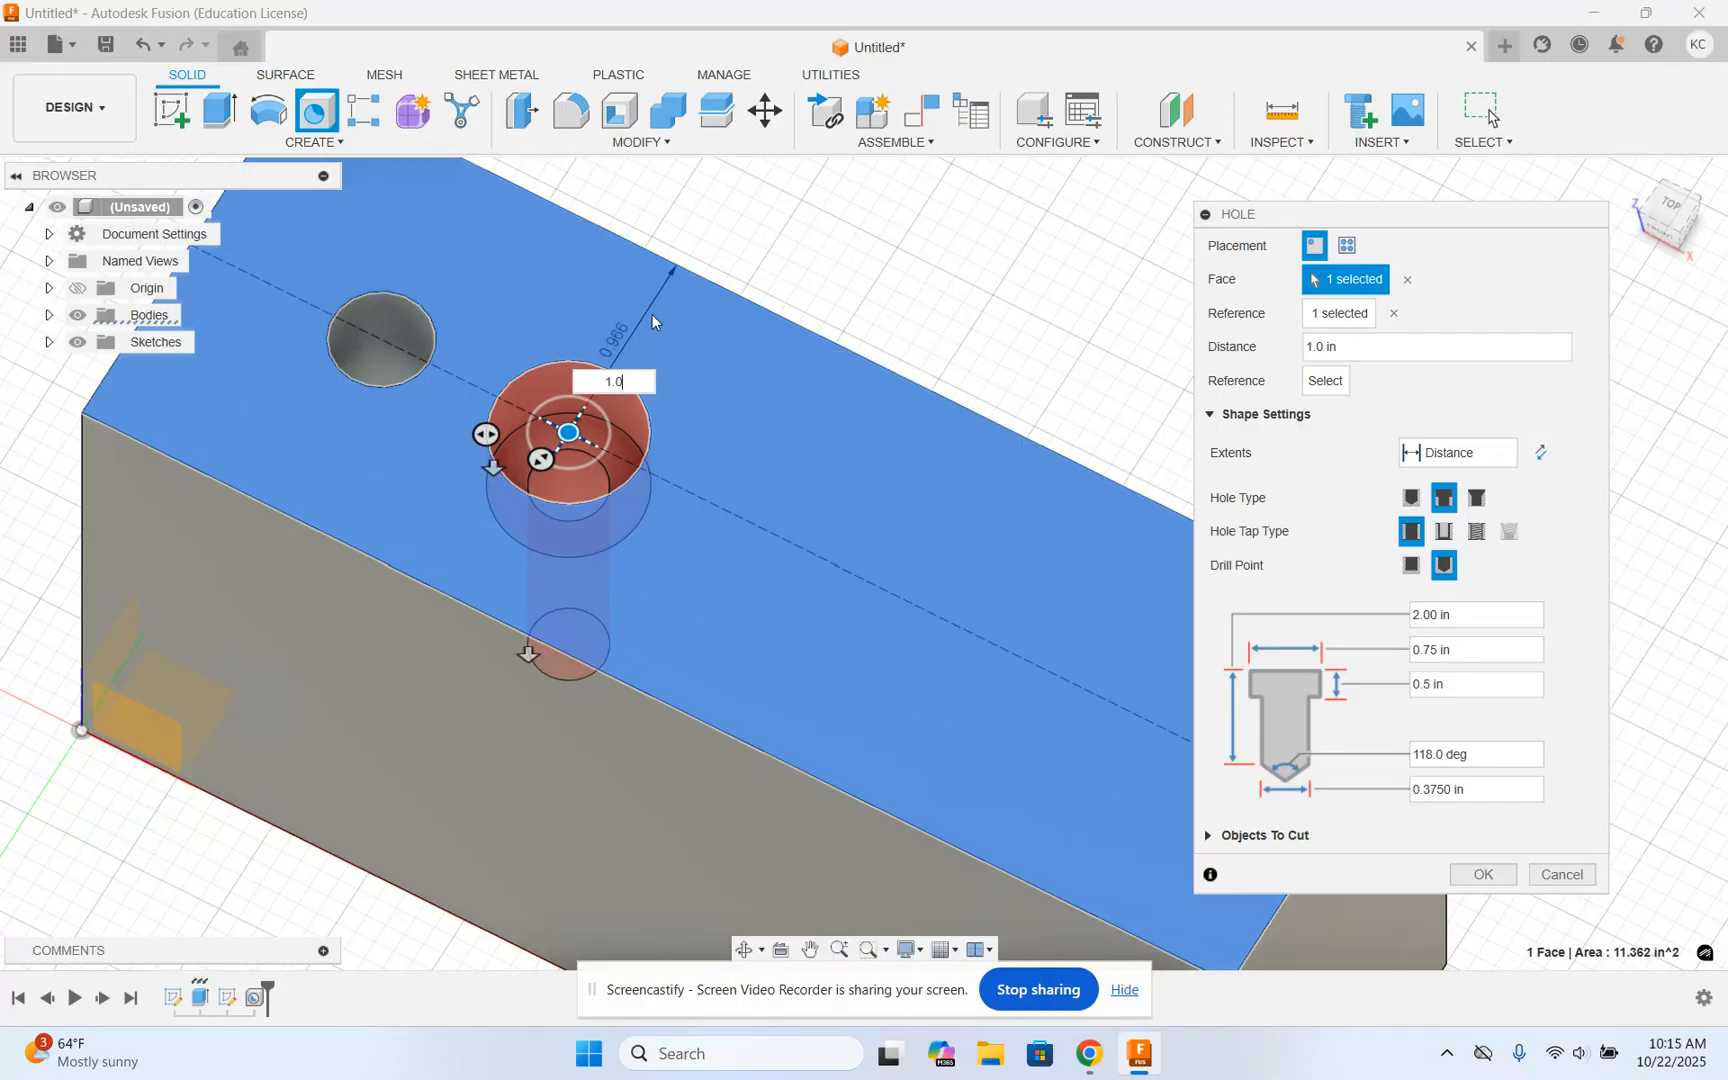
pyautogui.click(221, 210)
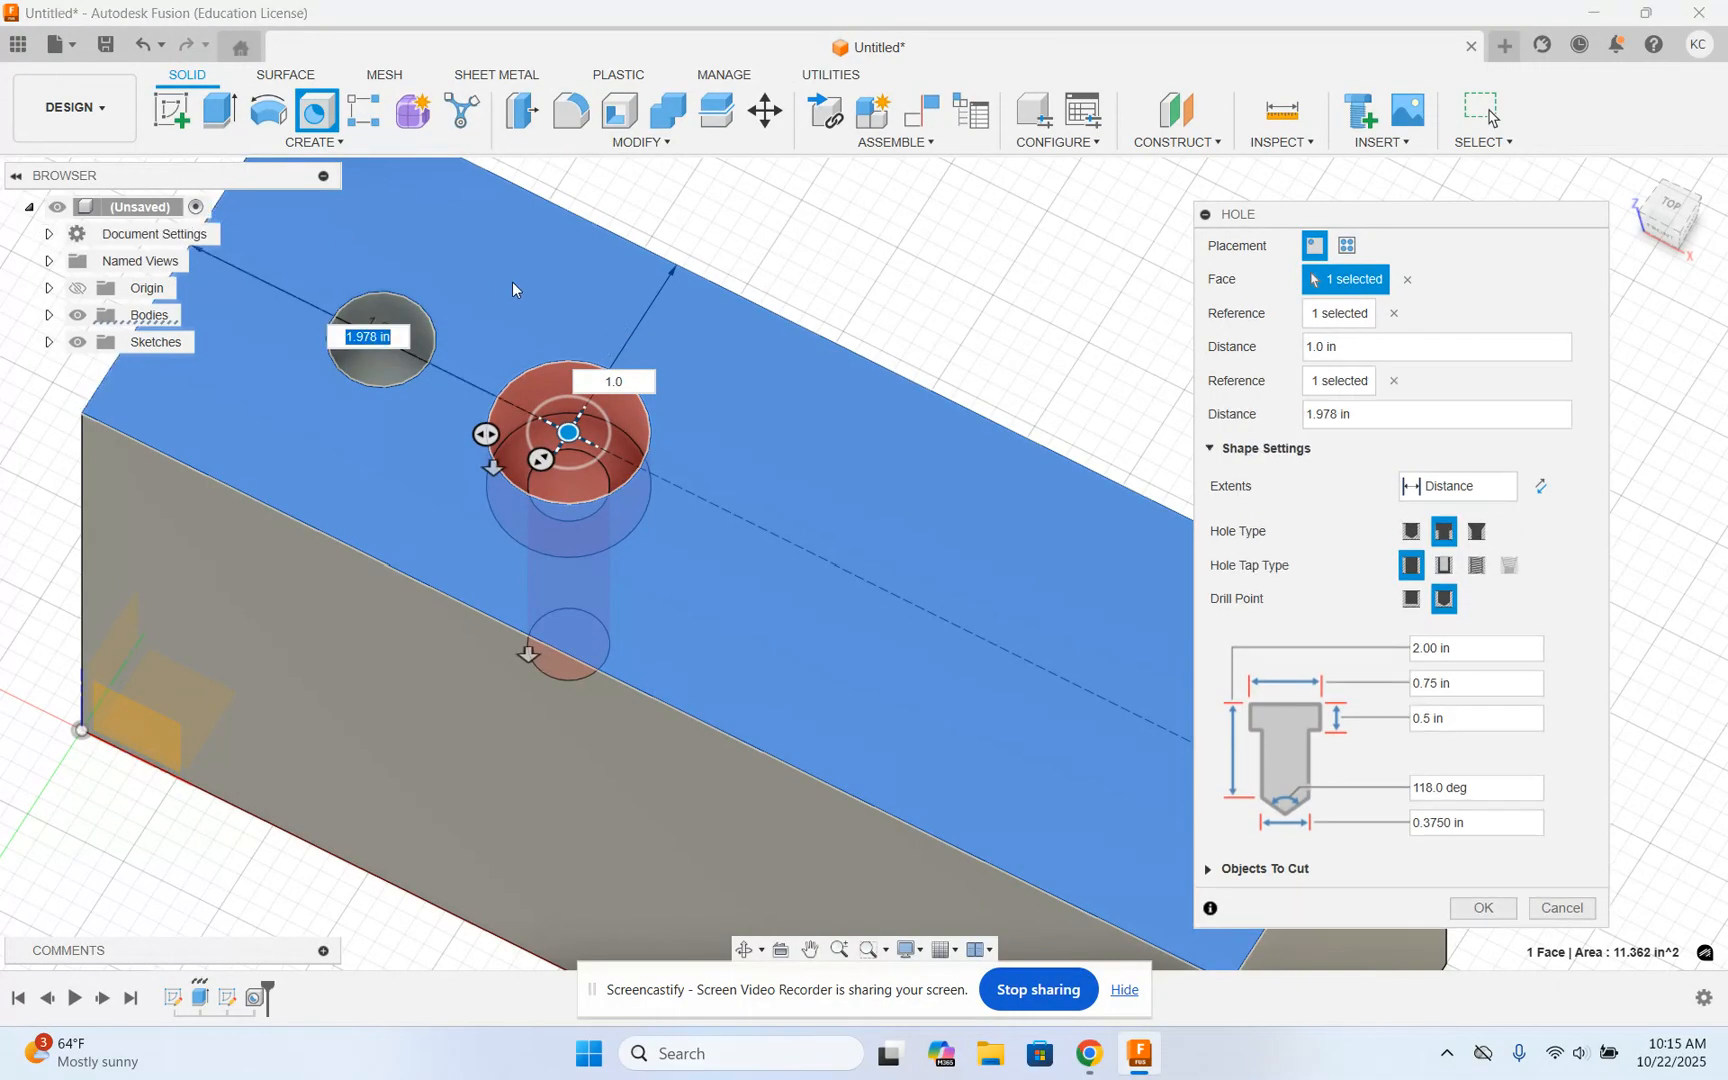
pyautogui.write('2')
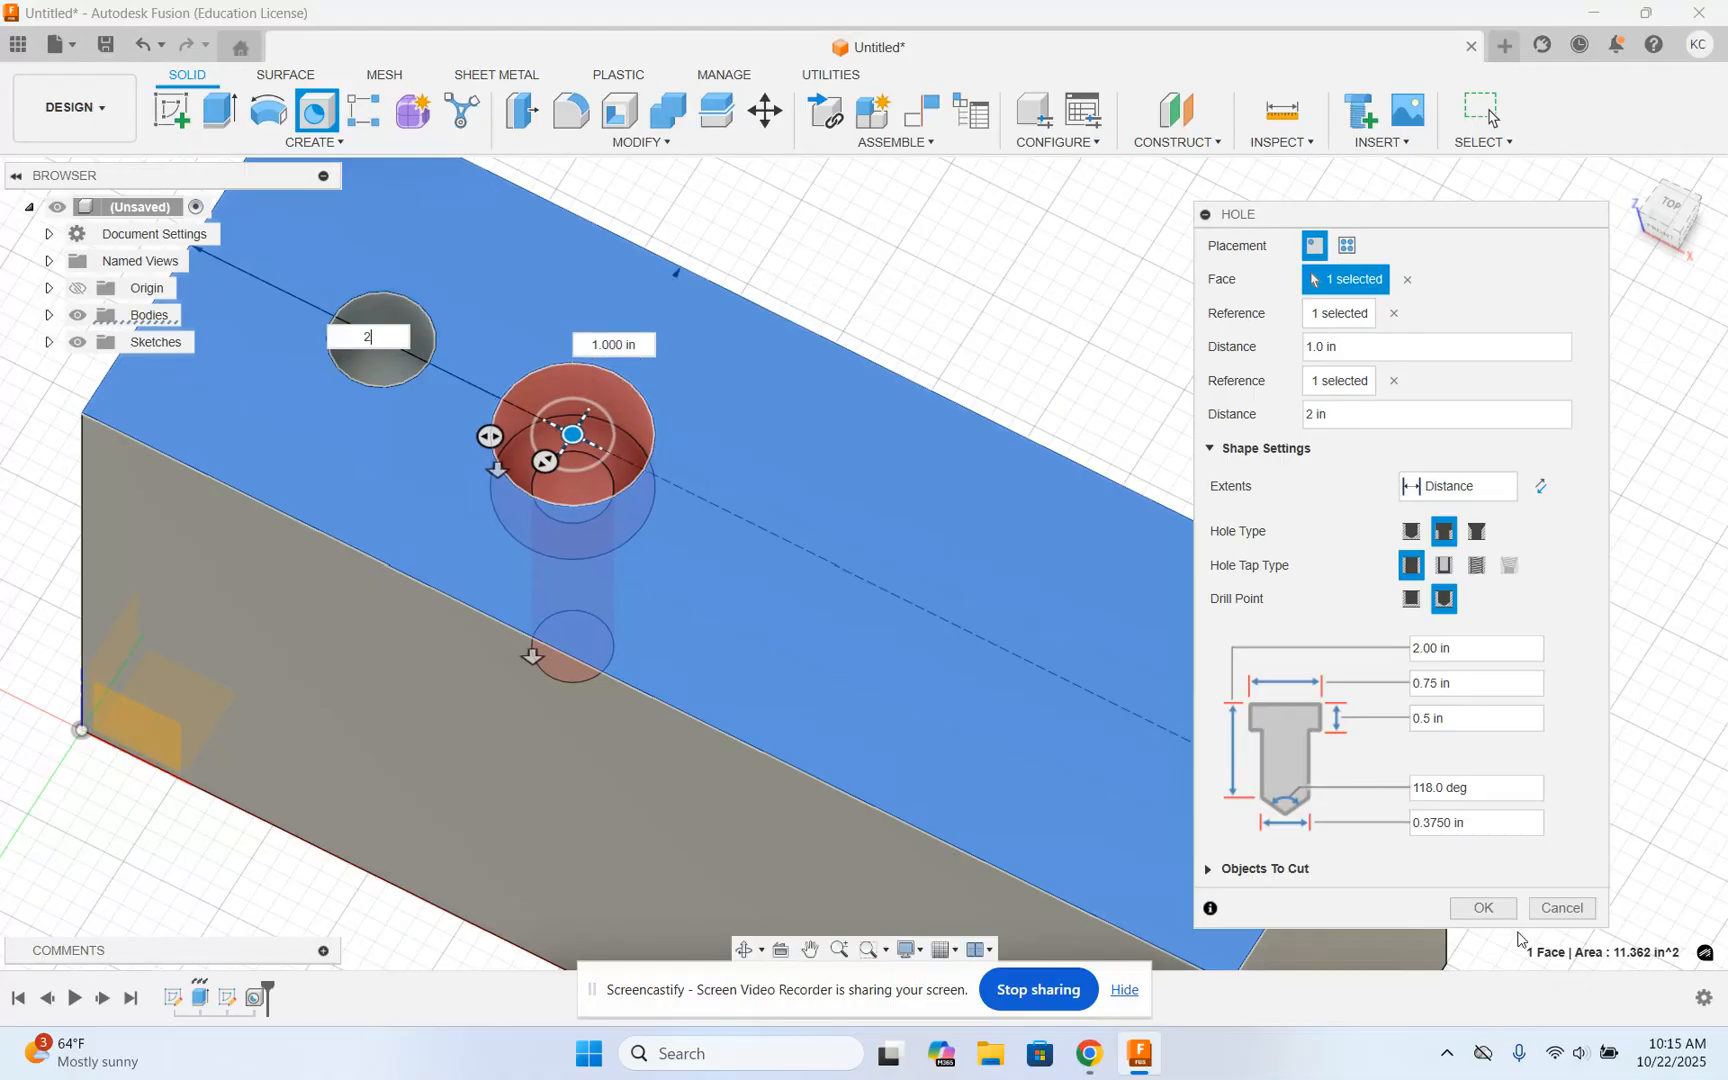
pyautogui.click(1483, 908)
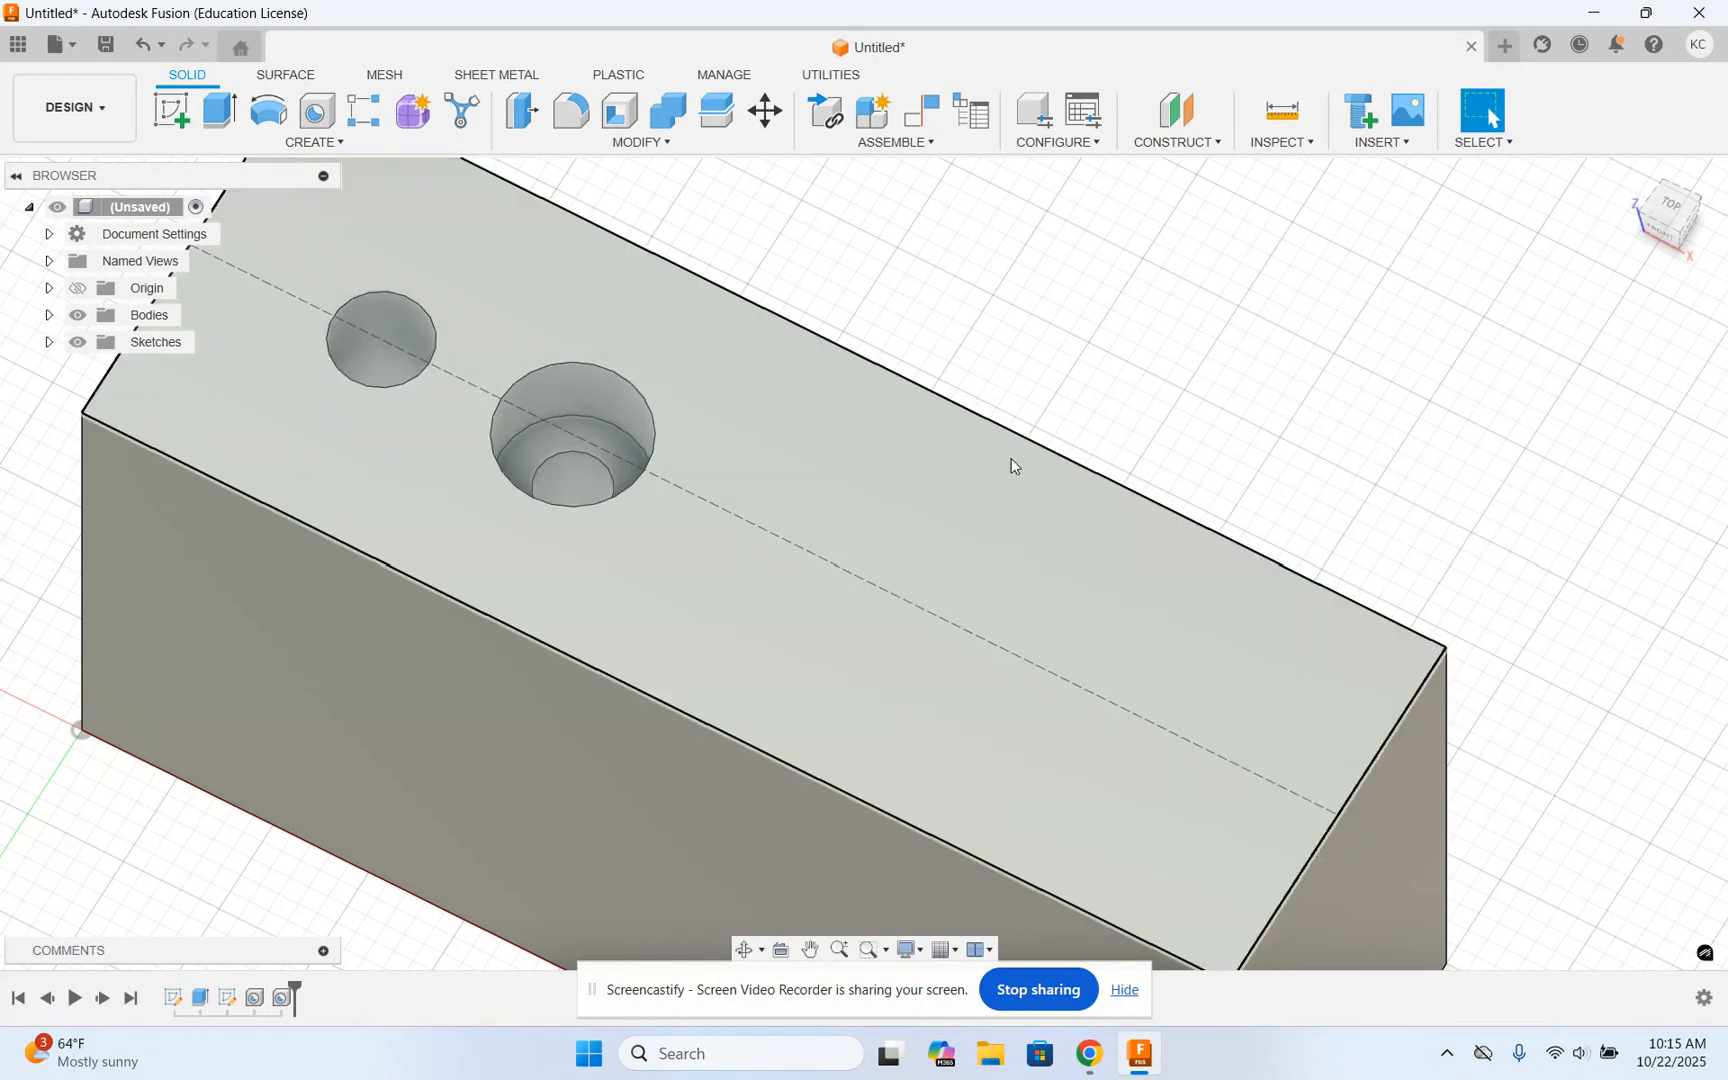
# Step: Switch to the Google Slides drawing and review the callout for the third hole
pyautogui.moveTo(1656, 225); pyautogui.dragTo(1696, 246)
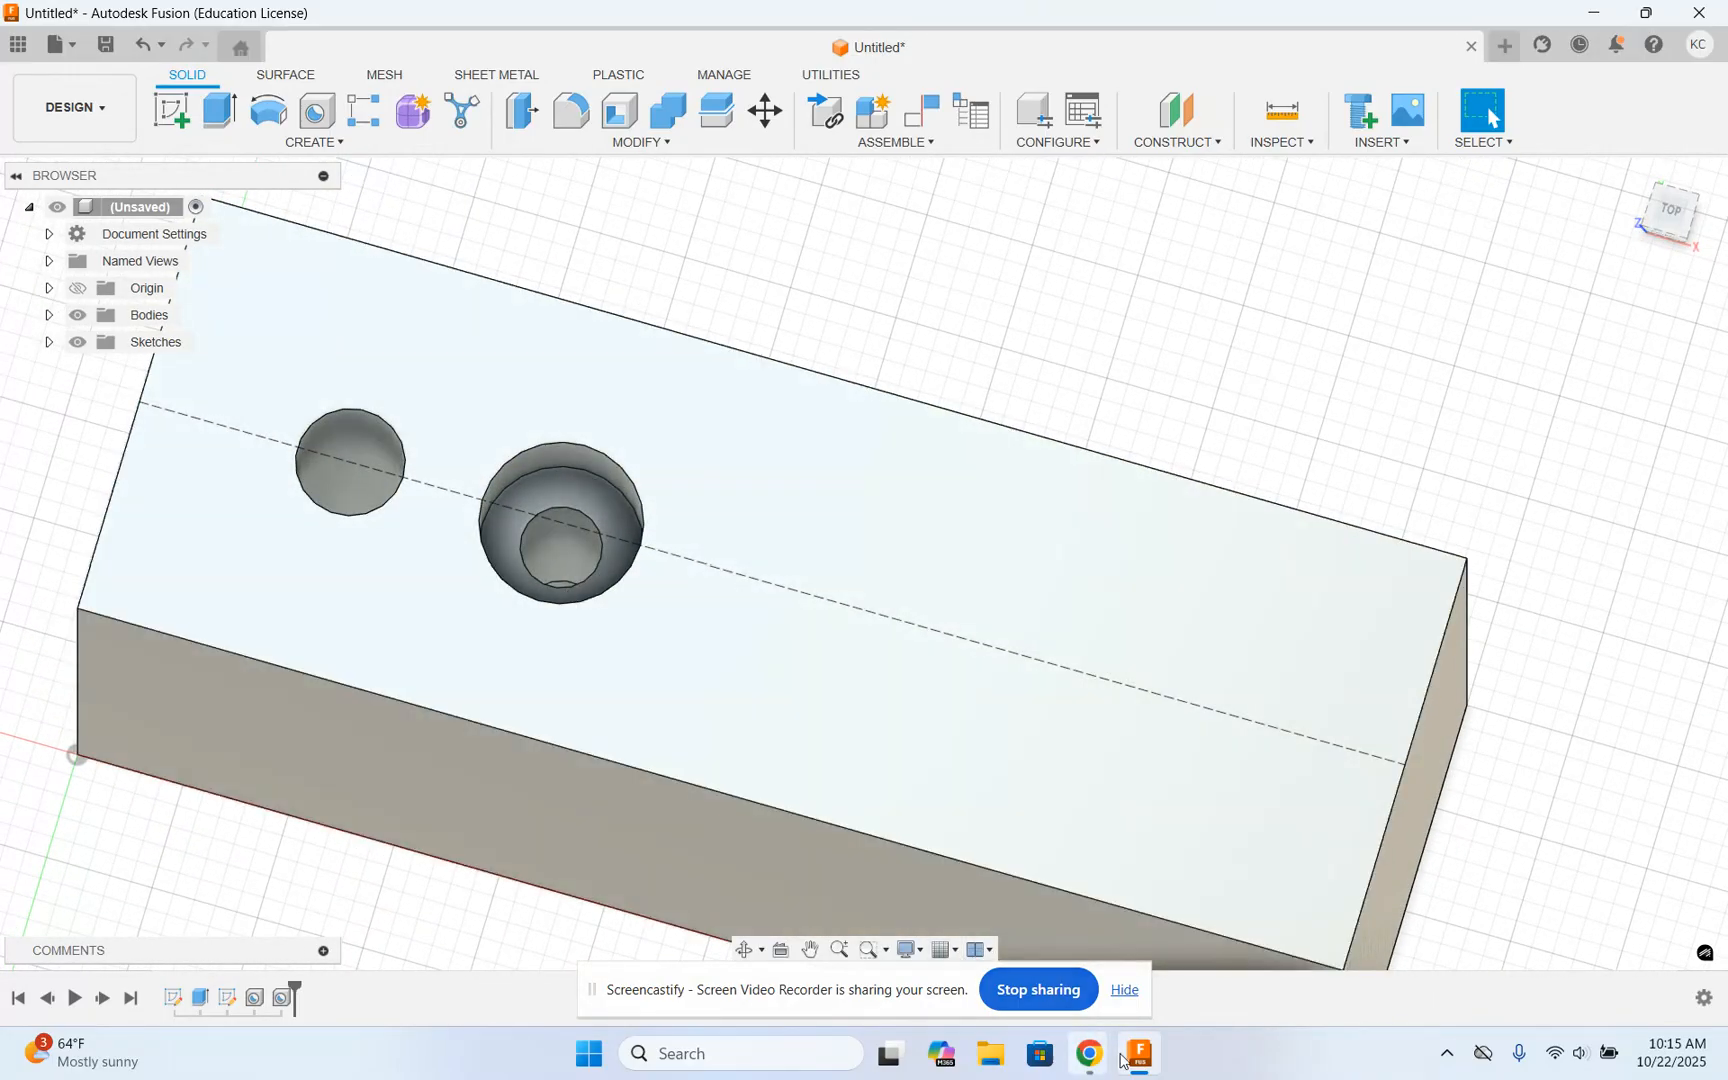
pyautogui.moveTo(1089, 1053)
pyautogui.click(1052, 973)
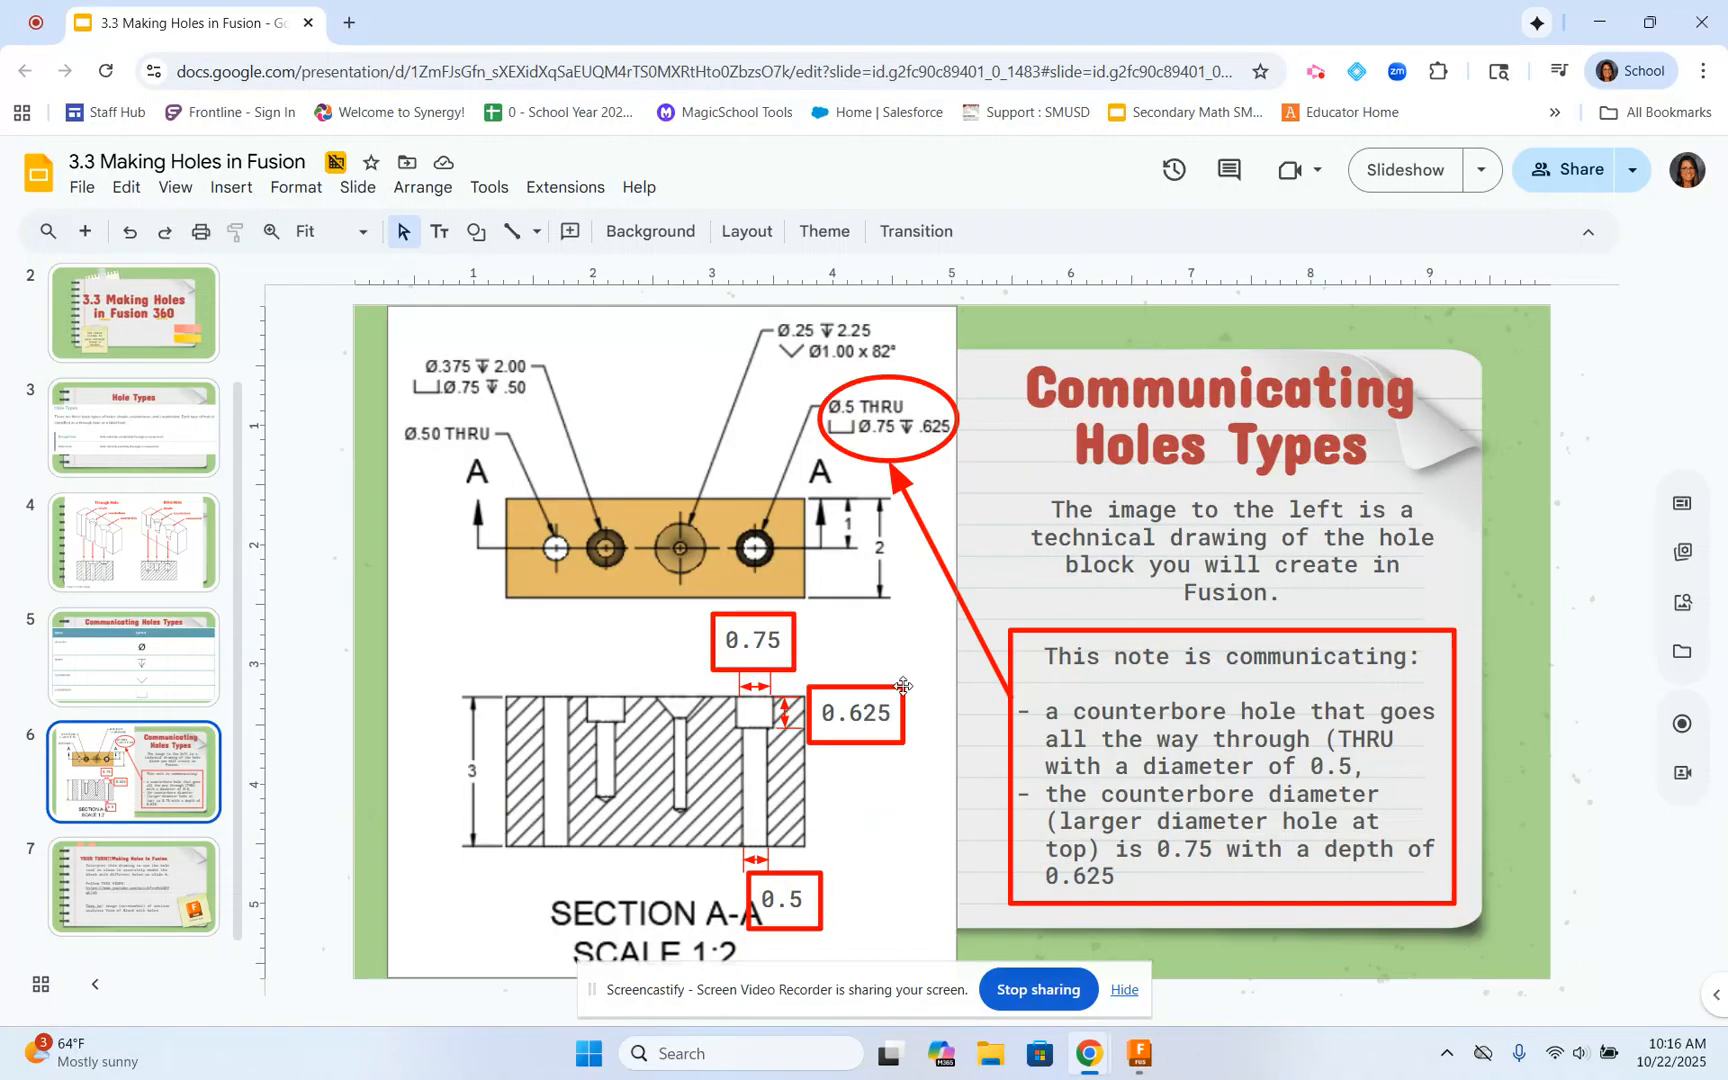
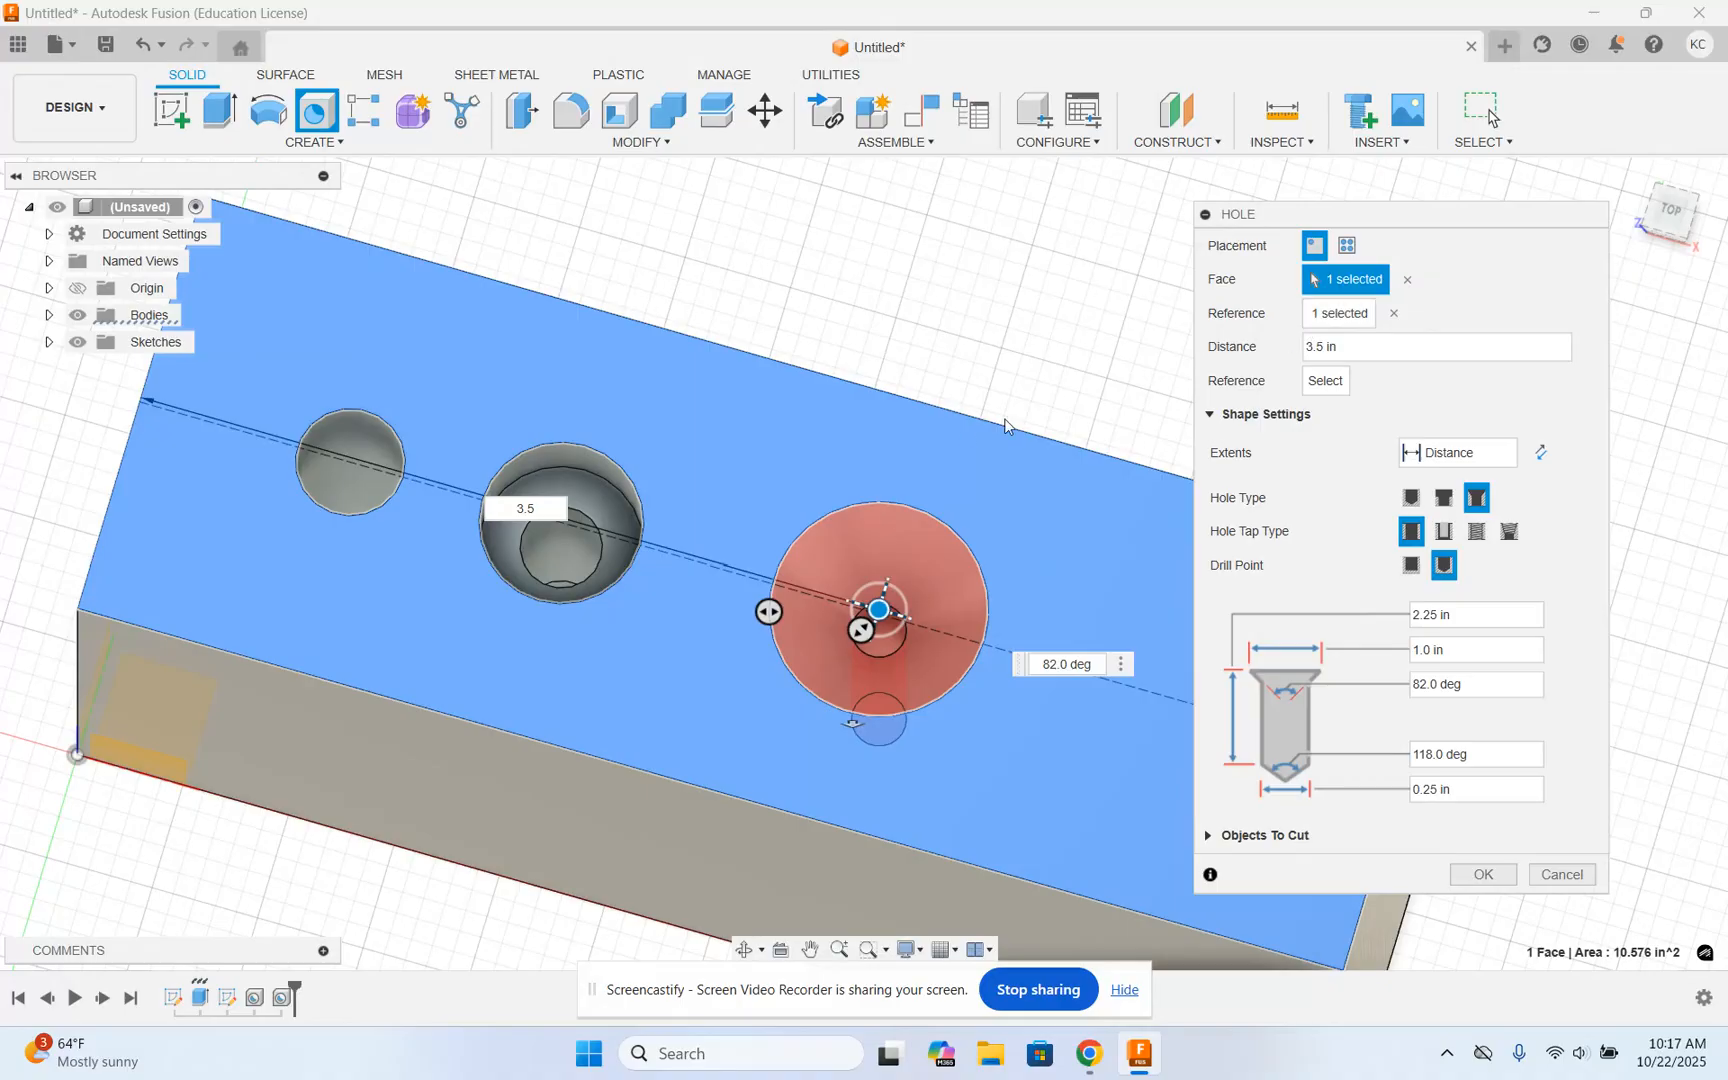
# Step: Reference the countersink hole to the top face's rear long edge at a distance of 1.0 in, and create the hole
pyautogui.click(969, 420)
pyautogui.write('1')
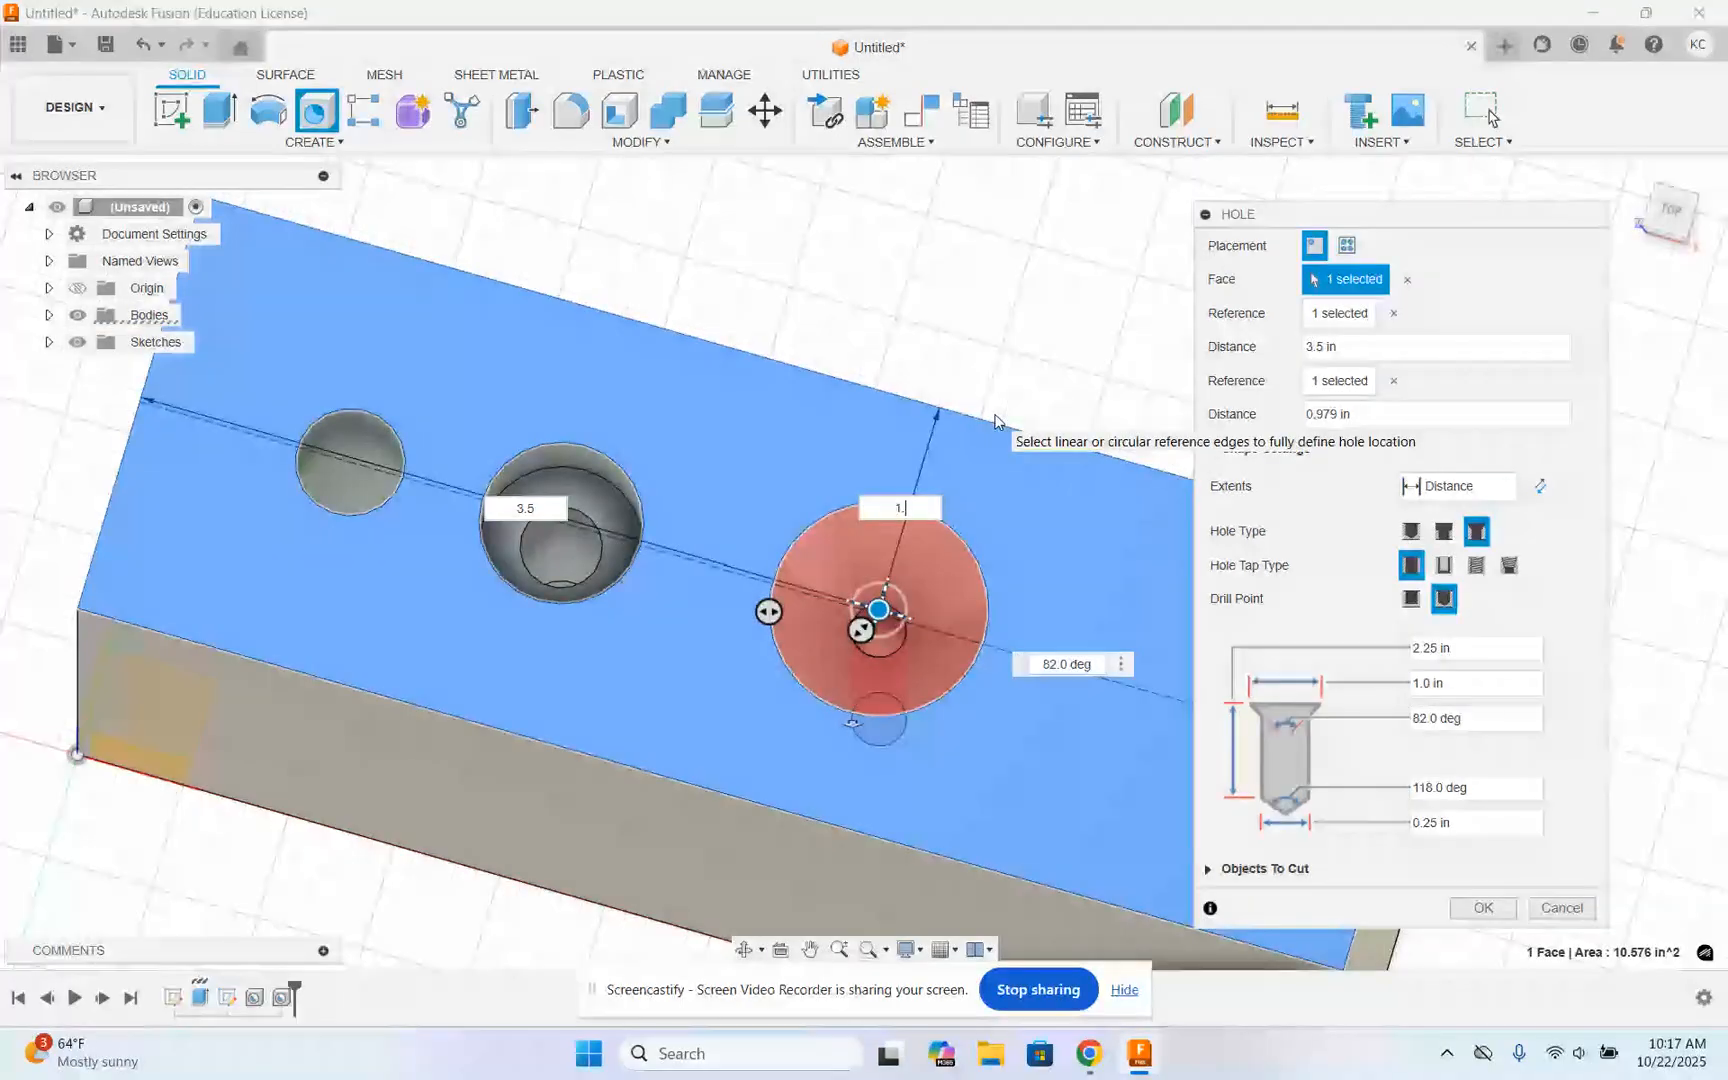
pyautogui.press('Return')
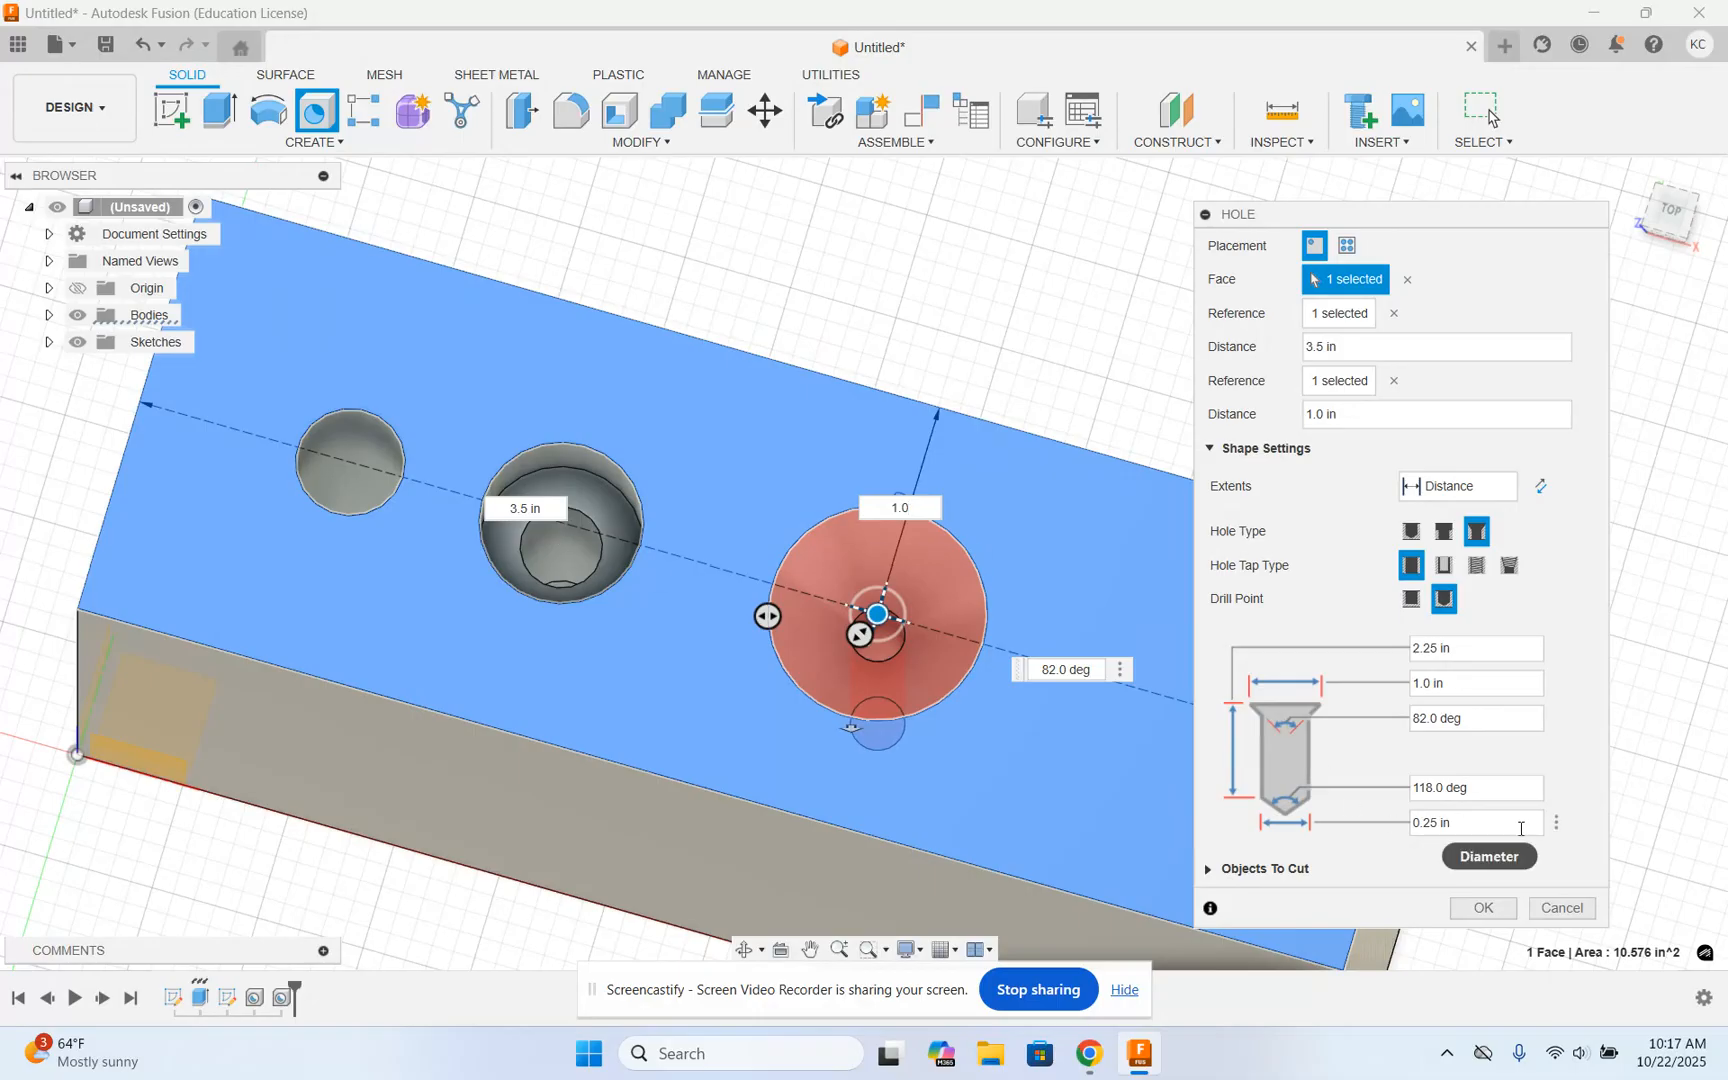
pyautogui.click(1484, 909)
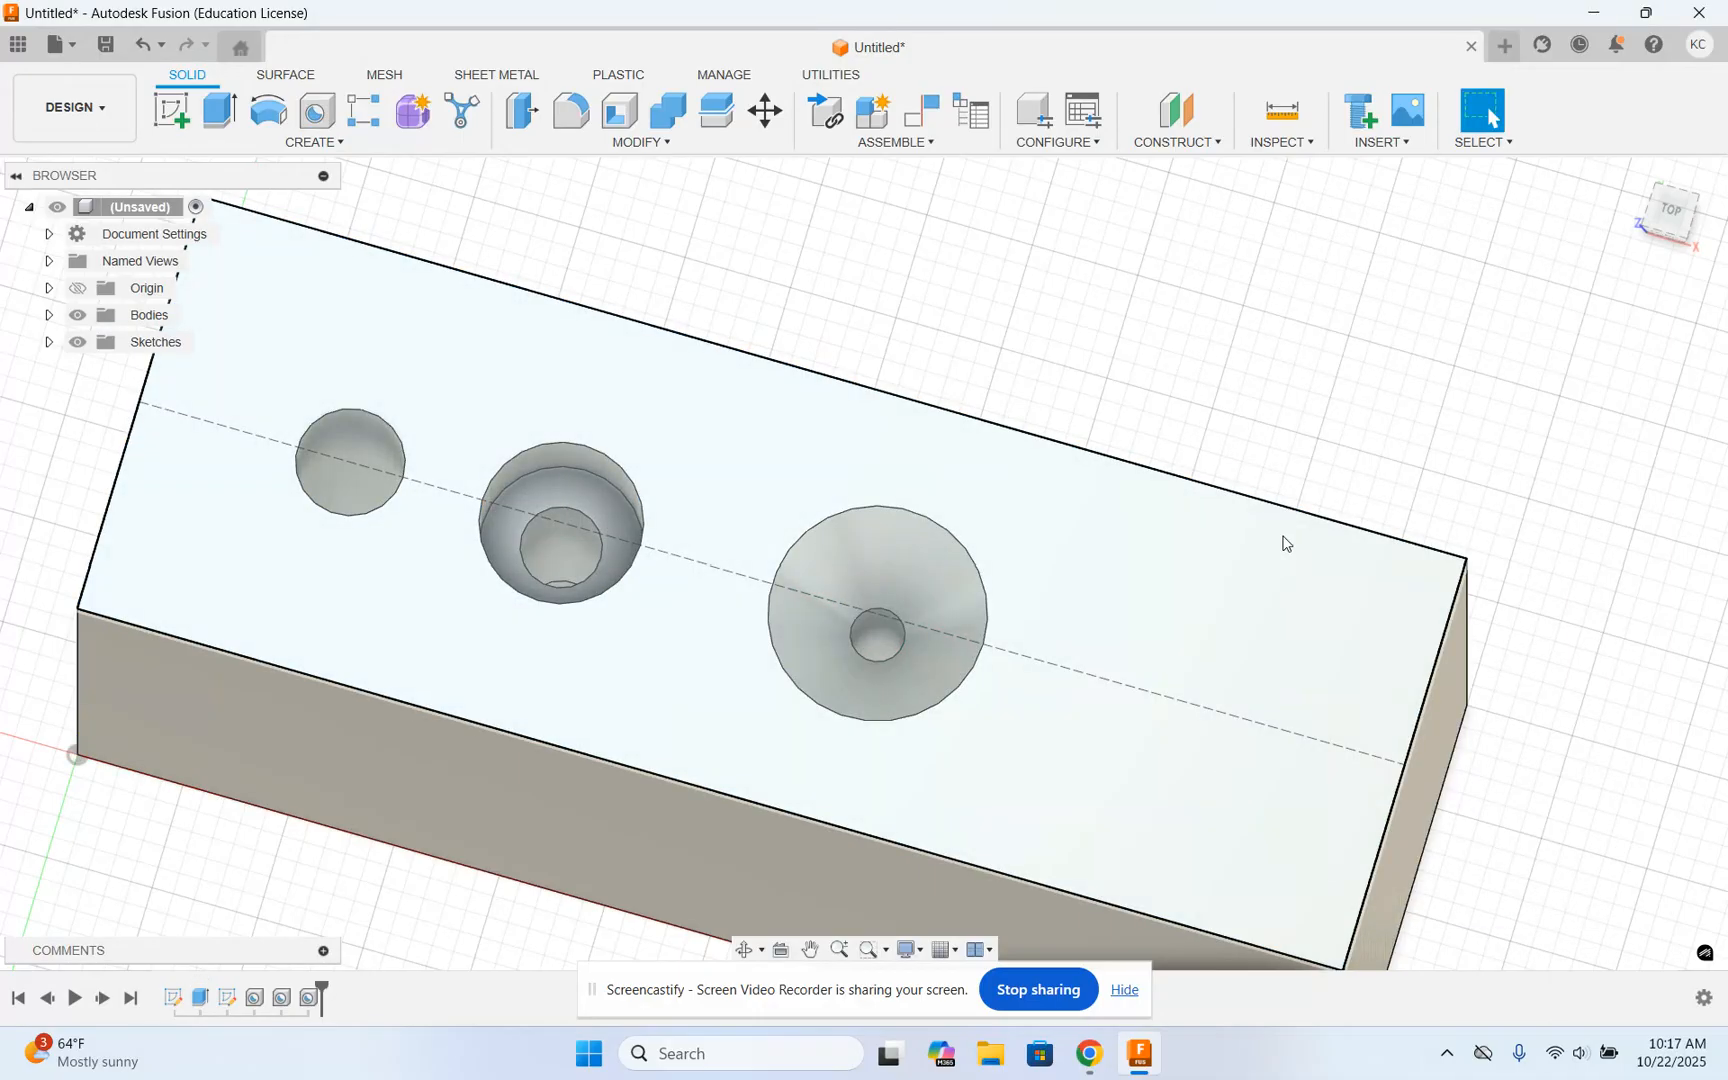
pyautogui.moveTo(1666, 236)
pyautogui.keyDown('shift'); pyautogui.mouseDown(button='middle')
pyautogui.moveTo(1667, 210)
pyautogui.moveTo(1450, 560)
pyautogui.mouseUp(button='middle'); pyautogui.keyUp('shift')
pyautogui.moveTo(1100, 1062)
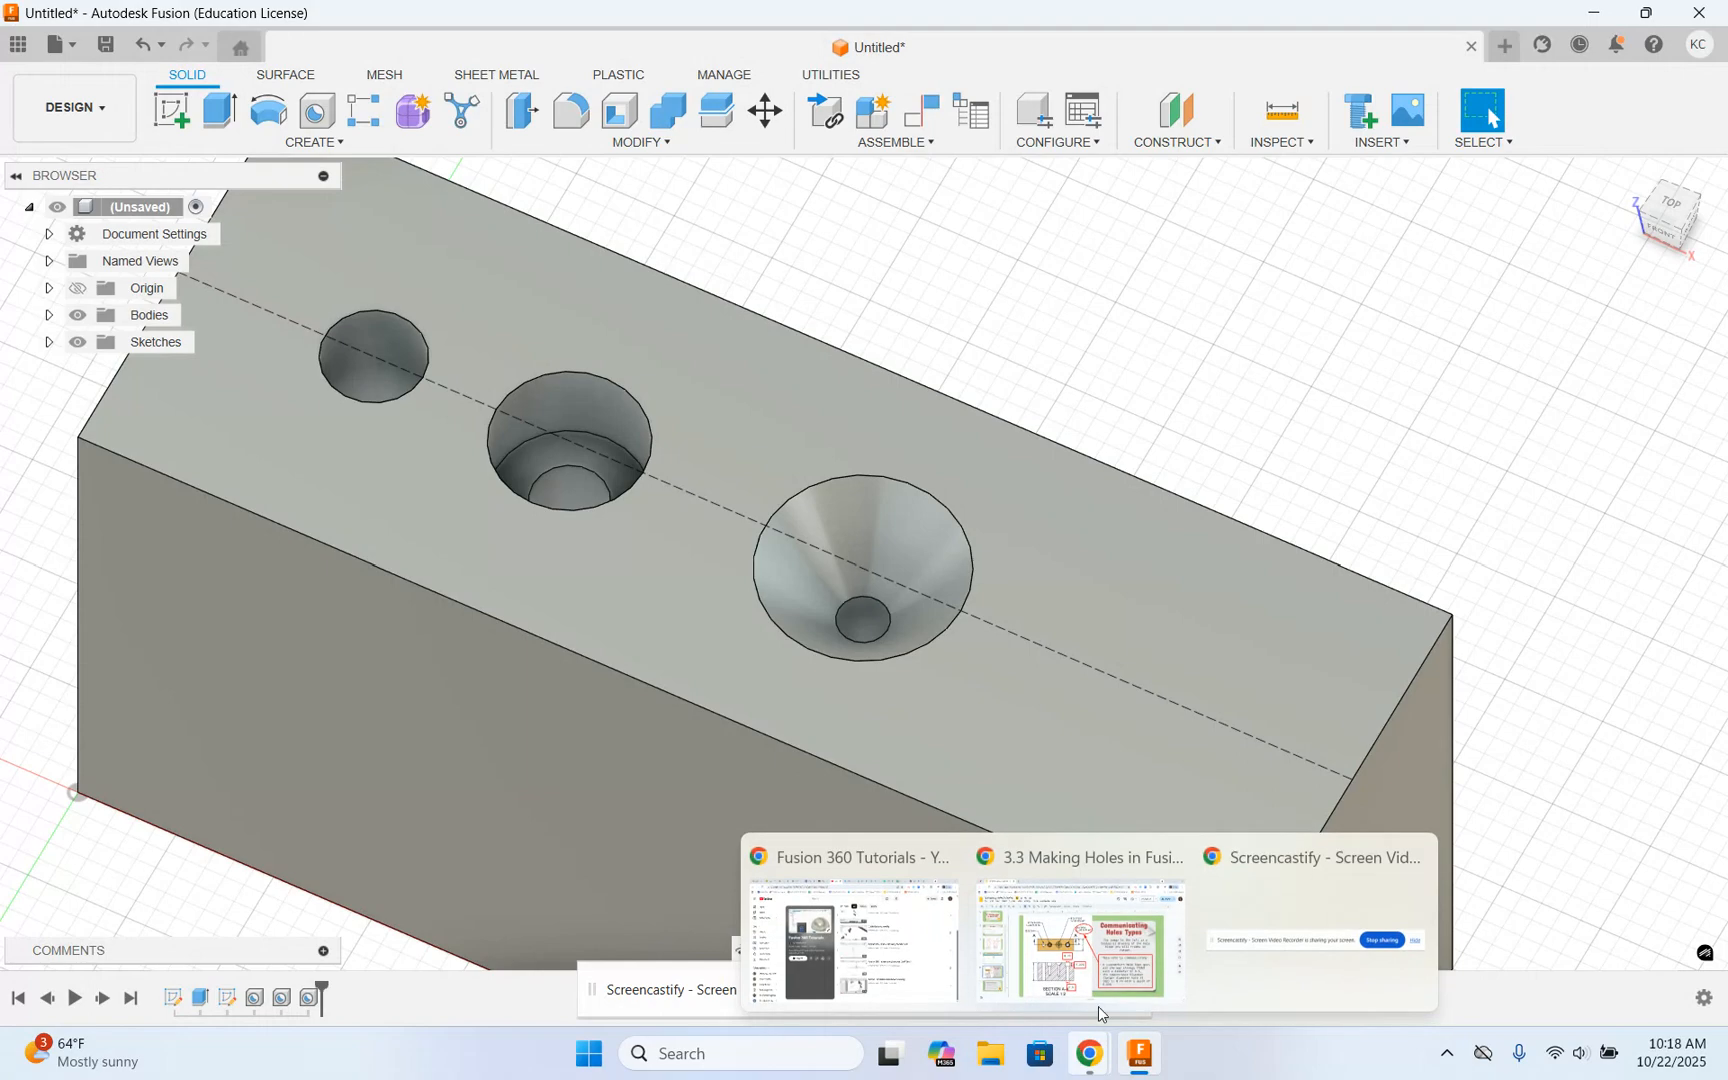
# Step: Check the fourth hole's callout in Google Slides and start a hole in Fusion on the top face beyond the countersink hole
pyautogui.click(1080, 935)
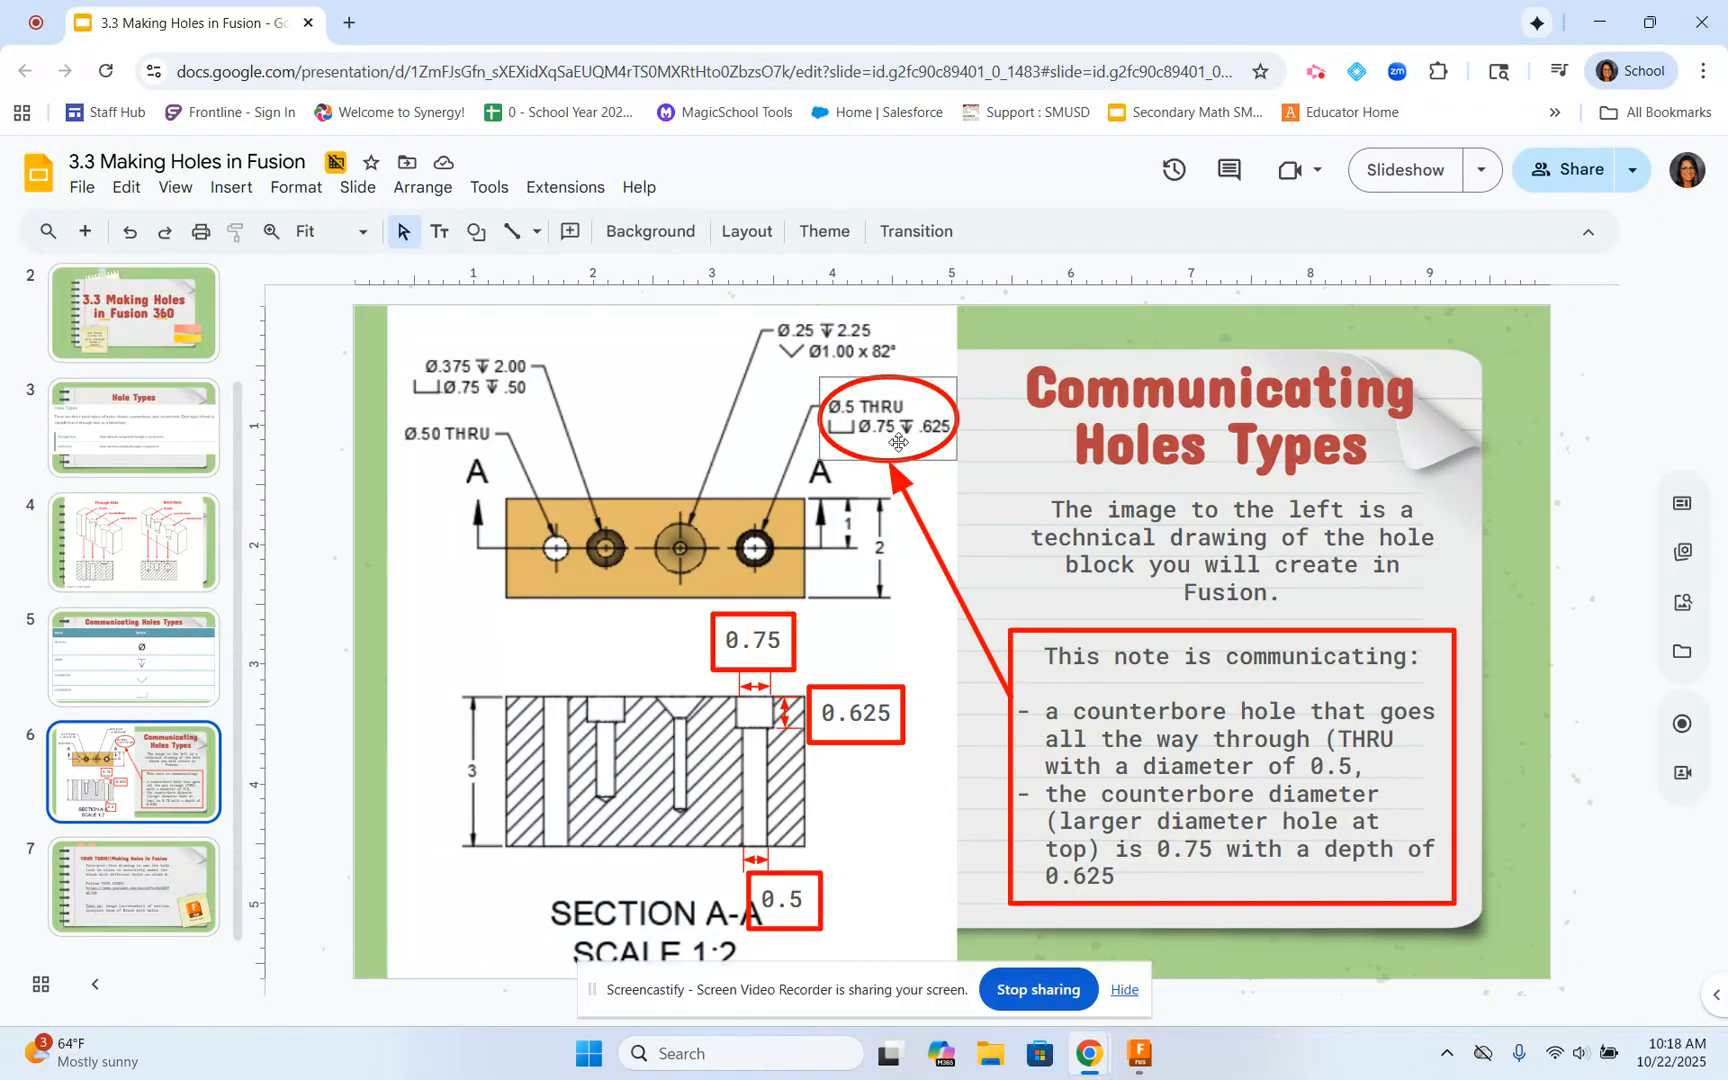
pyautogui.click(1140, 1053)
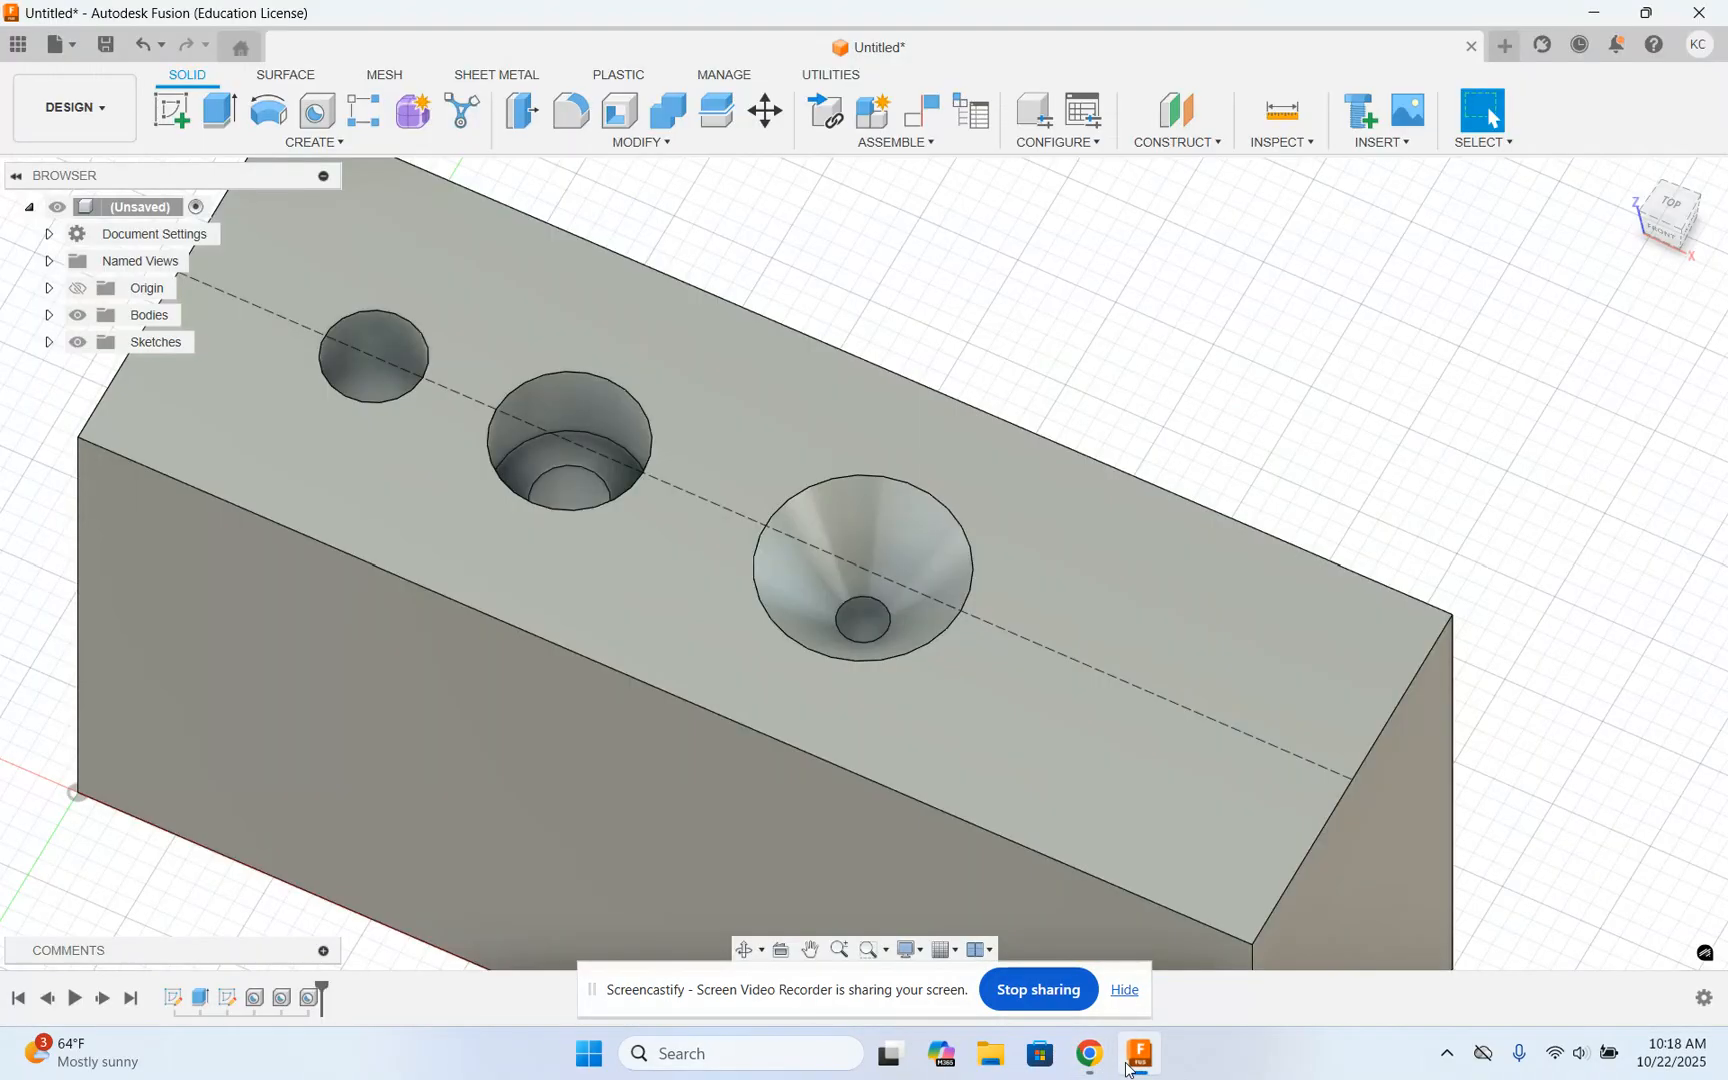
pyautogui.click(316, 110)
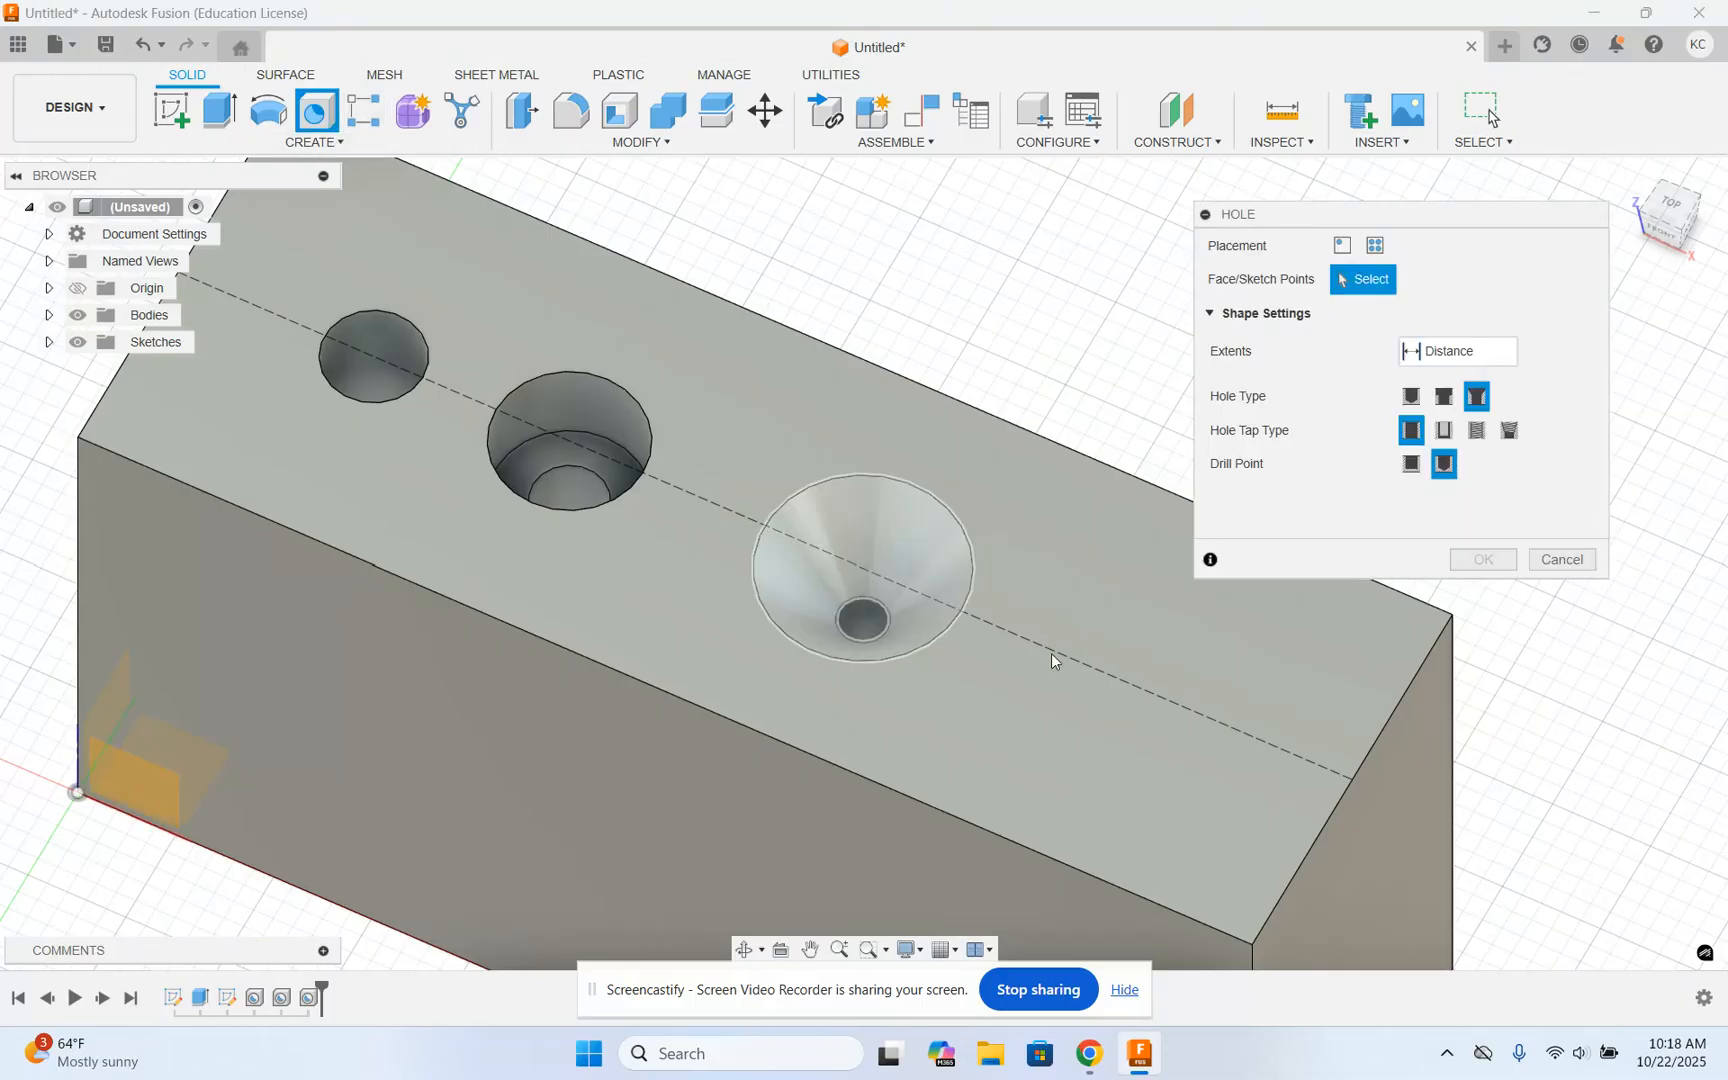
pyautogui.click(1187, 686)
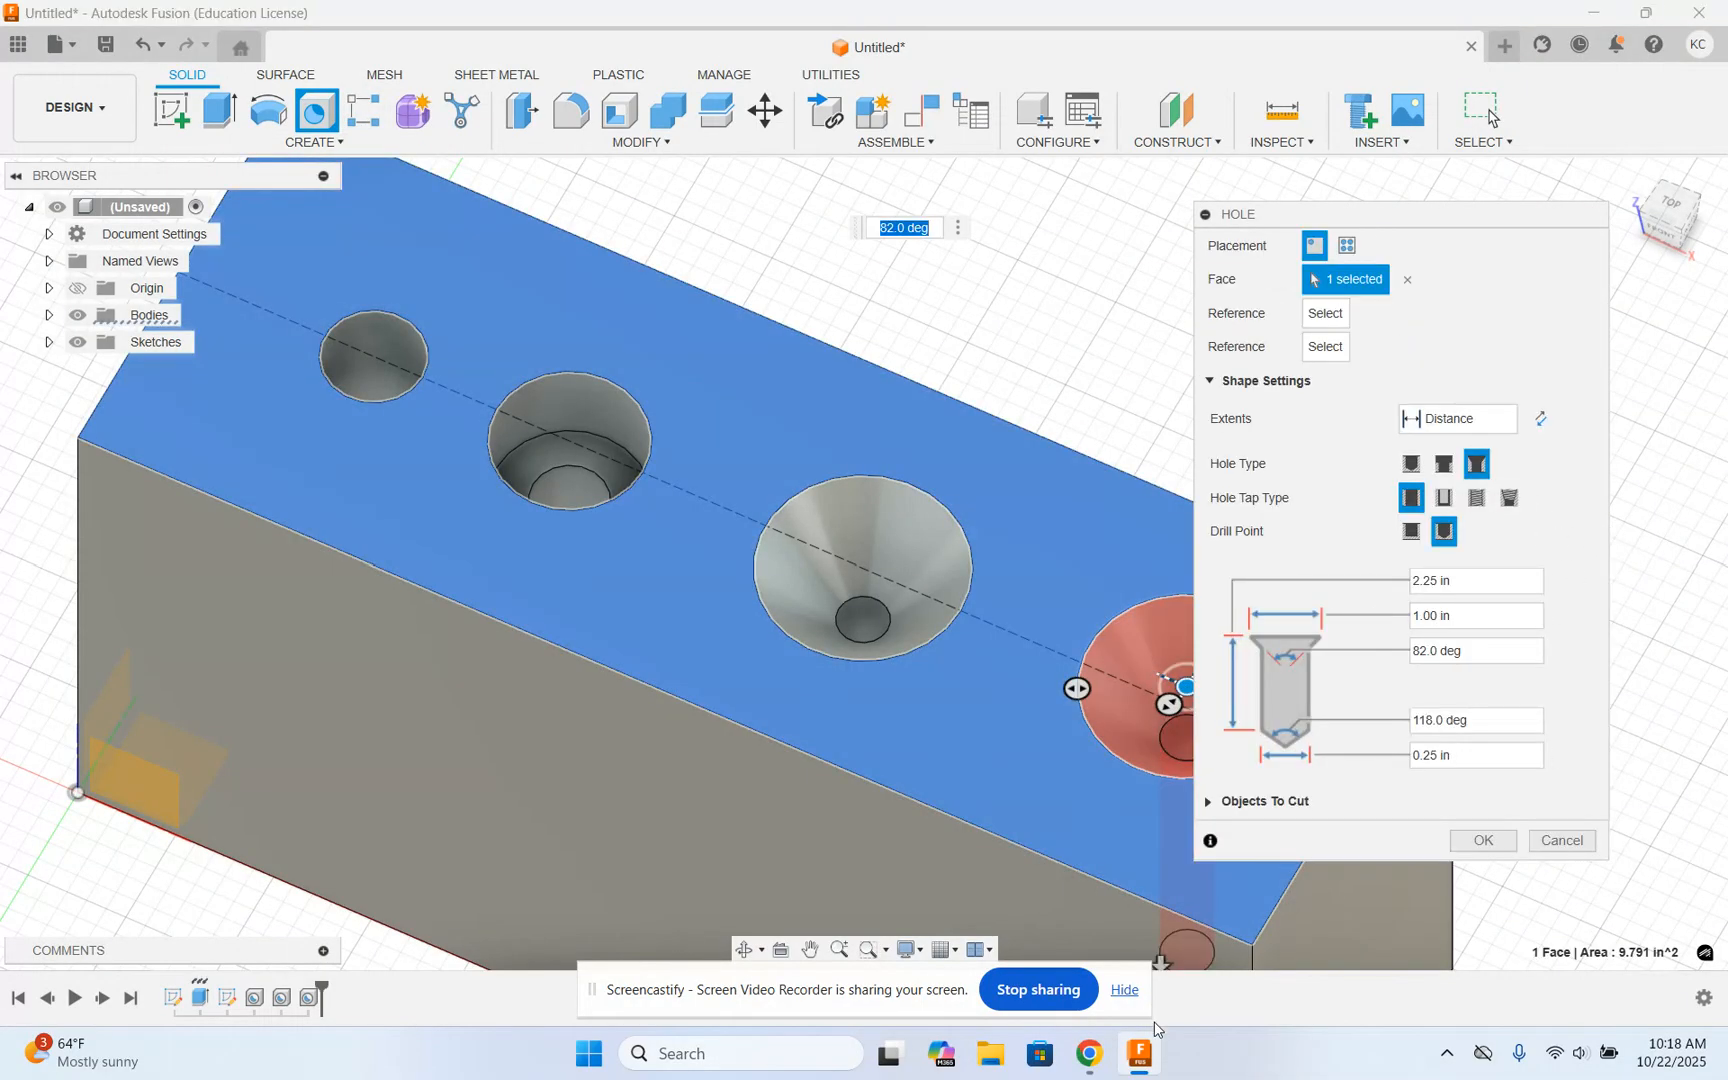
# Step: Recheck the callout in Google Slides and set the new hole's type to Counterbore
pyautogui.moveTo(1090, 1053)
pyautogui.click(1030, 962)
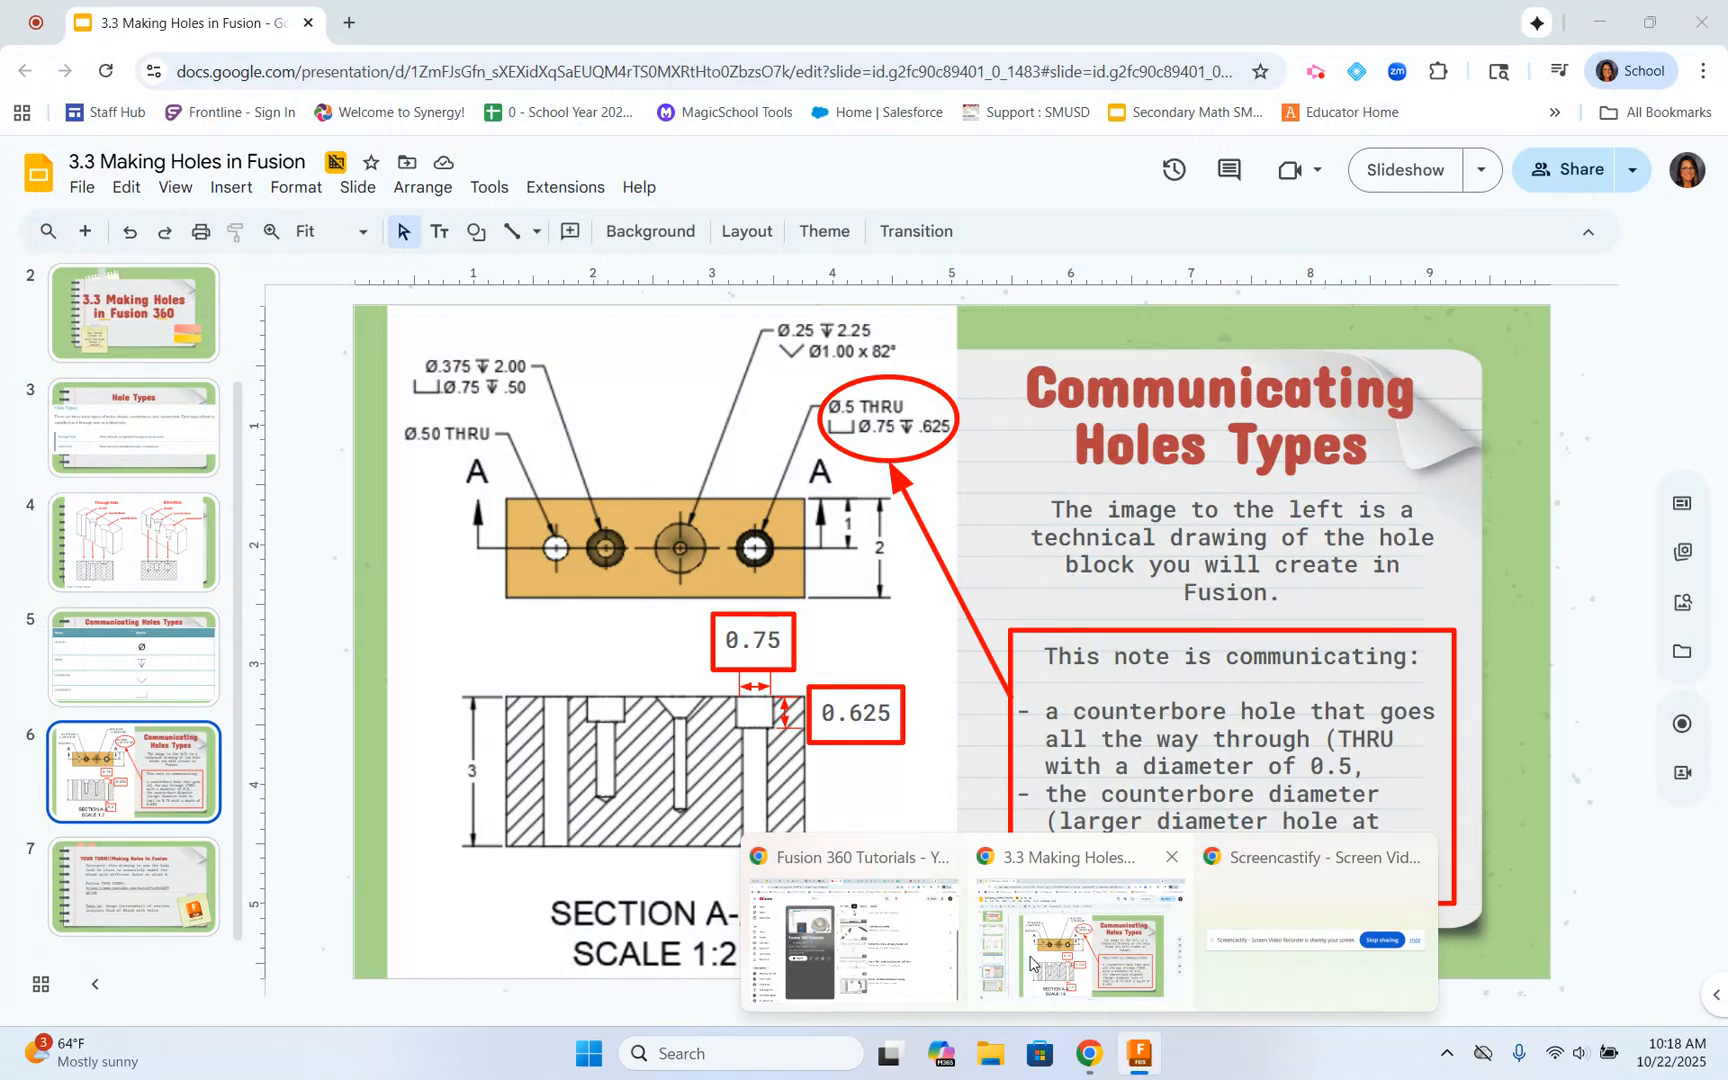
pyautogui.hotkey('alt', 'Tab')
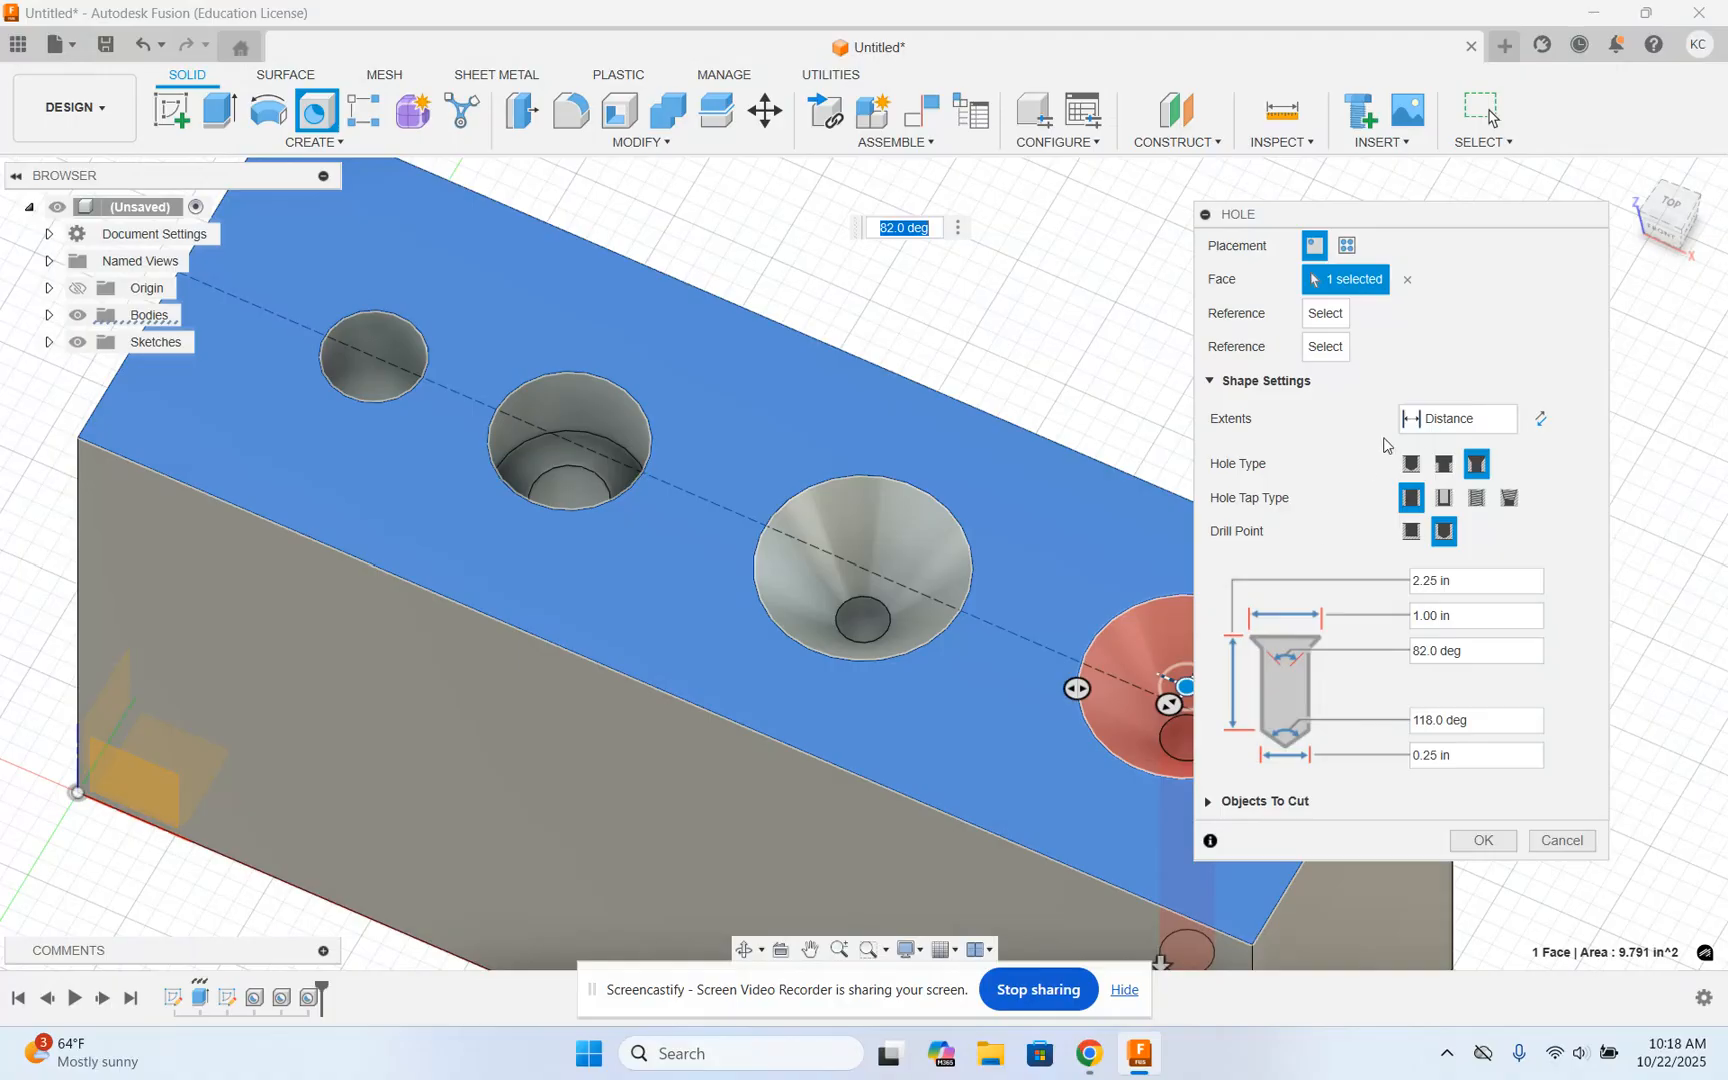
pyautogui.click(1449, 468)
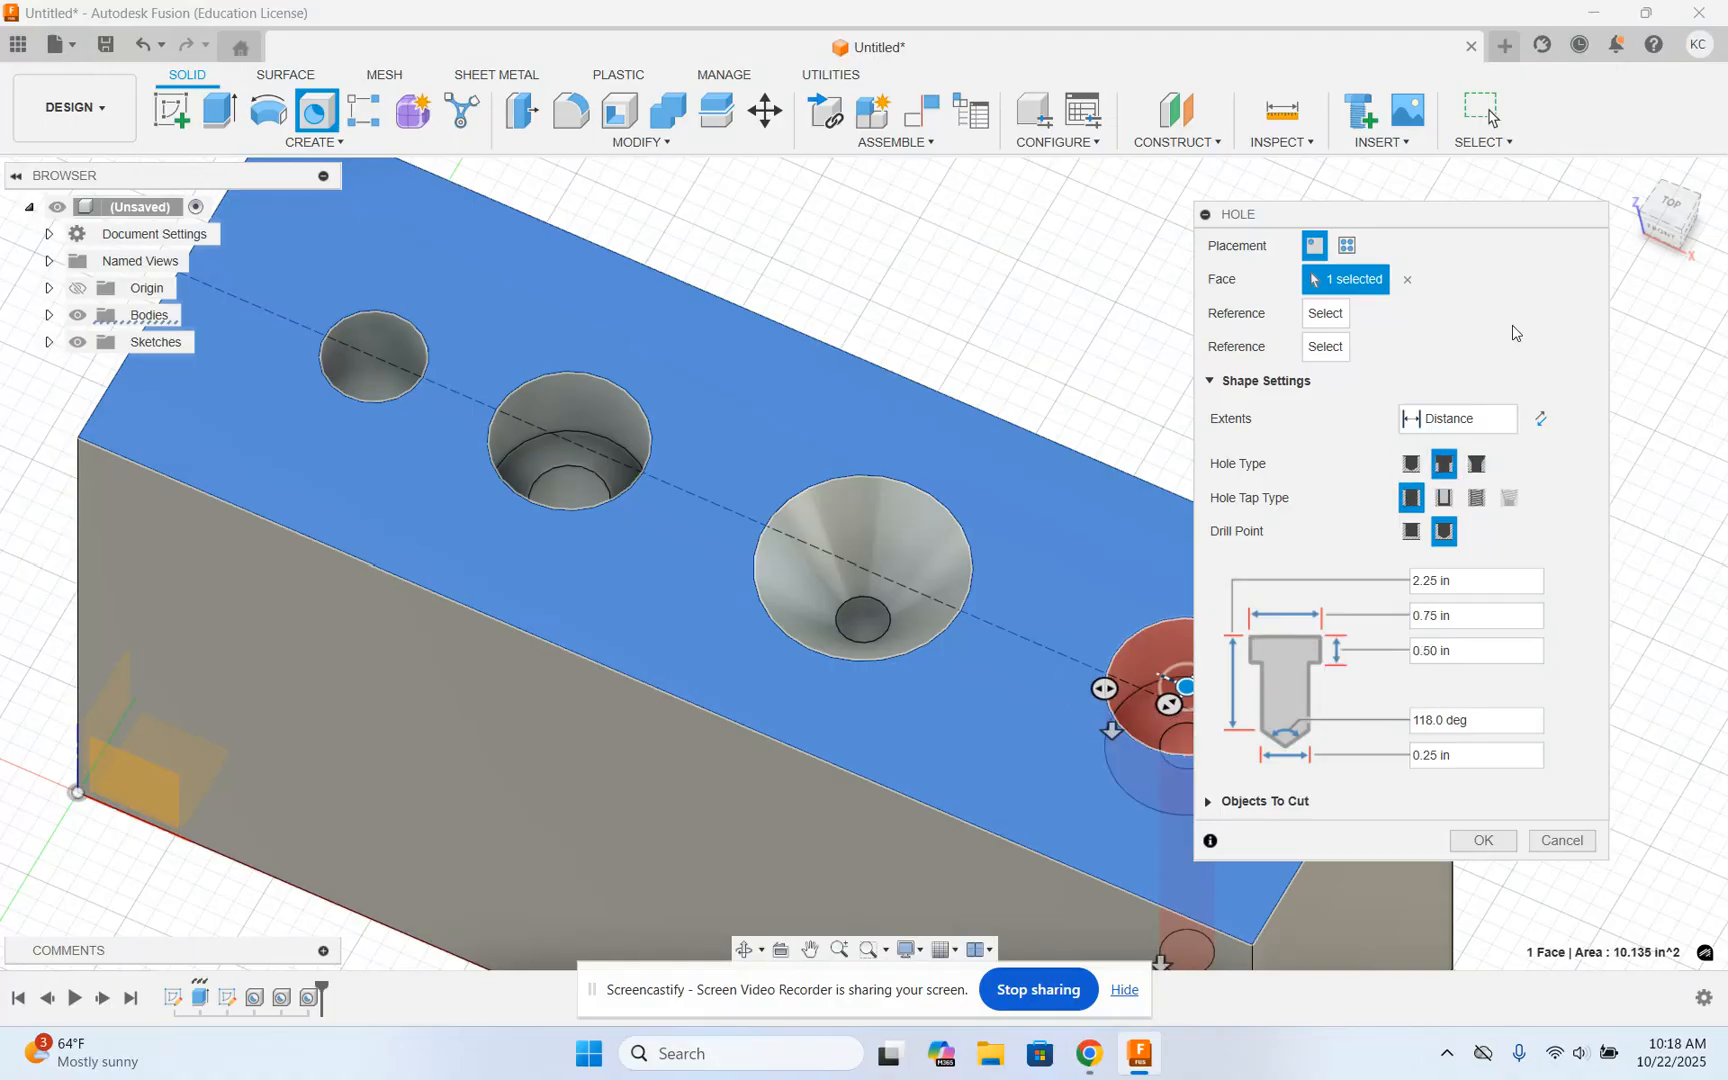
pyautogui.moveTo(1441, 205); pyautogui.dragTo(592, 211)
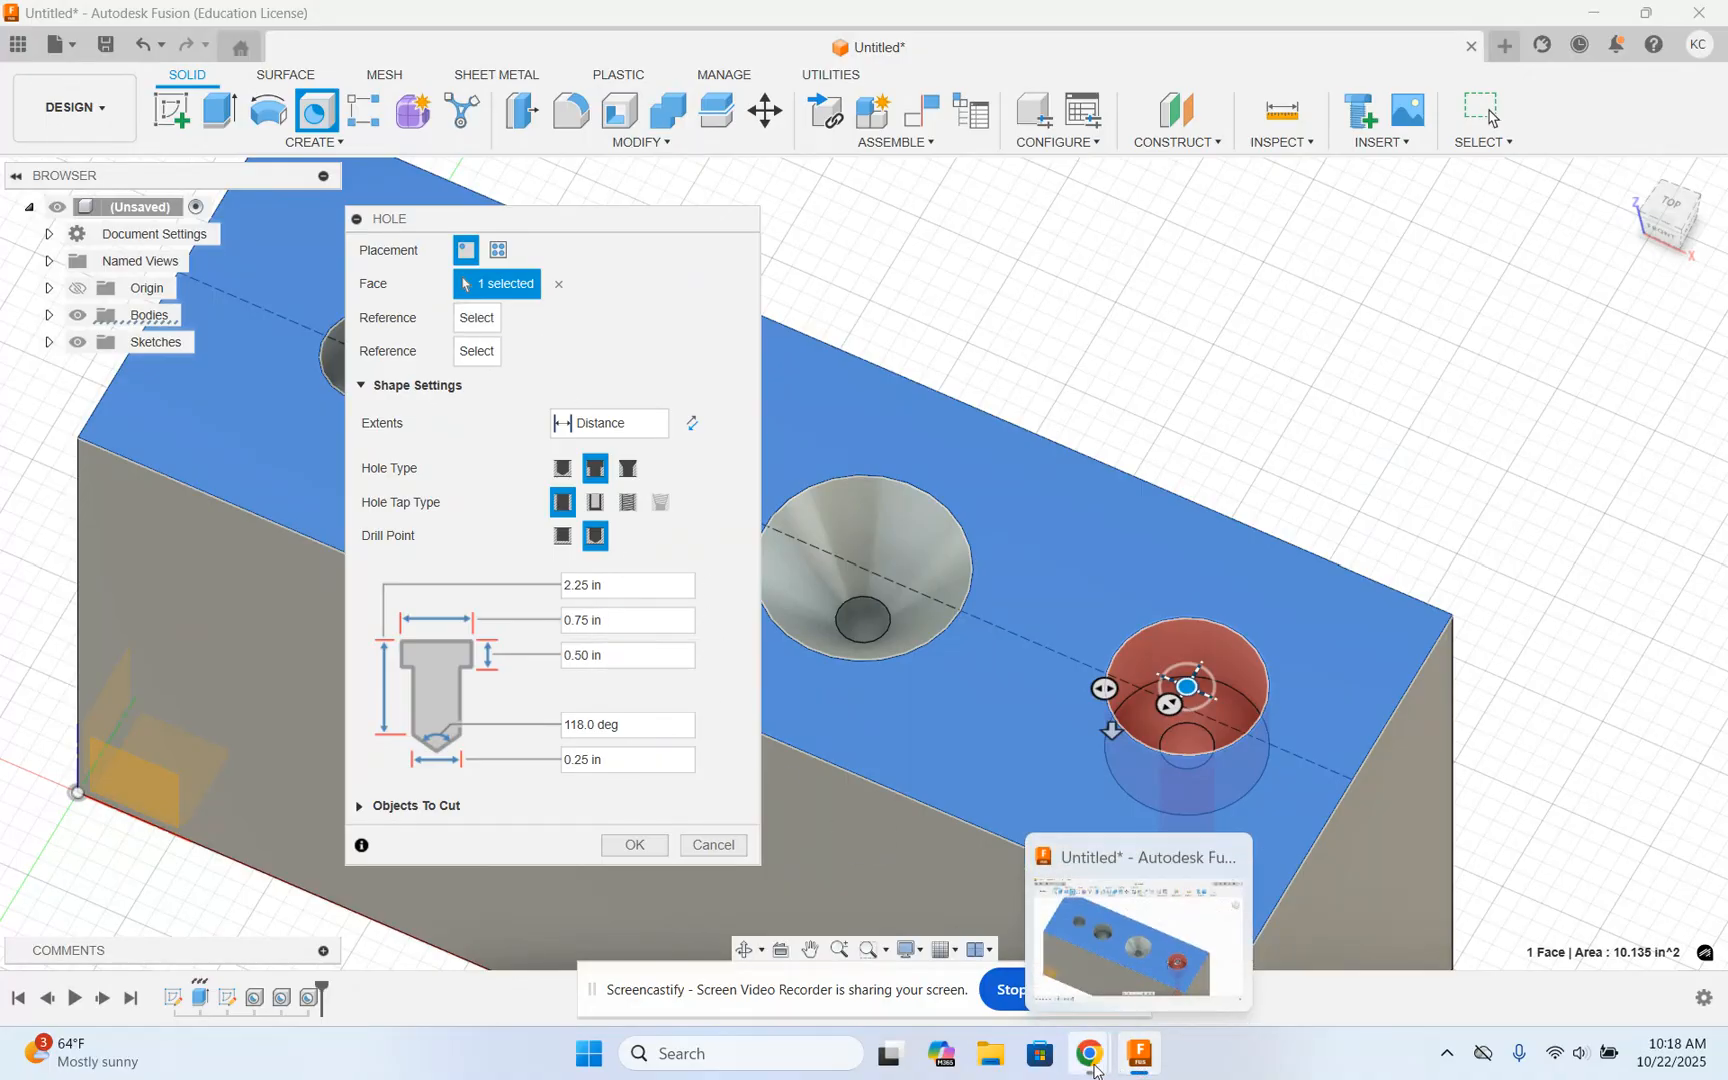
# Step: Set the counterbore hole's extents to All and its diameter to 0.5 in, consulting the callout in Google Slides
pyautogui.moveTo(1089, 1053)
pyautogui.click(1084, 938)
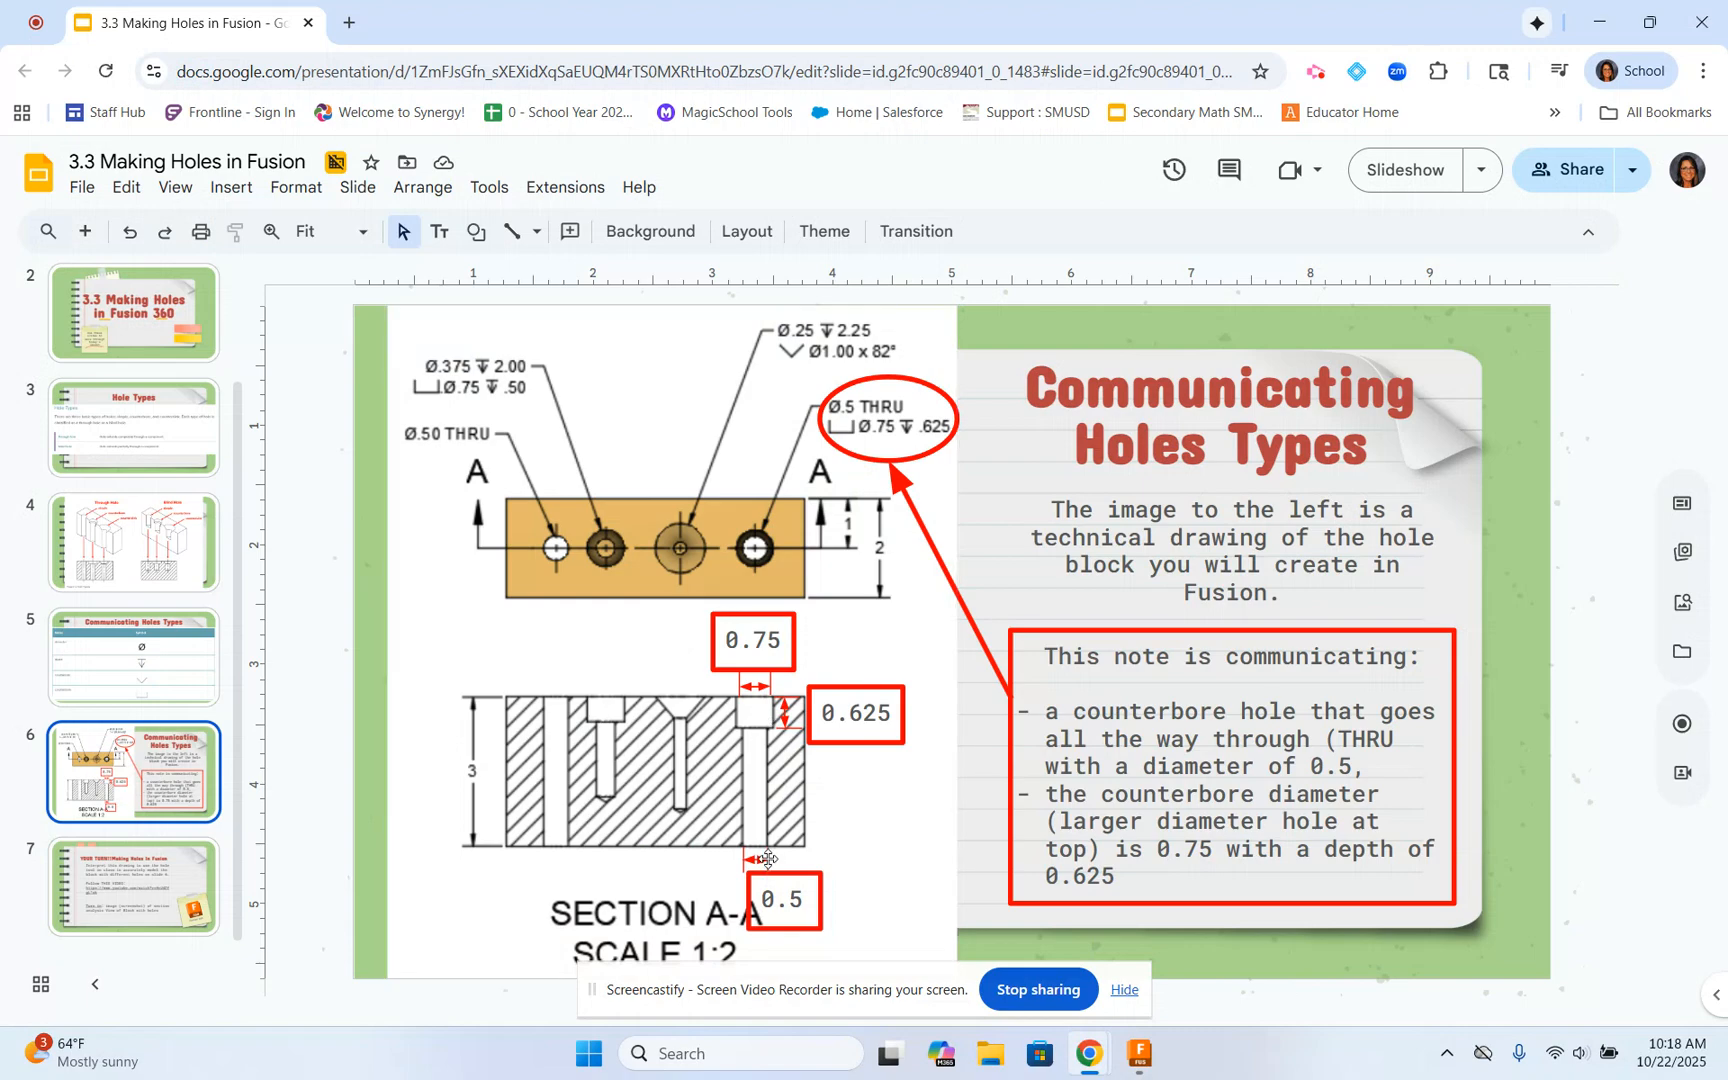
pyautogui.click(1139, 1053)
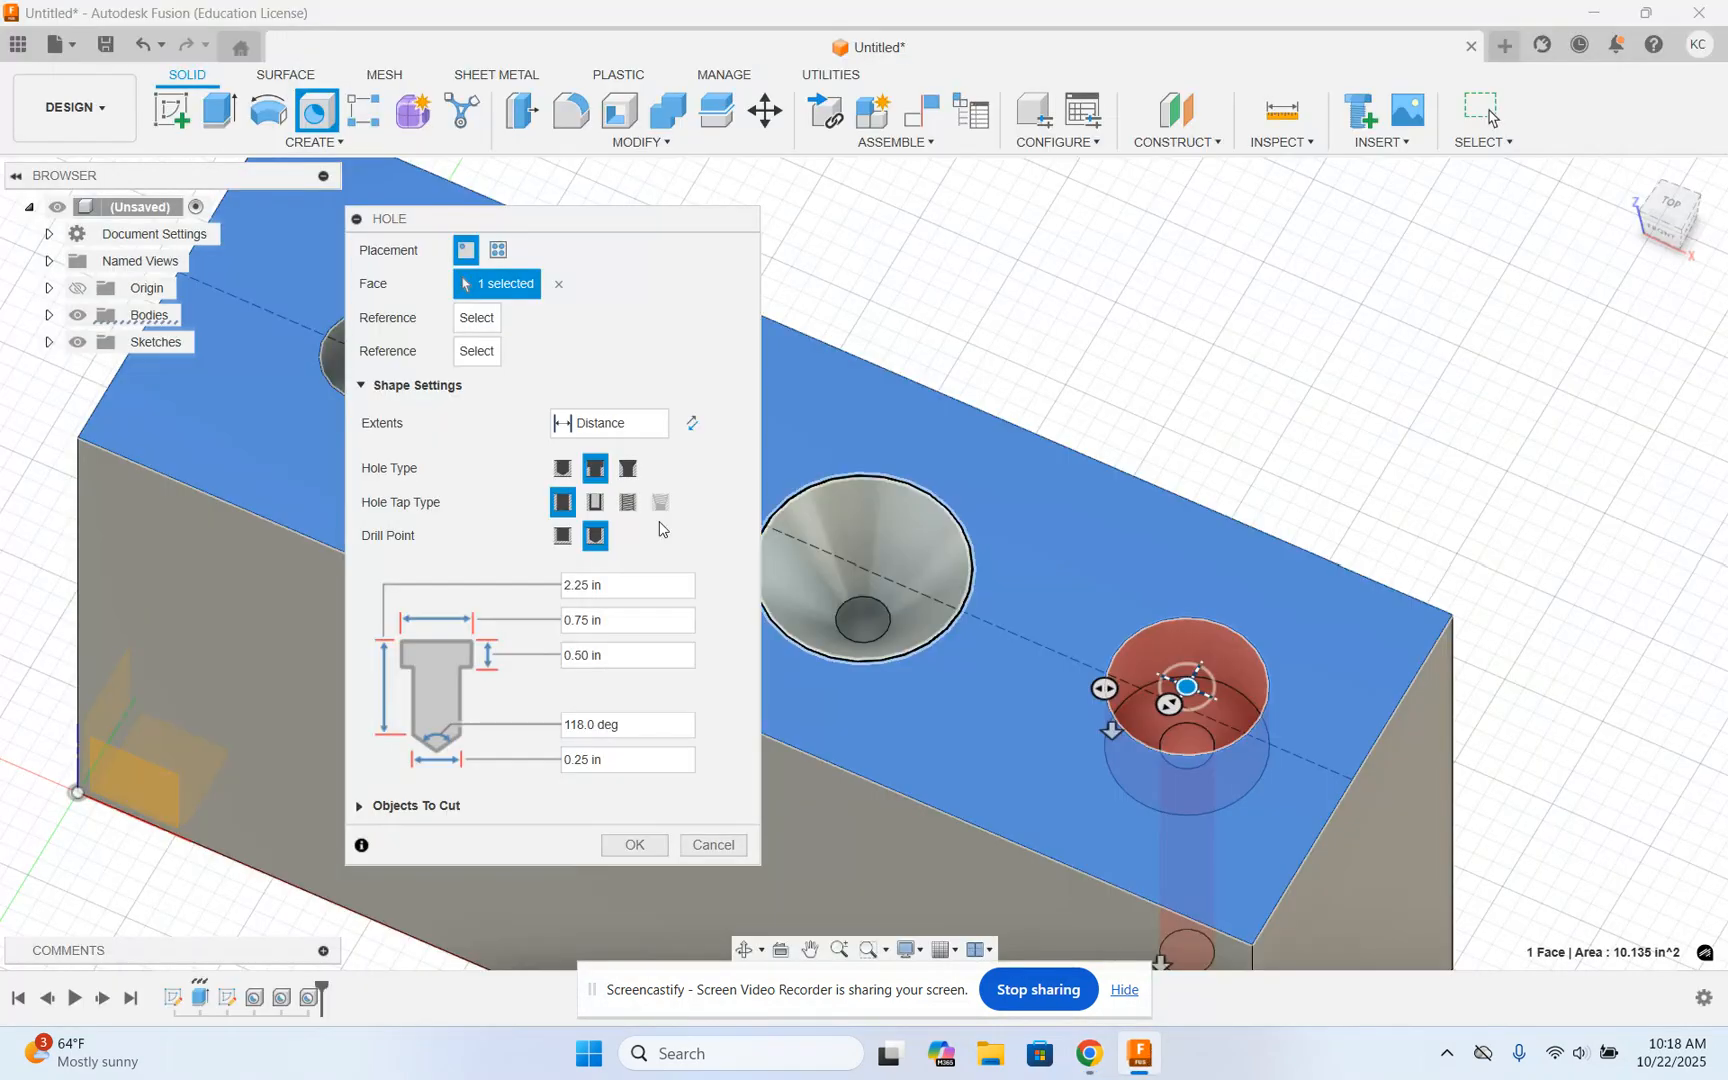
pyautogui.click(619, 428)
pyautogui.click(588, 490)
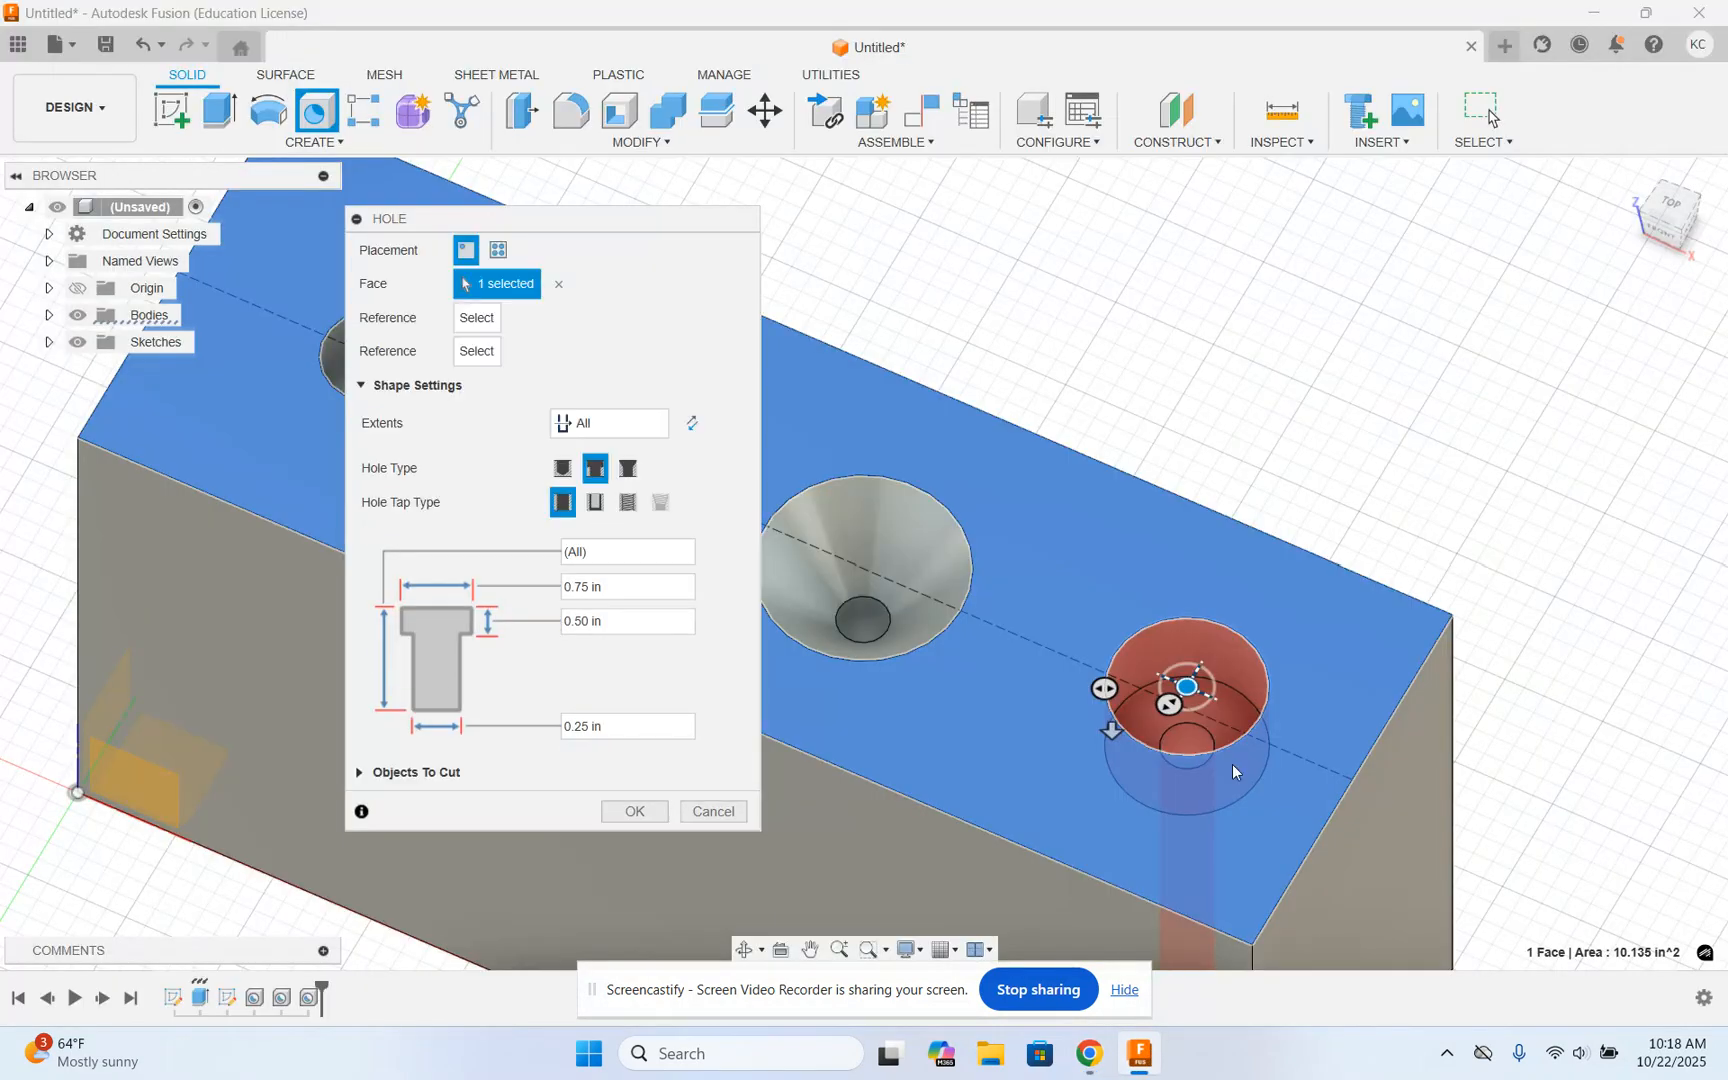
pyautogui.moveTo(1089, 1053)
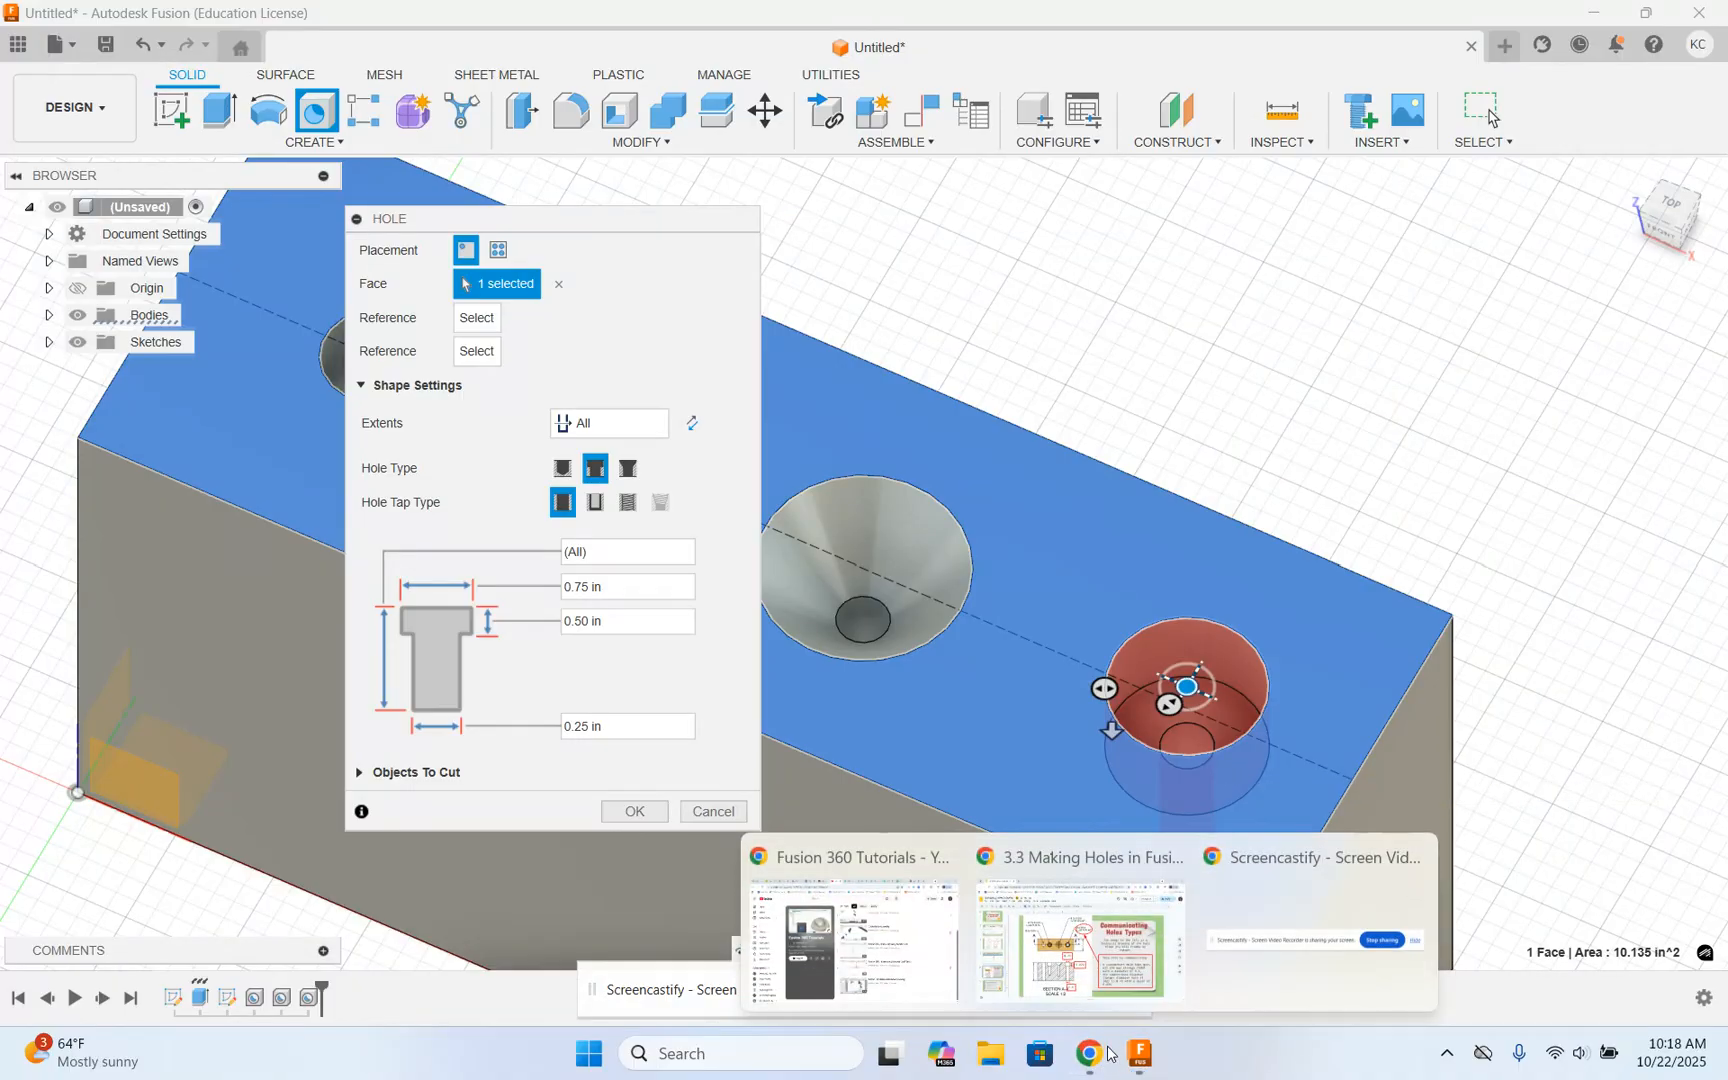
pyautogui.click(1033, 893)
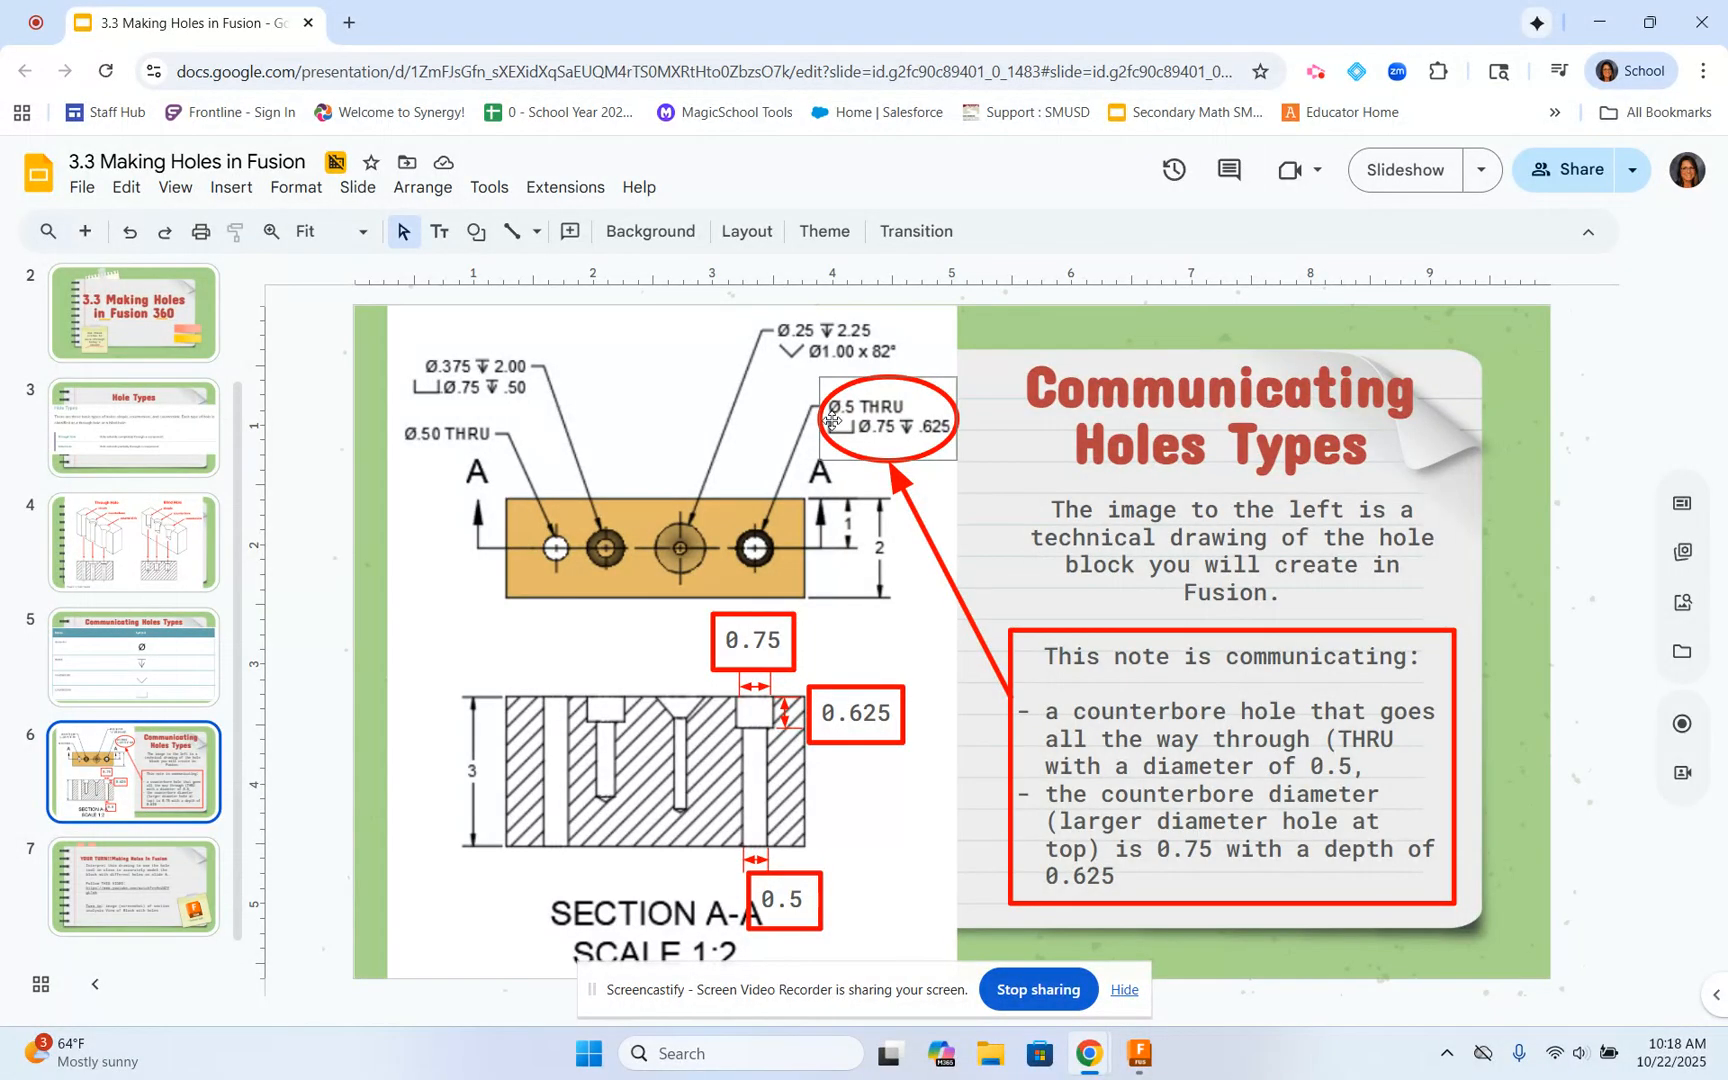
pyautogui.click(1140, 1053)
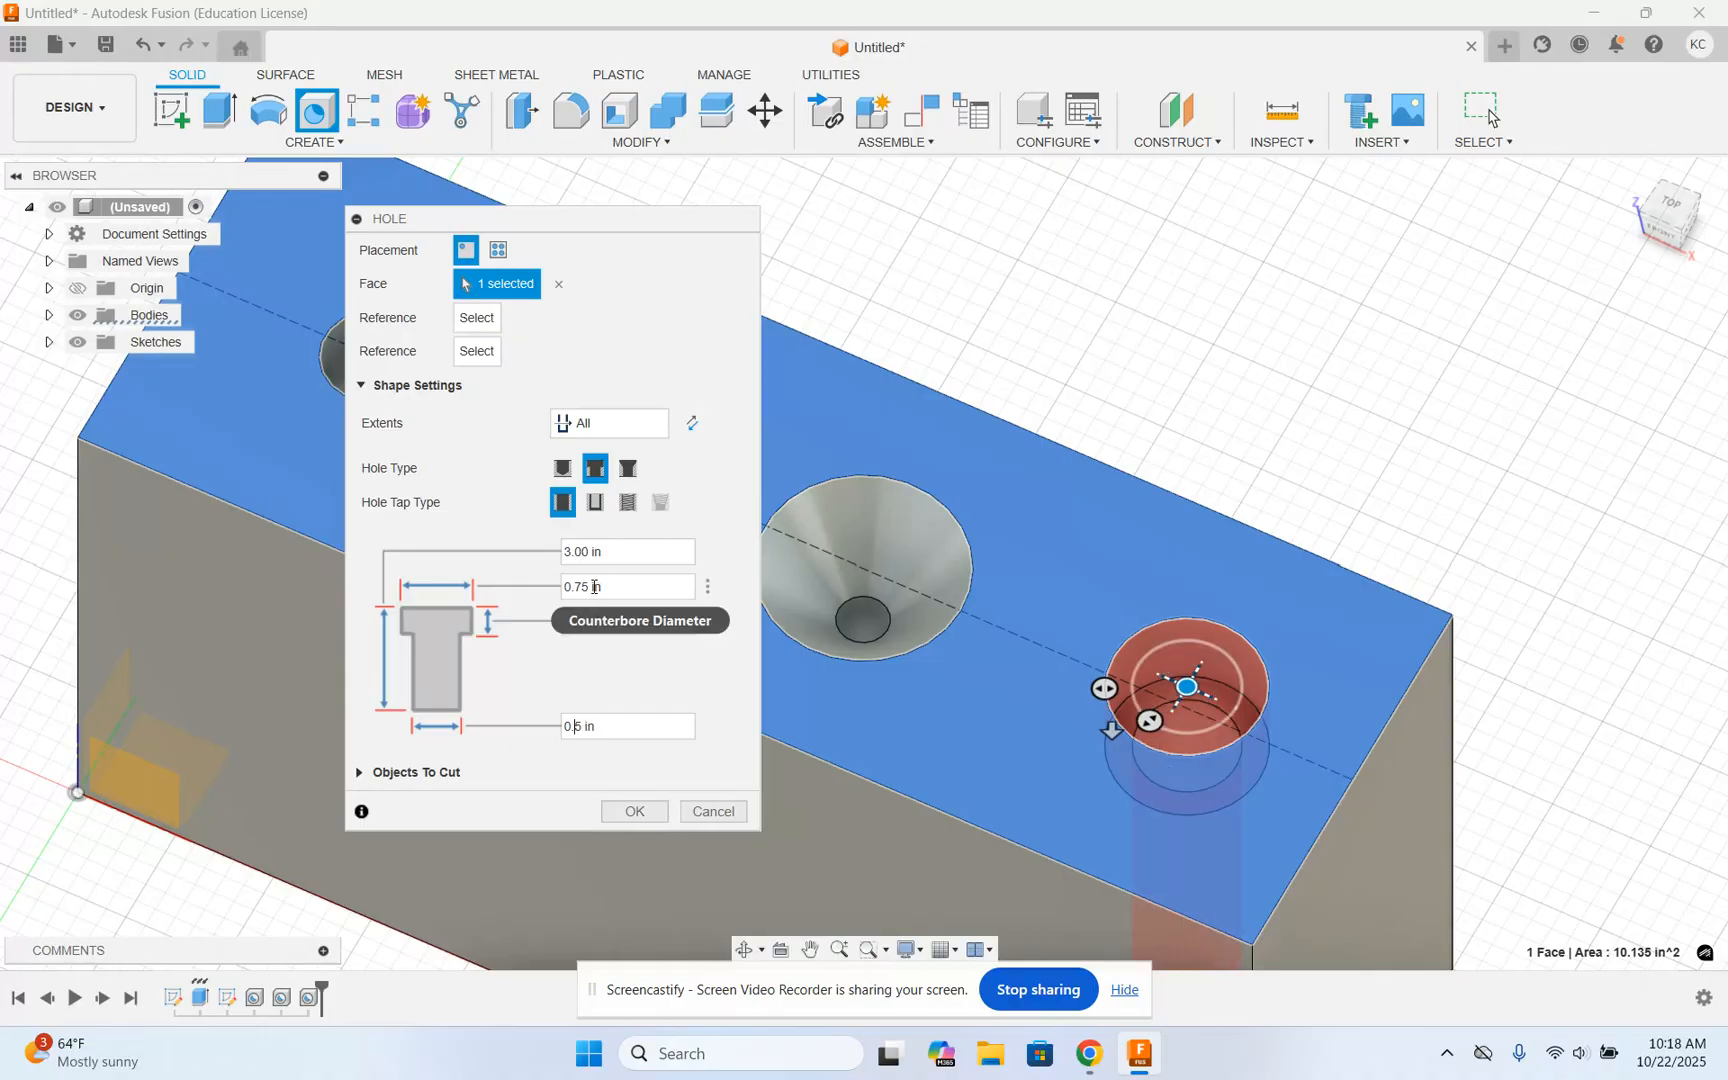
# Step: Set the hole's counterbore depth to 0.6250 in, checking the counterbore dimensions against the Google Slides drawing
pyautogui.moveTo(1089, 1053)
pyautogui.click(1062, 954)
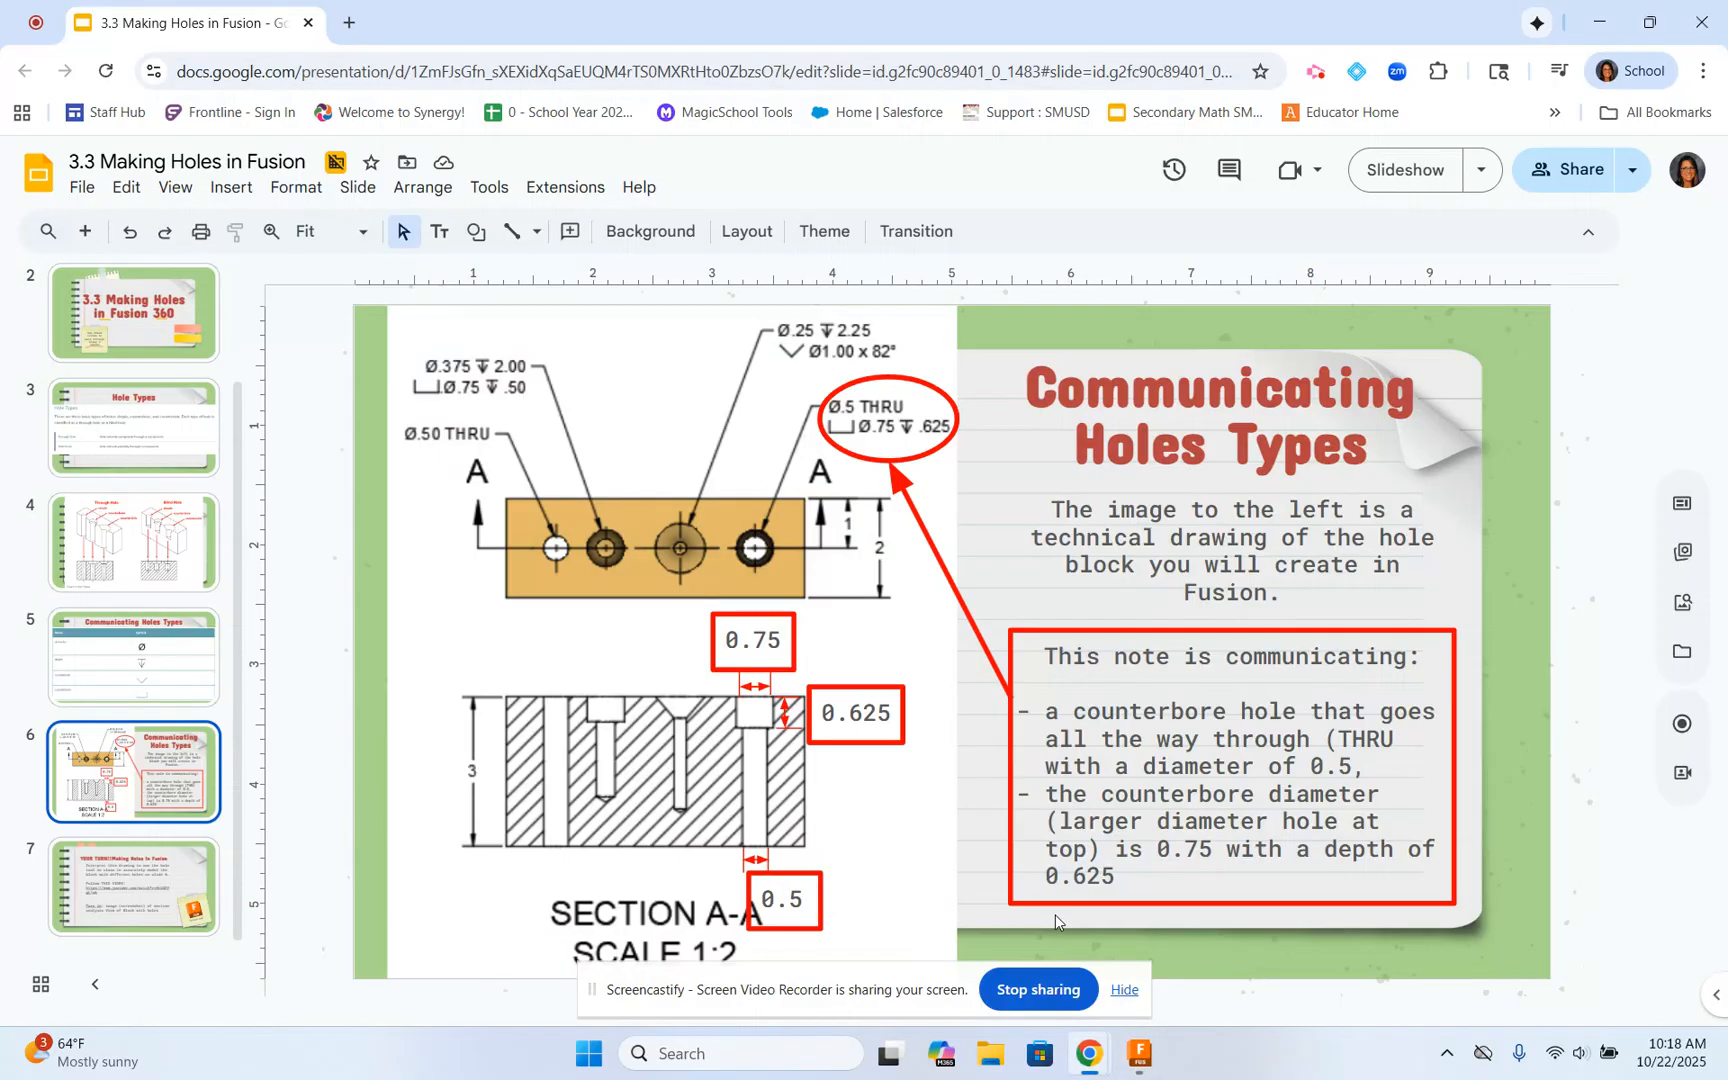
pyautogui.moveTo(1139, 1053)
pyautogui.click(1120, 950)
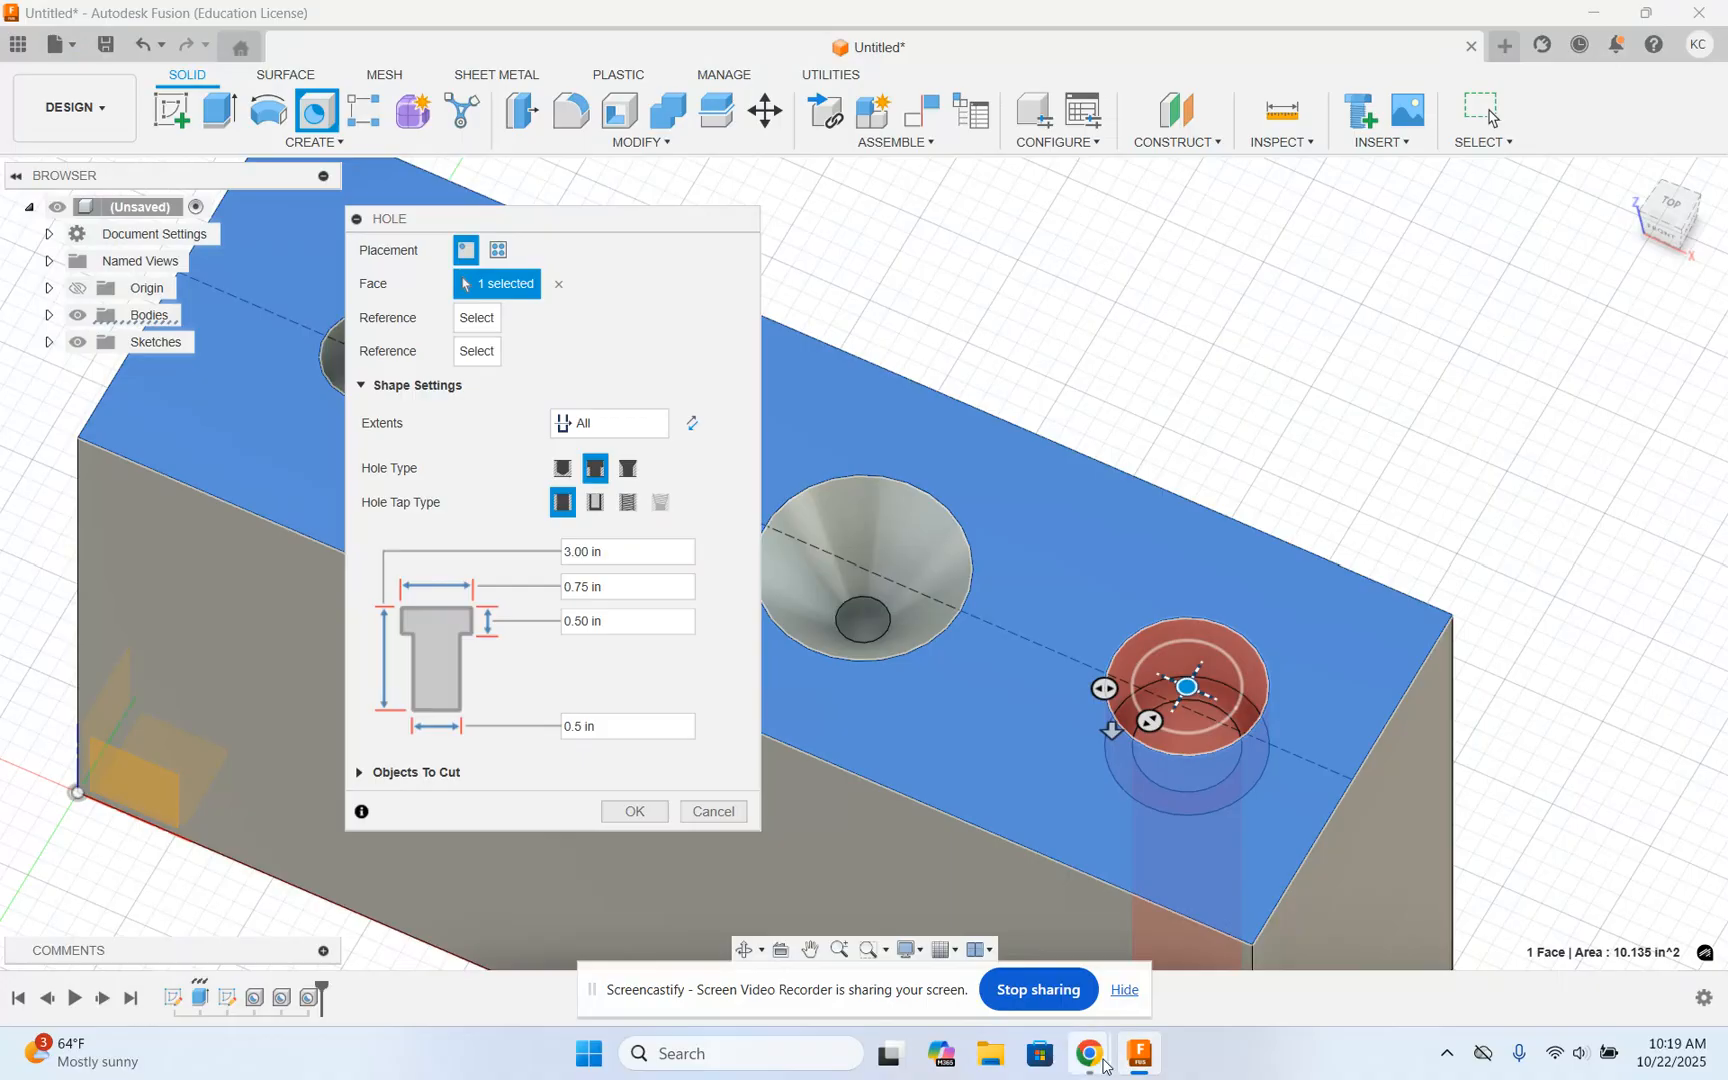
pyautogui.moveTo(1097, 1064)
pyautogui.click(1088, 960)
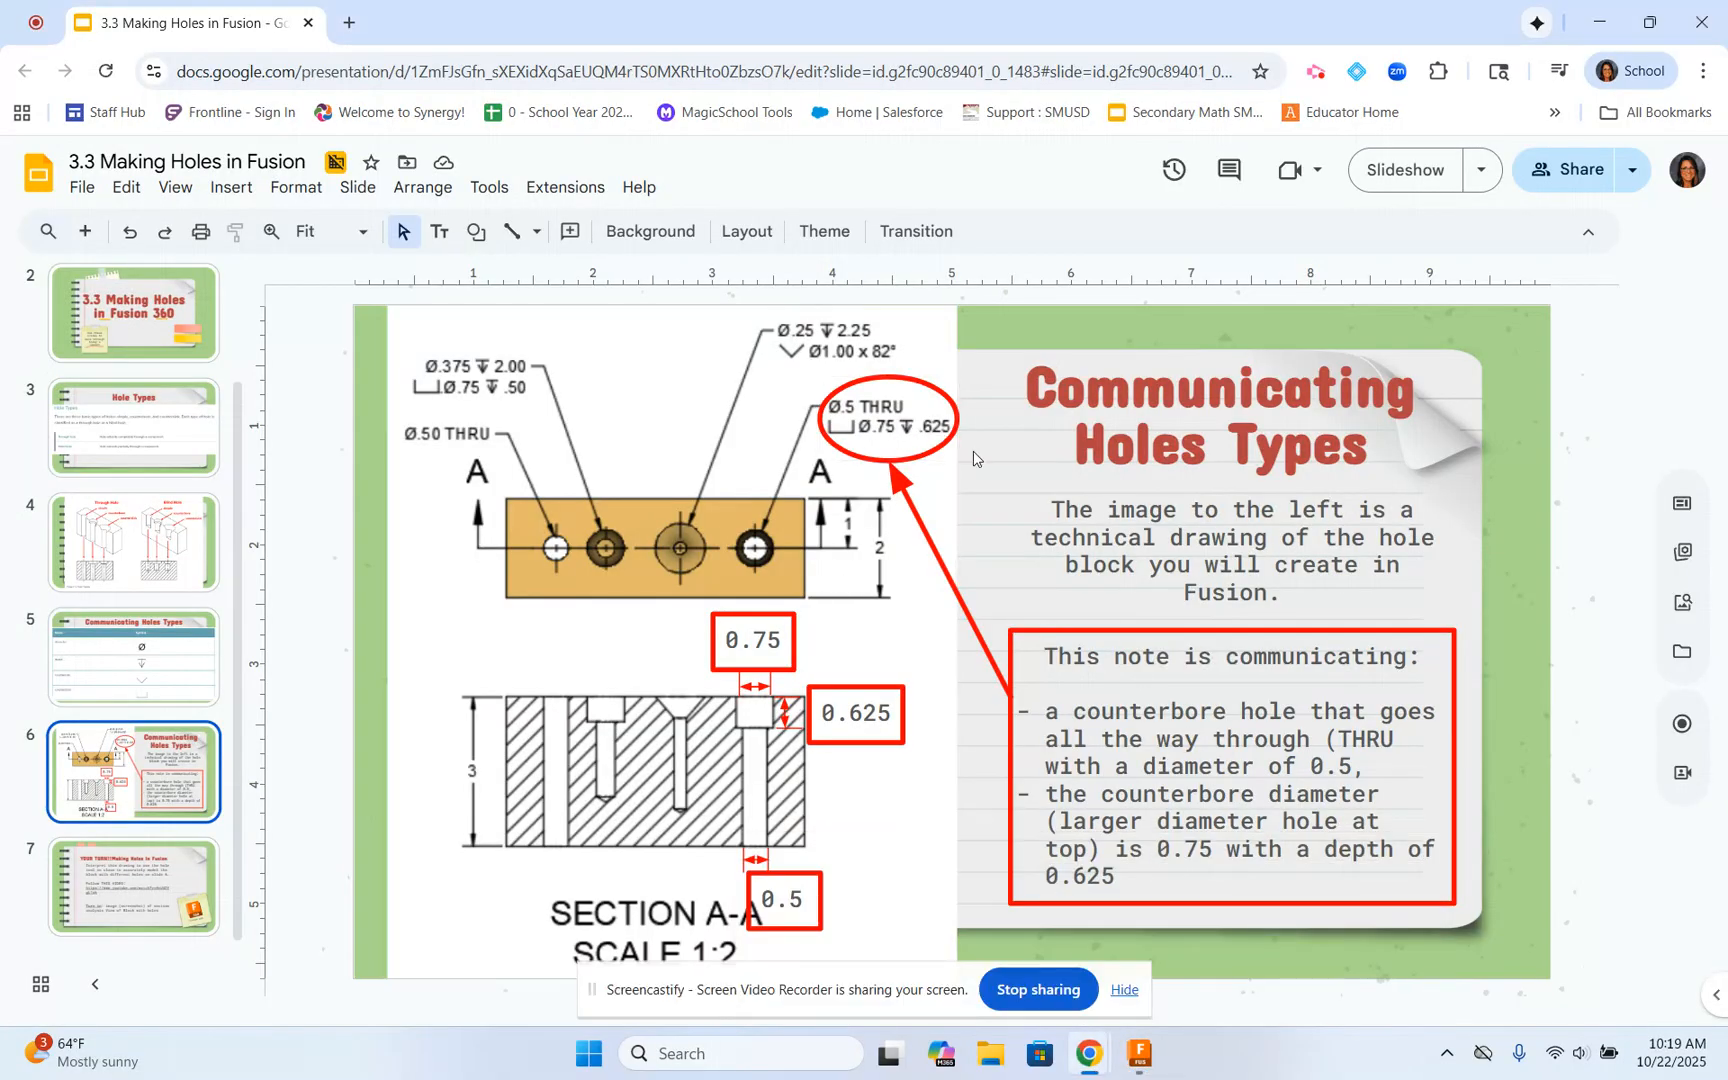
pyautogui.click(1135, 1055)
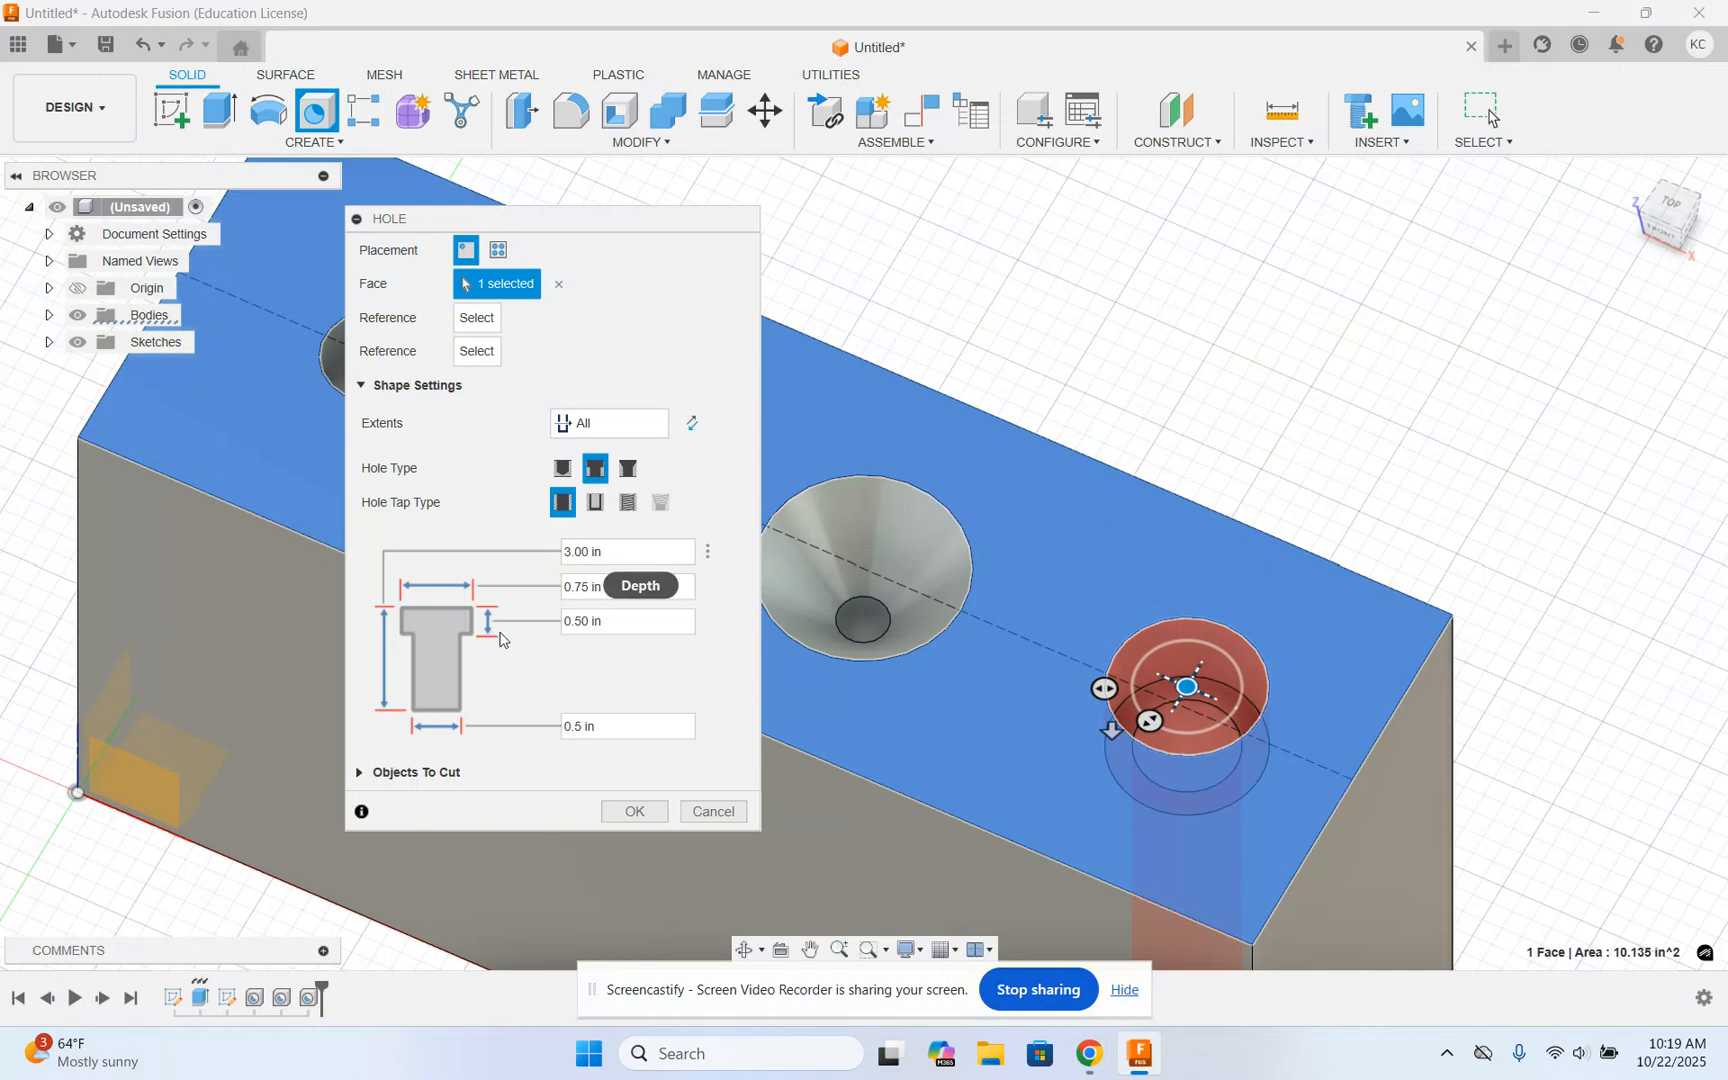
pyautogui.click(583, 621)
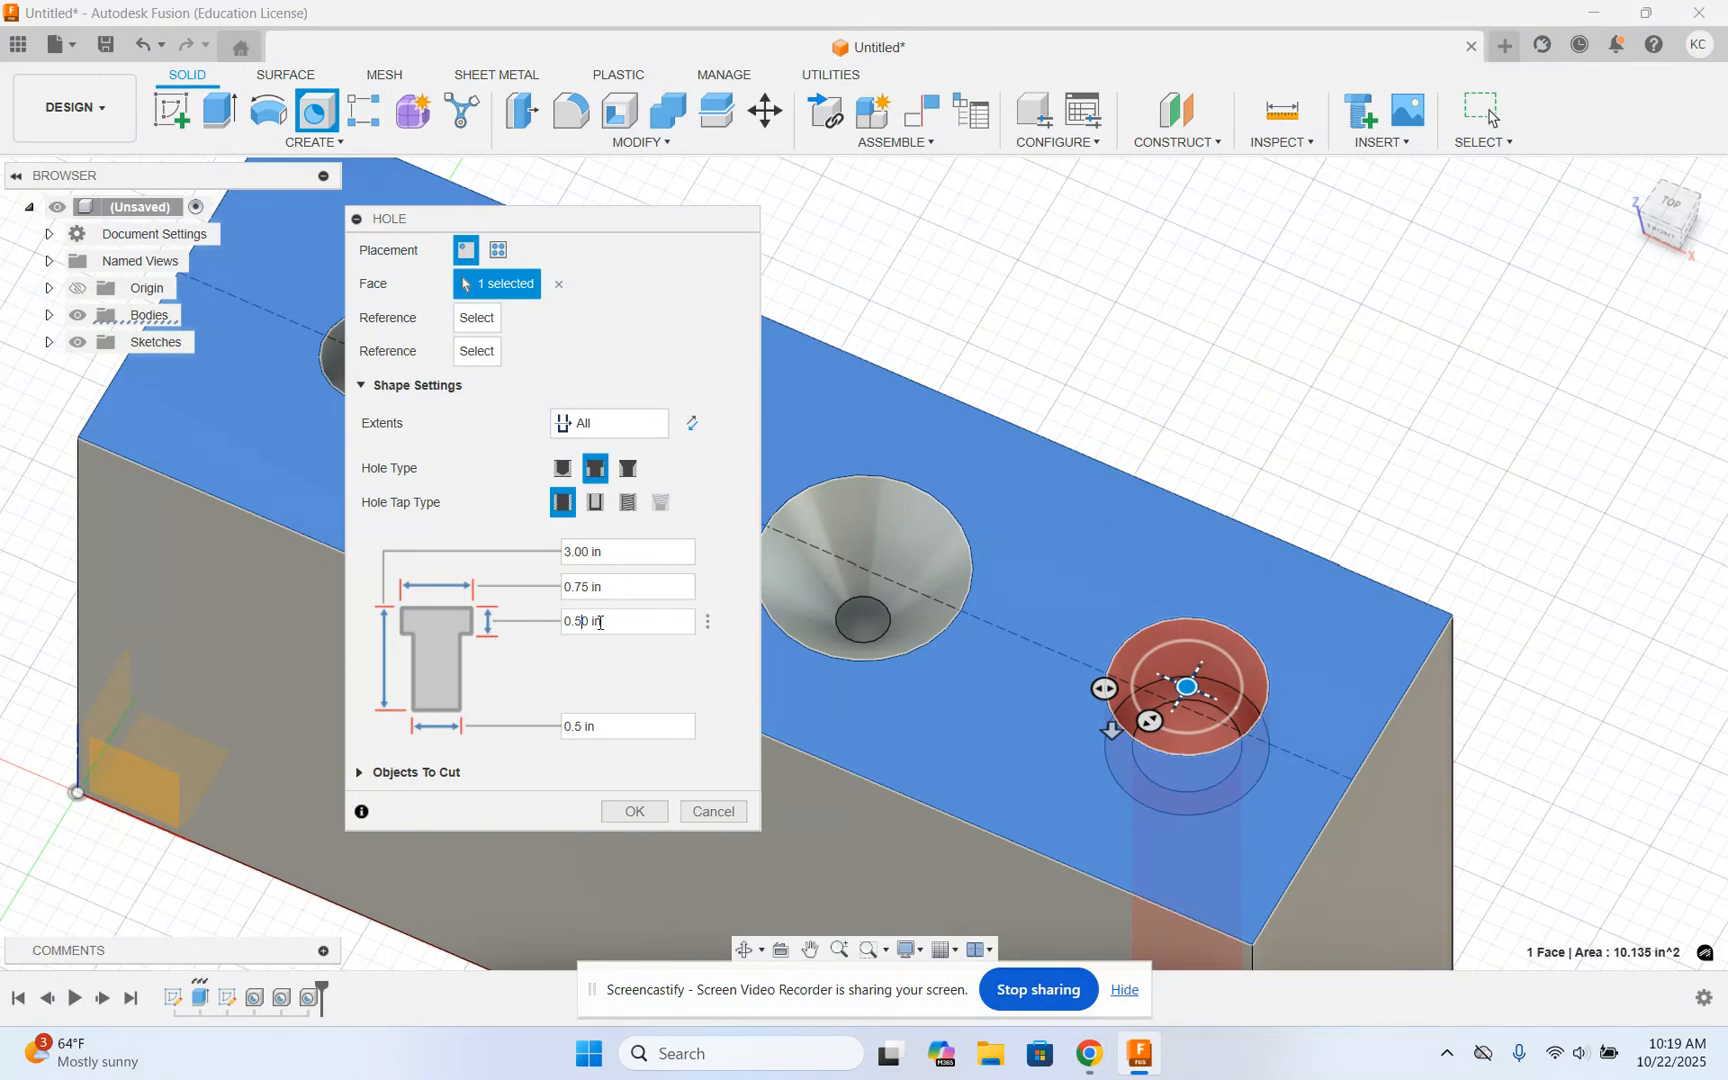
pyautogui.moveTo(1090, 1068)
pyautogui.moveTo(1070, 950)
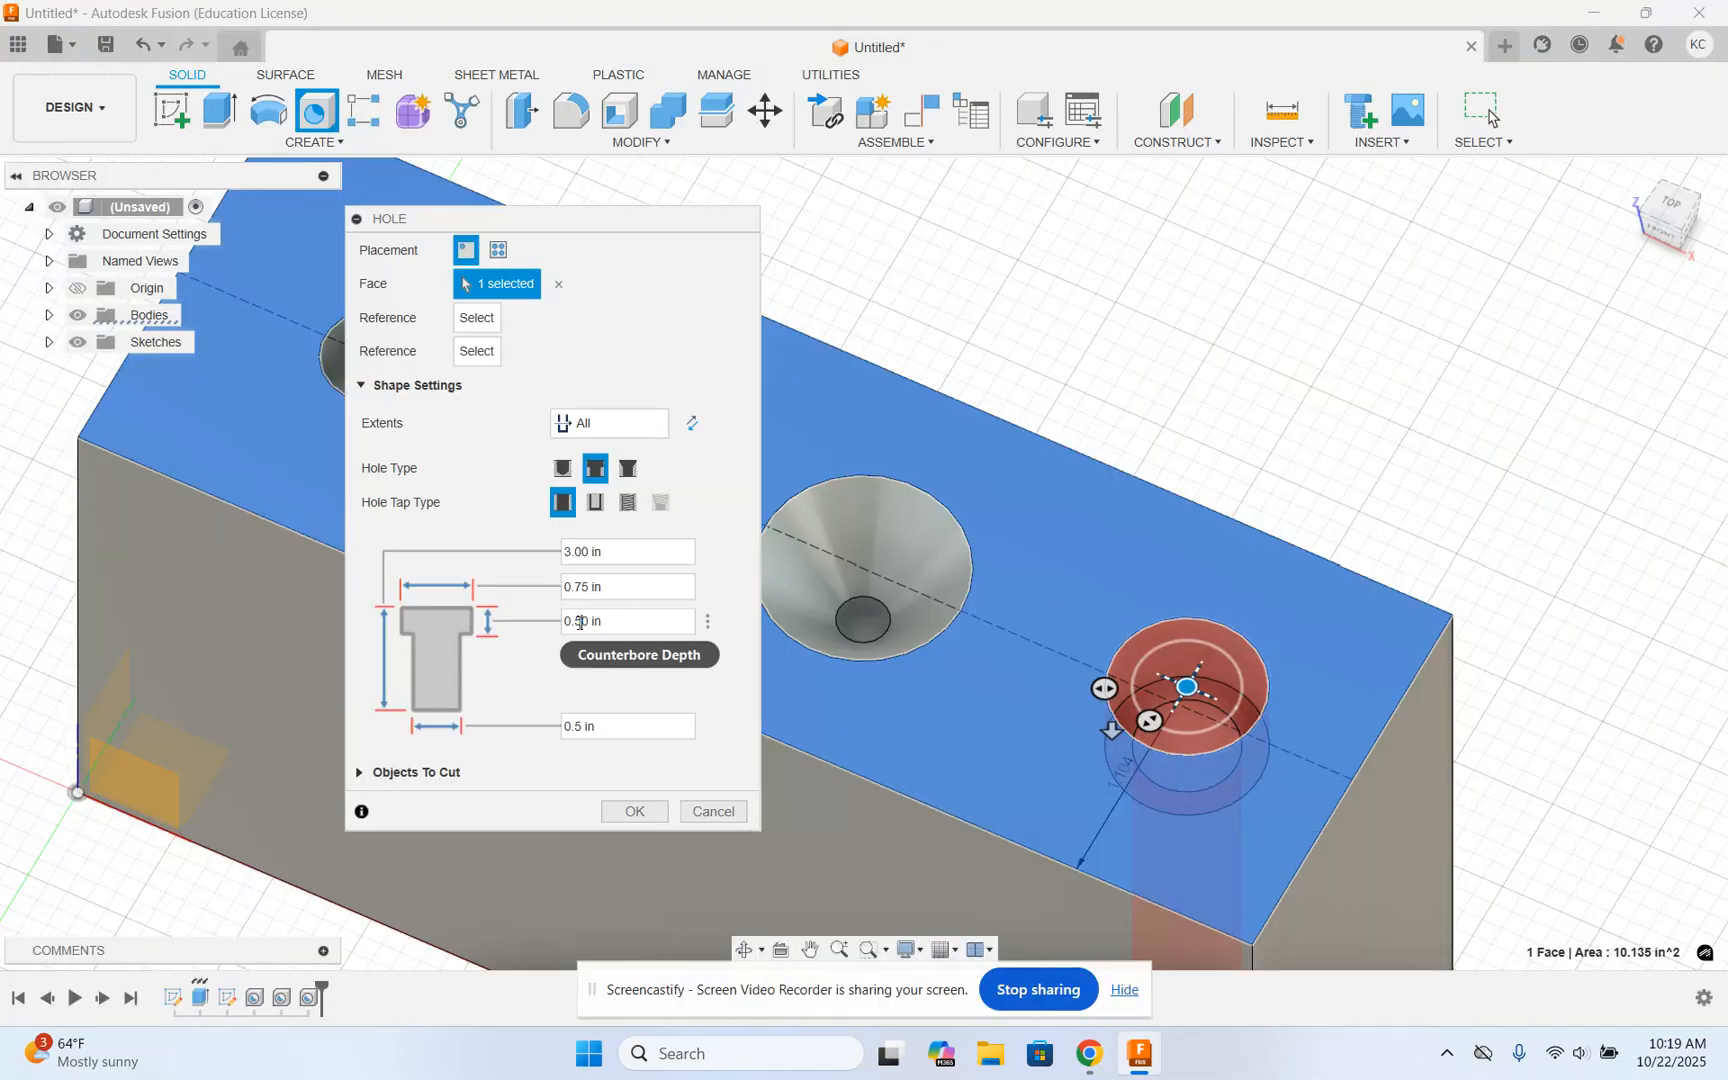
pyautogui.write('62')
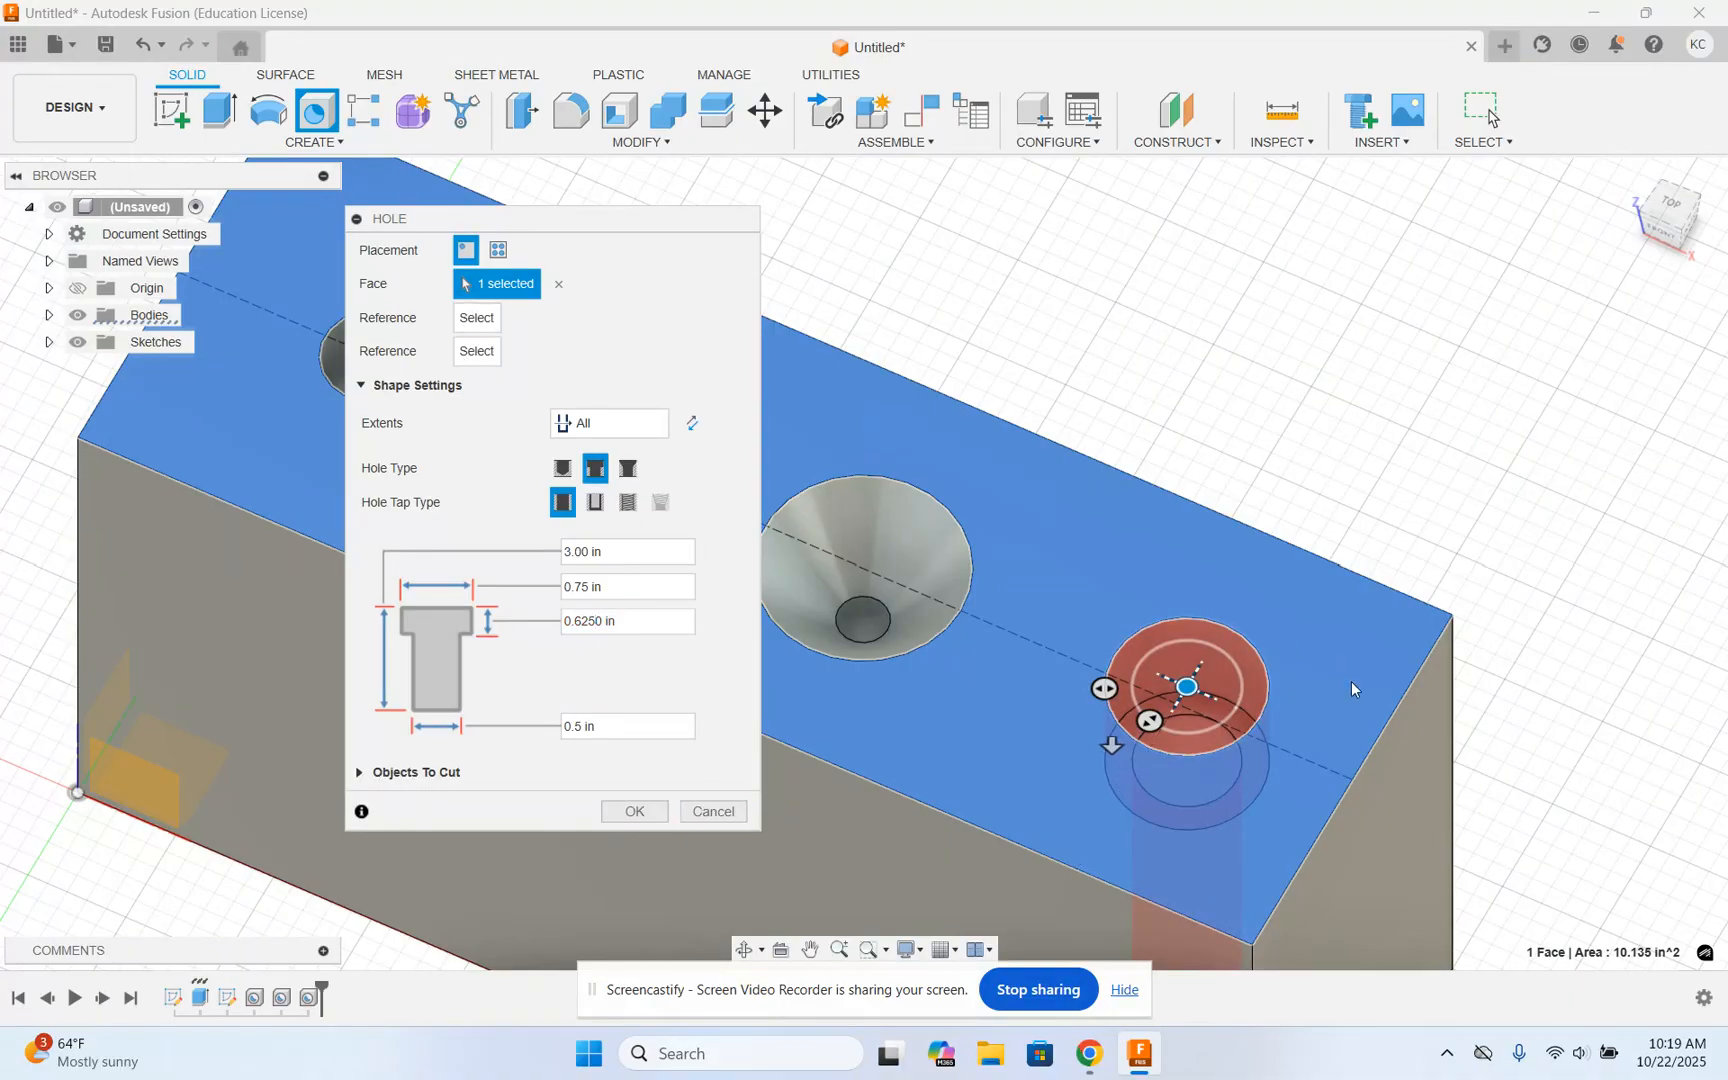
# Step: Position the counterbore hole 1.0 in from the nearest short edge and 1.0 in from the rear long edge, and create it
pyautogui.click(1380, 730)
pyautogui.write('1.')
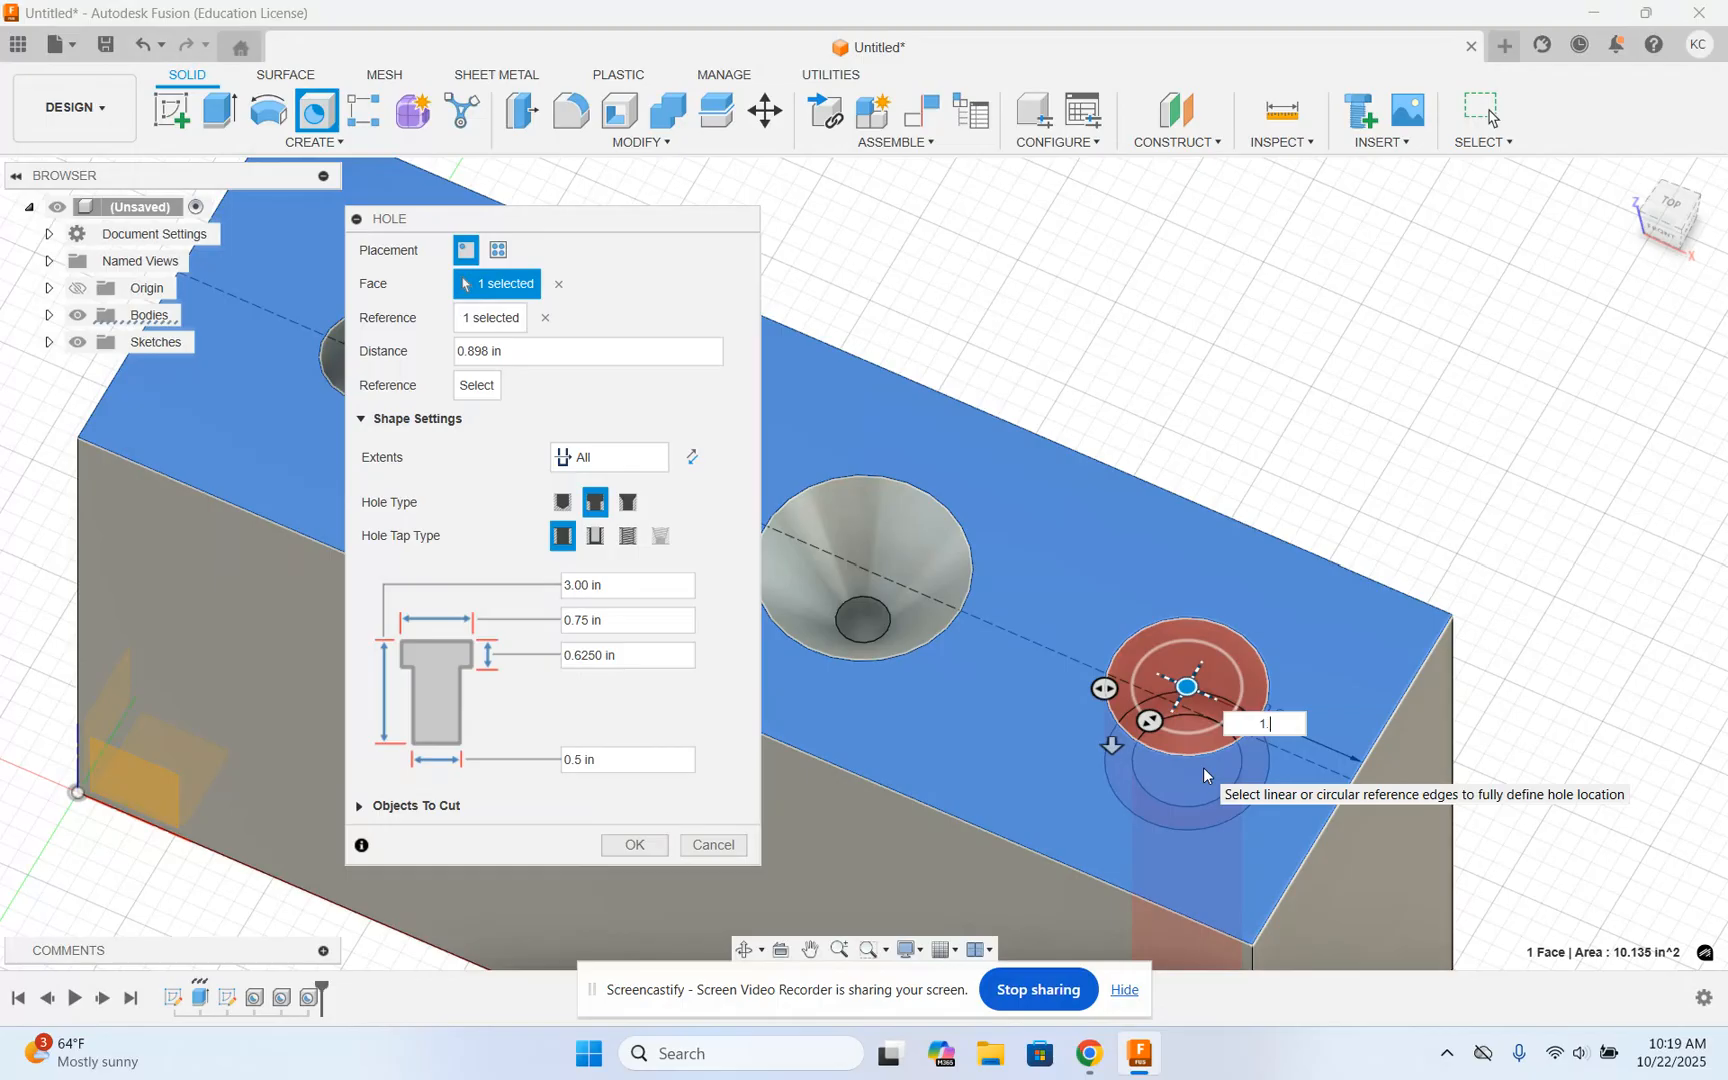
pyautogui.write('0')
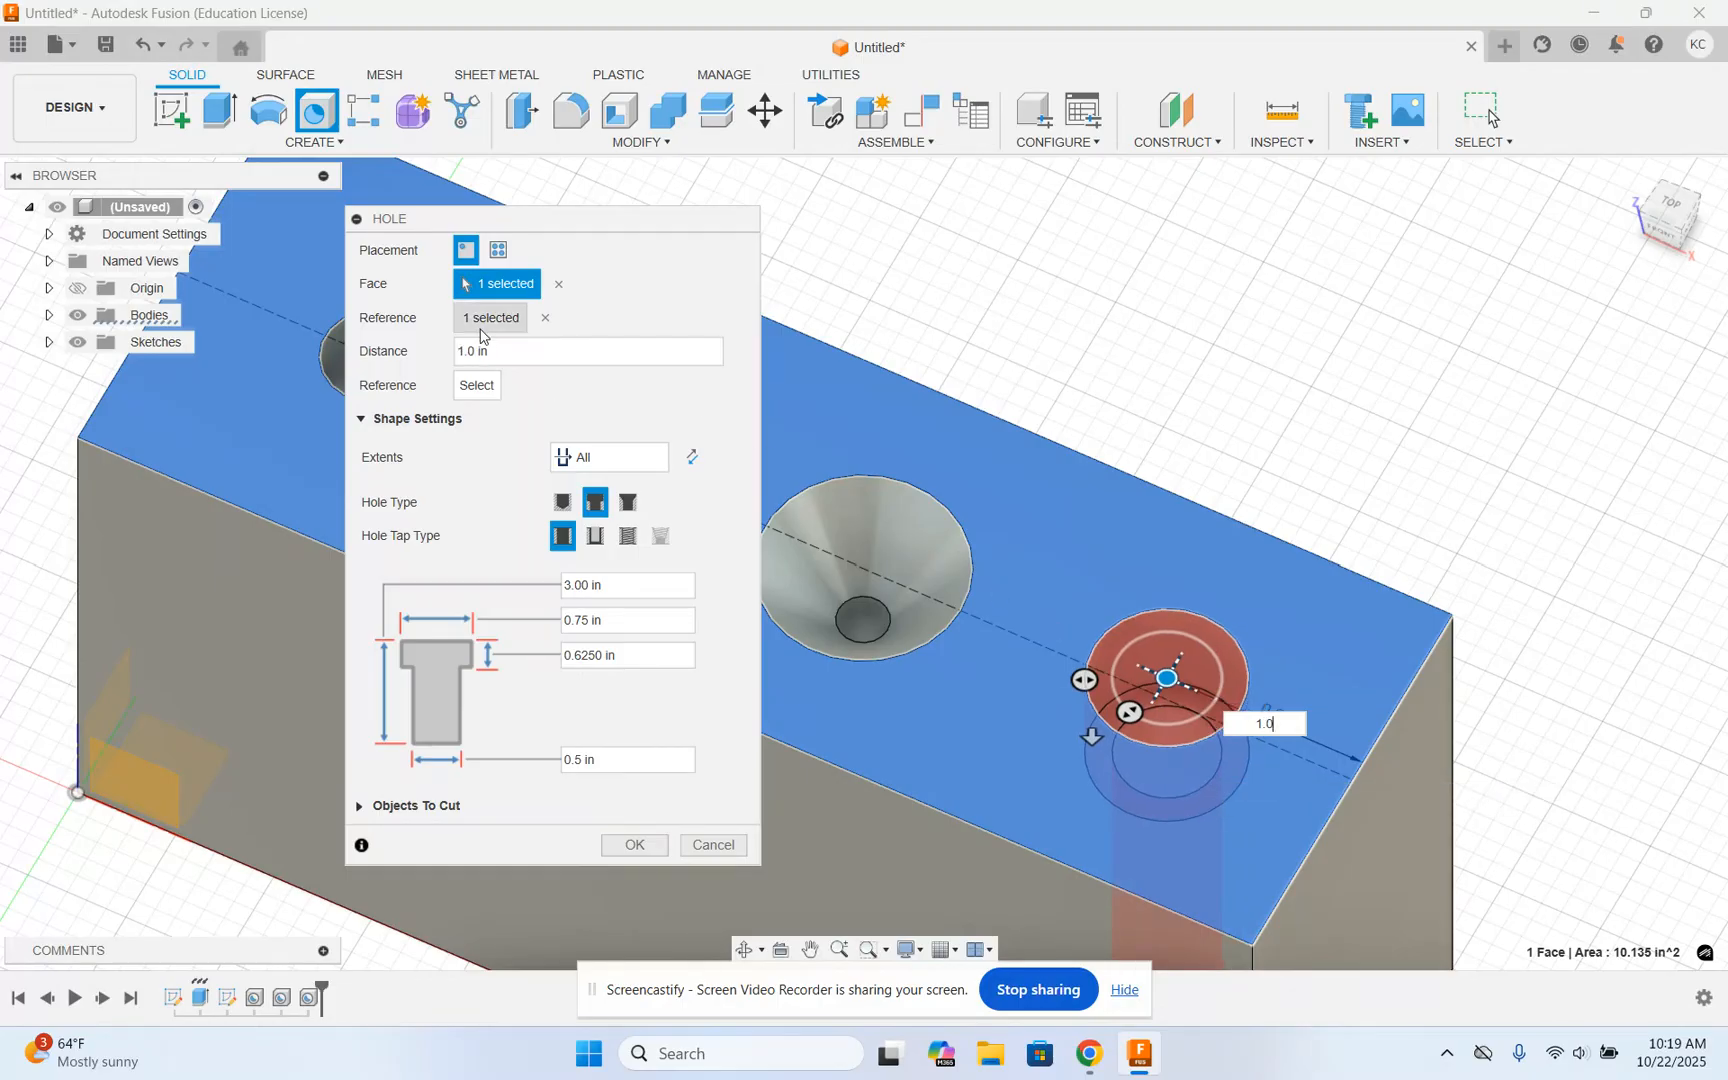
pyautogui.click(1351, 572)
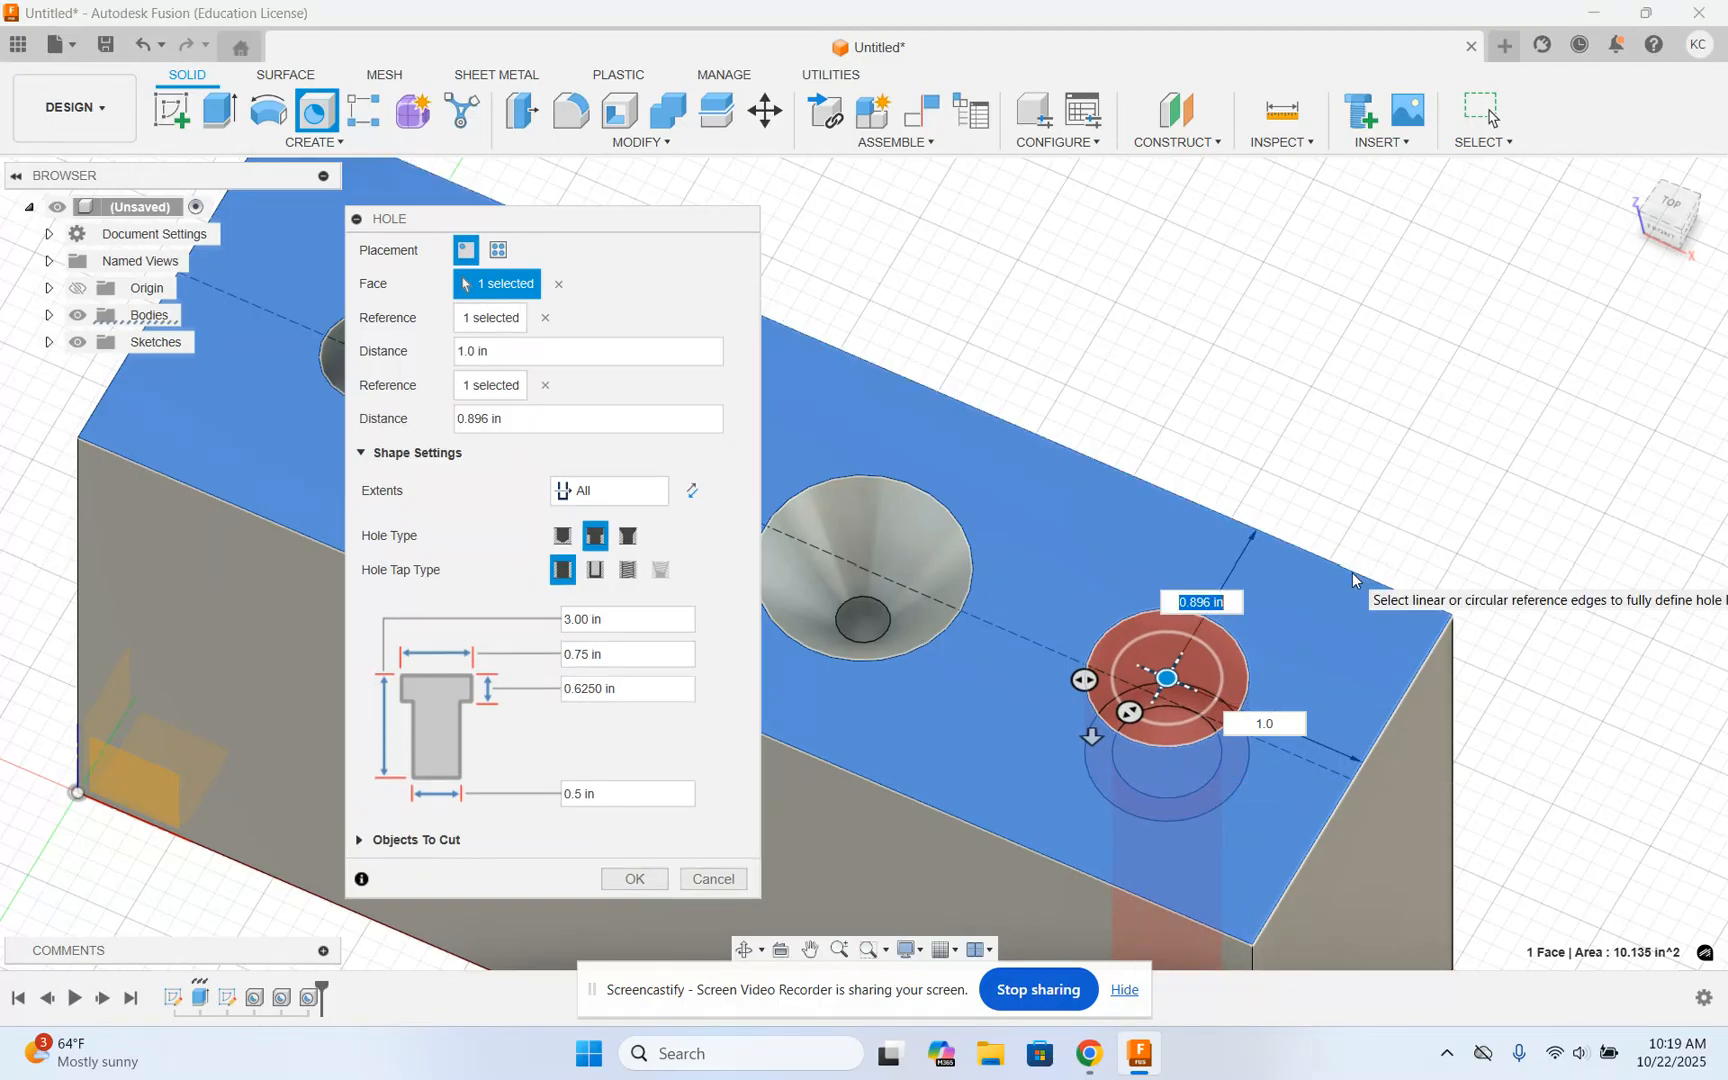
pyautogui.write('1.0')
pyautogui.press('Return')
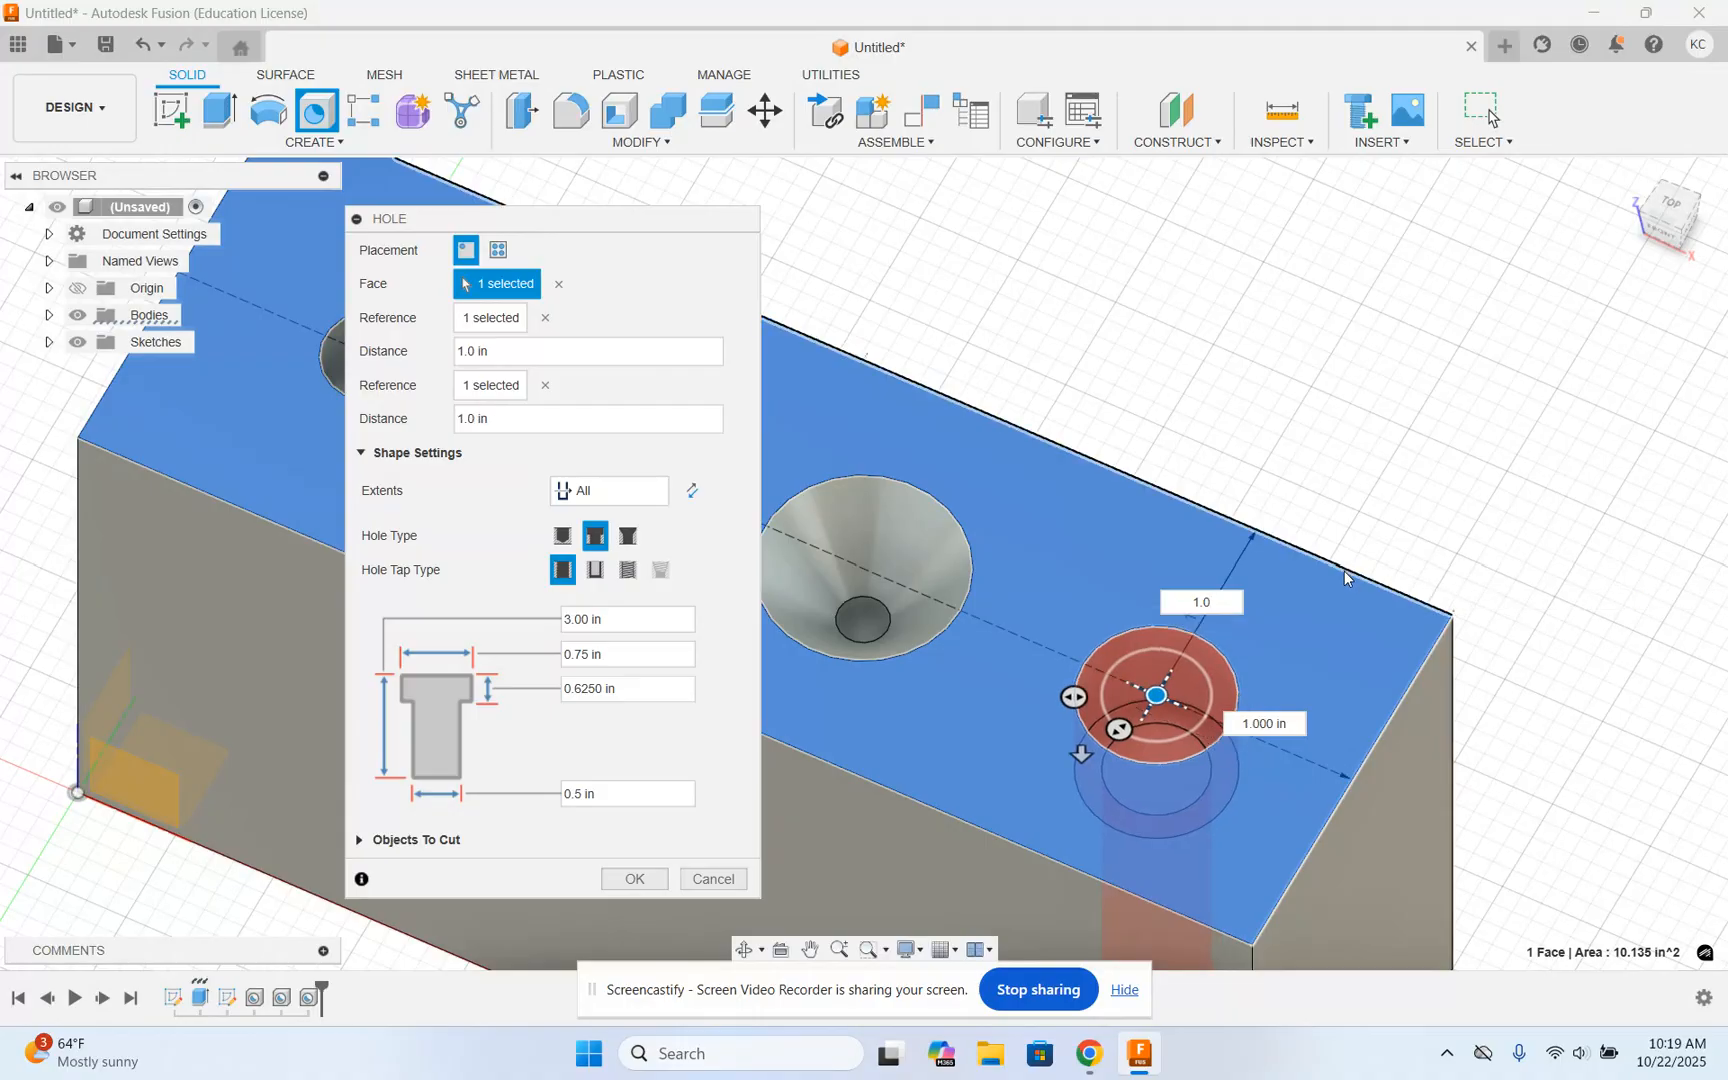
pyautogui.click(655, 886)
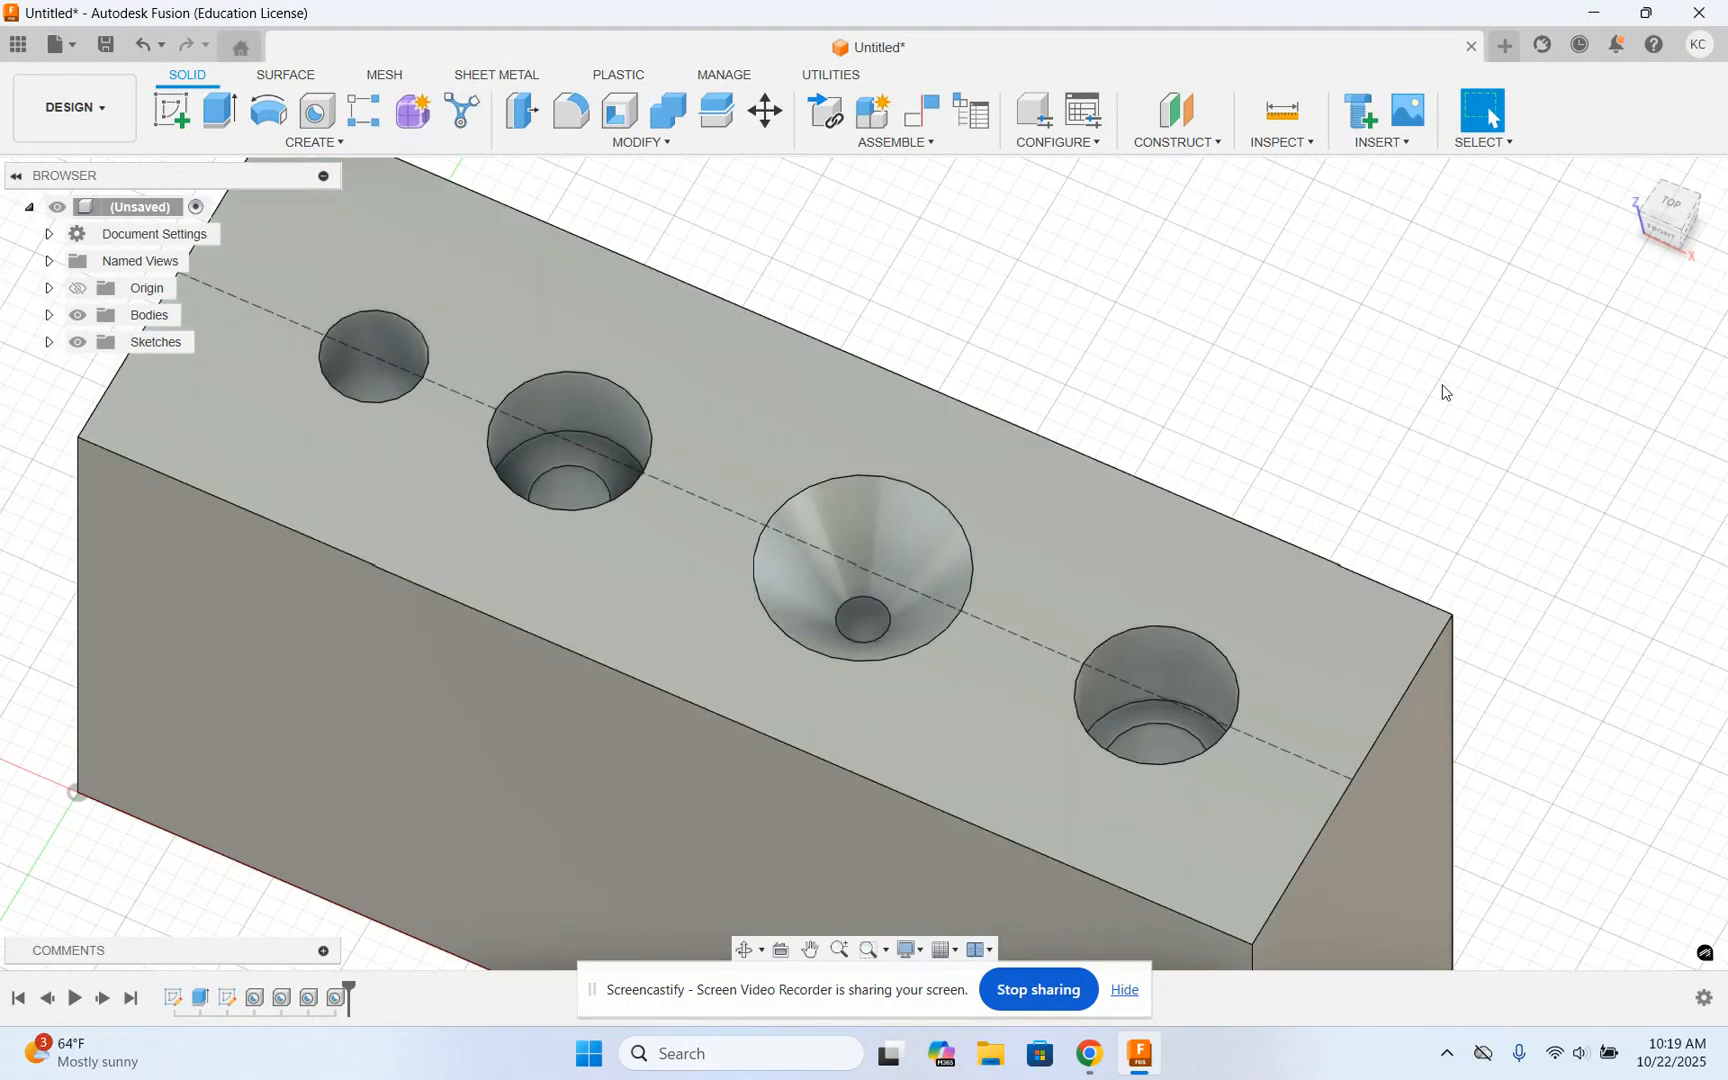
# Step: Switch to Google Slides and review the turn-in instructions on slide 7 and the section drawing on slide 6
pyautogui.moveTo(1676, 212)
pyautogui.mouseDown()
pyautogui.moveTo(1666, 251)
pyautogui.moveTo(1676, 208)
pyautogui.mouseUp()
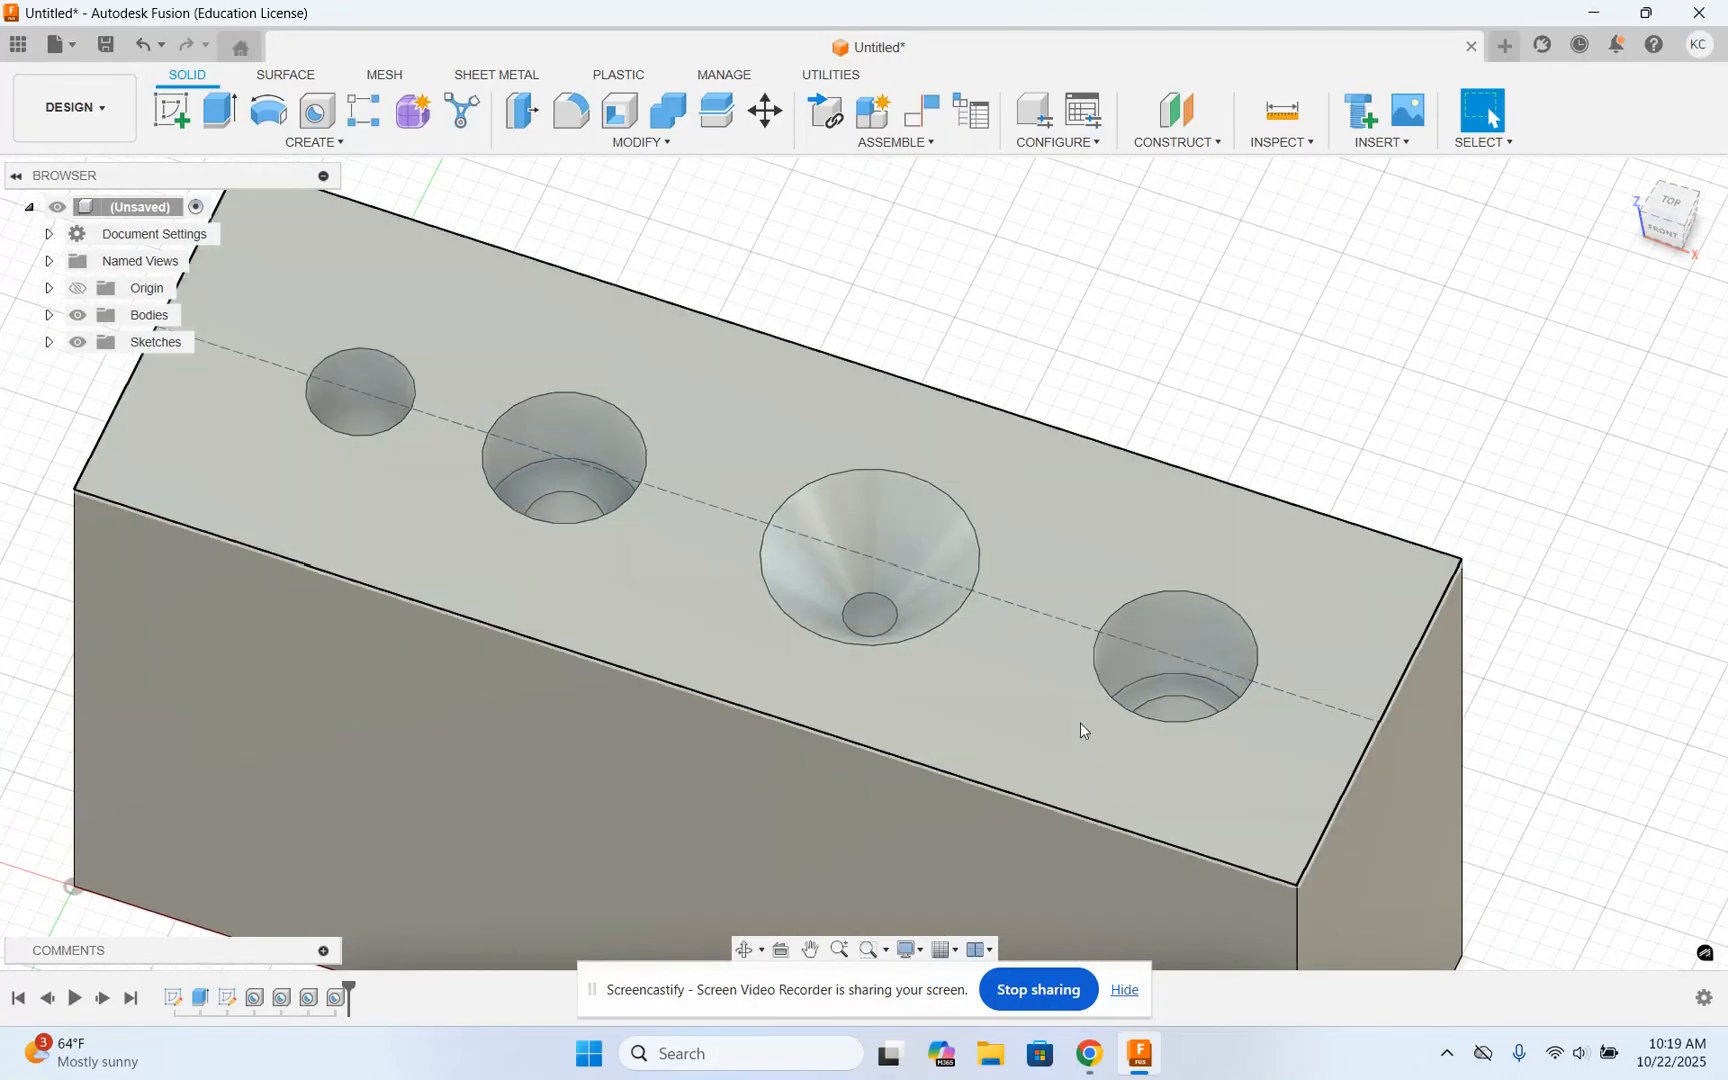
pyautogui.scroll(-5, 1080, 722)
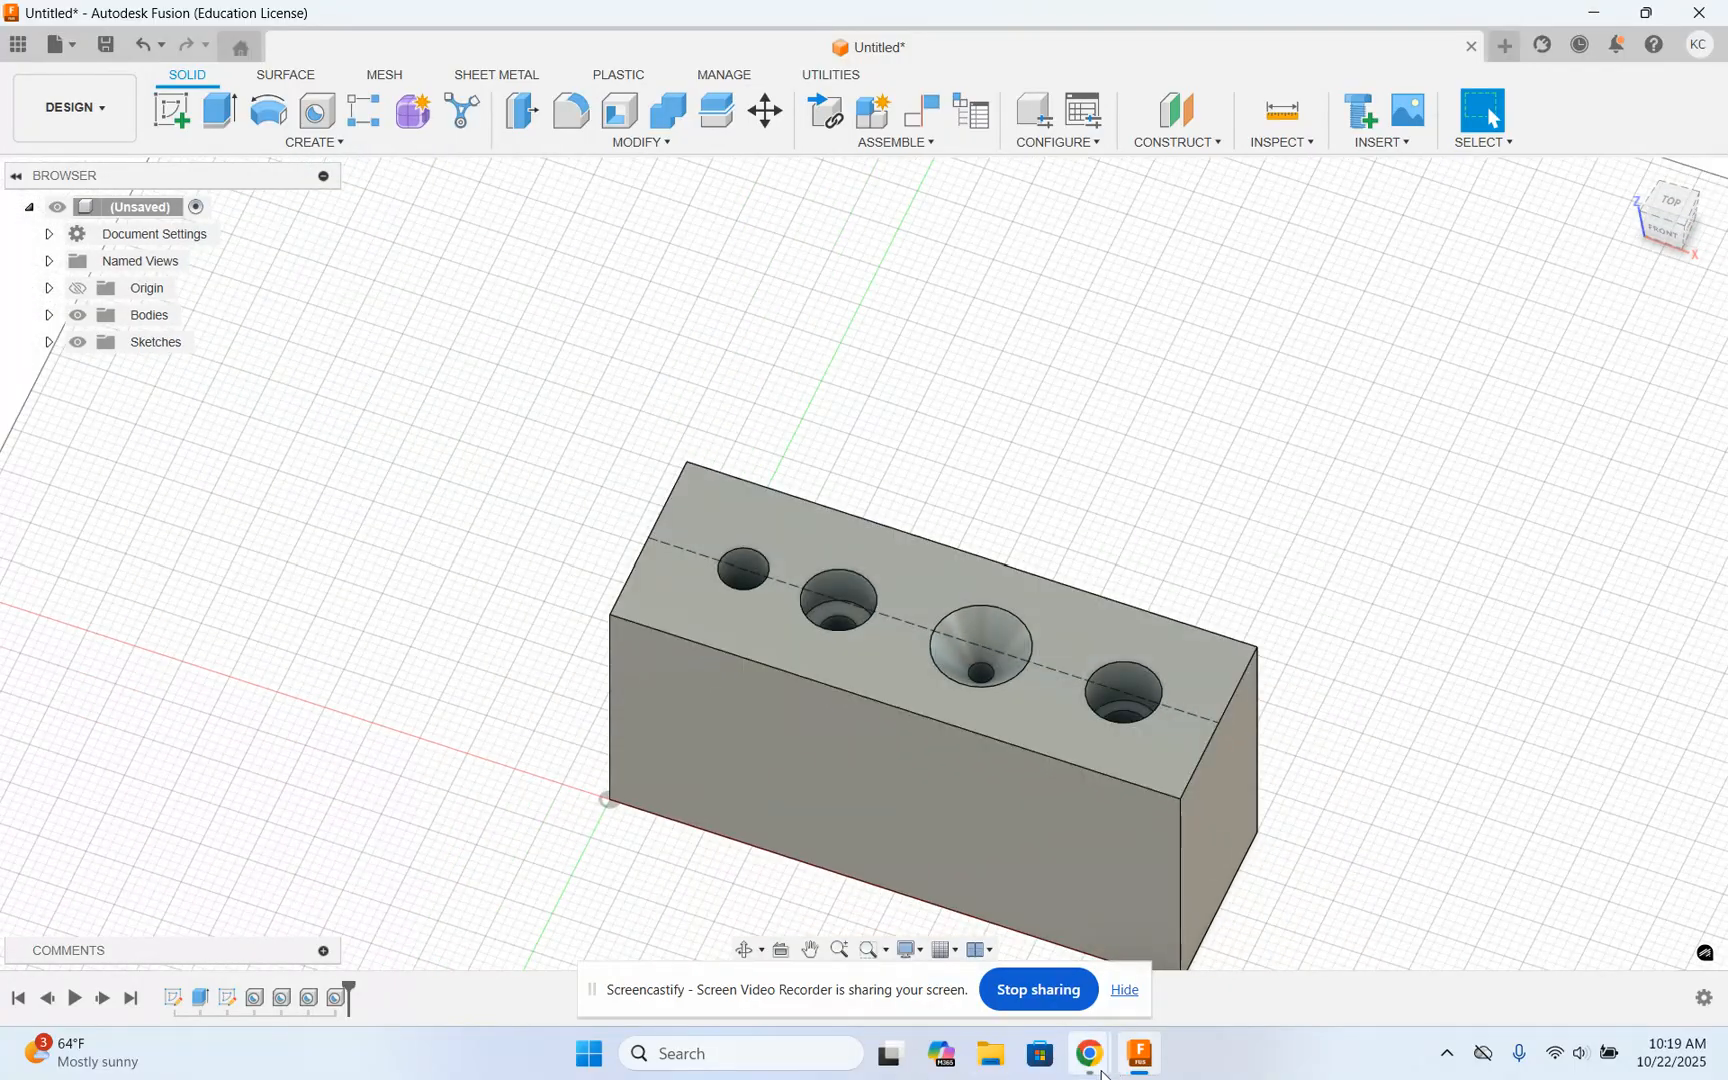
pyautogui.click(1080, 945)
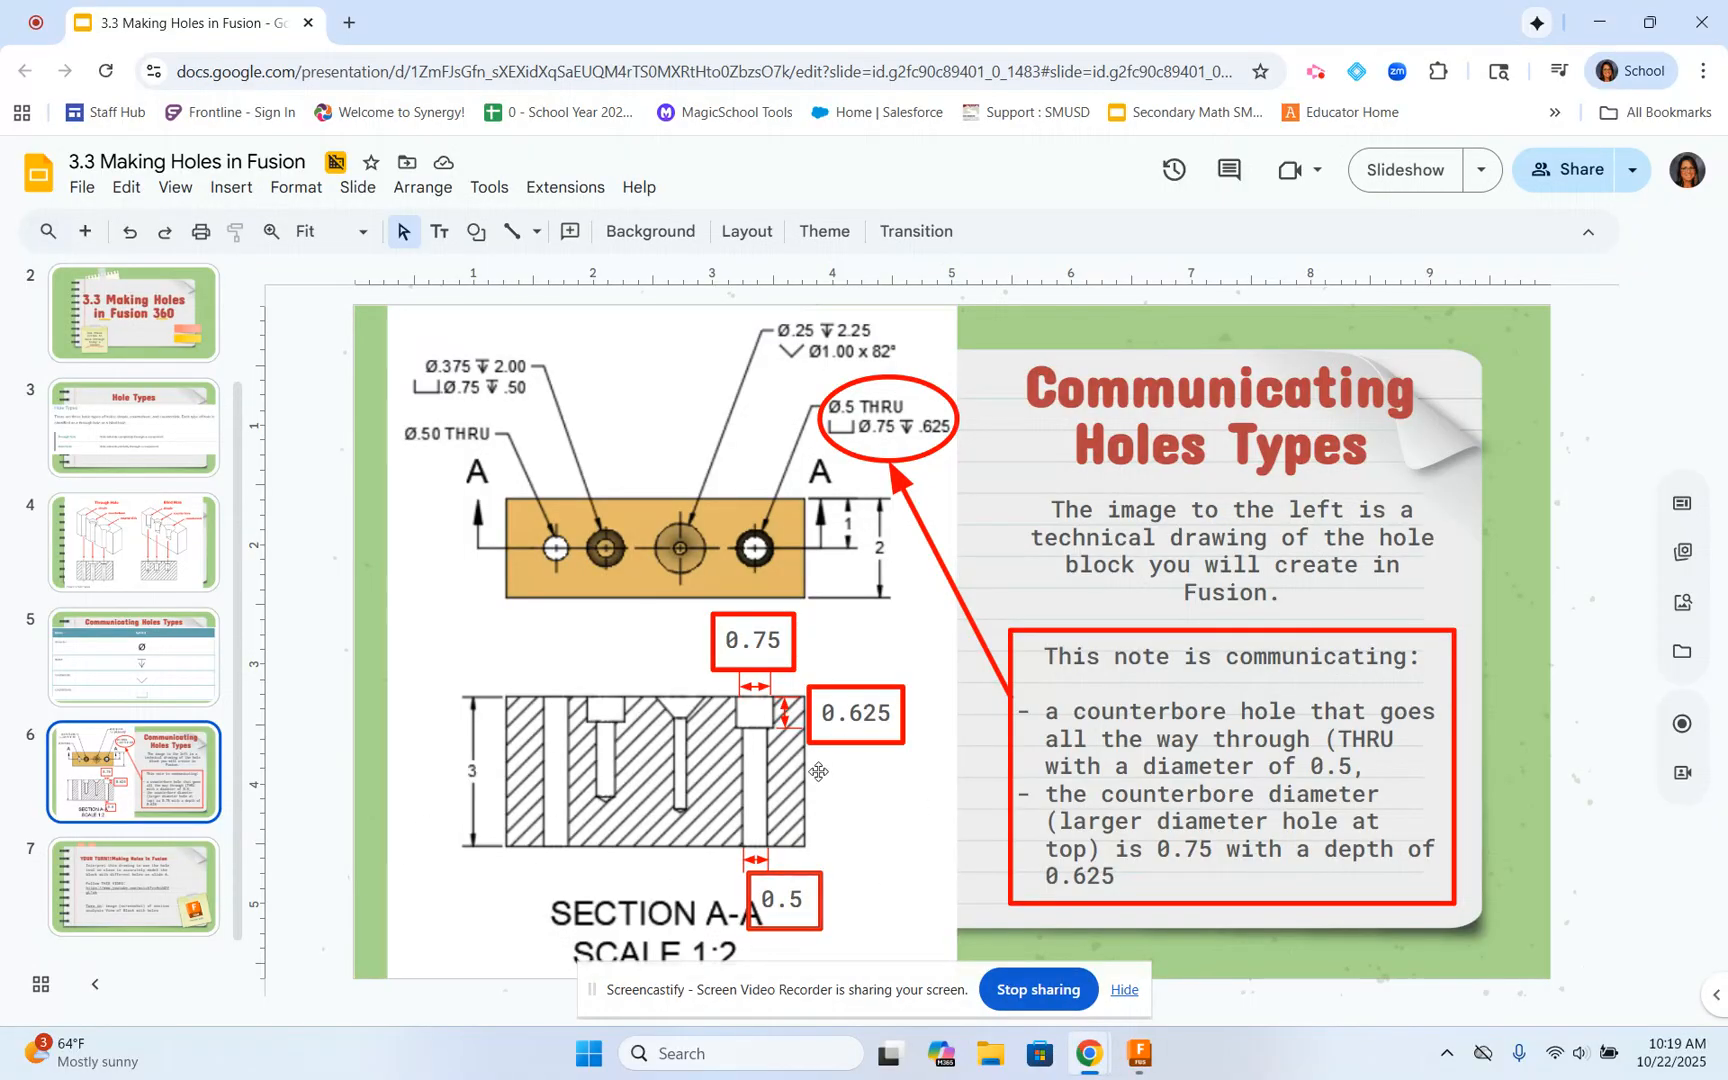
pyautogui.click(155, 890)
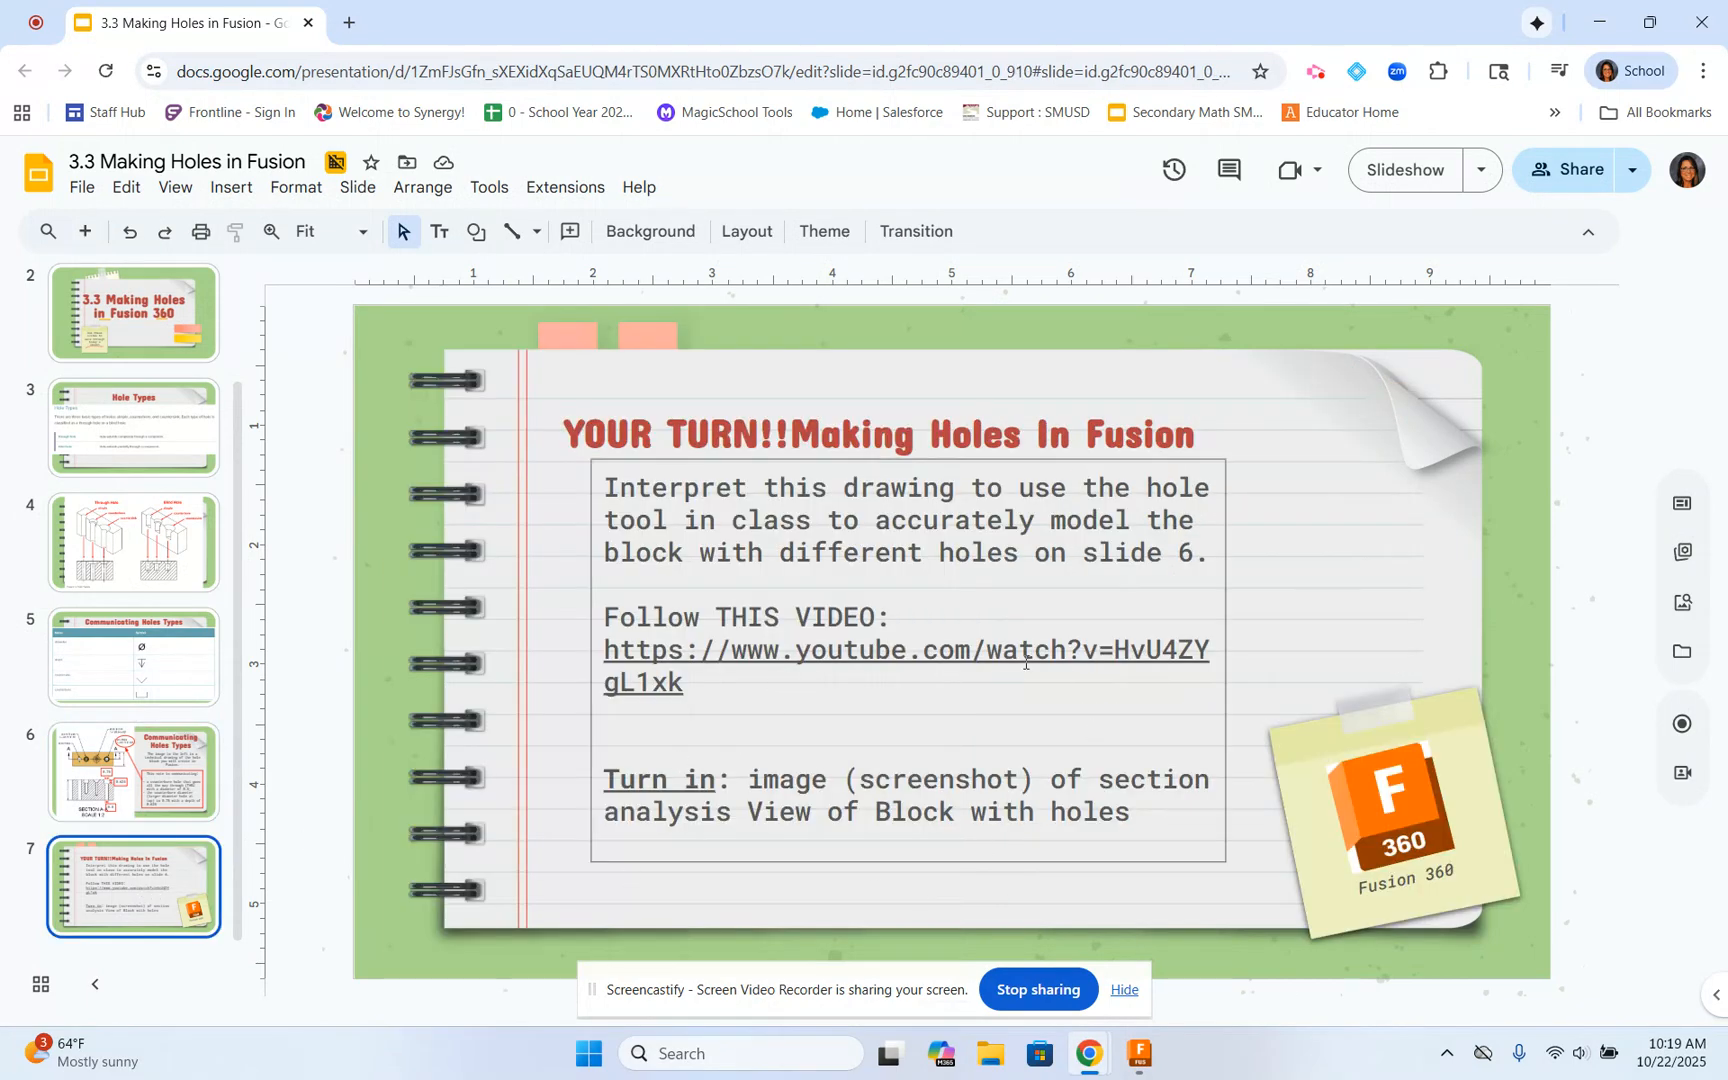
pyautogui.click(160, 805)
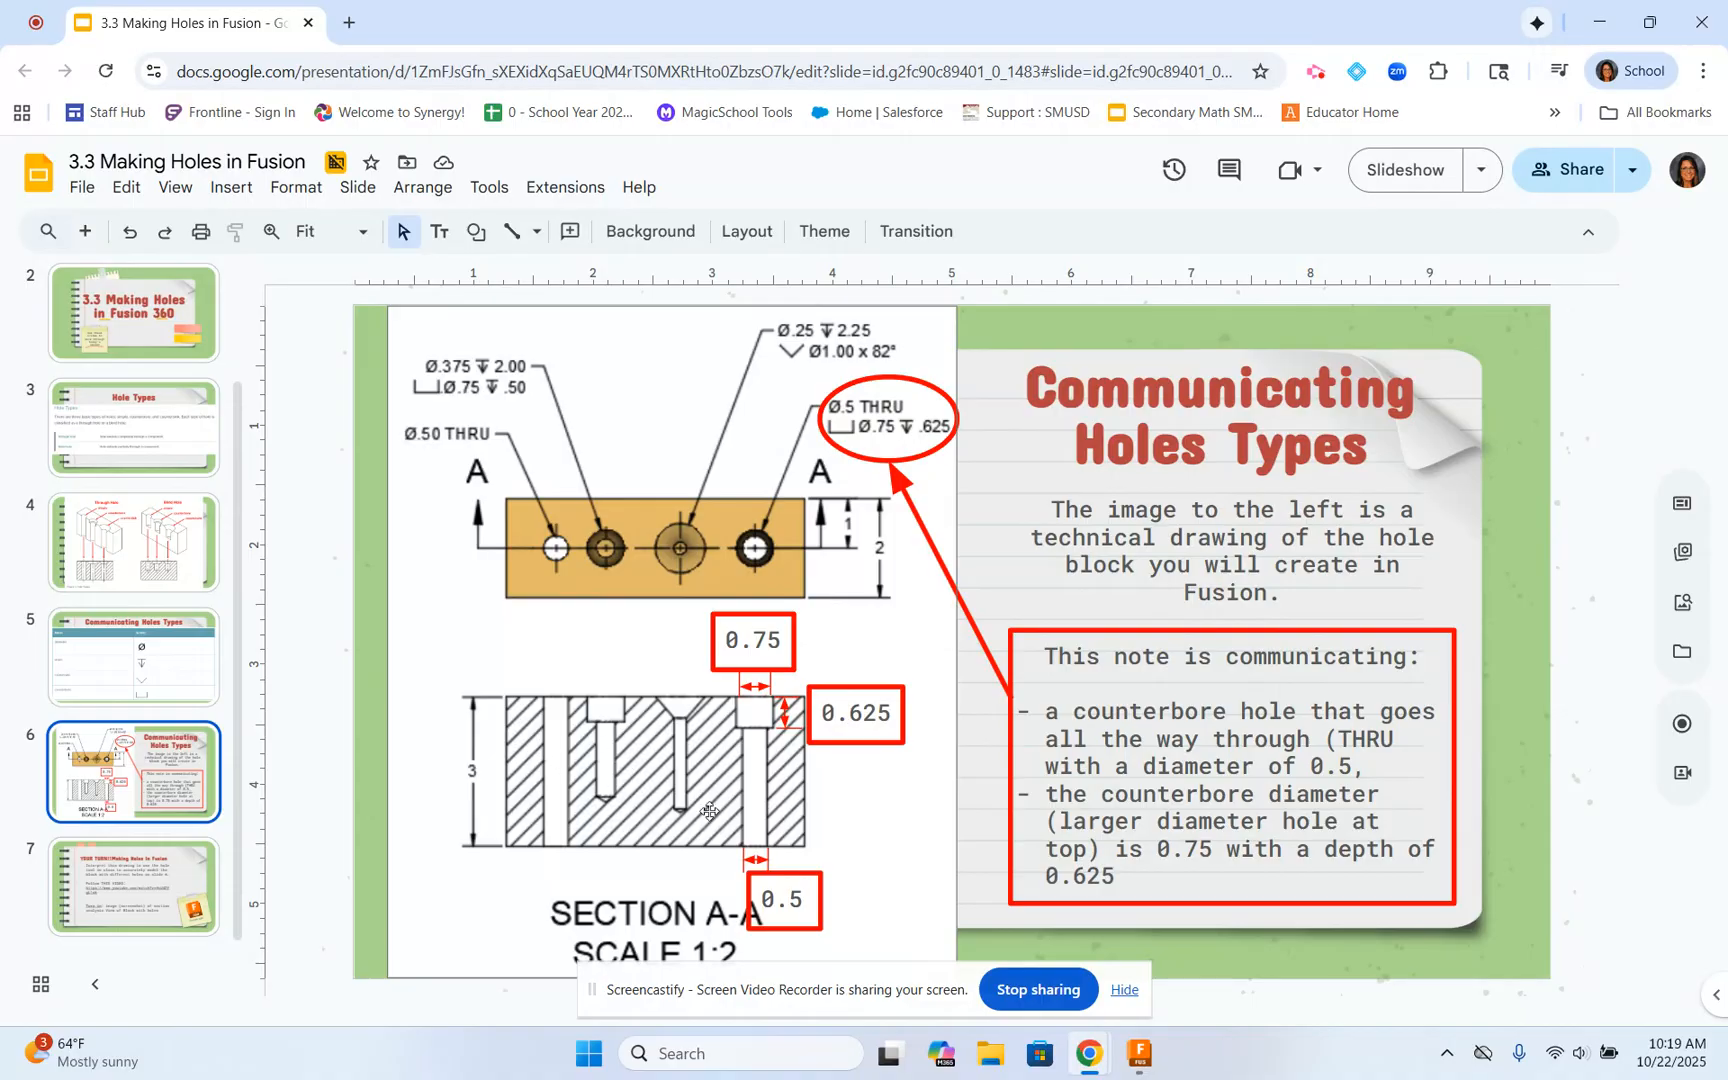
# Step: Switch back to Fusion and show the hole block in its home view
pyautogui.click(1140, 1053)
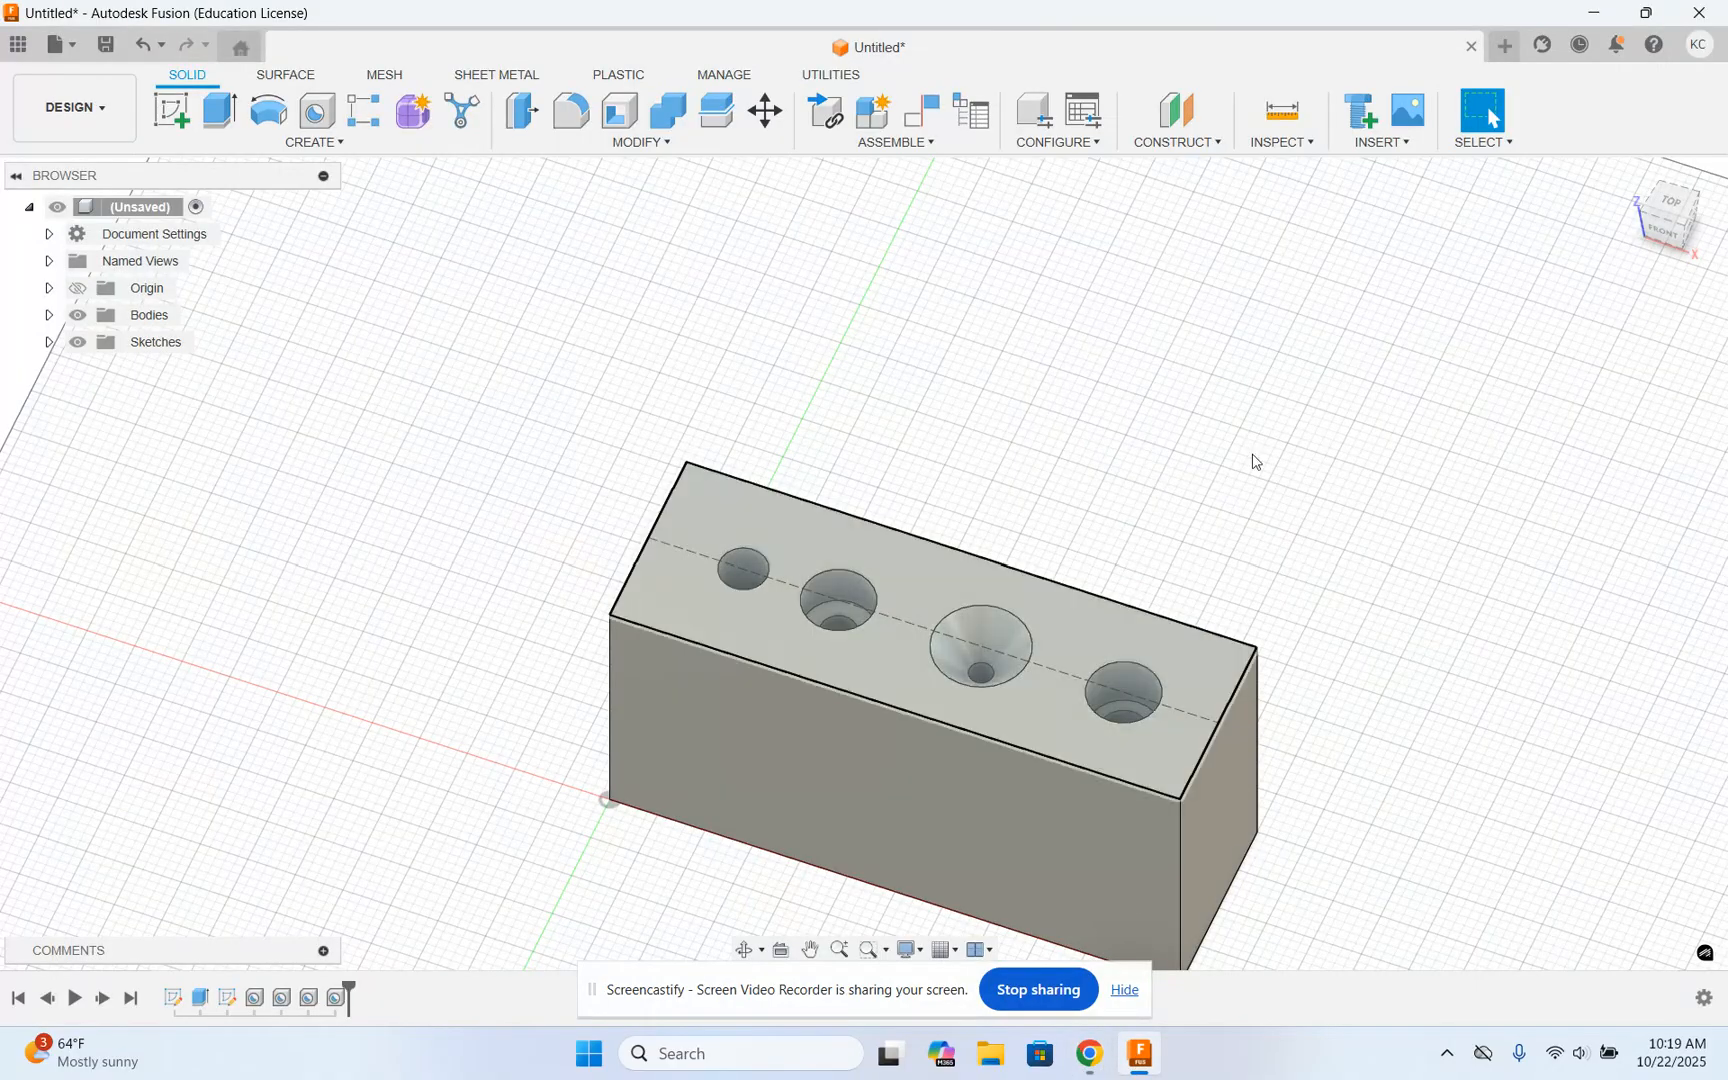
pyautogui.click(1635, 183)
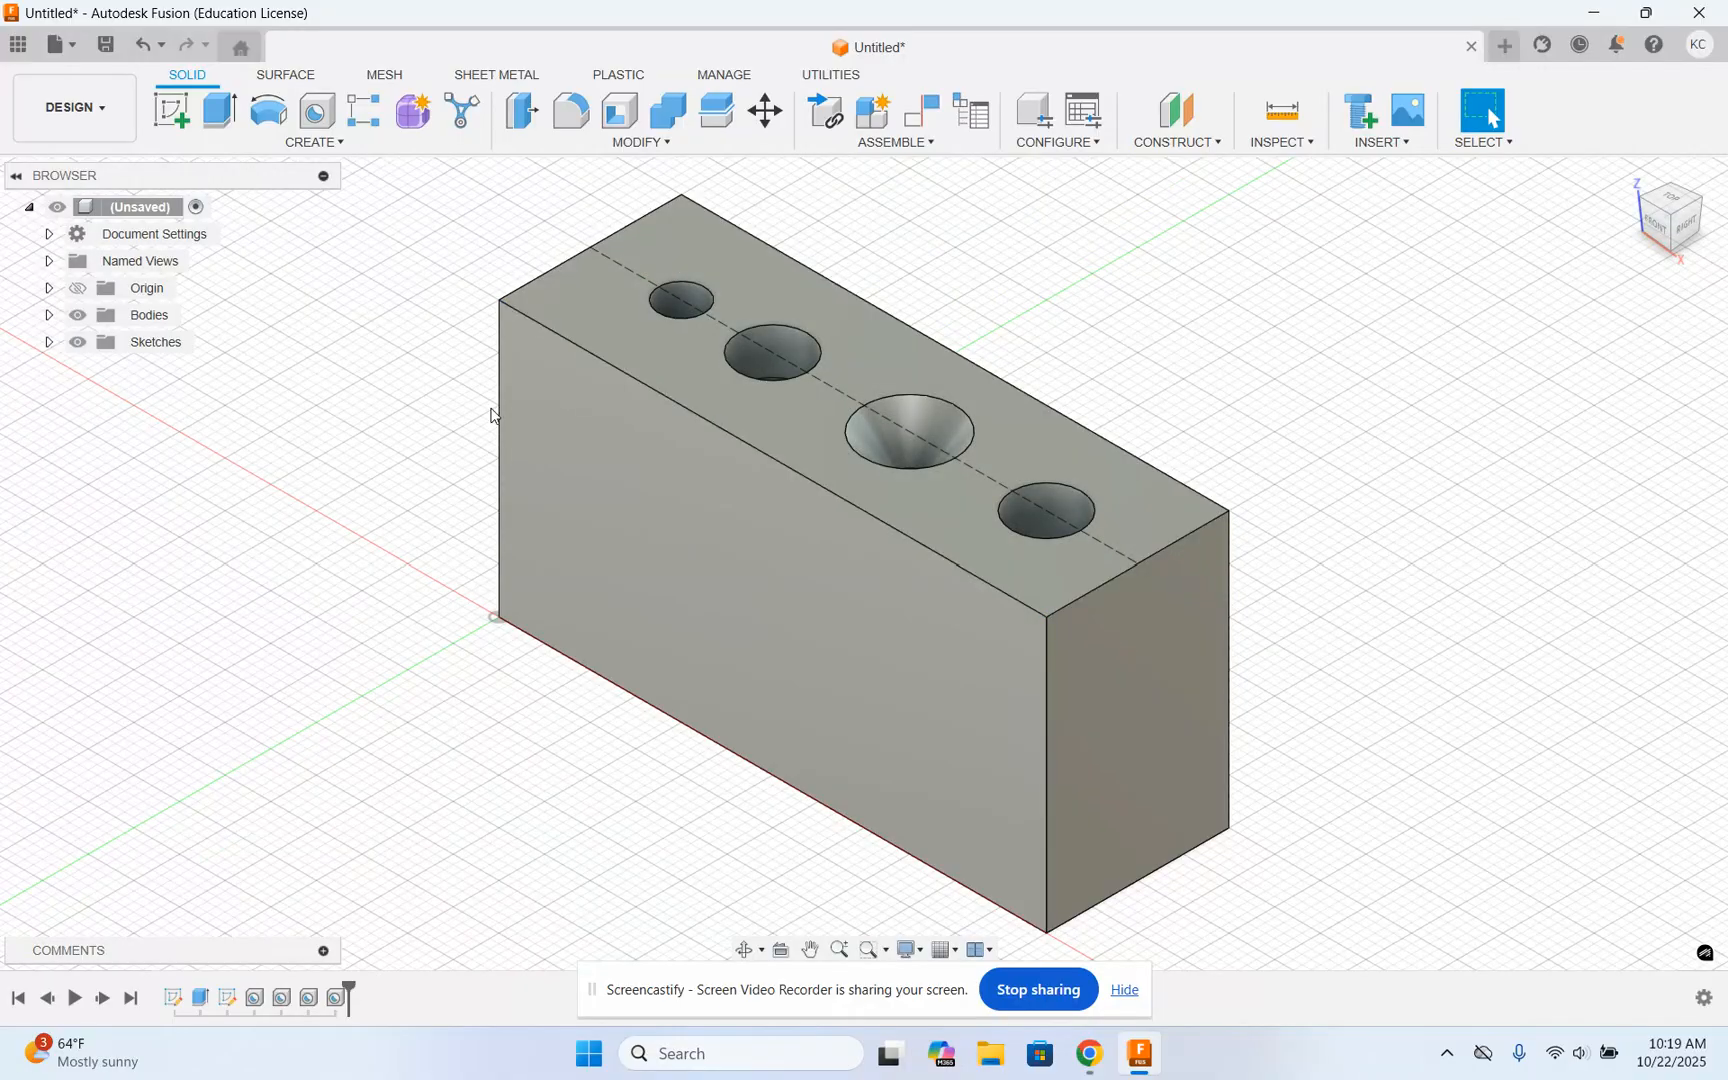
# Step: Try a section analysis of the block using the XZ origin plane as the cut plane, and undo it
pyautogui.click(1303, 146)
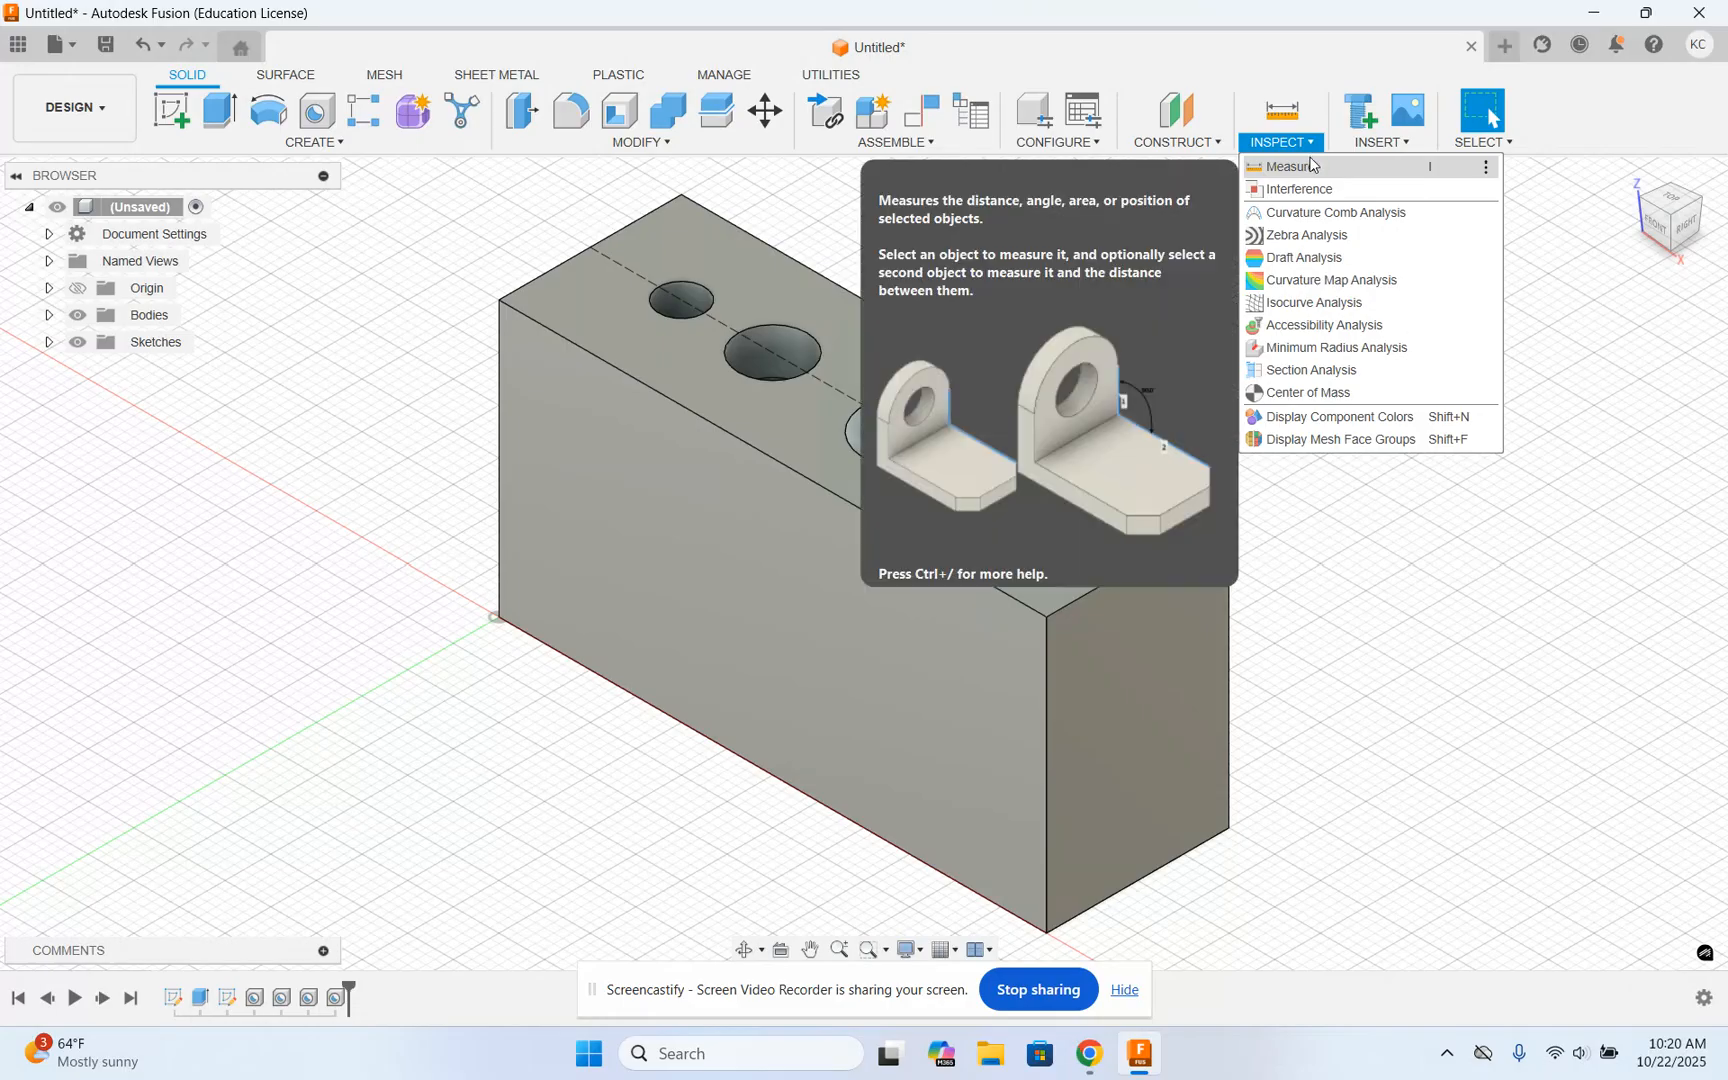
pyautogui.click(1308, 370)
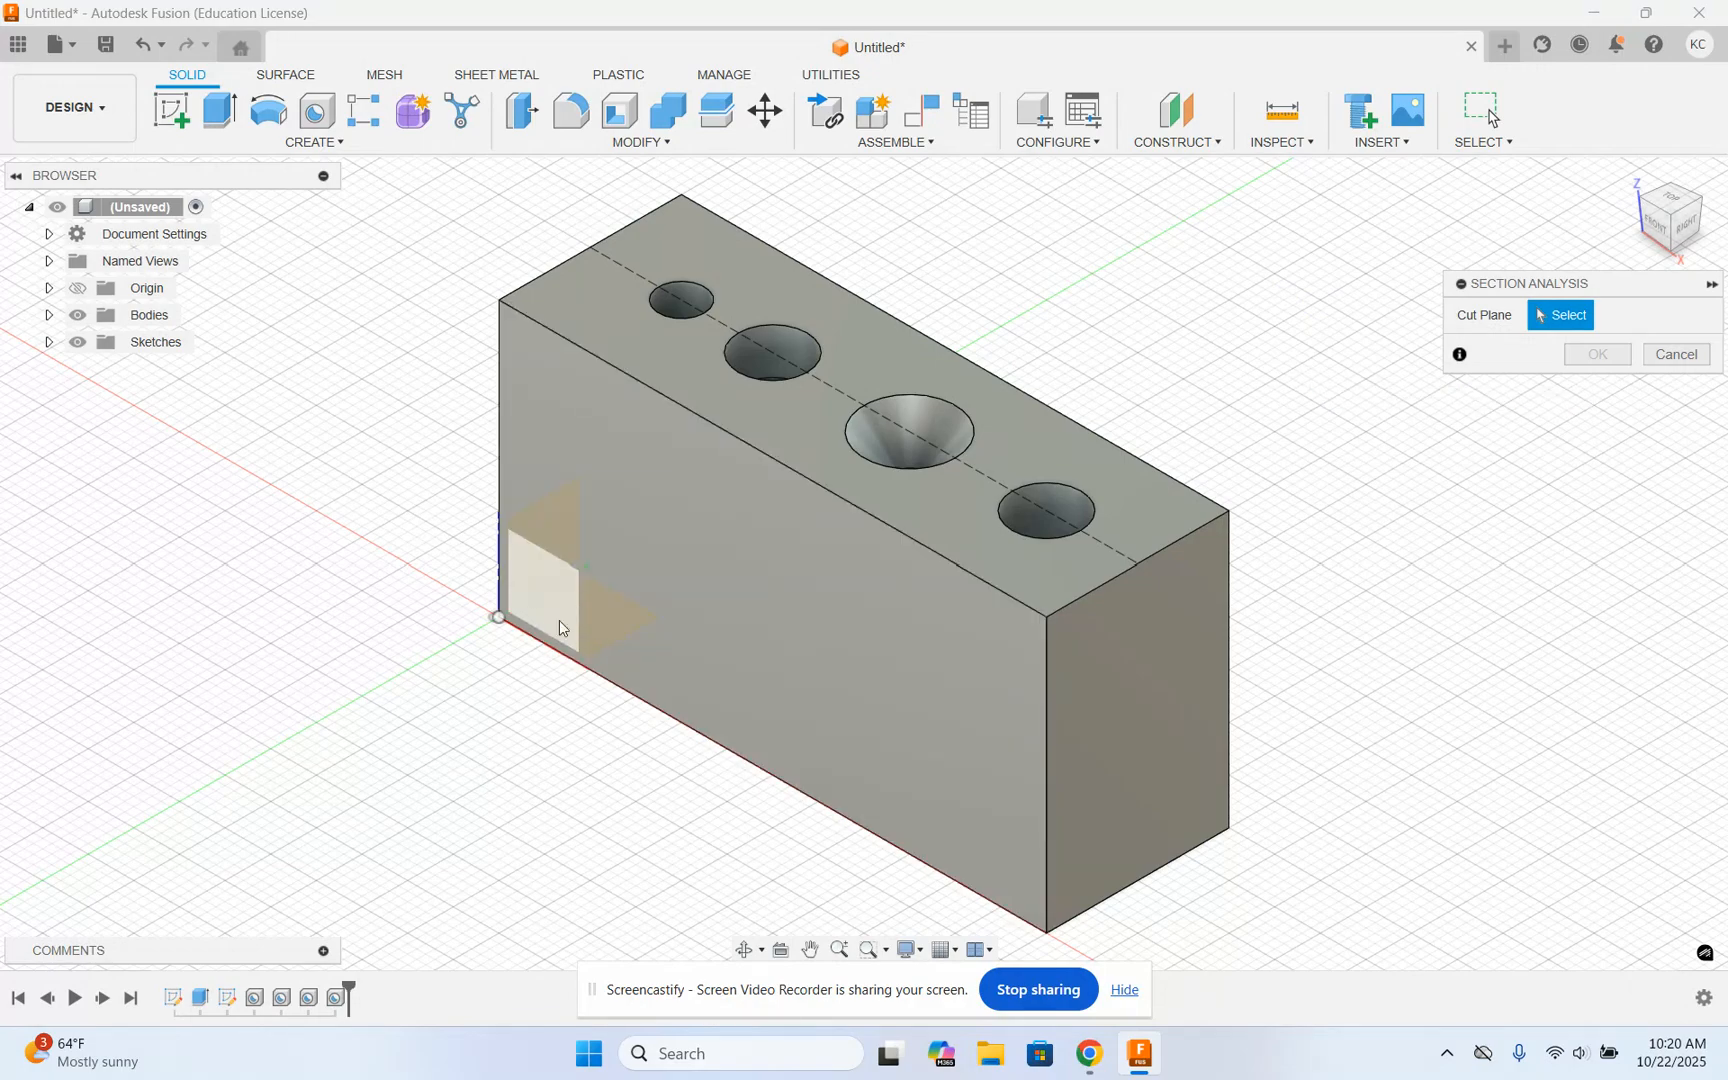
pyautogui.click(551, 631)
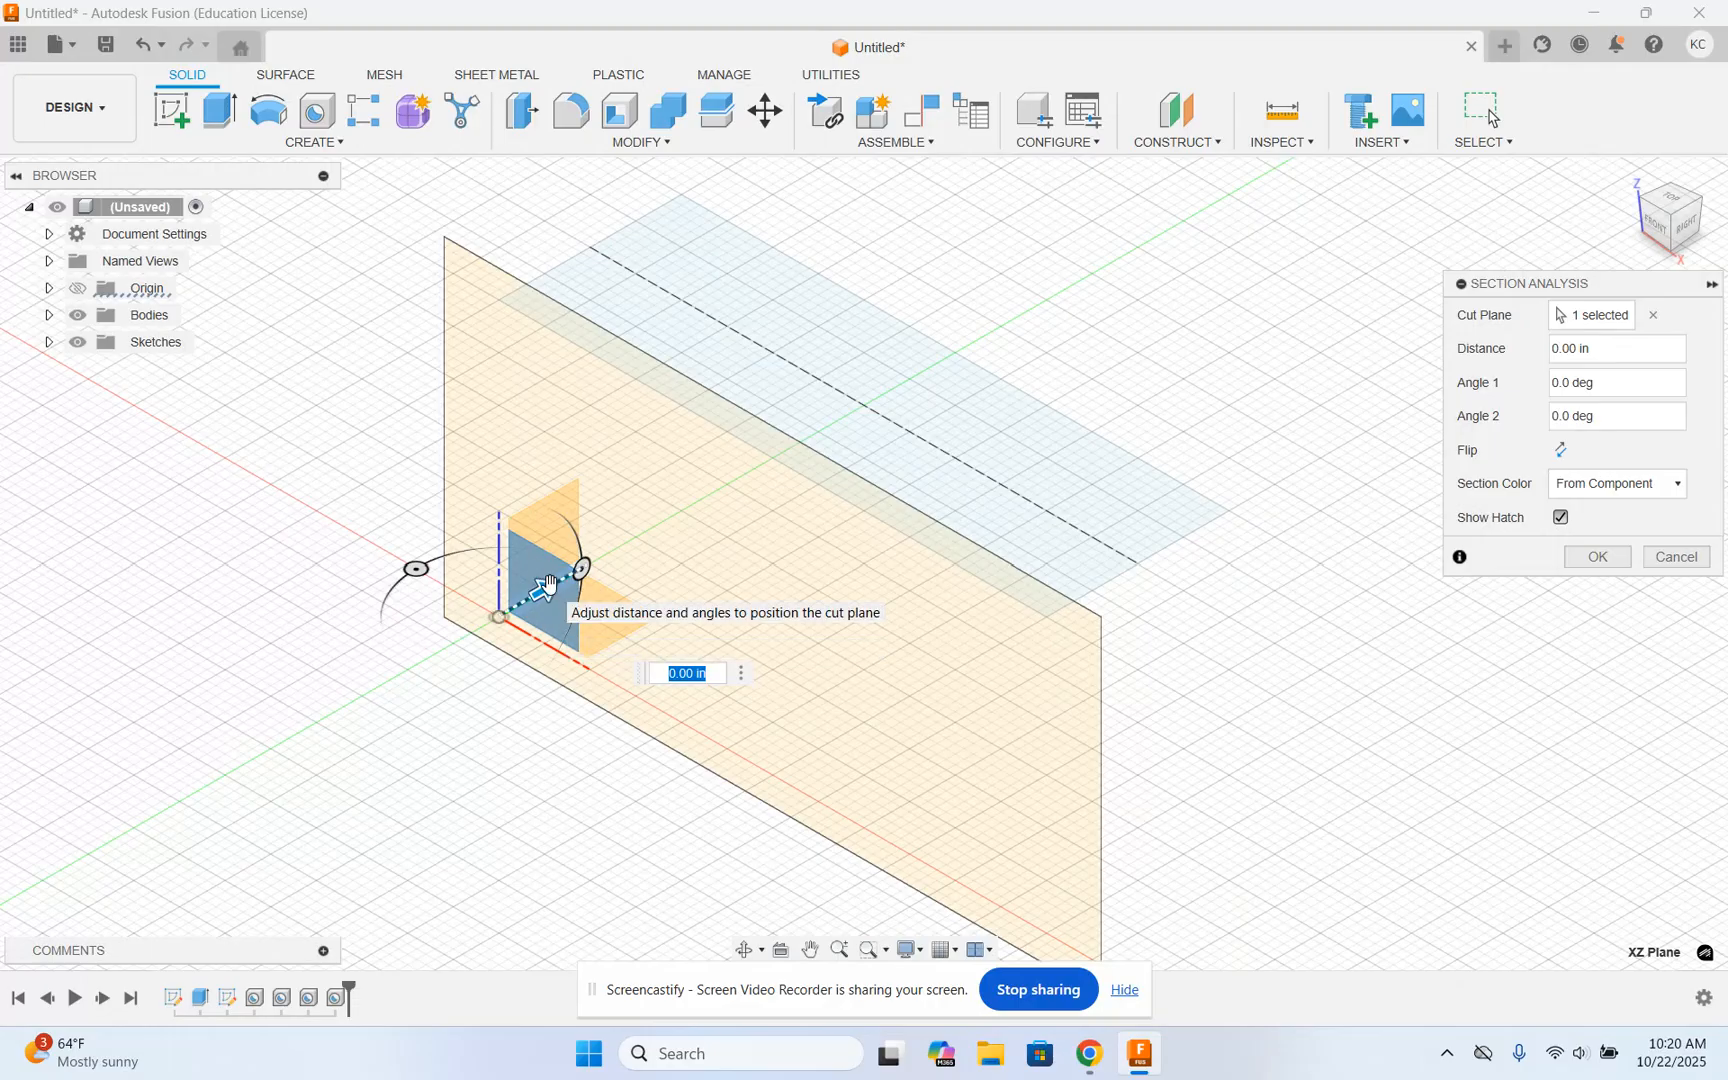
pyautogui.click(1598, 557)
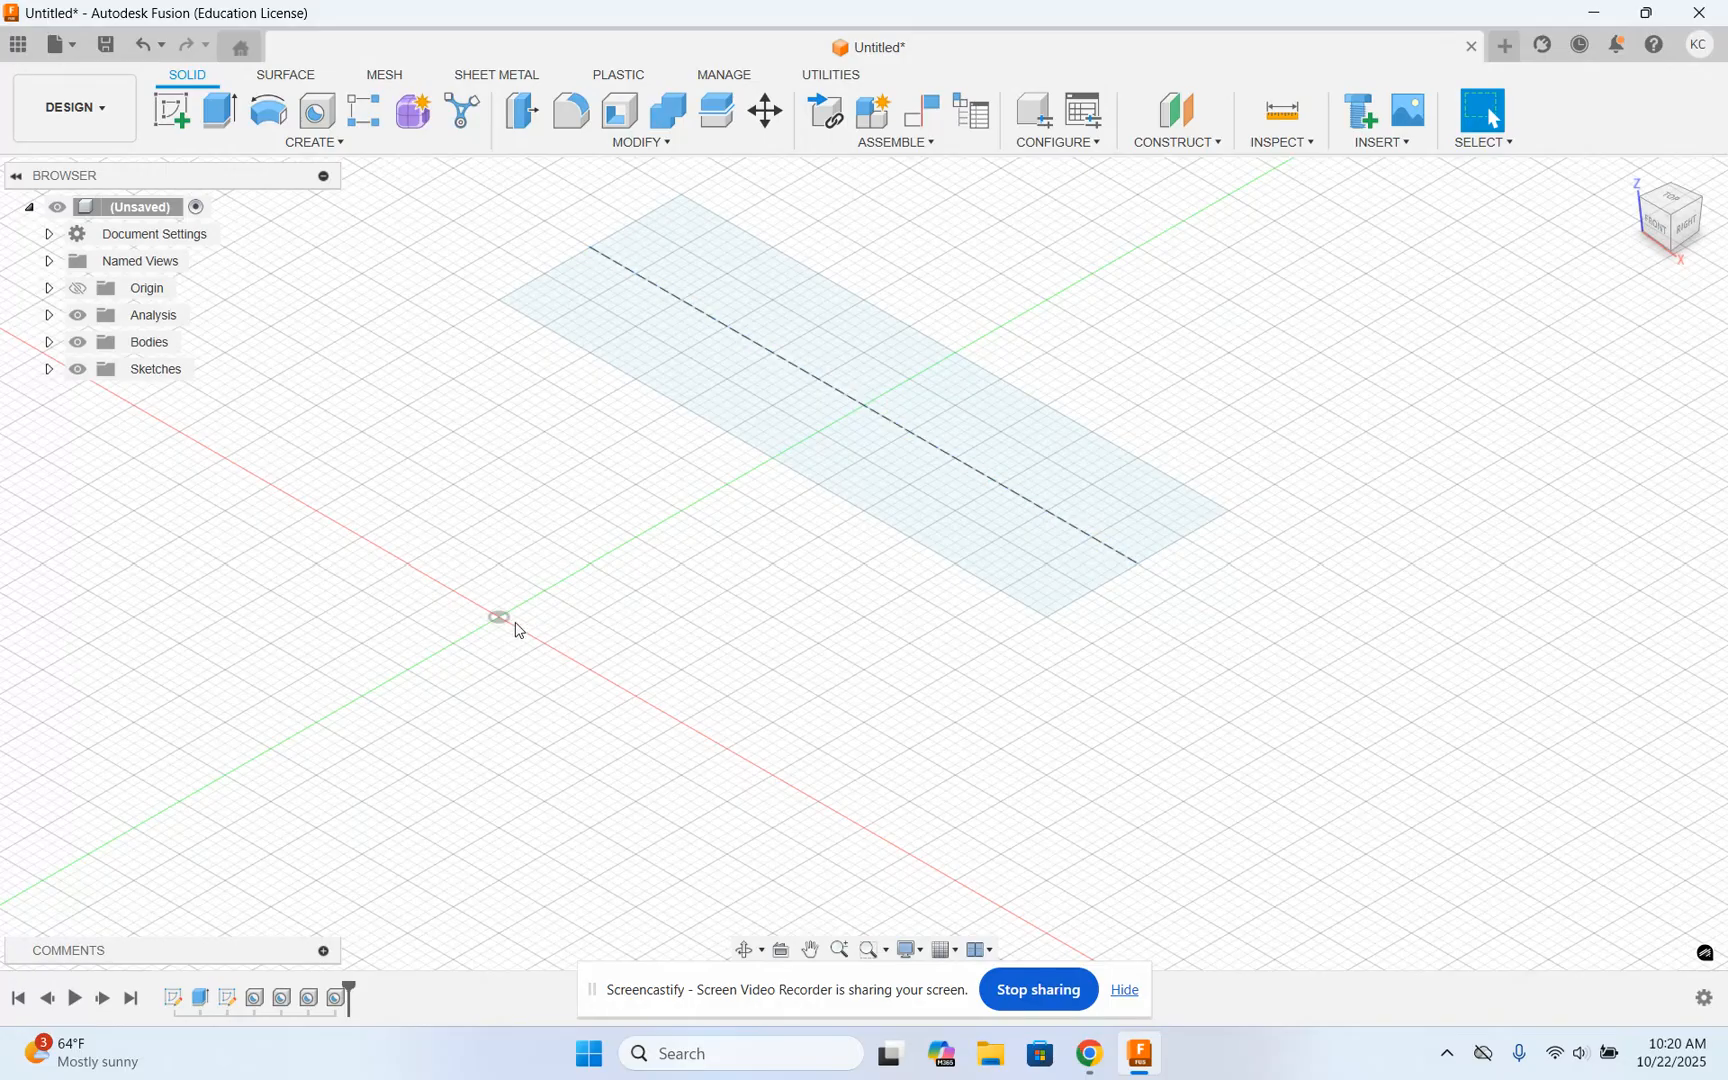
pyautogui.click(143, 45)
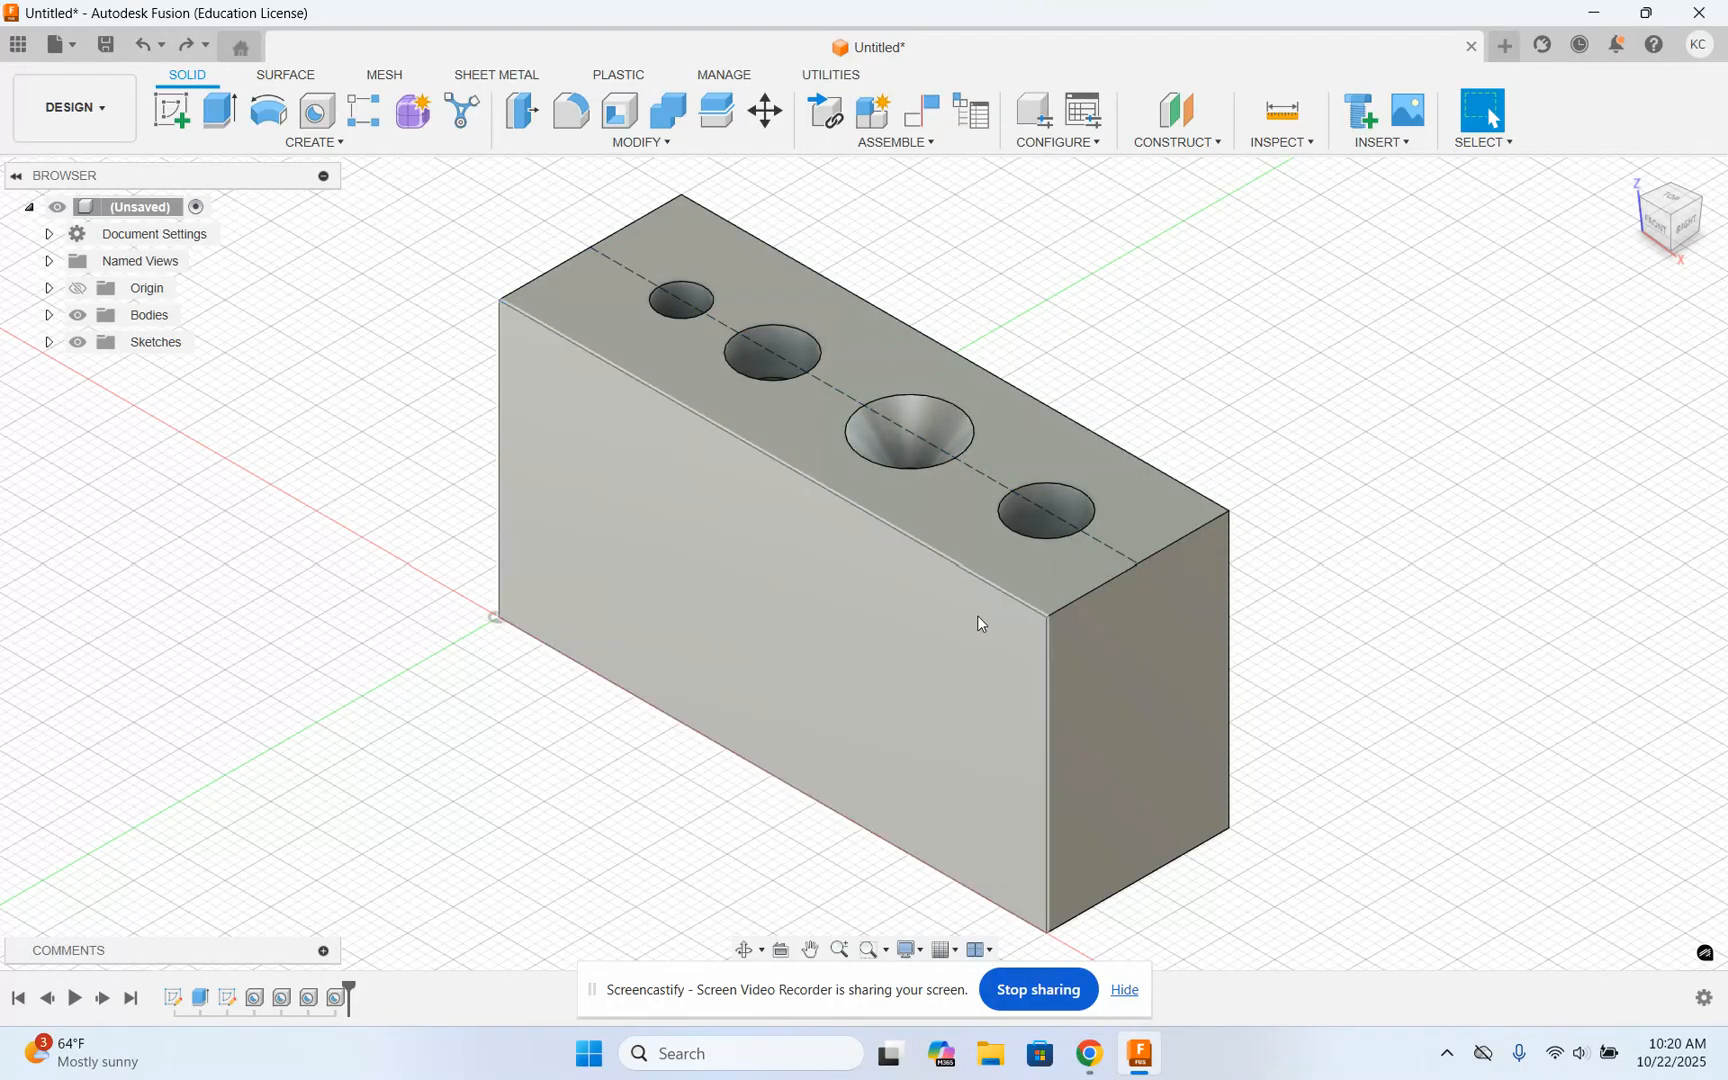
# Step: Construct a midplane between the block's front and rear long faces, running through the row of holes
pyautogui.click(1175, 143)
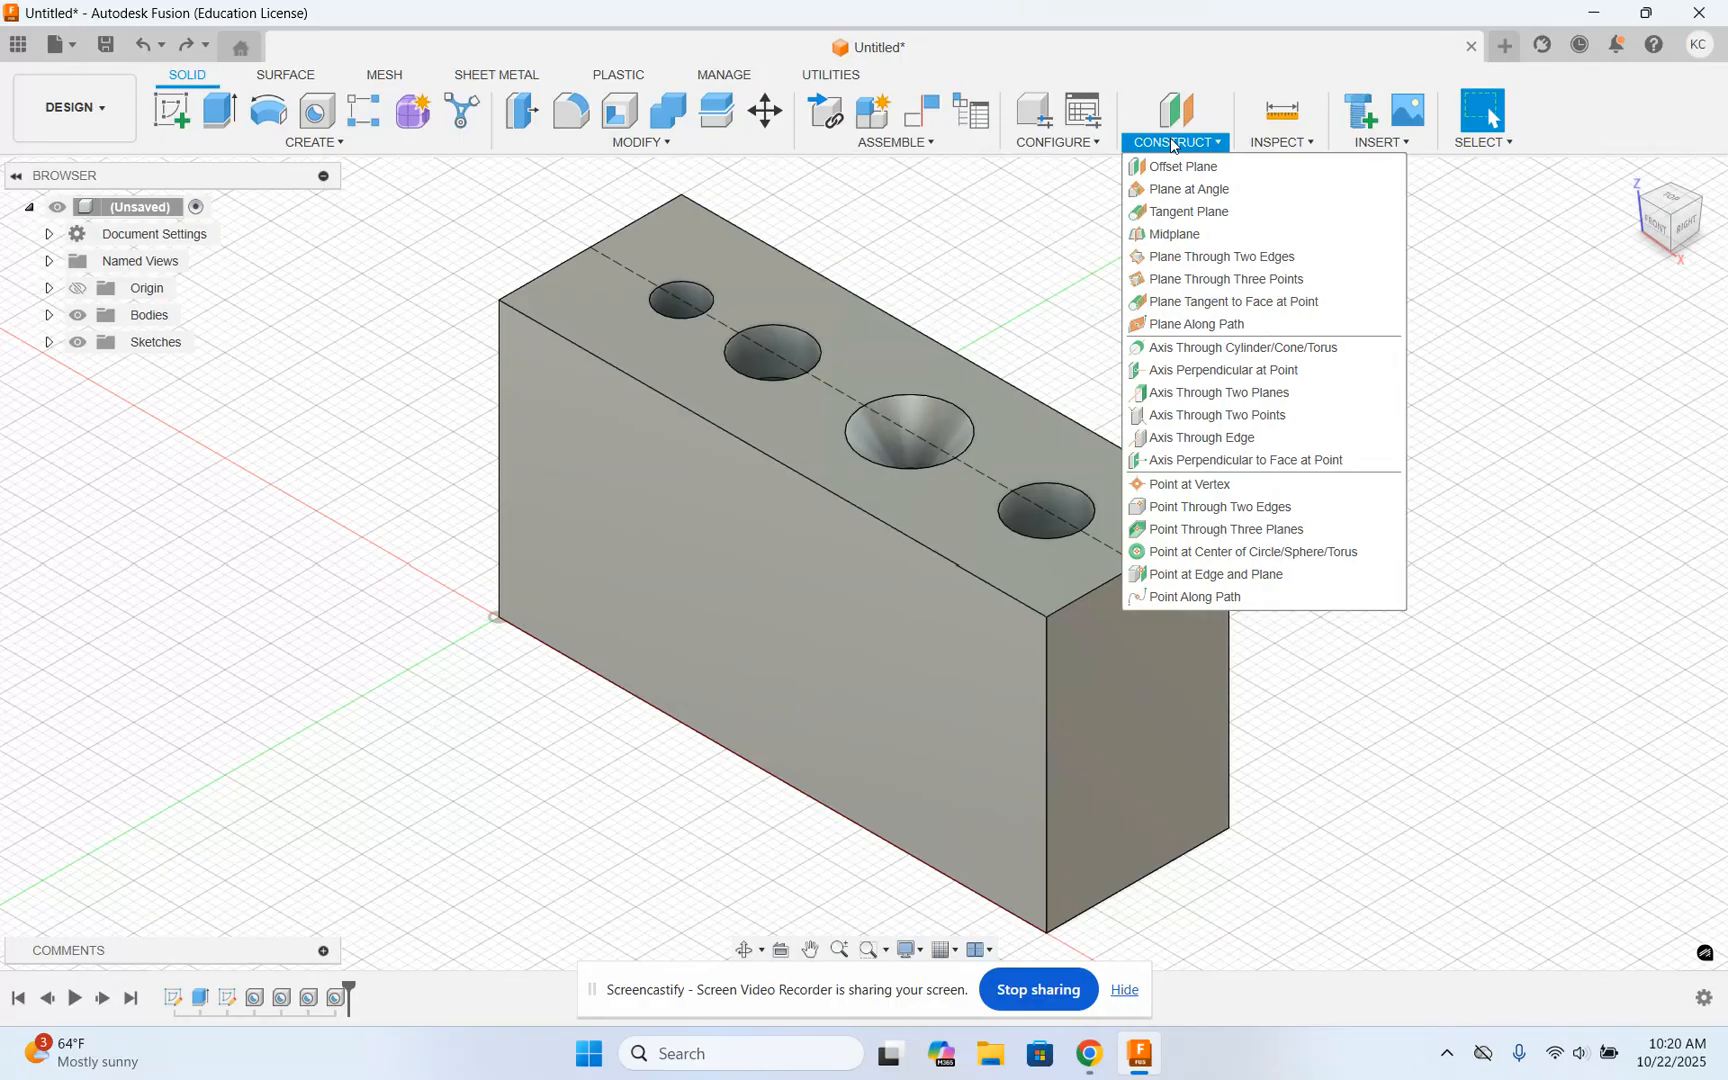
pyautogui.click(1181, 235)
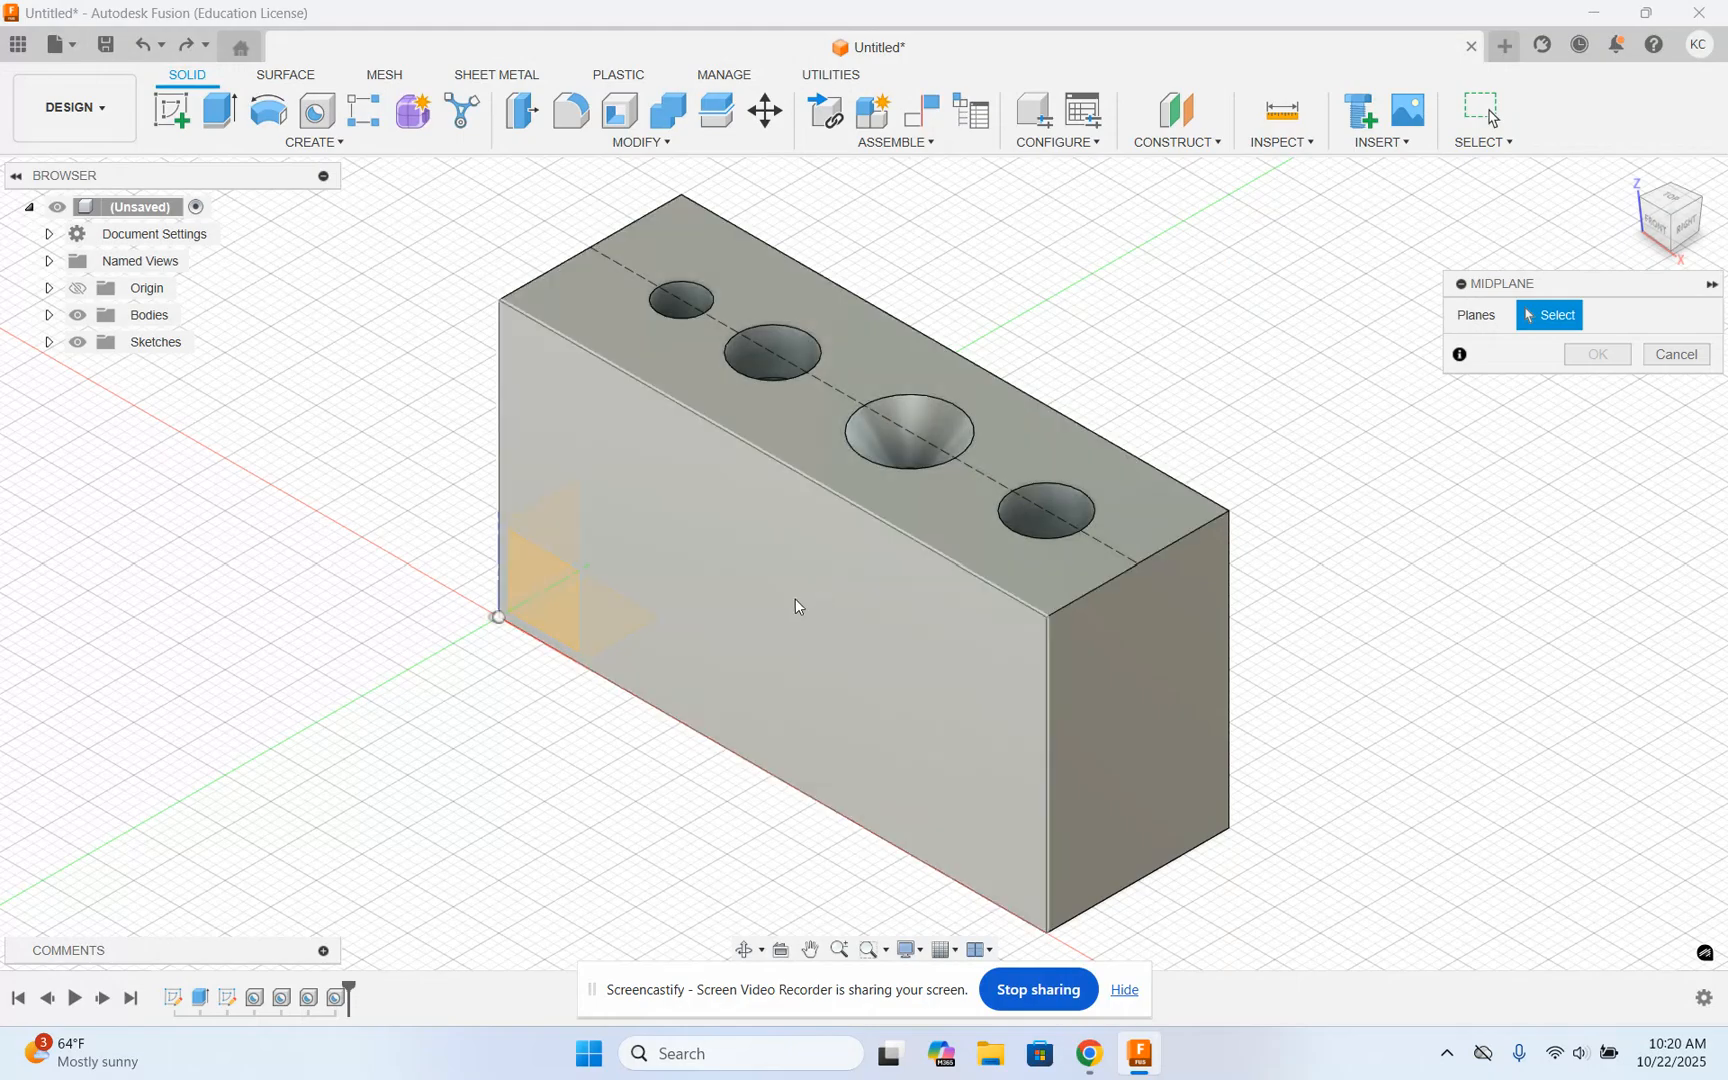
pyautogui.click(793, 601)
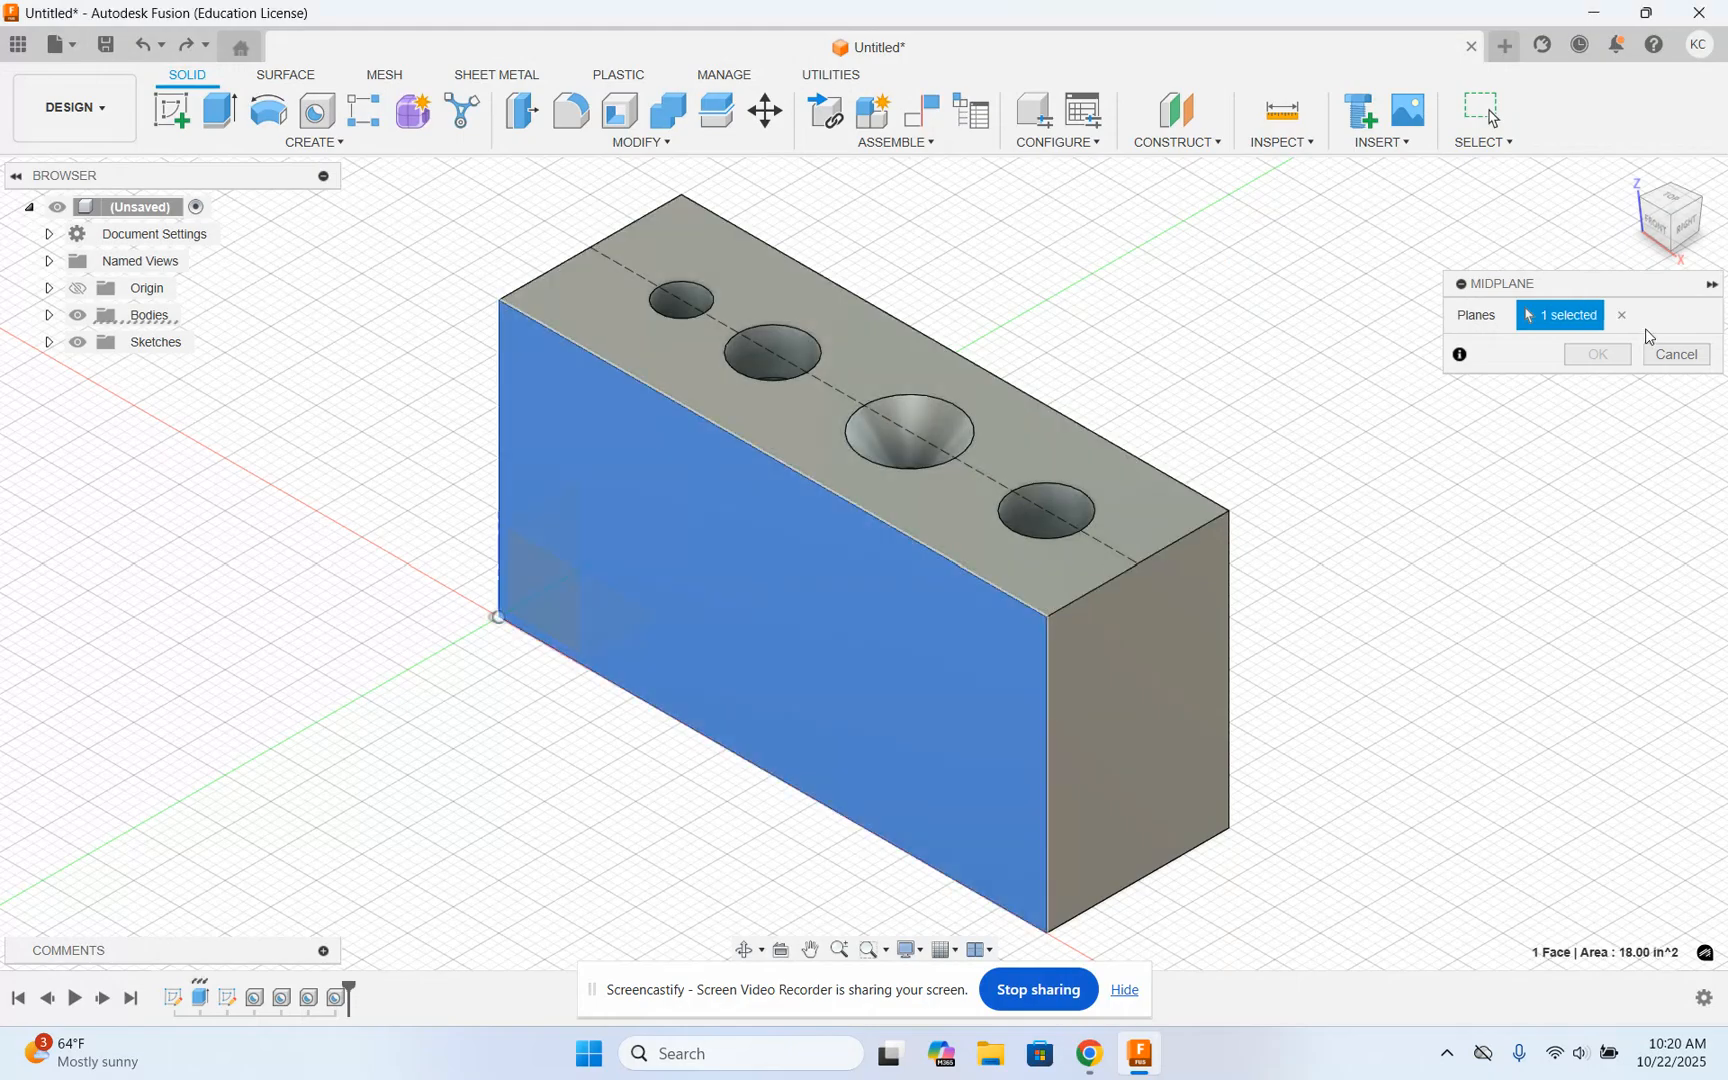
pyautogui.moveTo(1674, 237); pyautogui.dragTo(1606, 233)
pyautogui.click(1031, 606)
pyautogui.click(1662, 243)
pyautogui.moveTo(1662, 243)
pyautogui.mouseDown()
pyautogui.moveTo(1676, 221)
pyautogui.moveTo(1703, 243)
pyautogui.moveTo(1680, 230)
pyautogui.mouseUp()
pyautogui.click(1595, 356)
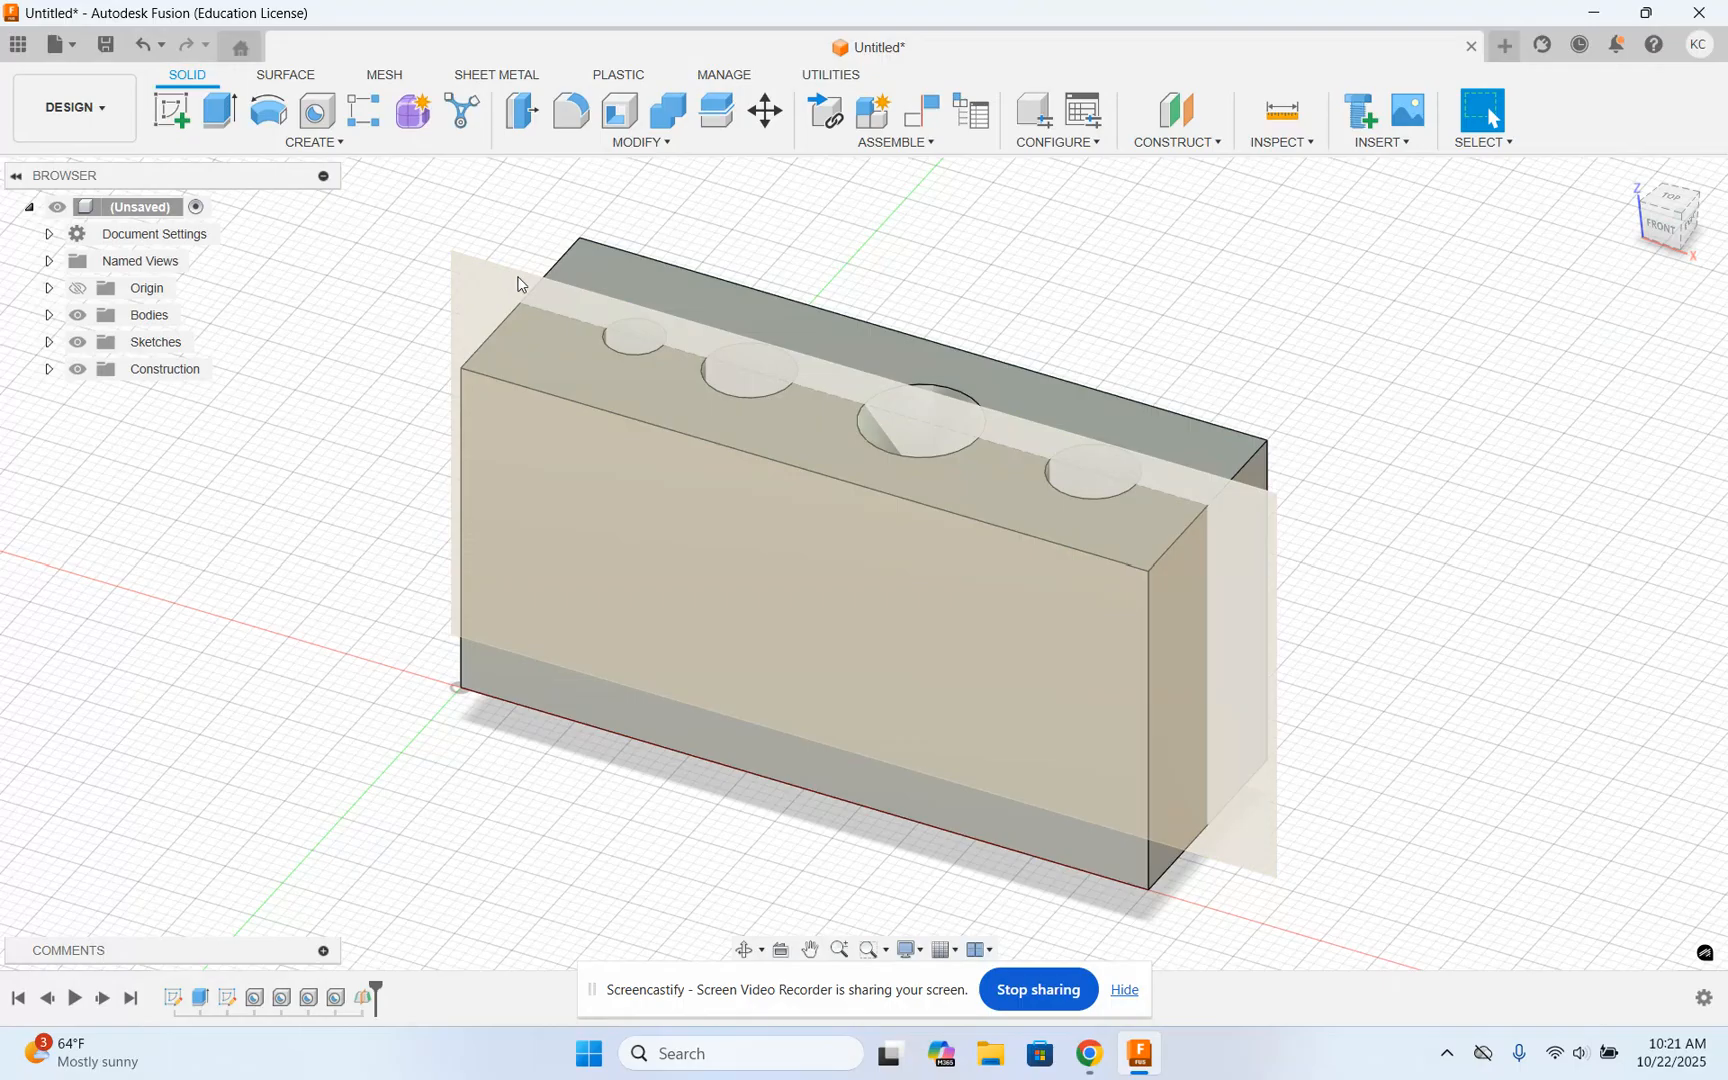
# Step: Create a section analysis with the new midplane as the cut plane at 0.00 in distance, with the hatch shown
pyautogui.click(1309, 143)
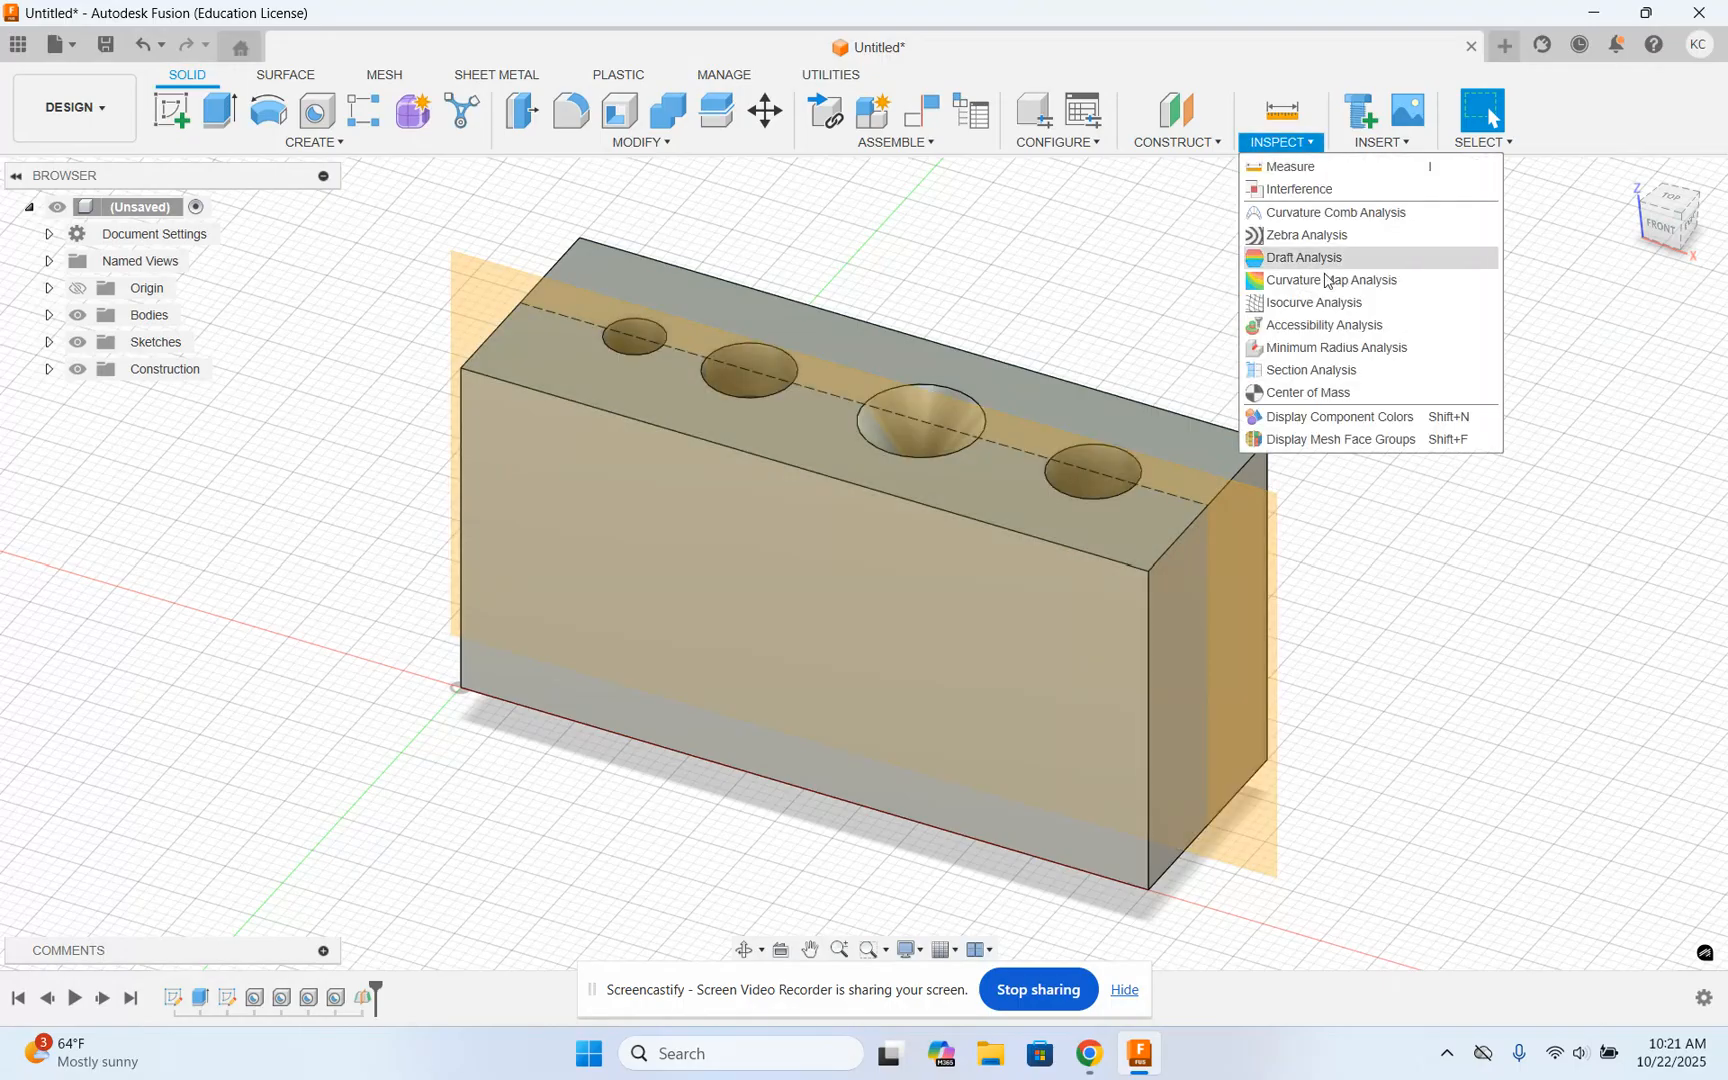
pyautogui.click(1312, 372)
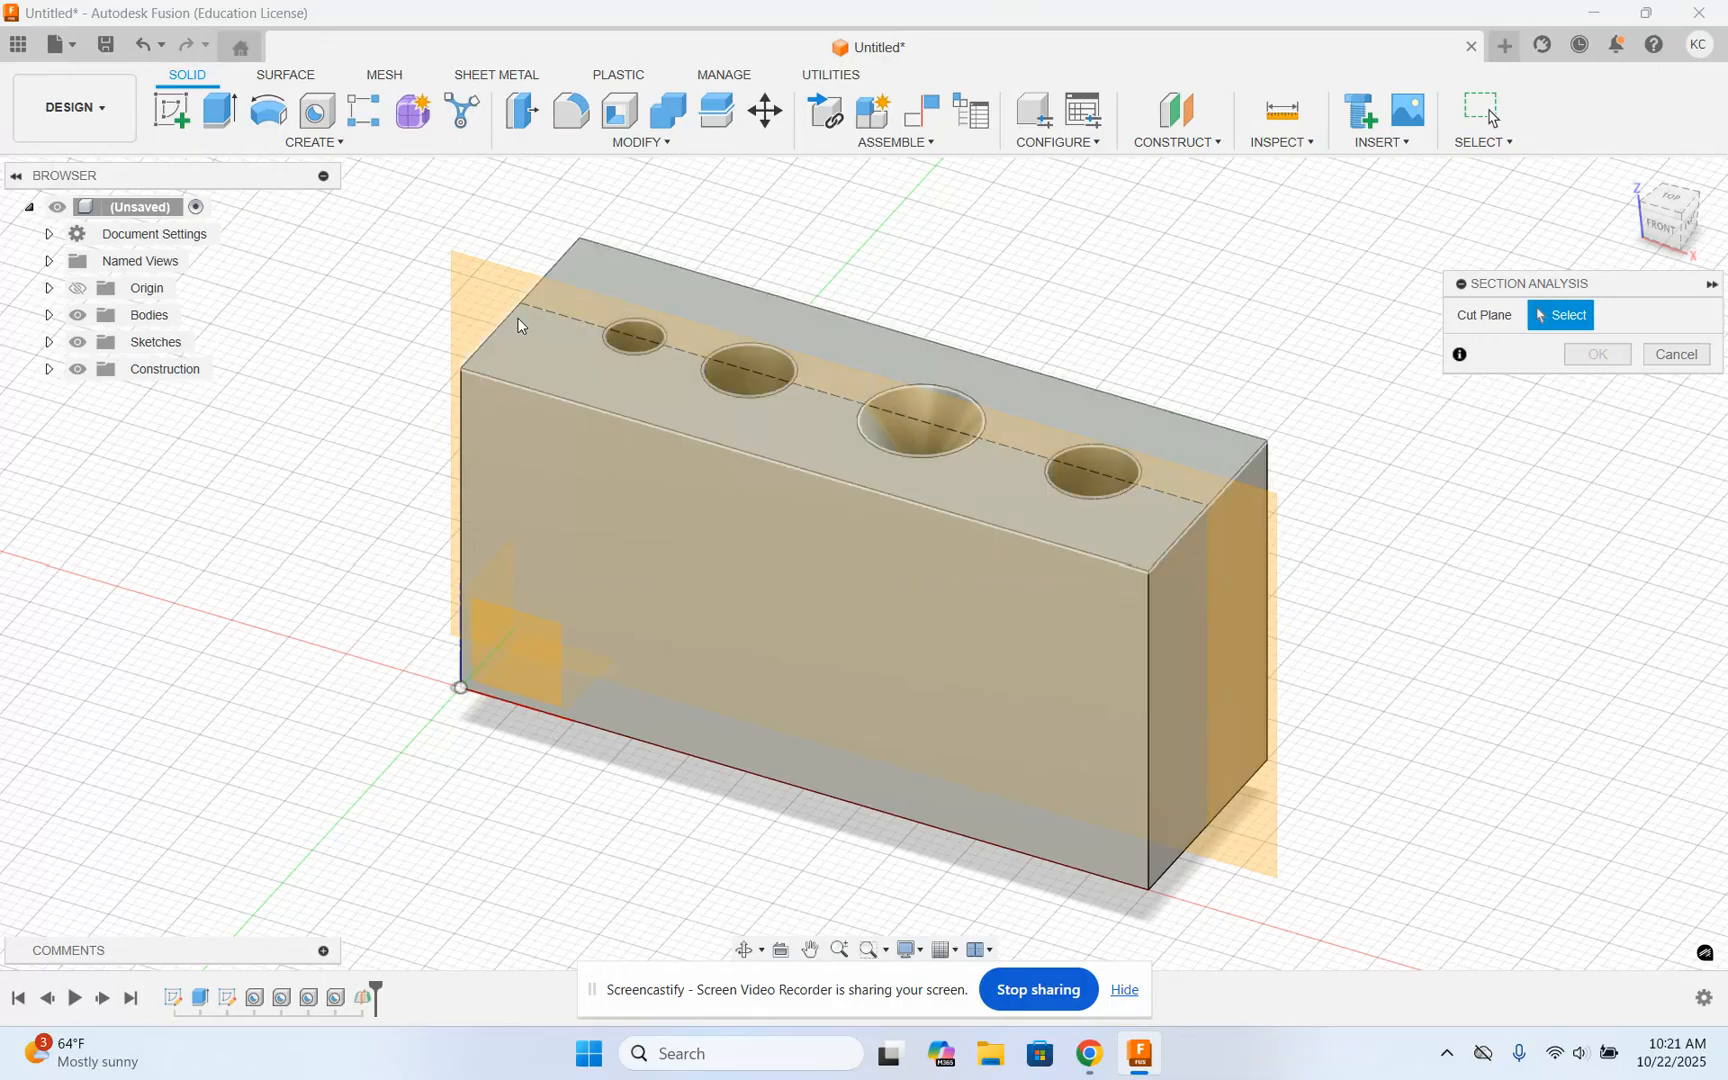
pyautogui.click(492, 289)
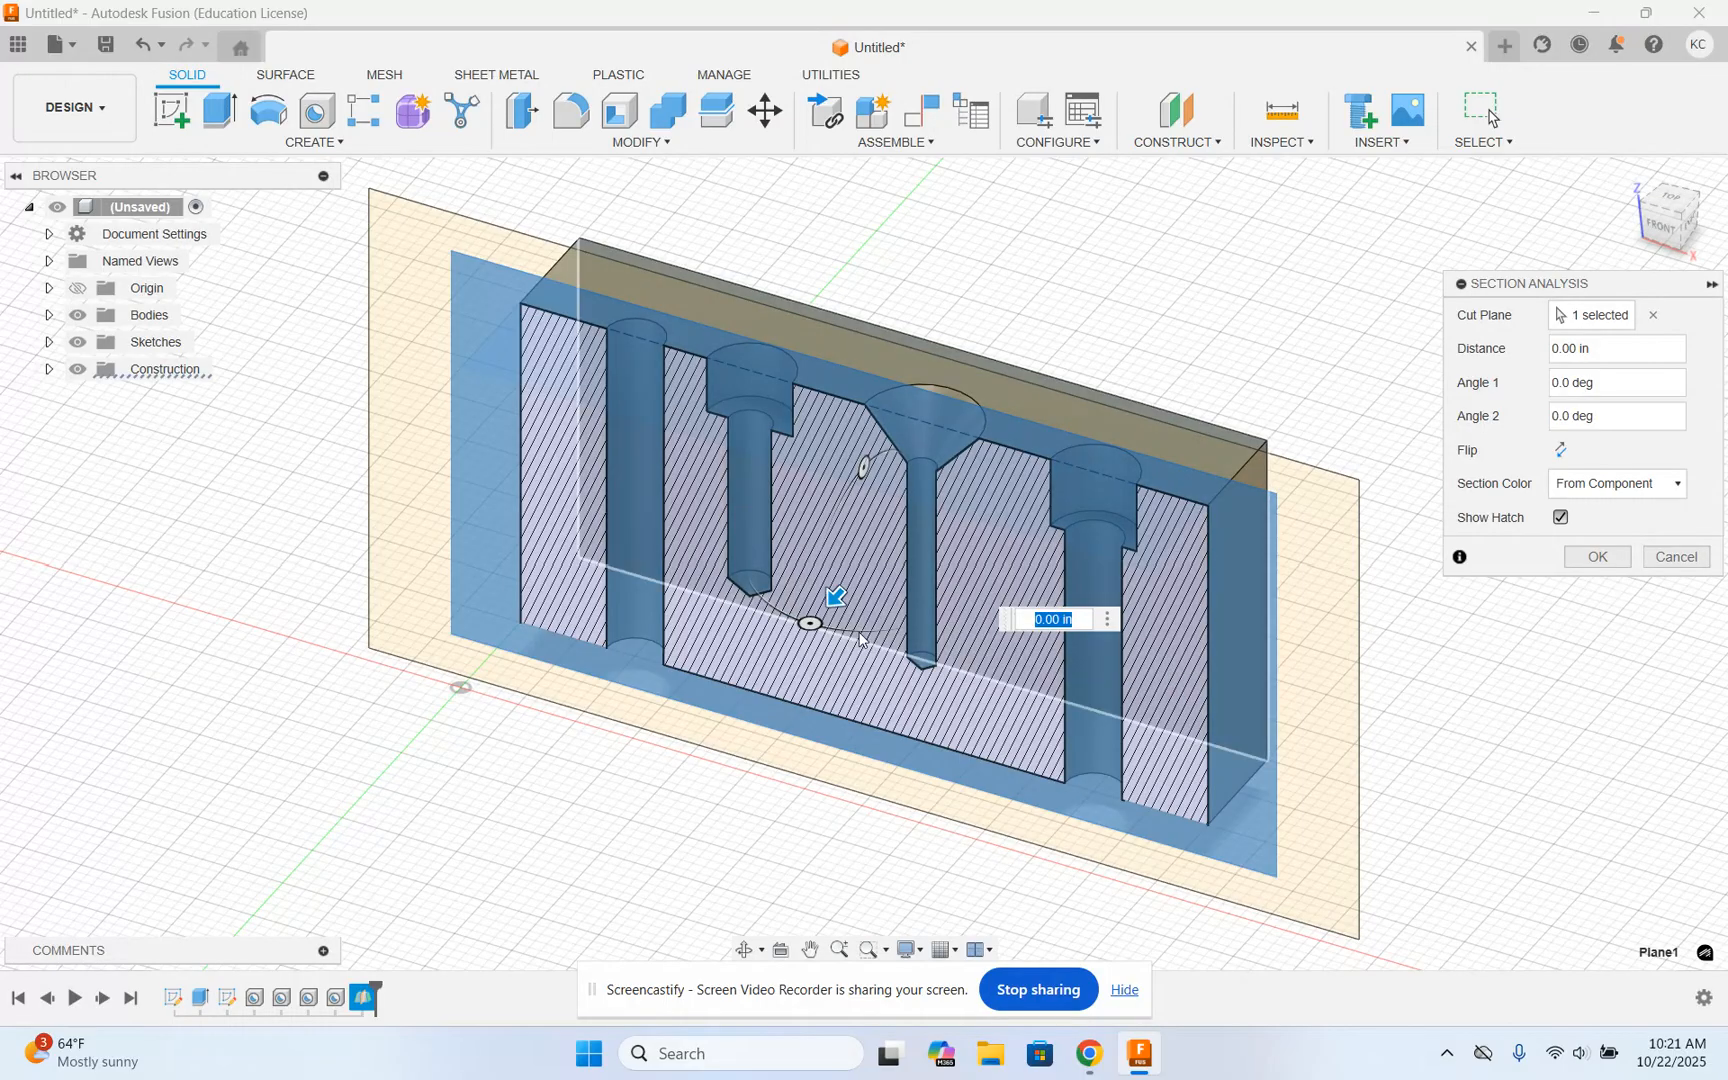
pyautogui.moveTo(836, 597)
pyautogui.mouseDown()
pyautogui.moveTo(903, 521)
pyautogui.moveTo(830, 600)
pyautogui.mouseUp()
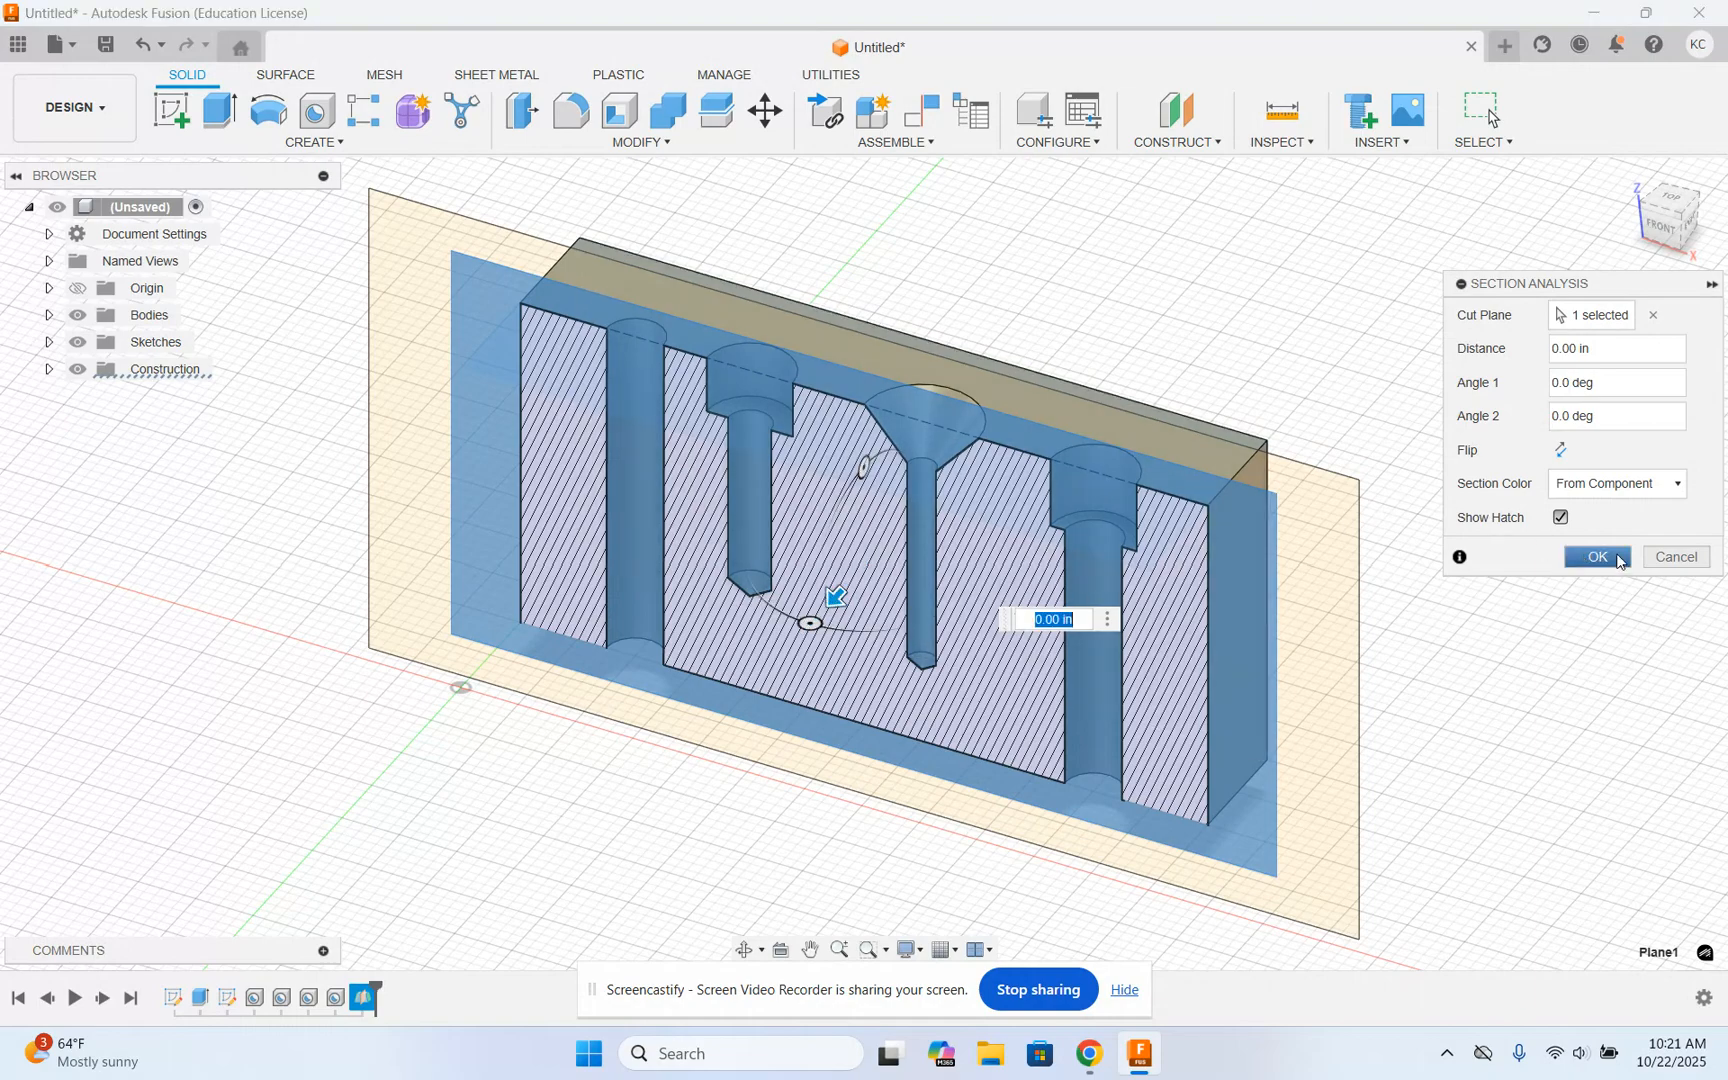
pyautogui.click(1597, 557)
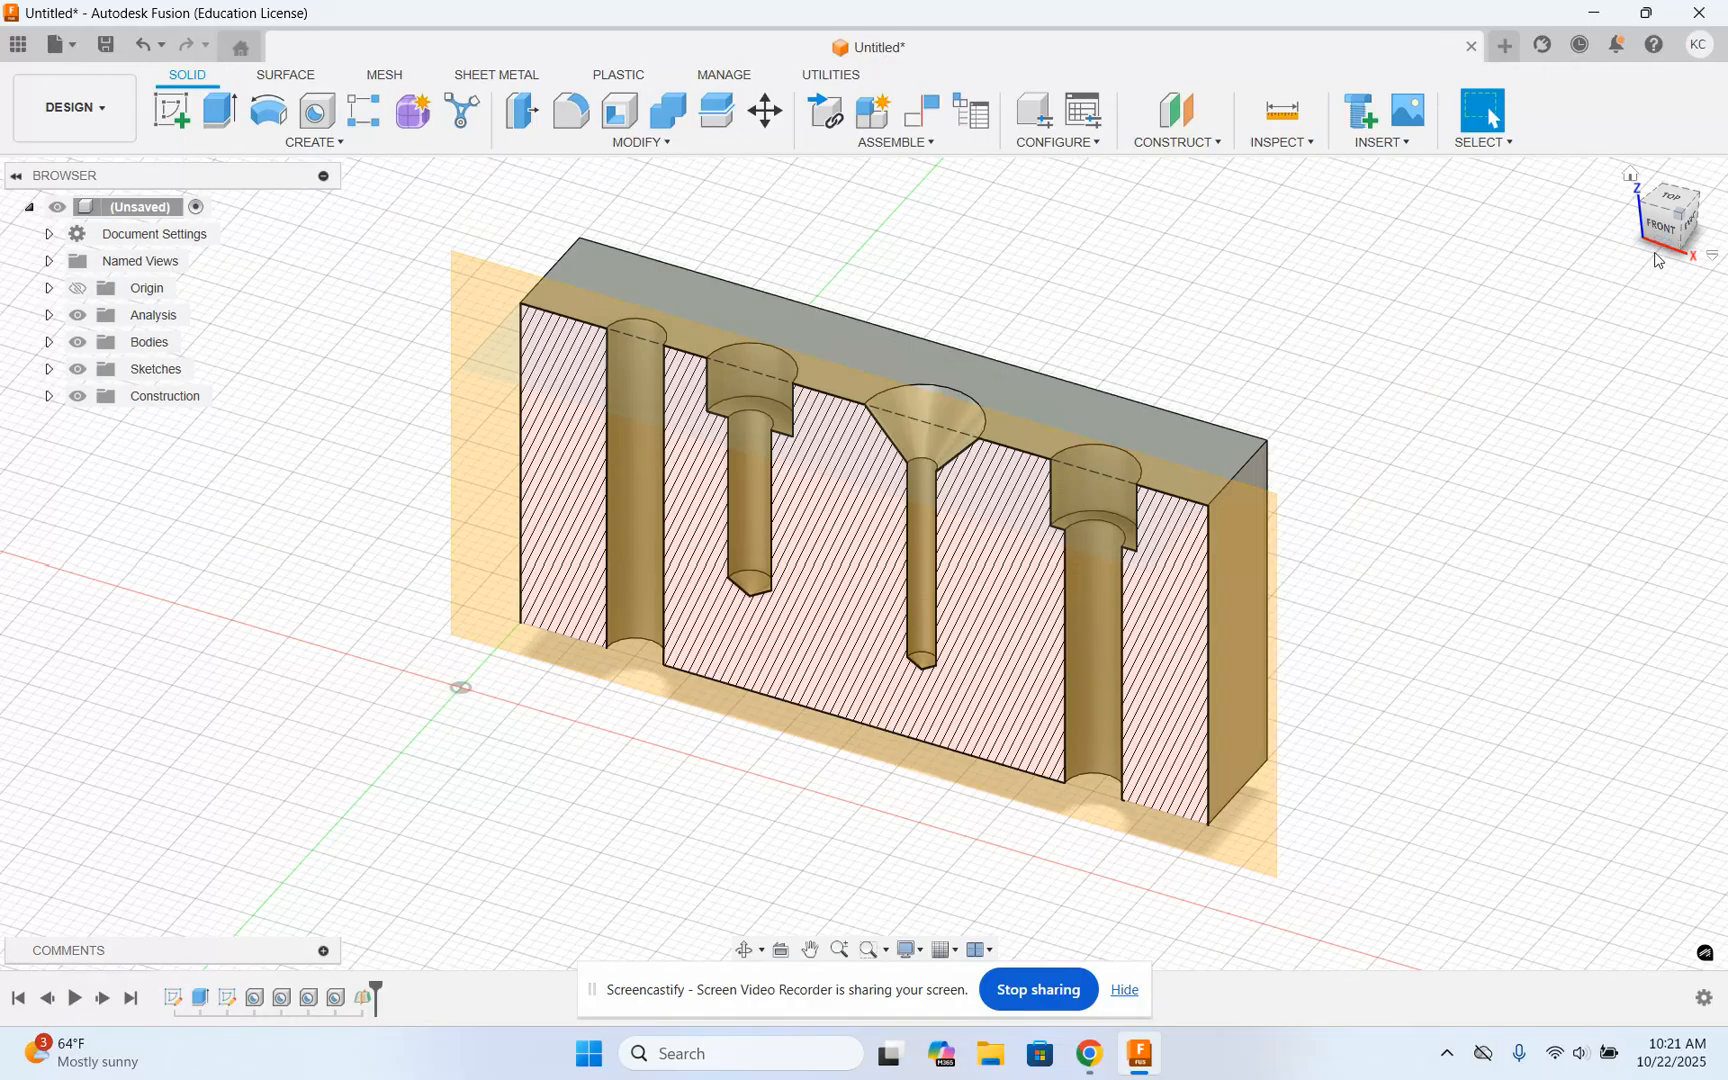
# Step: Examine the sectioned block straight from the front, compare it with the section drawing in Google Slides, and return to Fusion
pyautogui.moveTo(1661, 241); pyautogui.dragTo(1691, 213)
pyautogui.click(1688, 216)
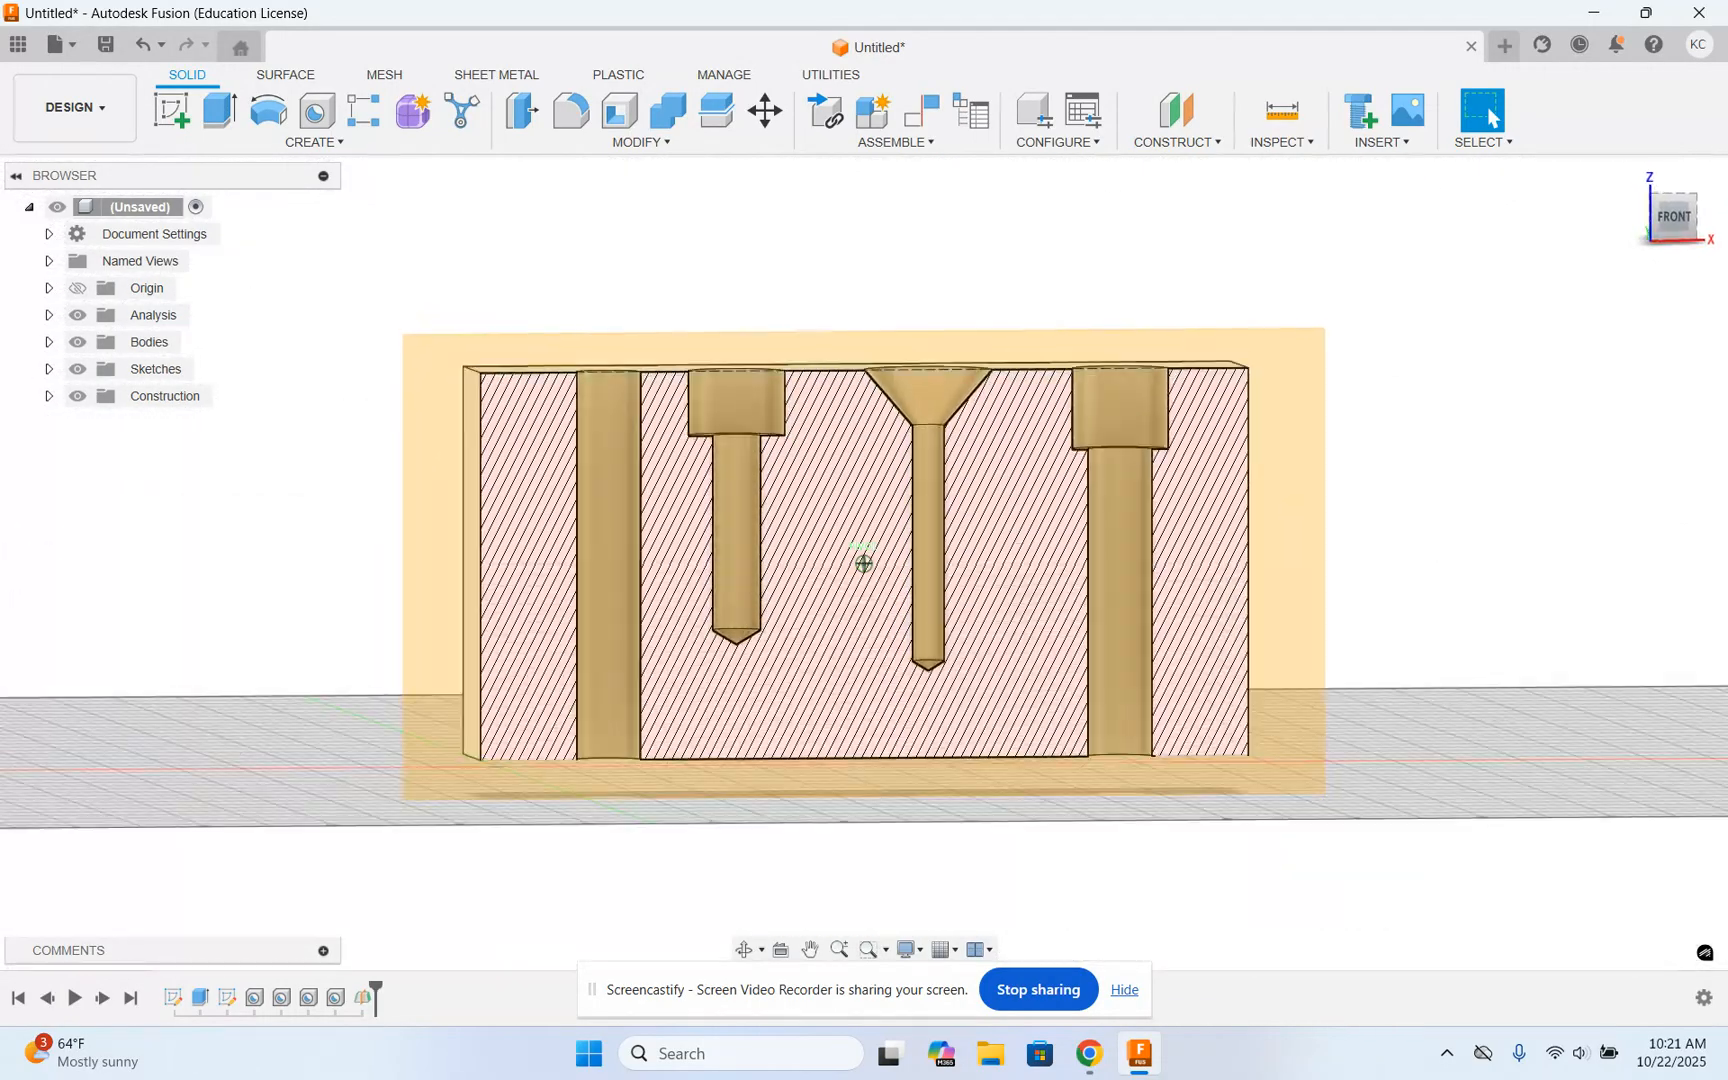
pyautogui.moveTo(1688, 216); pyautogui.dragTo(1689, 220)
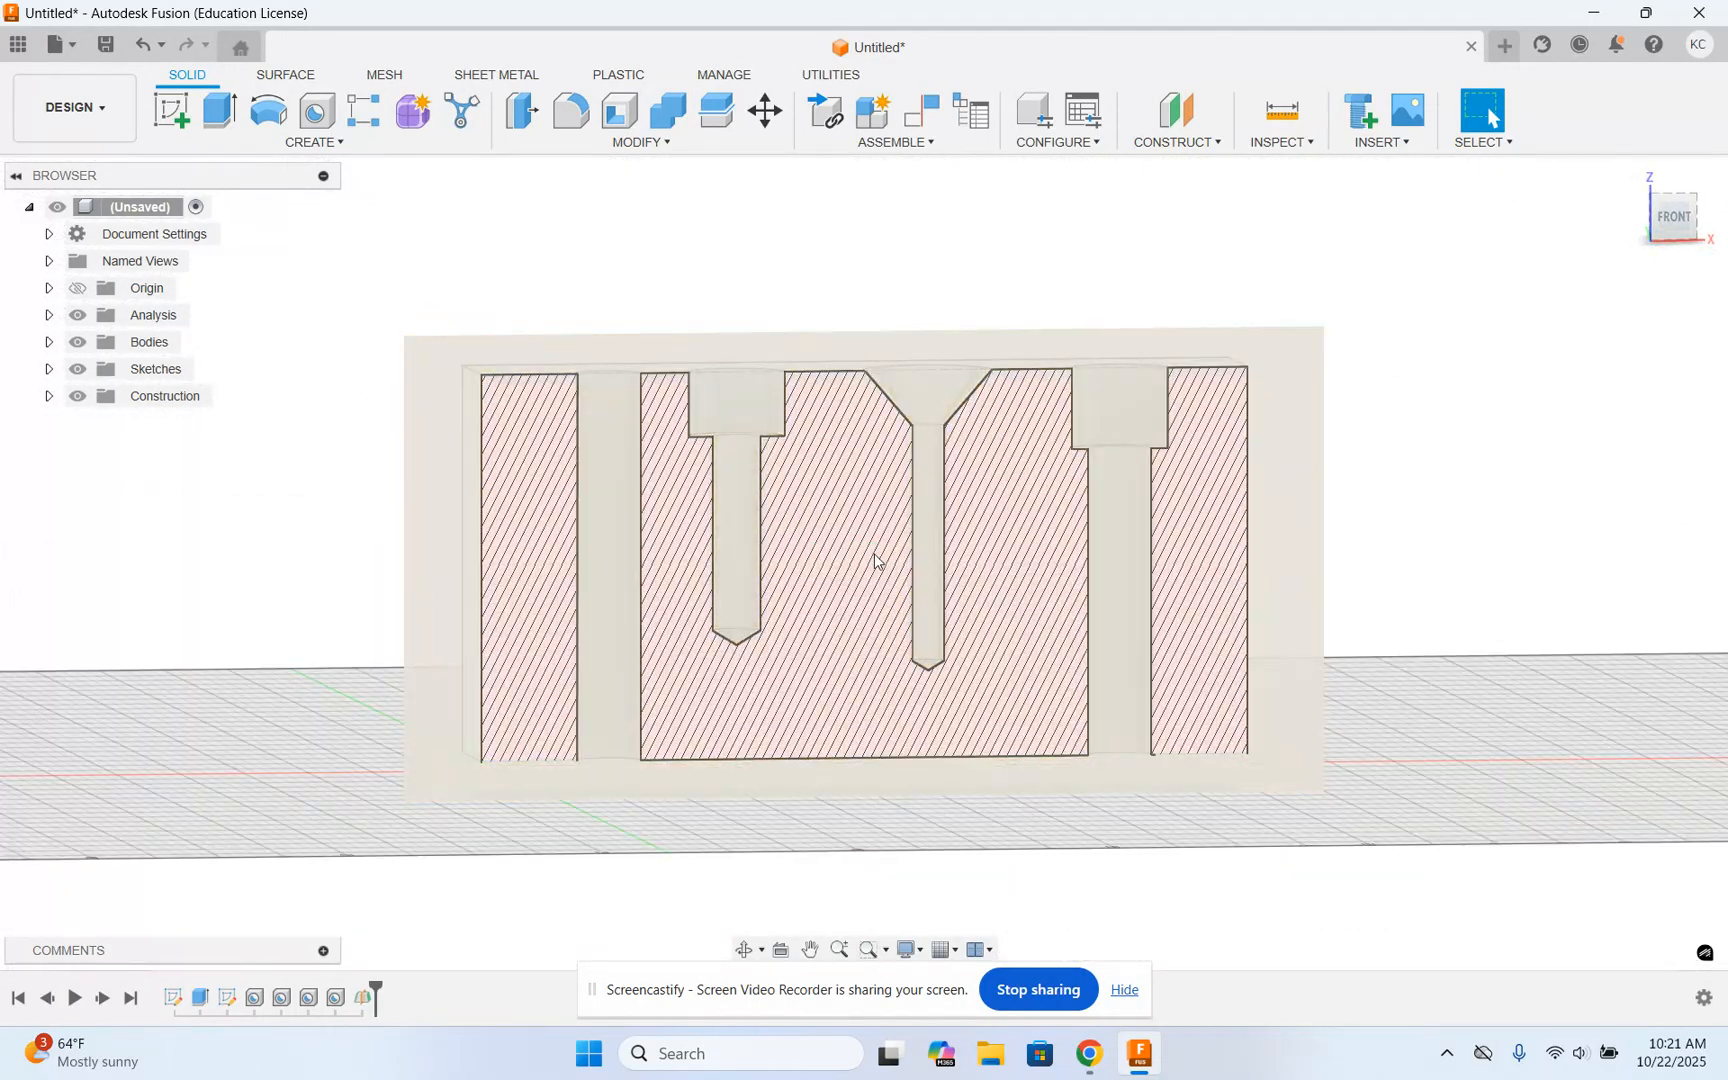
pyautogui.click(1671, 215)
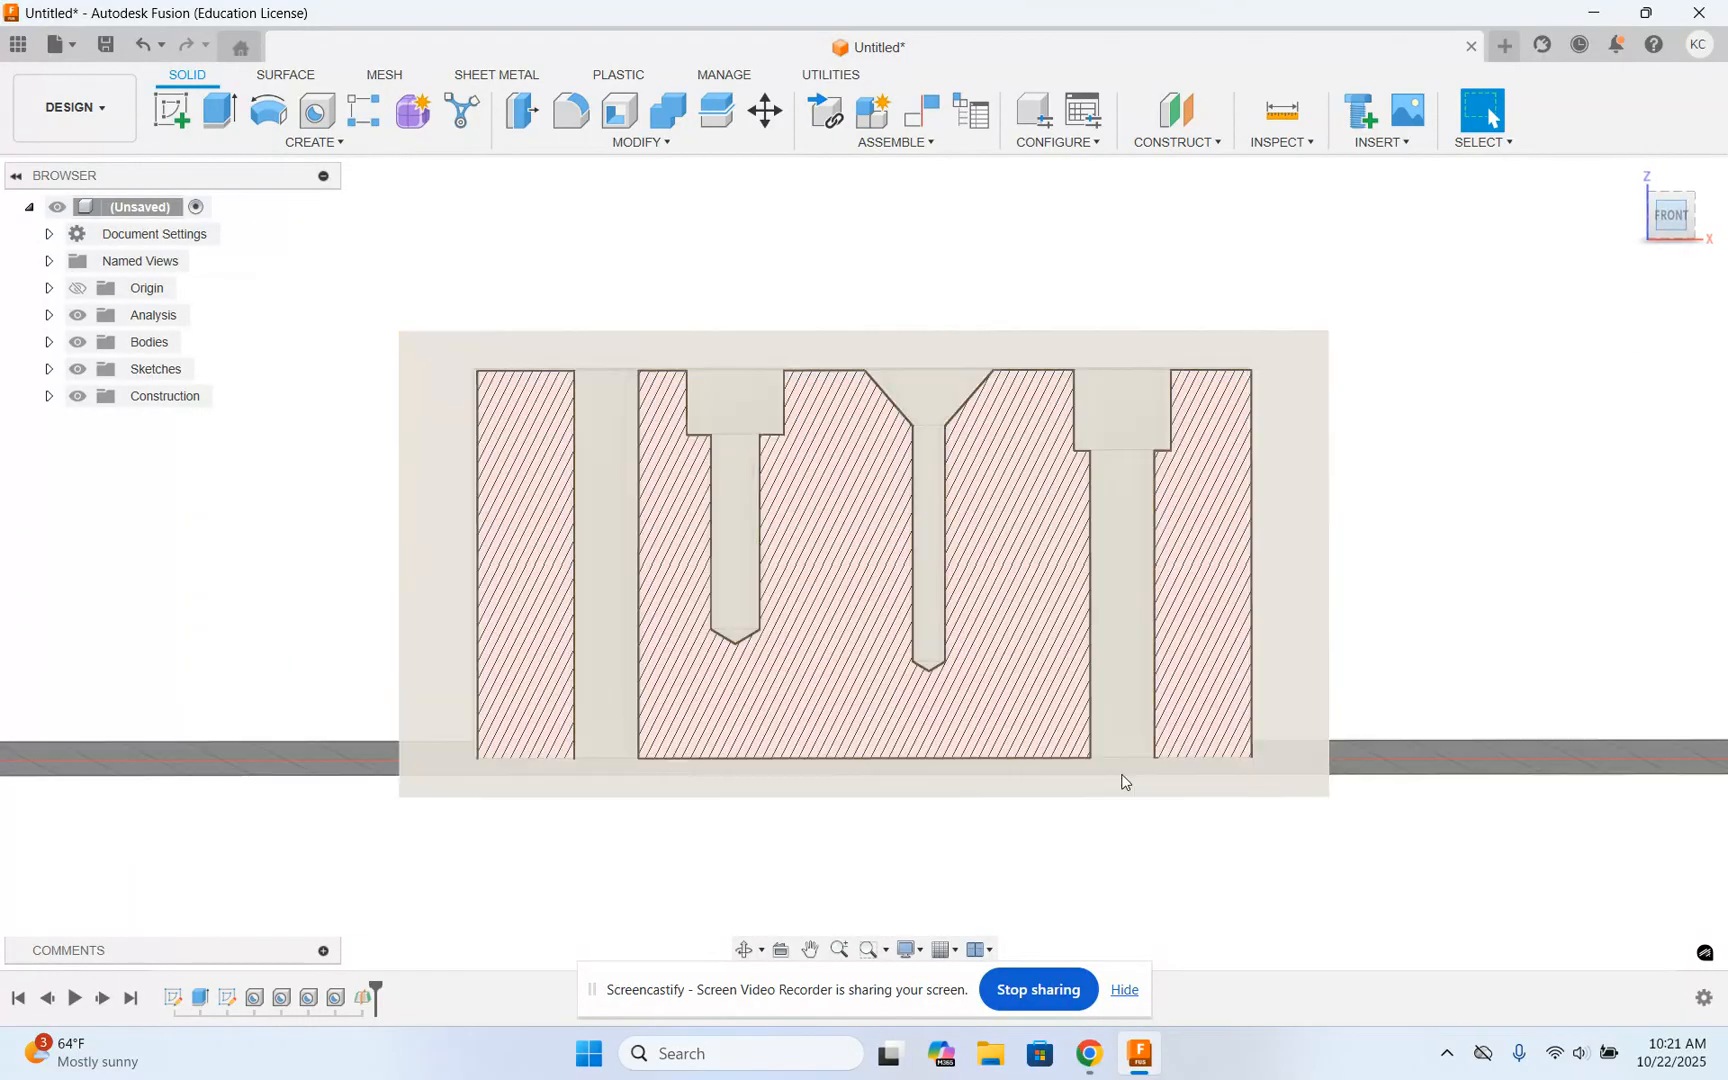
pyautogui.click(1084, 940)
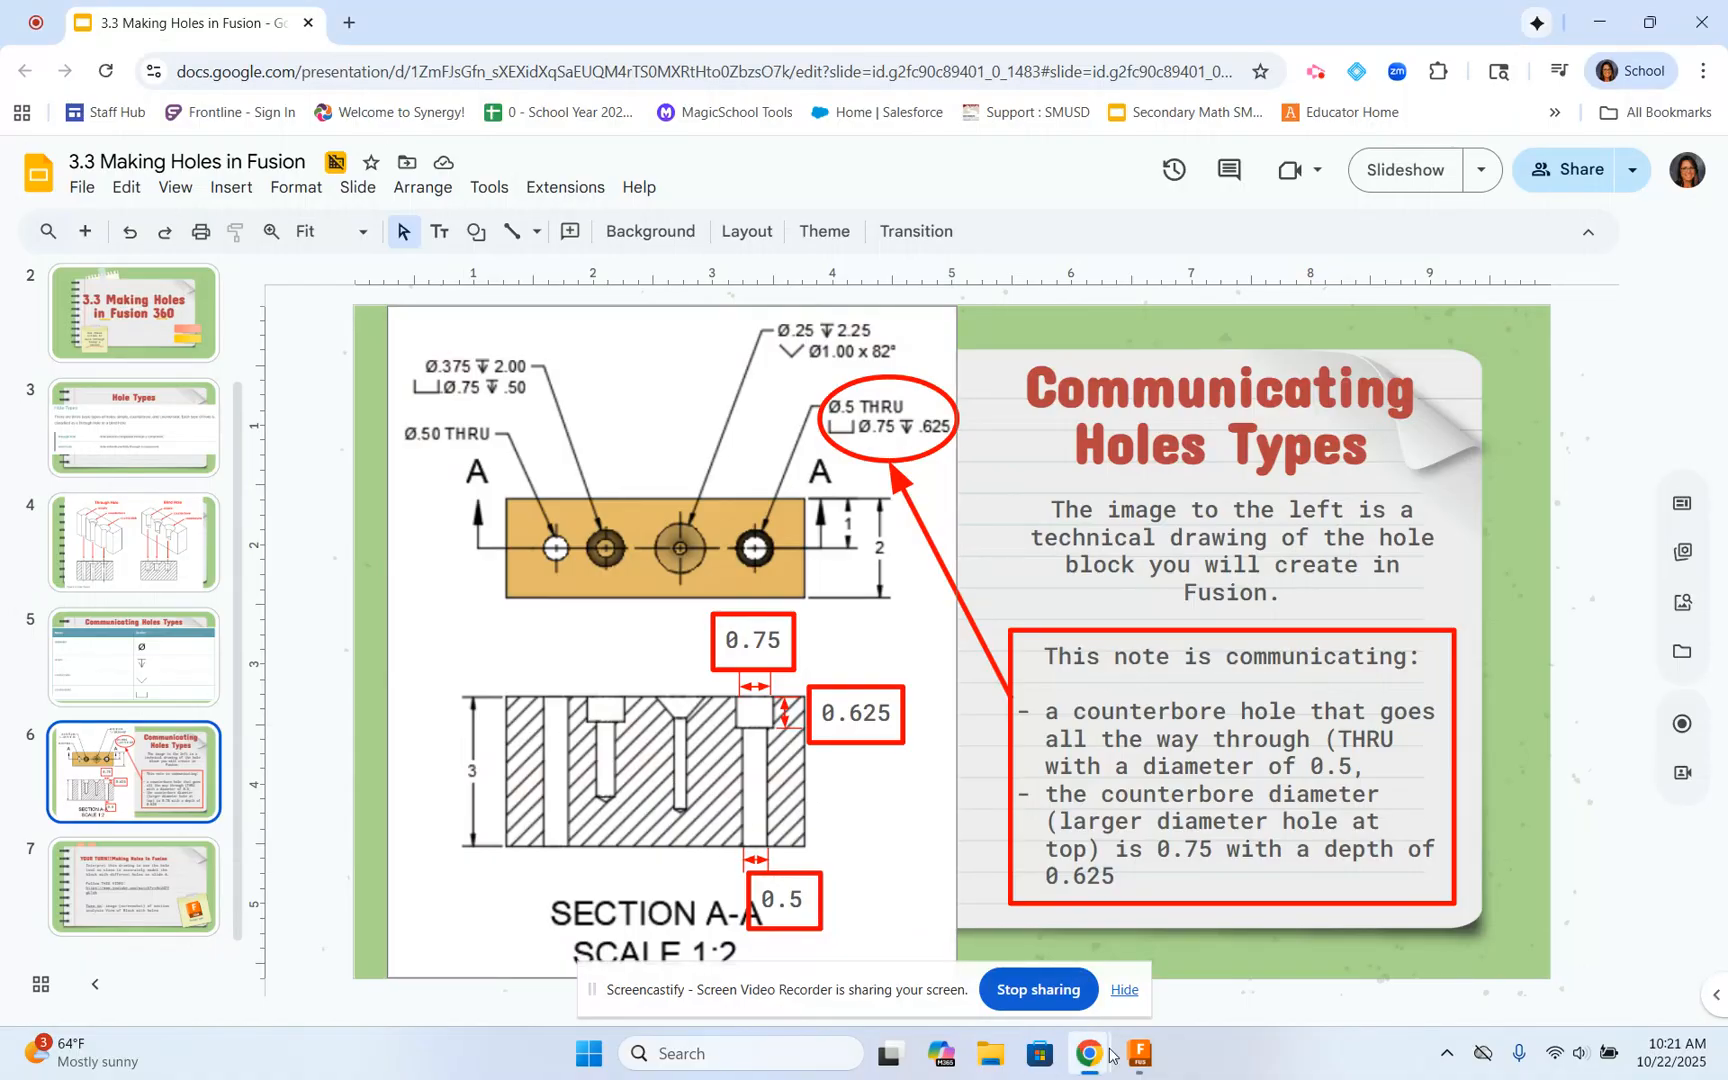
pyautogui.click(1140, 1053)
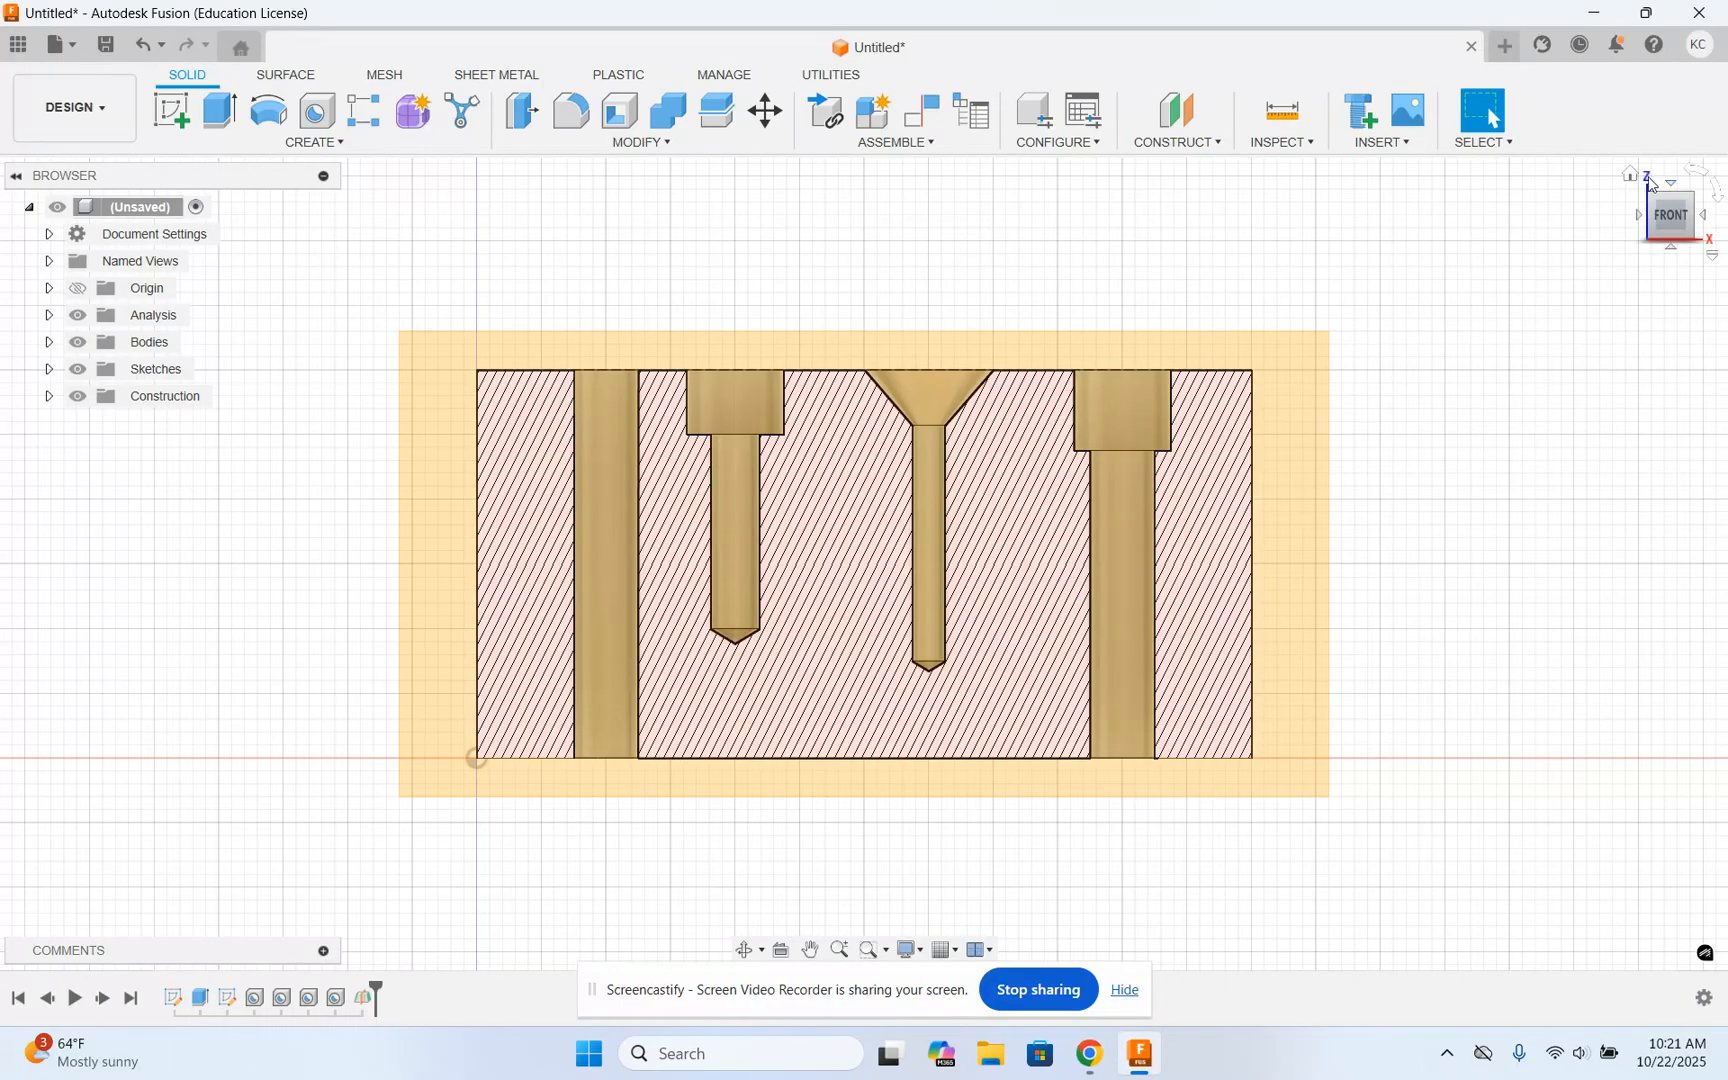
# Step: Show the sectioned block in its home view and save the design as "Making Holes in Fusion - KC" in the preset assignments folder
pyautogui.click(1632, 175)
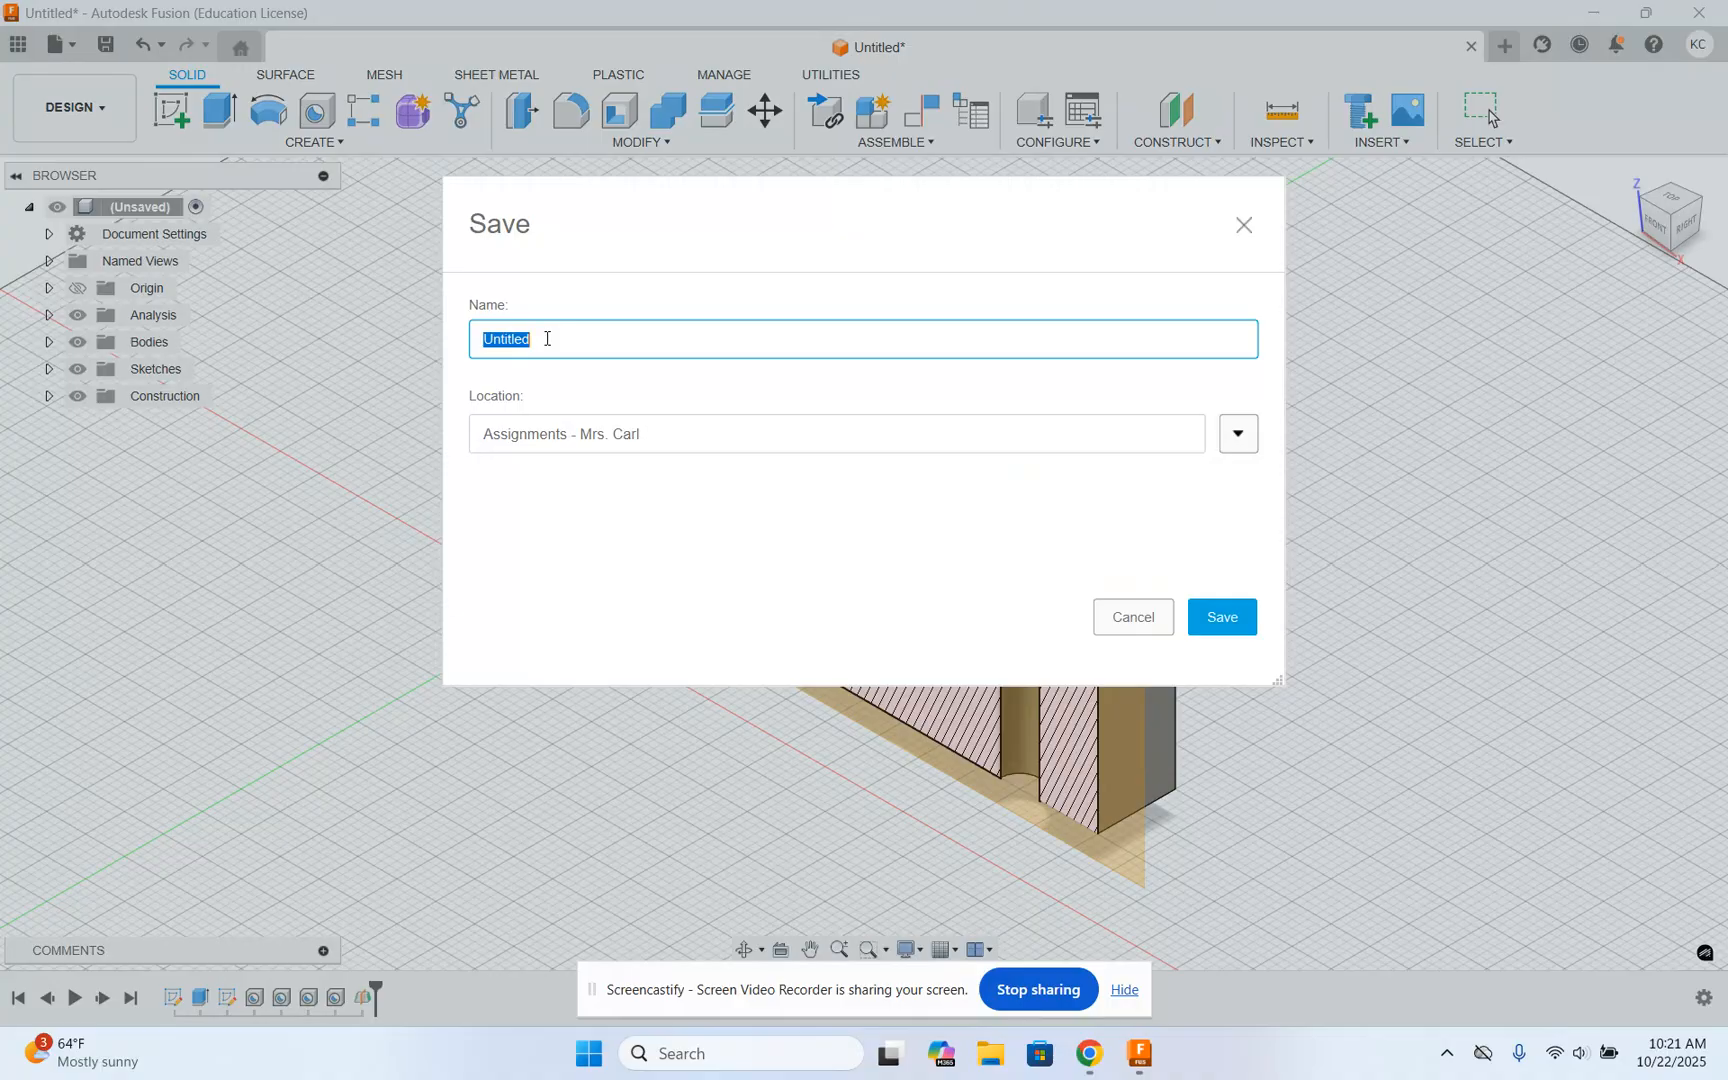
pyautogui.write('Making Holes in Fusion - KC')
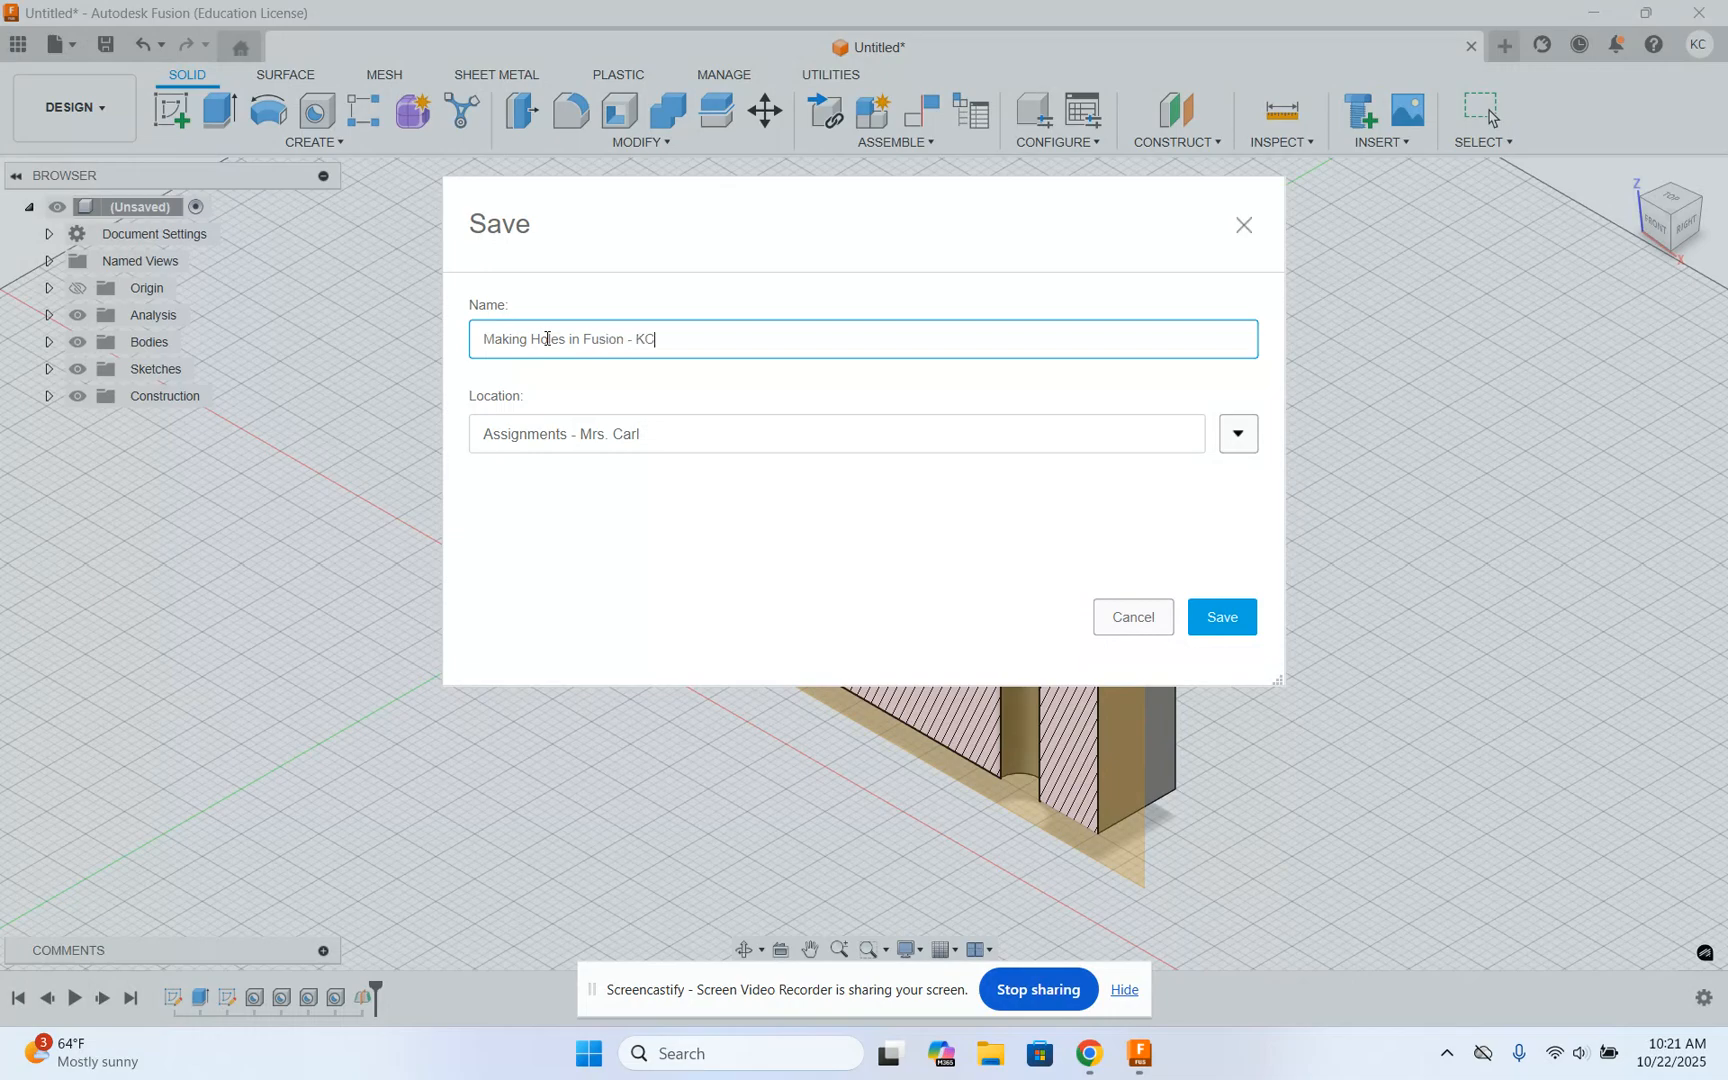
pyautogui.click(1245, 622)
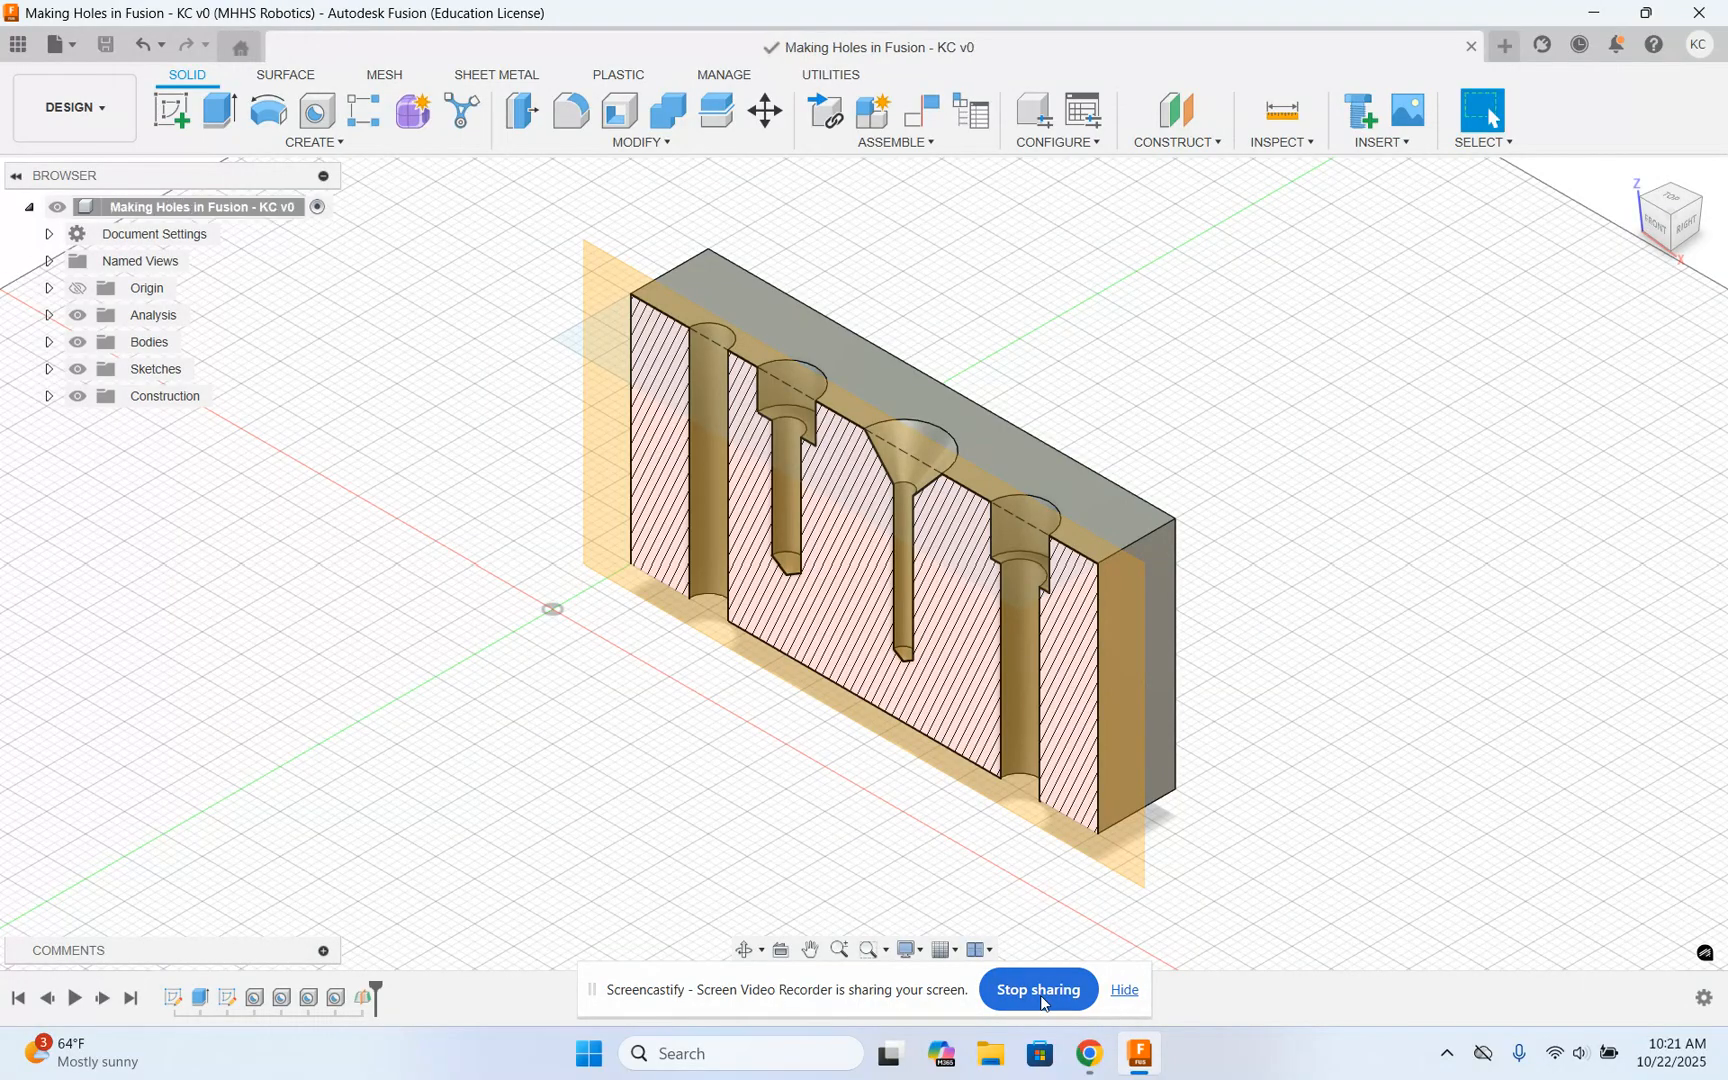